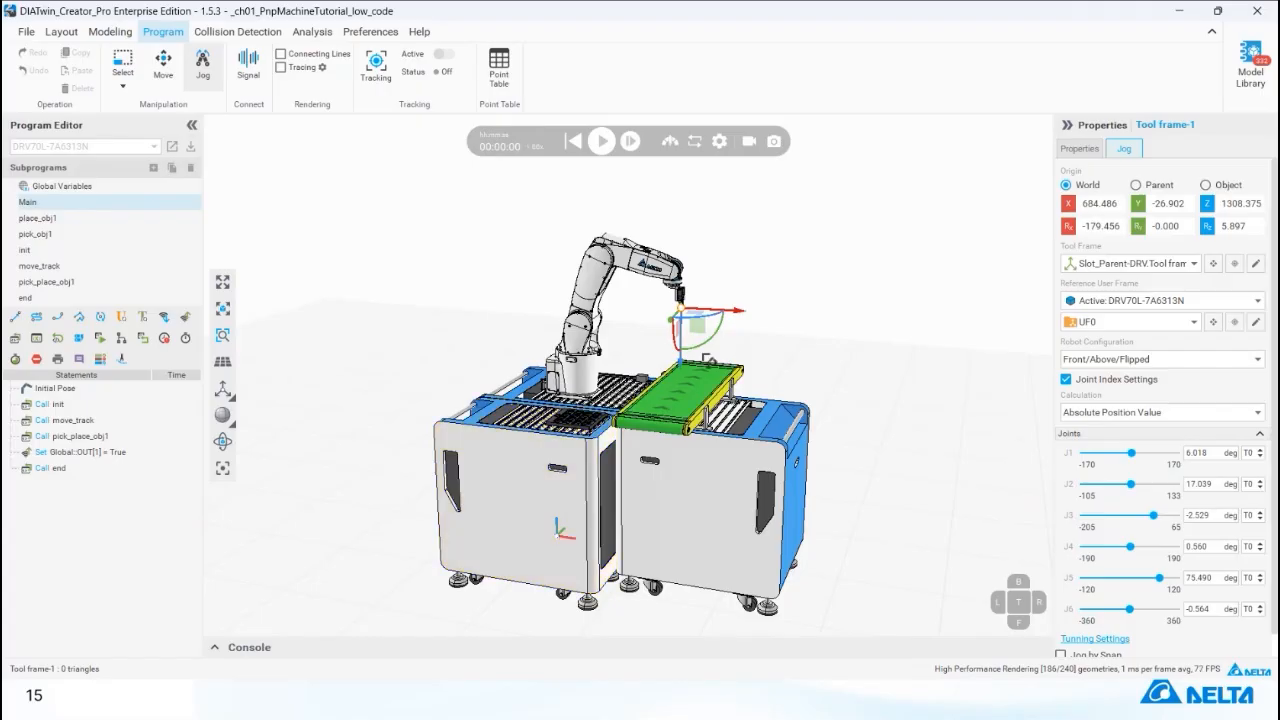
Switch the jog tool frame to TF0 and back to the Slot_Parent Tool frame-1.
{"action": "left_click", "coordinate": [1150, 263]}
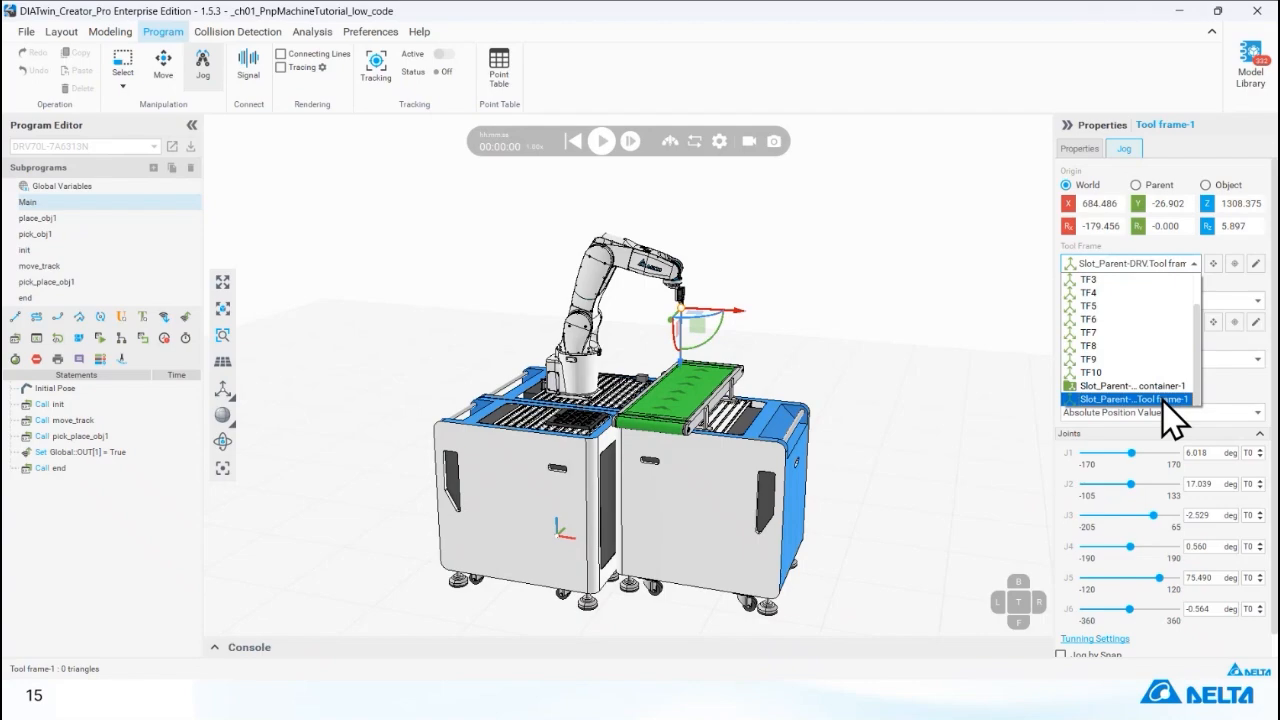
{"action": "scroll", "coordinate": [1140, 340], "scroll_direction": "up", "scroll_amount": 2}
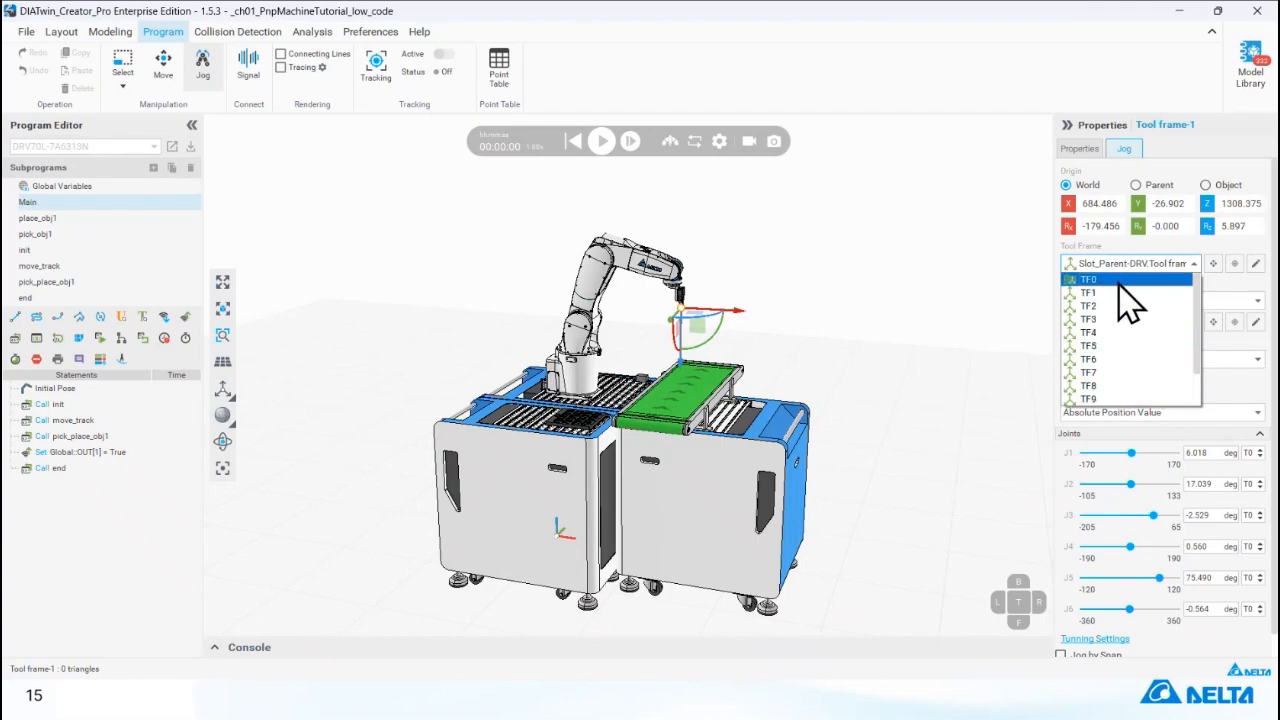
{"action": "left_click", "coordinate": [1118, 282]}
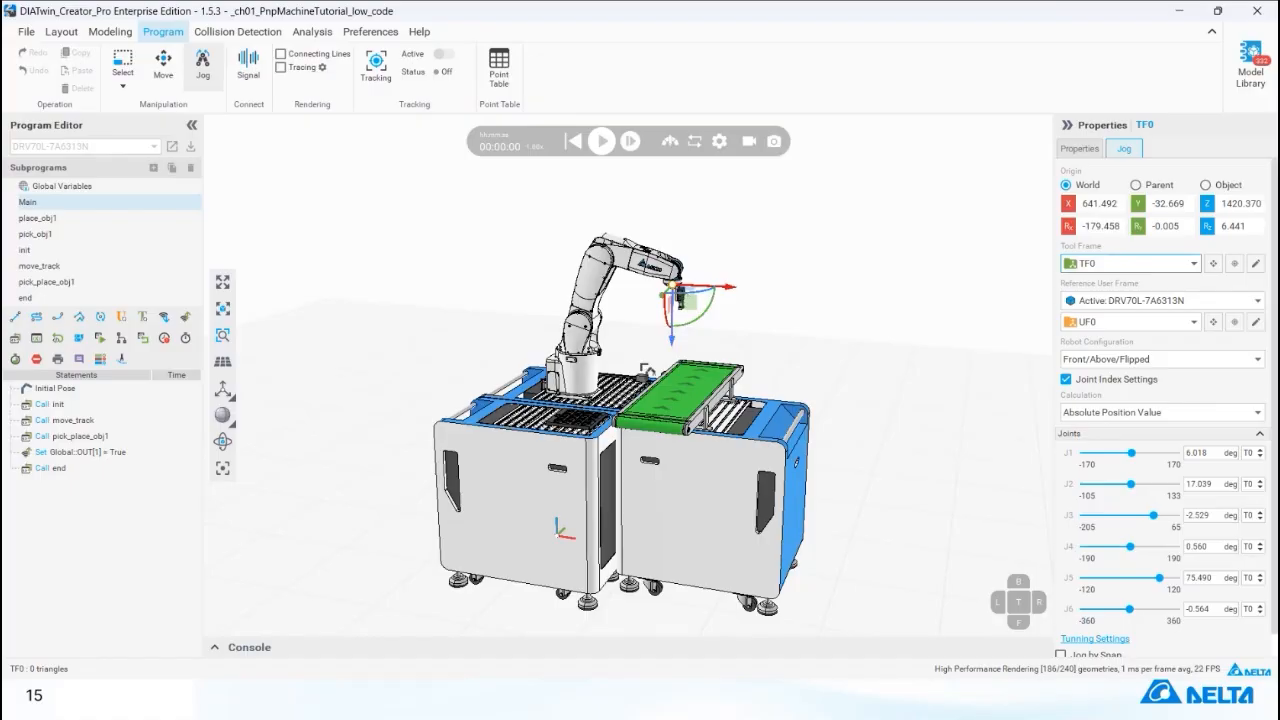
{"action": "left_click", "coordinate": [1110, 265]}
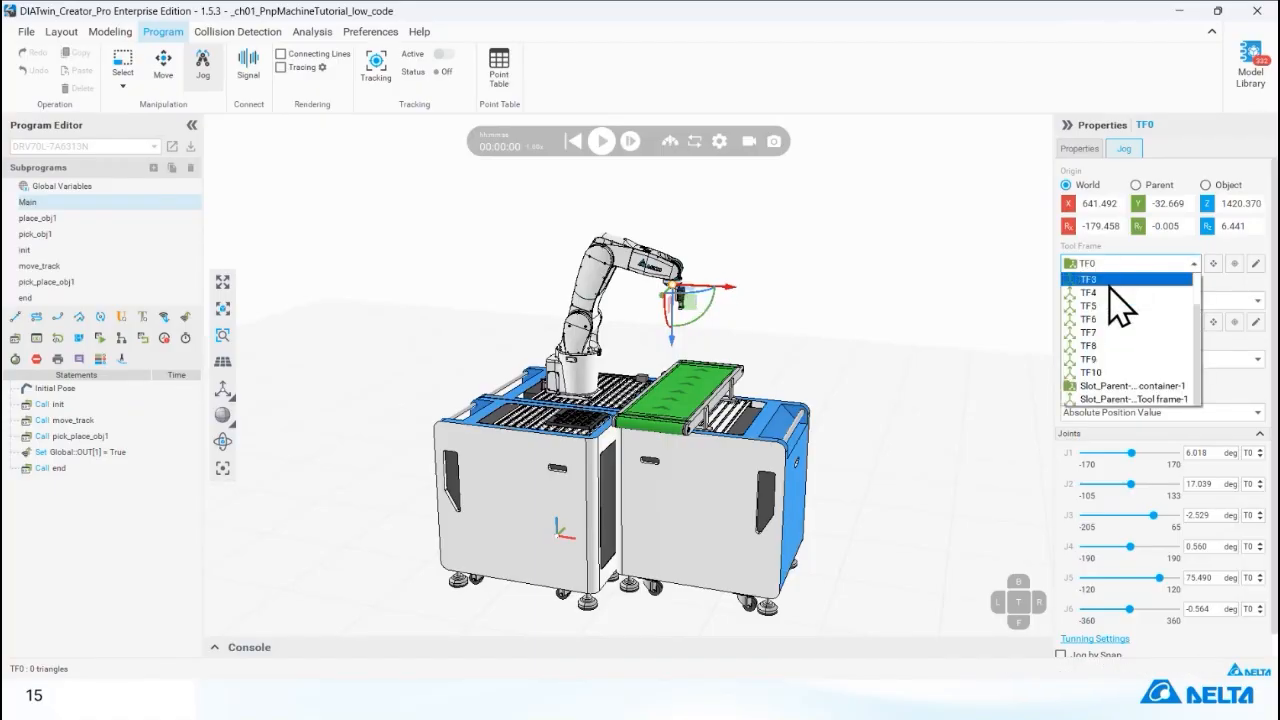
{"action": "left_click", "coordinate": [1120, 399]}
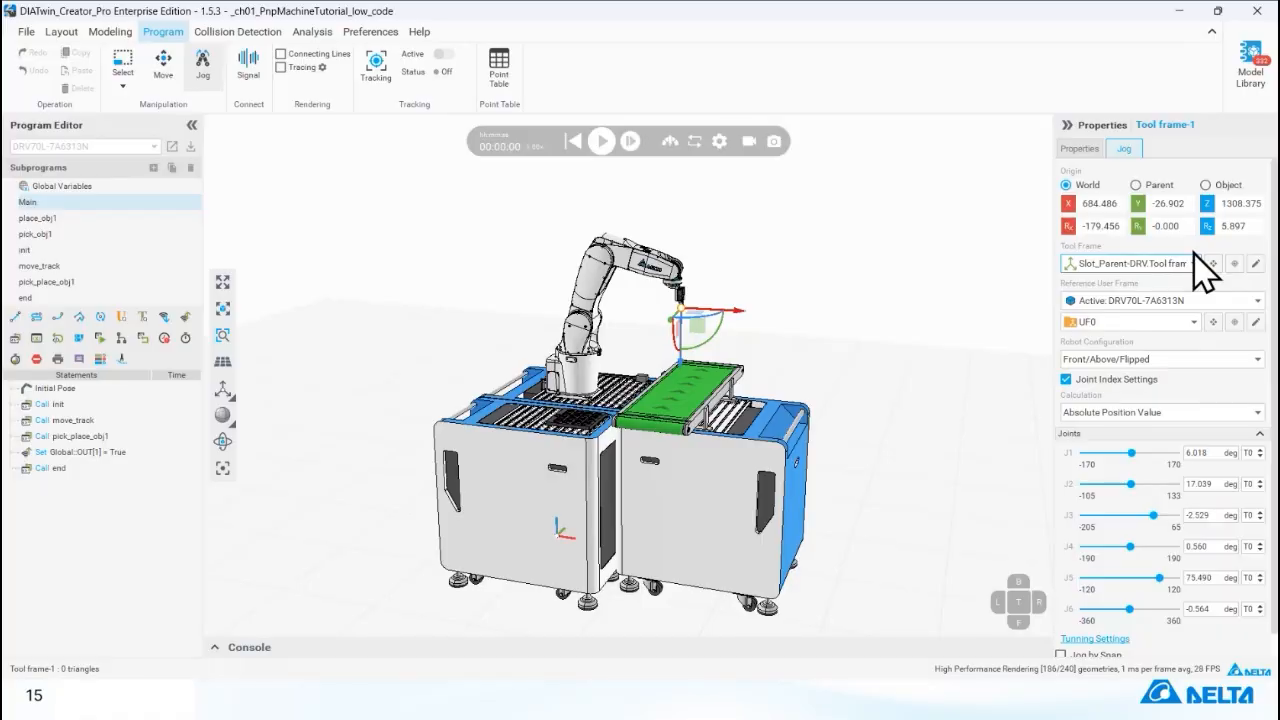
Set the jog coordinate origin to Parent and open the frame display options to view the user frame at the robot base.
{"action": "left_click", "coordinate": [1136, 185]}
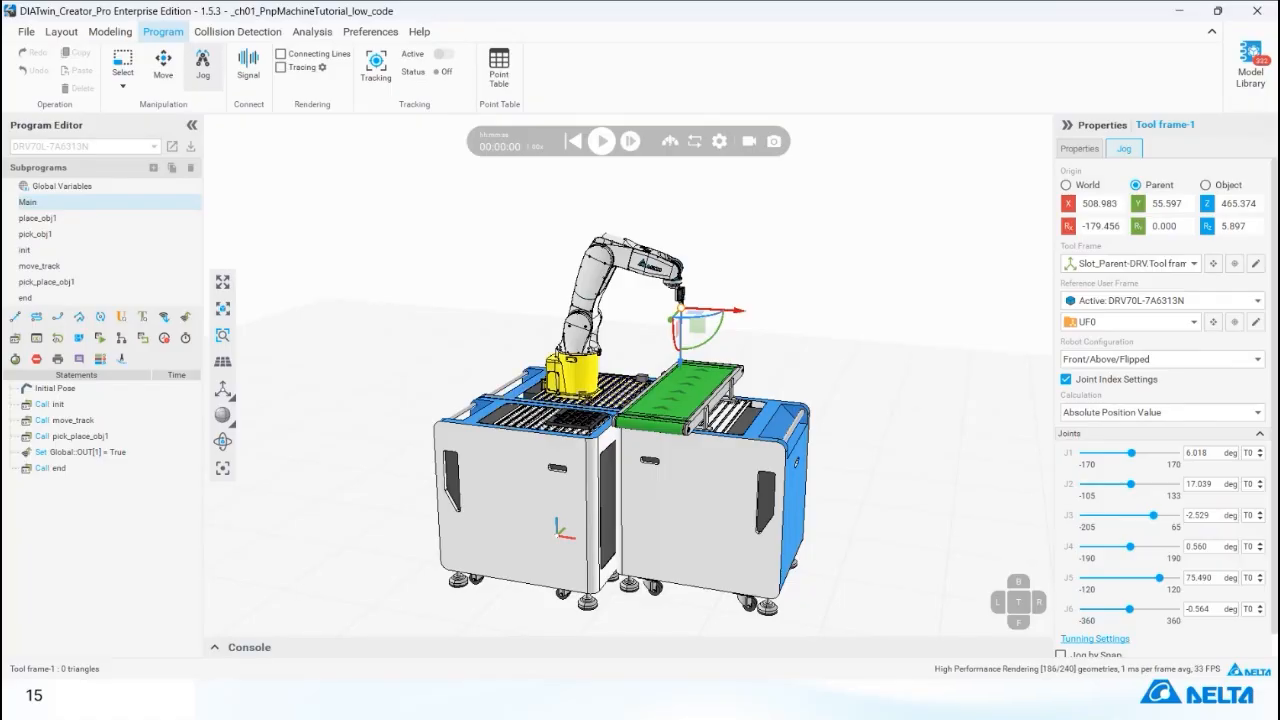
{"action": "left_click", "coordinate": [224, 390]}
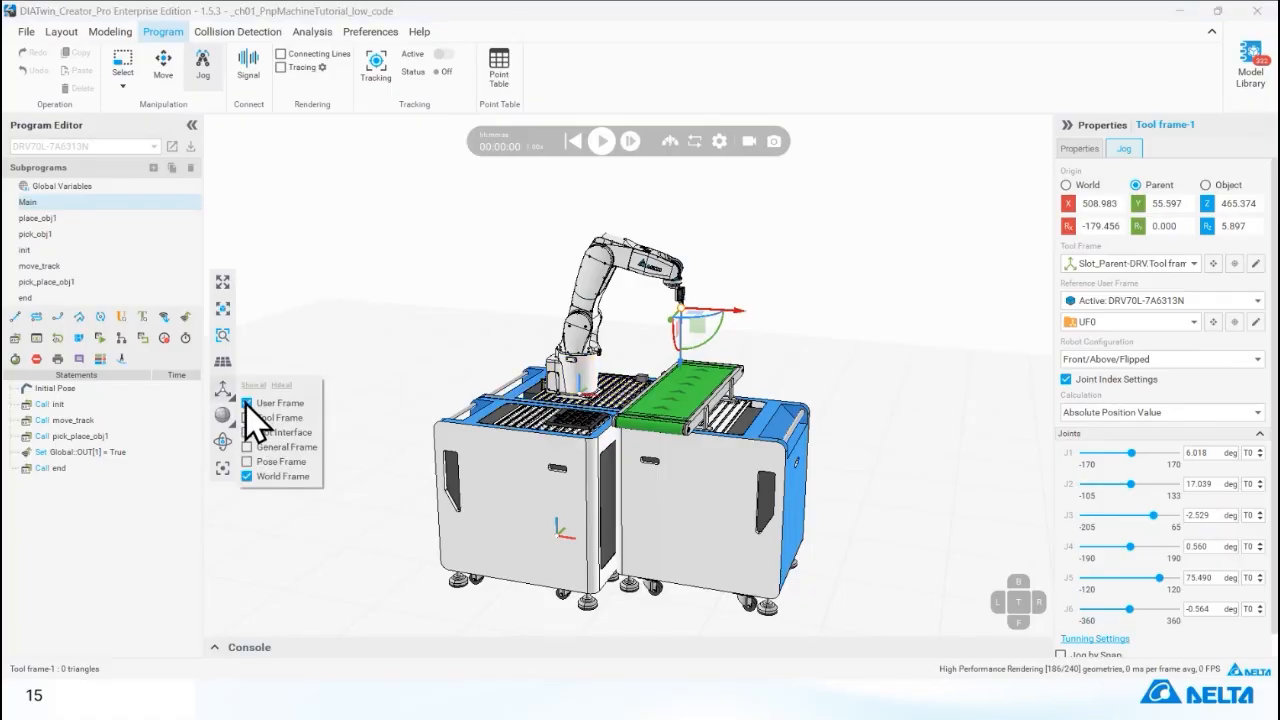
{"action": "scroll", "coordinate": [650, 410], "scroll_direction": "down", "scroll_amount": 2}
{"action": "scroll", "coordinate": [614, 400], "scroll_direction": "up", "scroll_amount": 3}
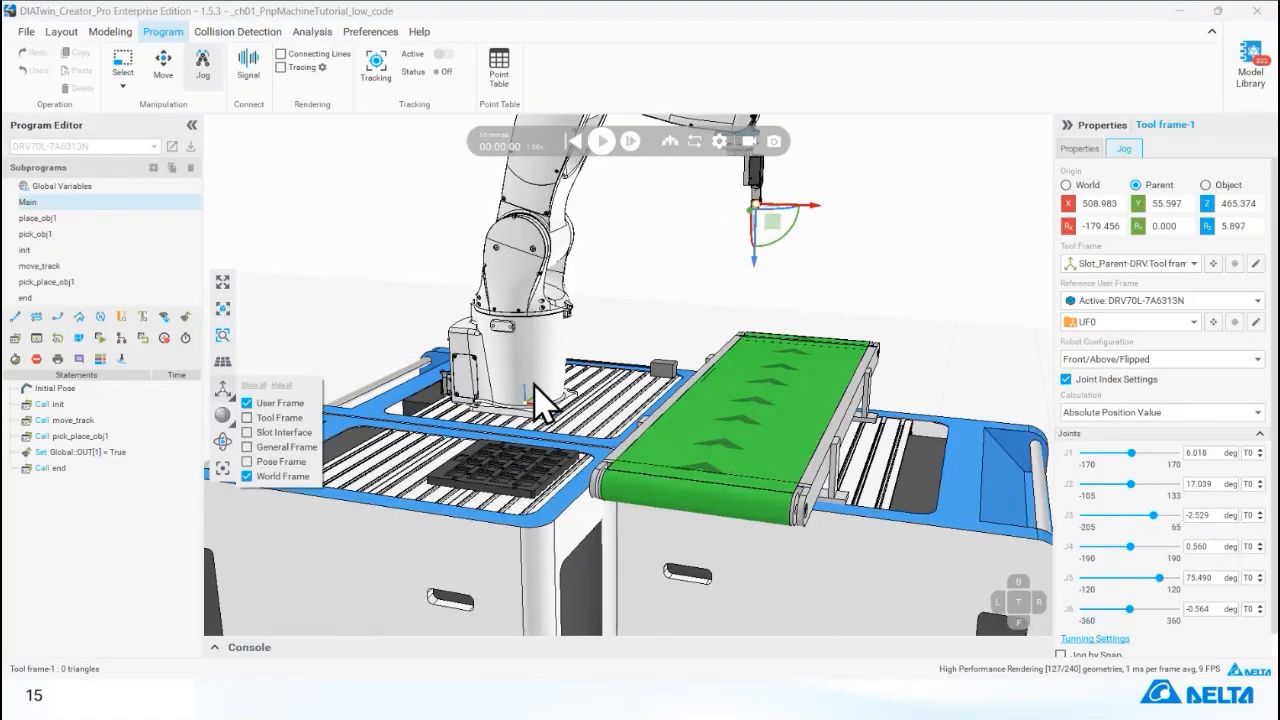
{"action": "scroll", "coordinate": [560, 410], "scroll_direction": "up", "scroll_amount": 1}
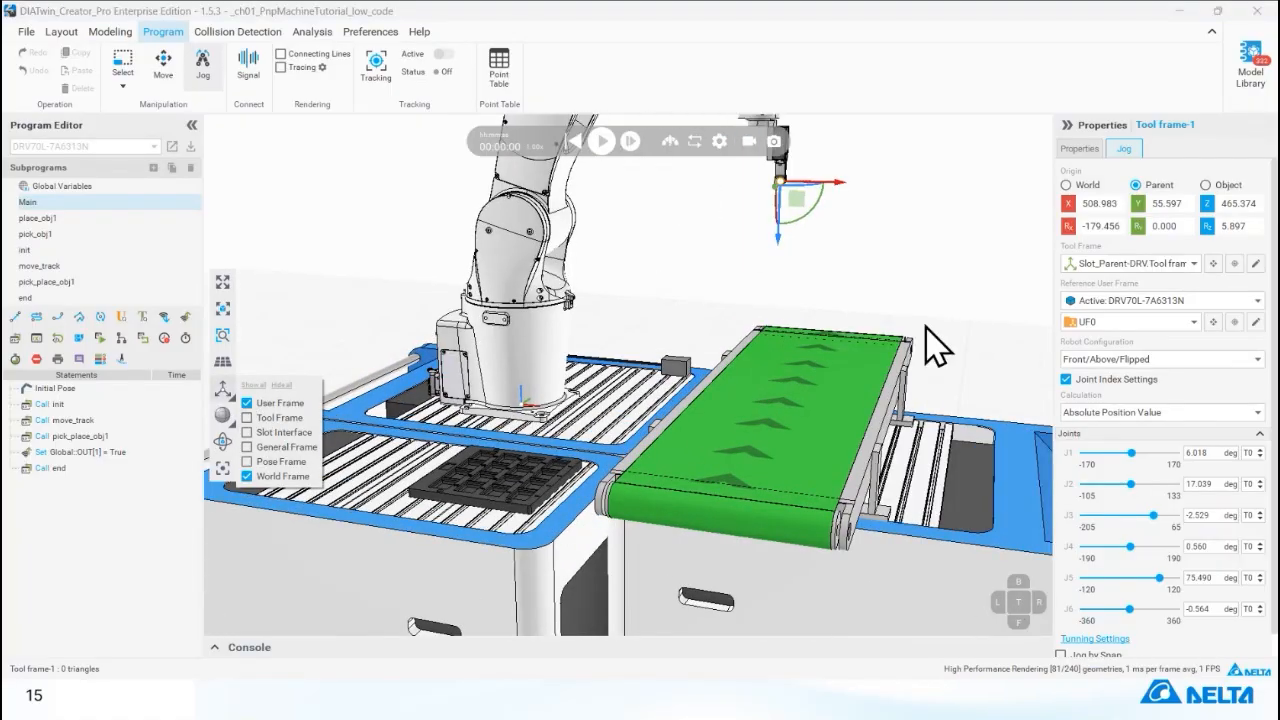
Inspect the placement of user frame UF0 and Tool frame-1 with their move settings, cancelling each without changes.
{"action": "left_click", "coordinate": [1214, 322]}
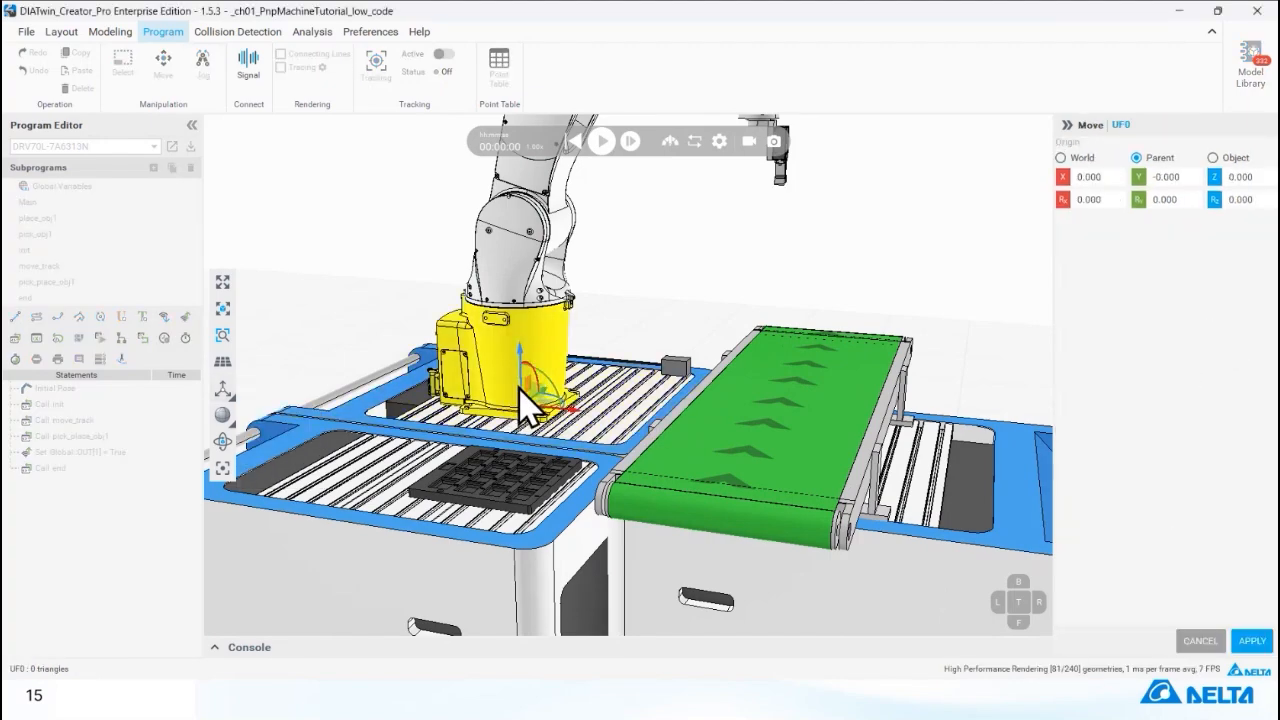
{"action": "middle_click_drag", "start_coordinate": [549, 340], "coordinate": [592, 254]}
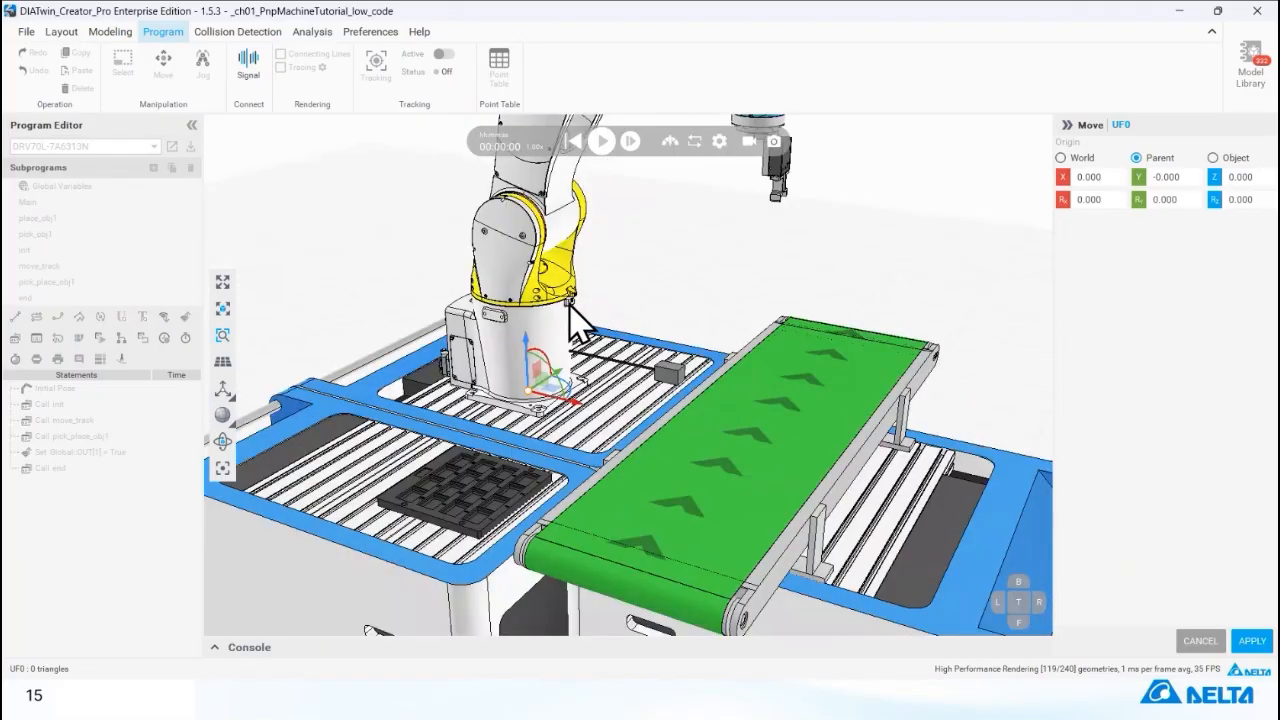
{"action": "left_click", "coordinate": [1185, 638]}
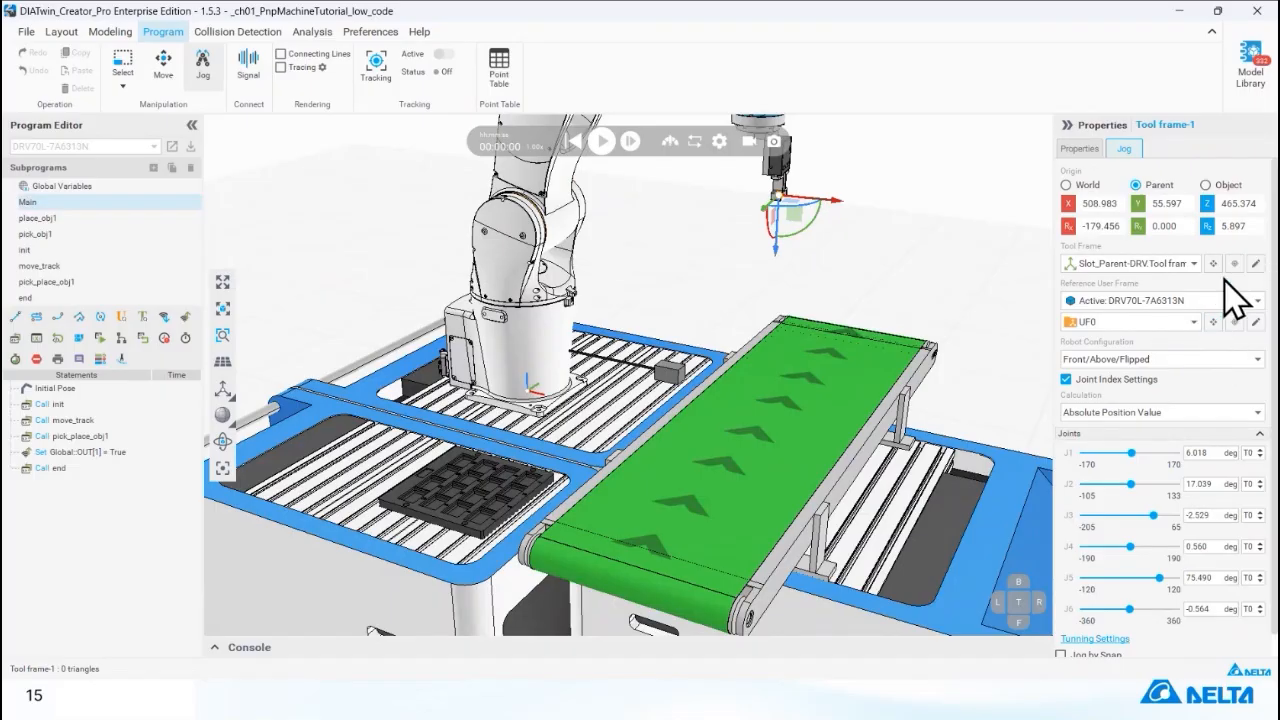
{"action": "left_click", "coordinate": [1213, 264]}
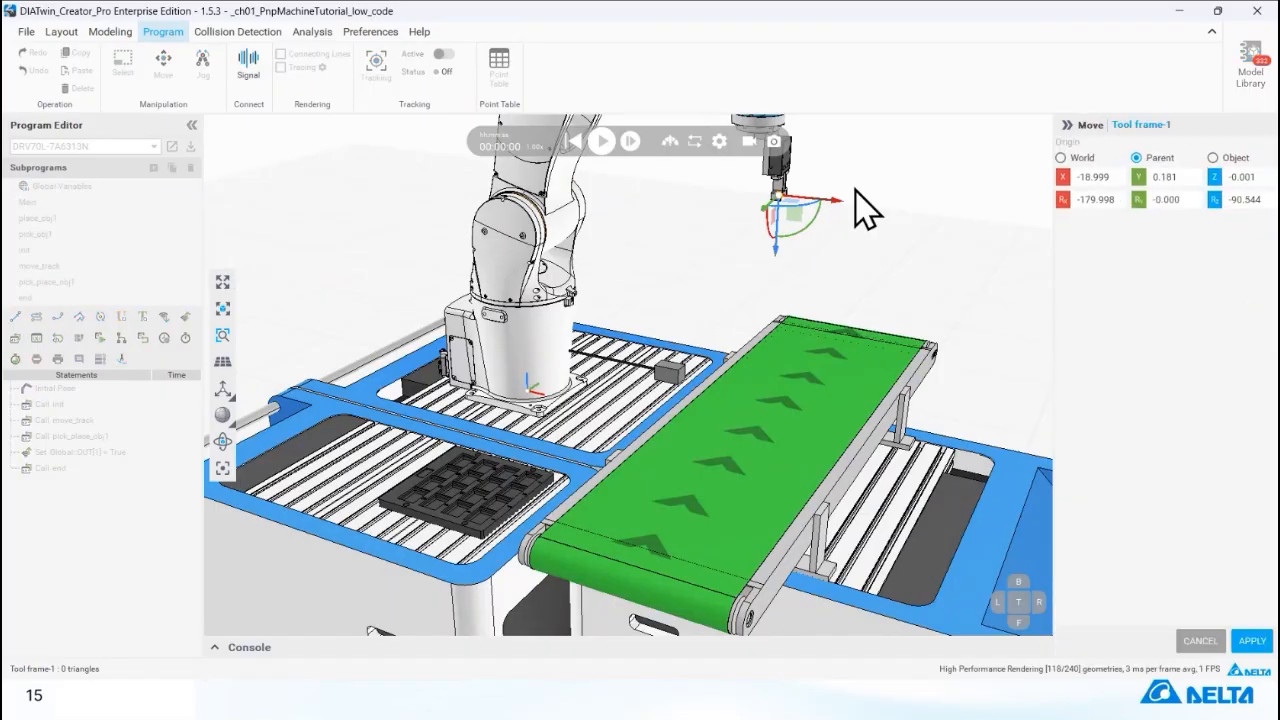
{"action": "left_click", "coordinate": [1200, 640]}
{"action": "left_click", "coordinate": [1214, 321]}
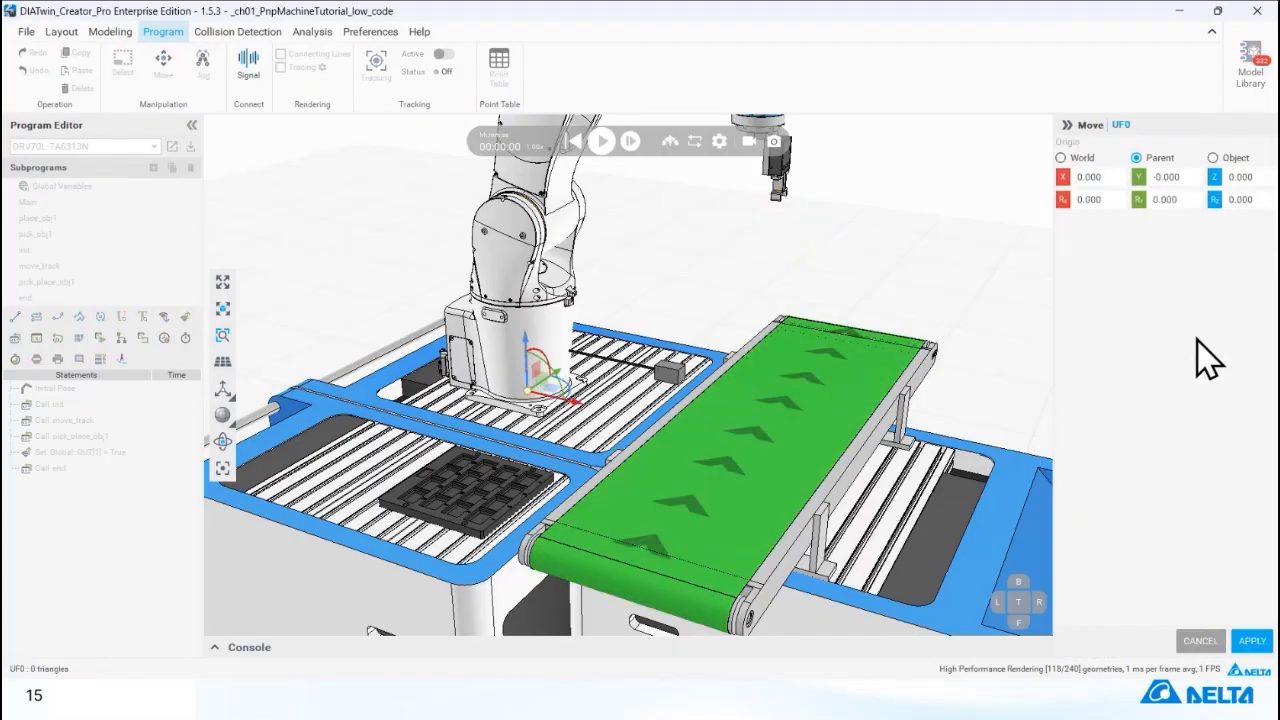
{"action": "left_click", "coordinate": [1192, 640]}
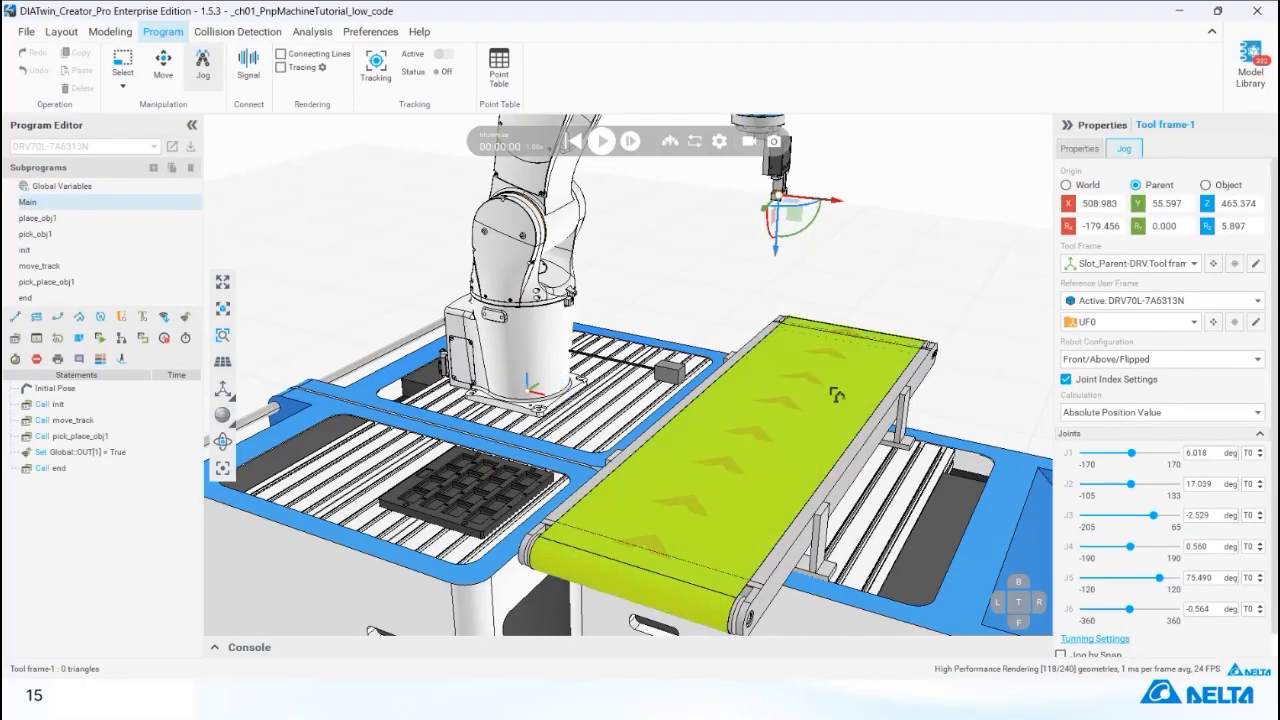
Try the Front/Above/No flipped robot configuration and return to Front/Above/Flipped.
{"action": "right_click_drag", "start_coordinate": [832, 390], "coordinate": [832, 487]}
{"action": "scroll", "coordinate": [832, 487], "scroll_direction": "down", "scroll_amount": 2}
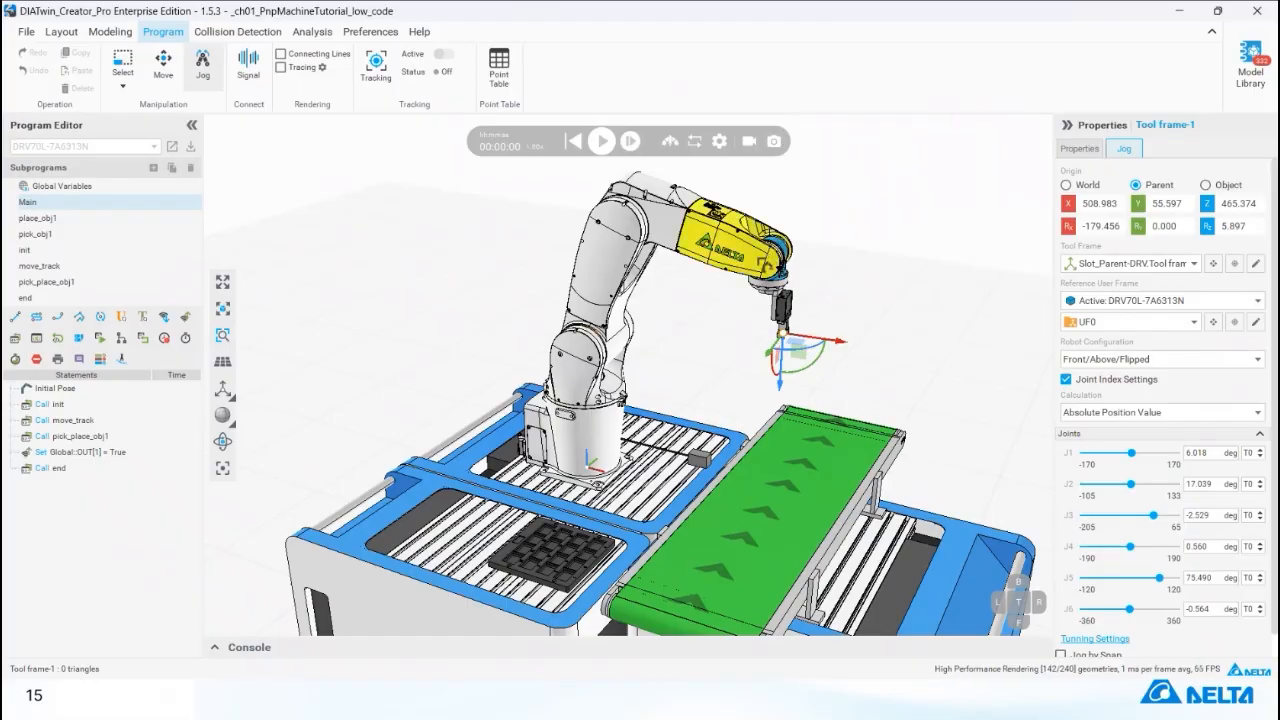
{"action": "right_click_drag", "start_coordinate": [640, 400], "coordinate": [622, 434]}
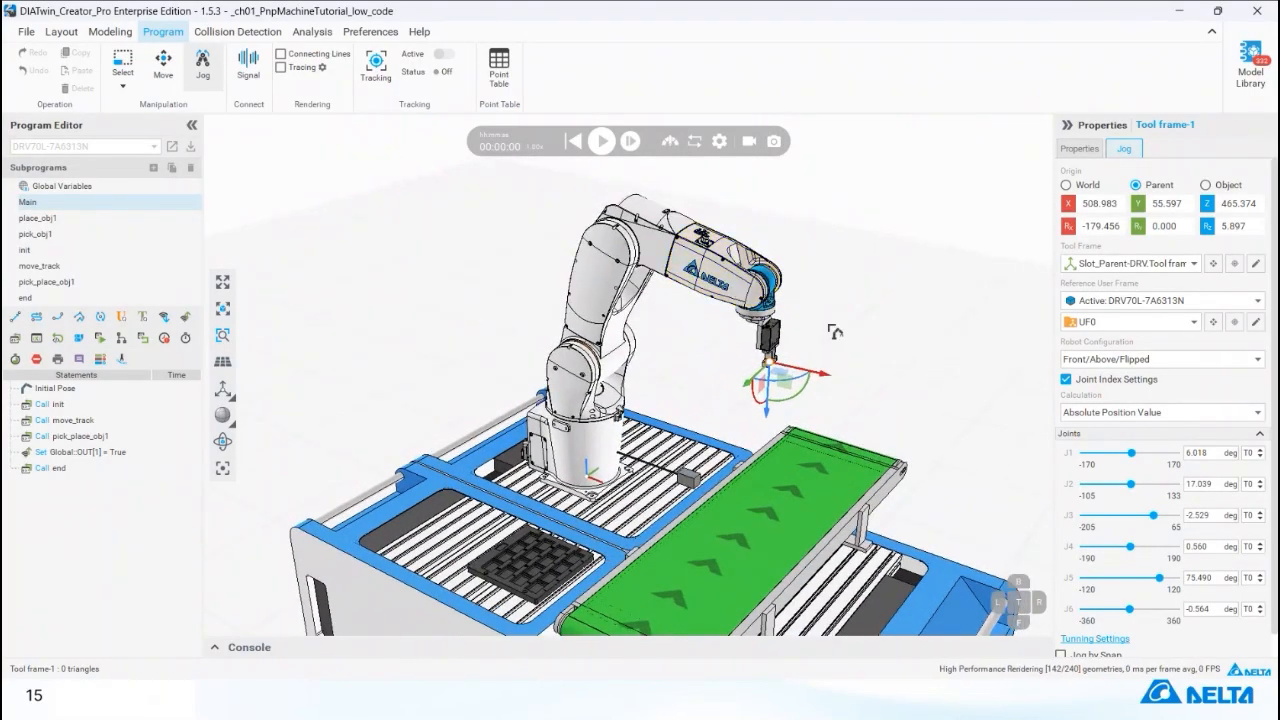
{"action": "left_click", "coordinate": [1135, 413]}
{"action": "left_click", "coordinate": [1145, 425]}
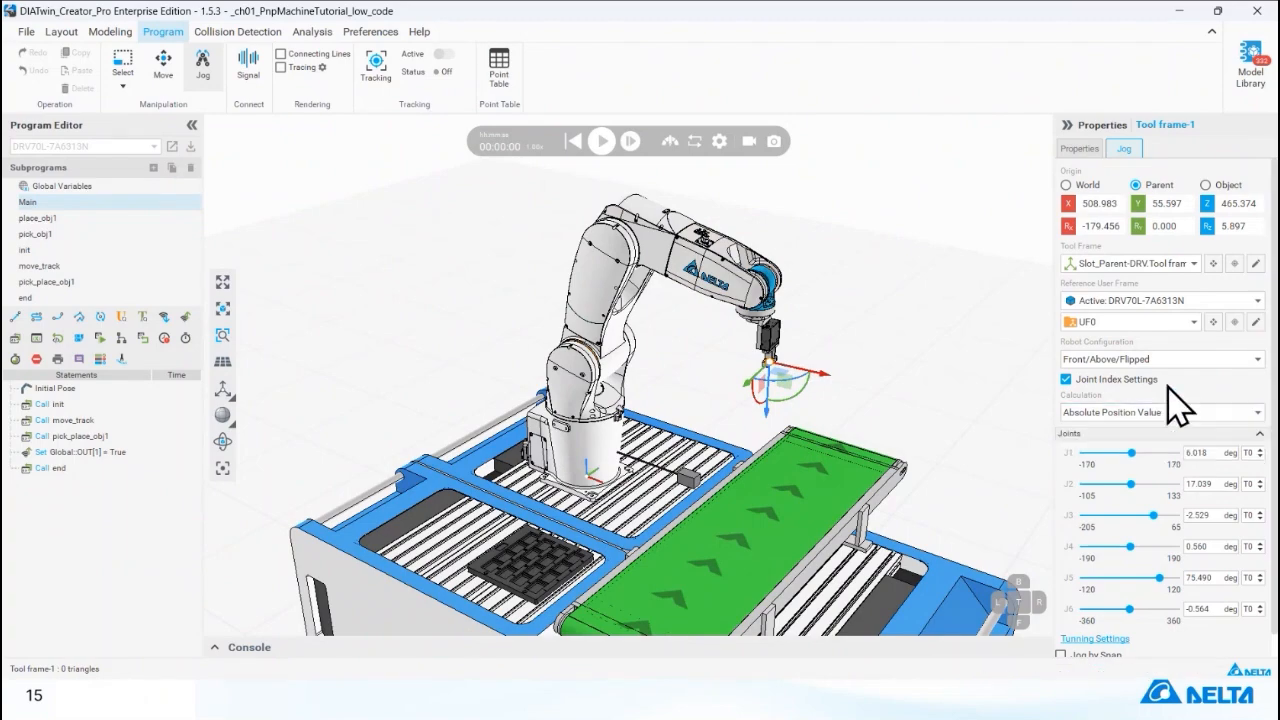
{"action": "left_click", "coordinate": [1125, 360]}
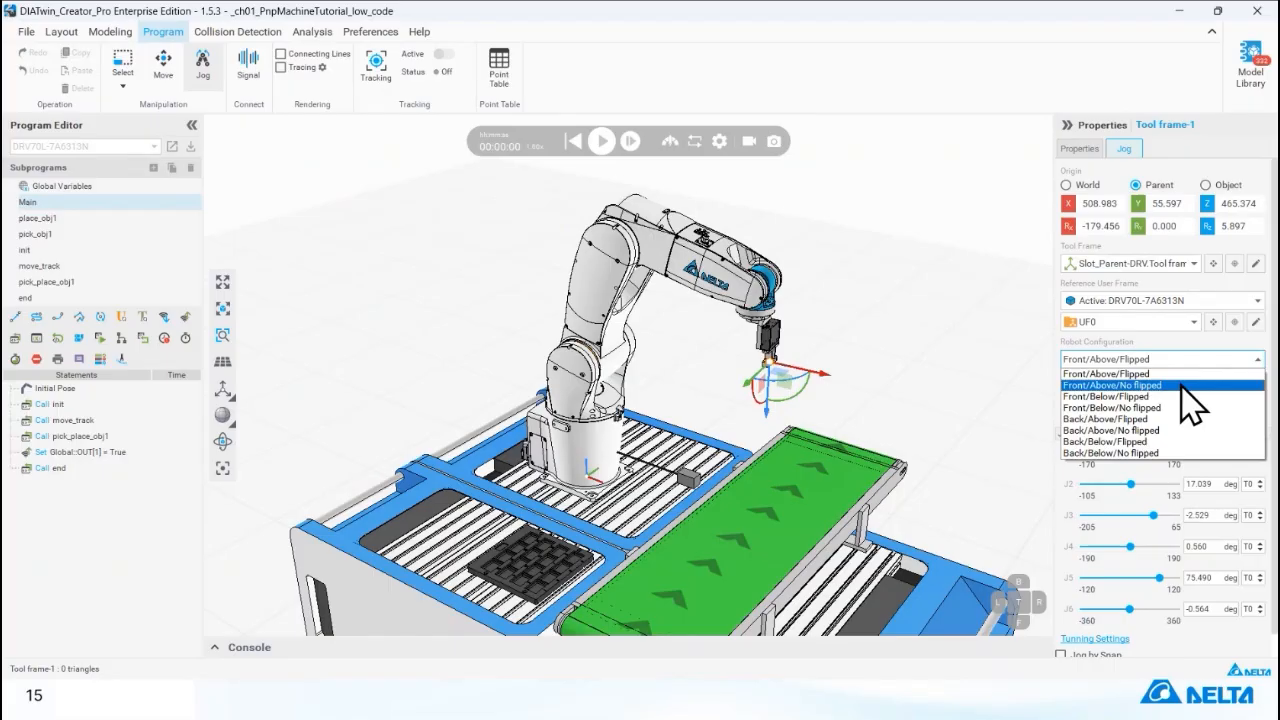
{"action": "left_click", "coordinate": [1182, 386]}
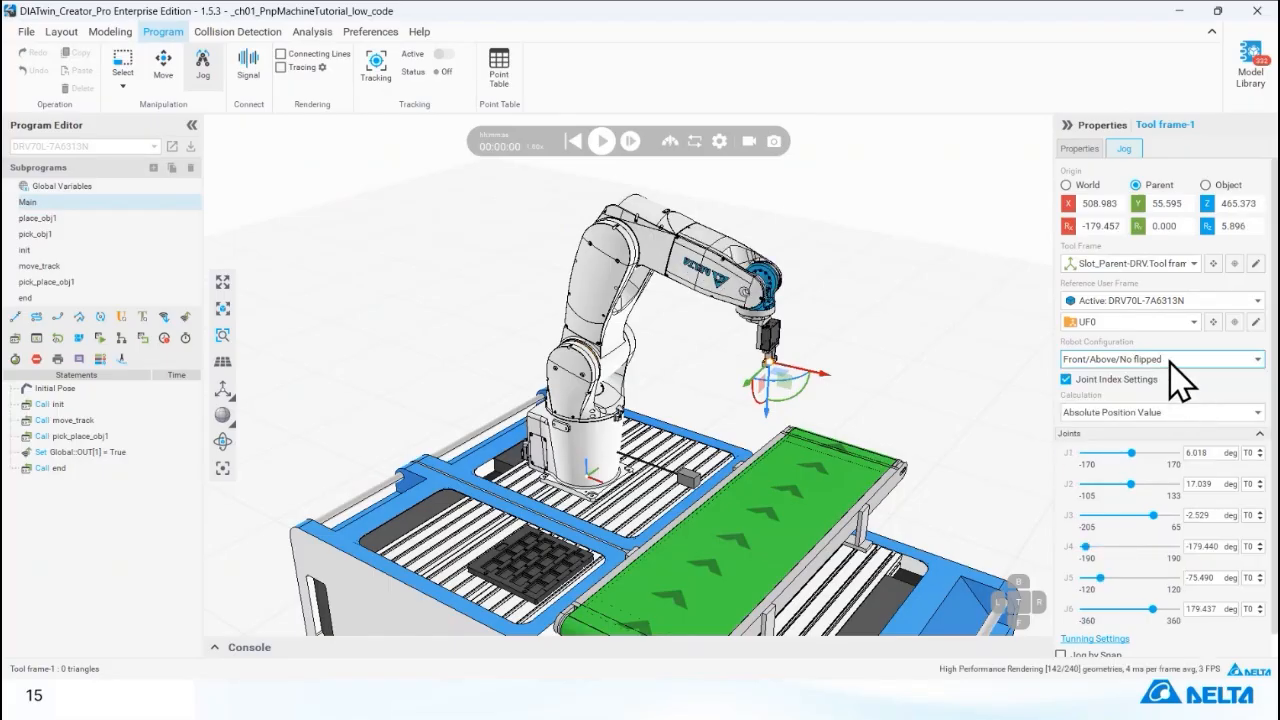
{"action": "left_click", "coordinate": [1169, 362]}
{"action": "left_click", "coordinate": [1167, 375]}
Compare the forearm and wrist posture up close under Front/Above/No flipped, and restore the Front/Above/Flipped configuration.
{"action": "scroll", "coordinate": [900, 376], "scroll_direction": "up", "scroll_amount": 6}
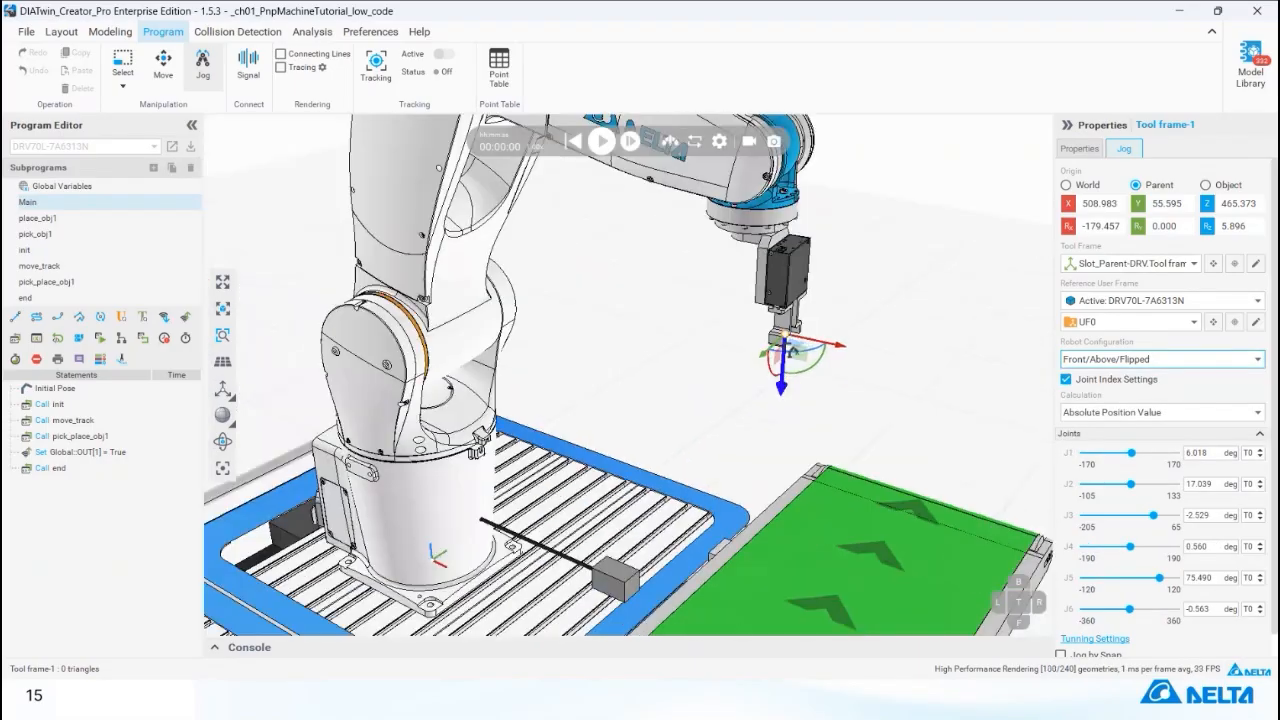
{"action": "scroll", "coordinate": [790, 400], "scroll_direction": "up", "scroll_amount": 3}
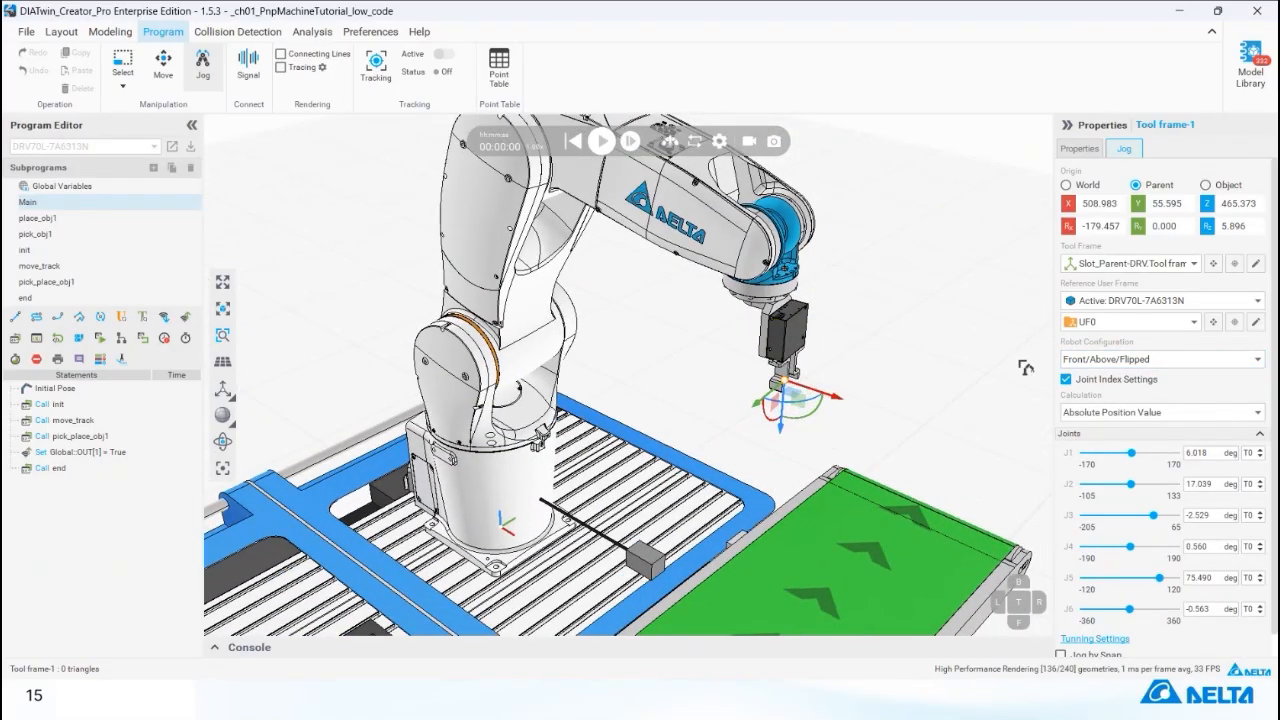
{"action": "left_click", "coordinate": [1128, 360]}
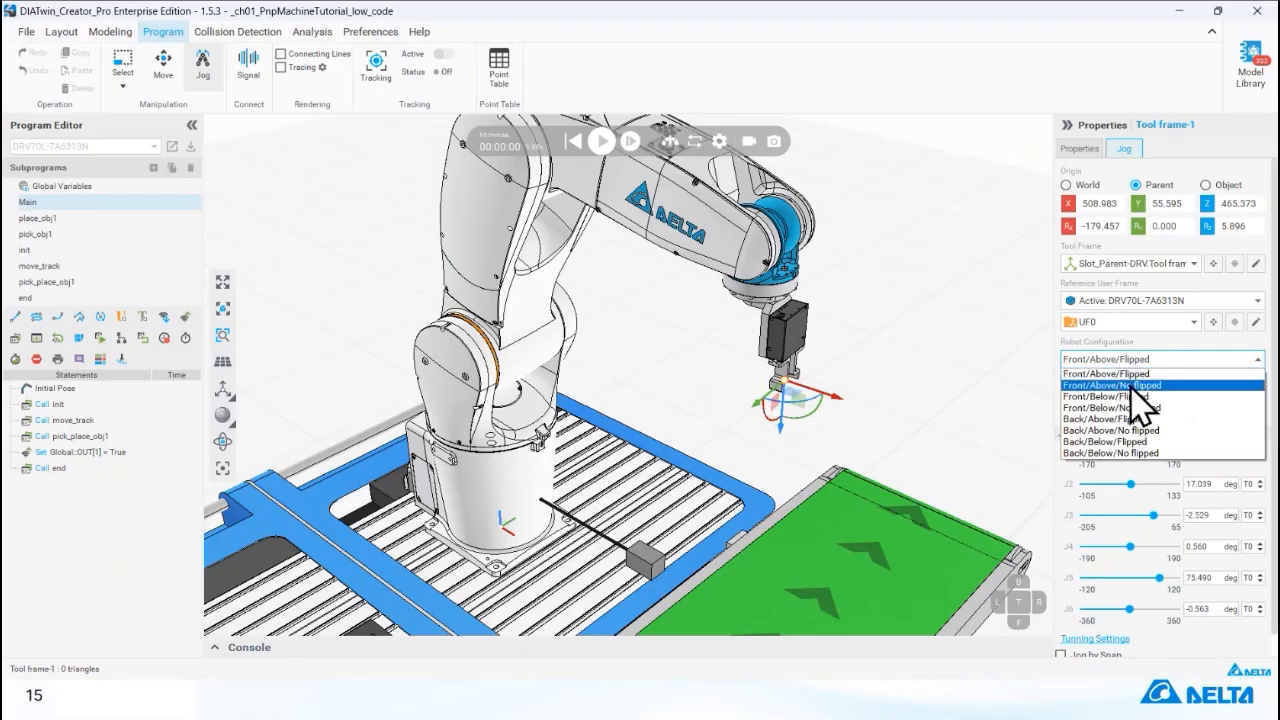
{"action": "left_click", "coordinate": [1104, 386]}
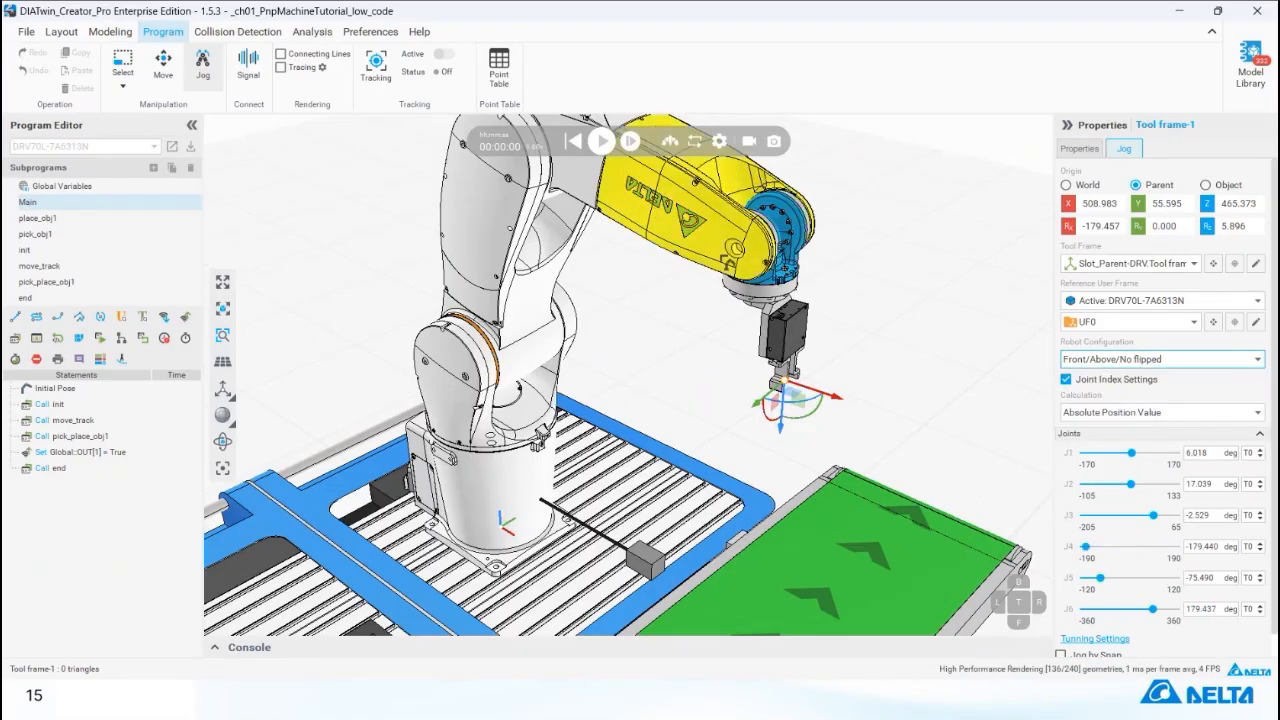
{"action": "middle_click_drag", "start_coordinate": [667, 228], "coordinate": [675, 271]}
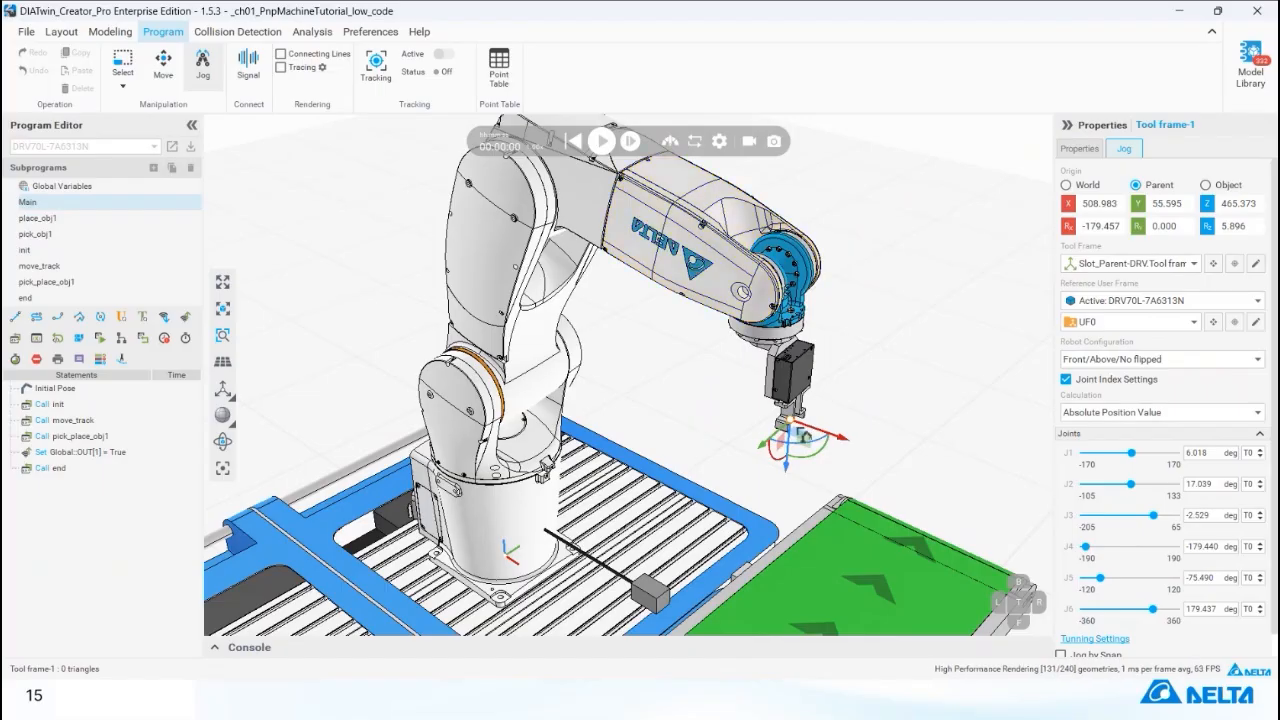
{"action": "right_click_drag", "start_coordinate": [805, 391], "coordinate": [810, 389]}
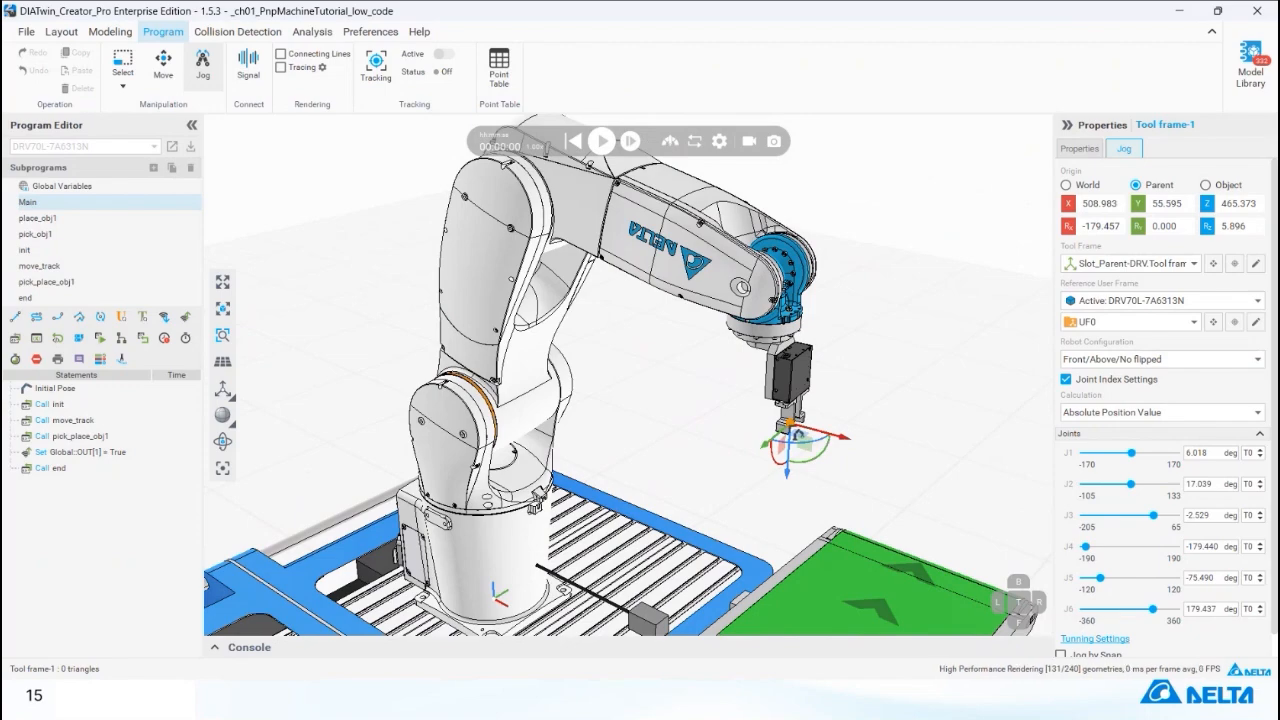
{"action": "left_click", "coordinate": [1197, 358]}
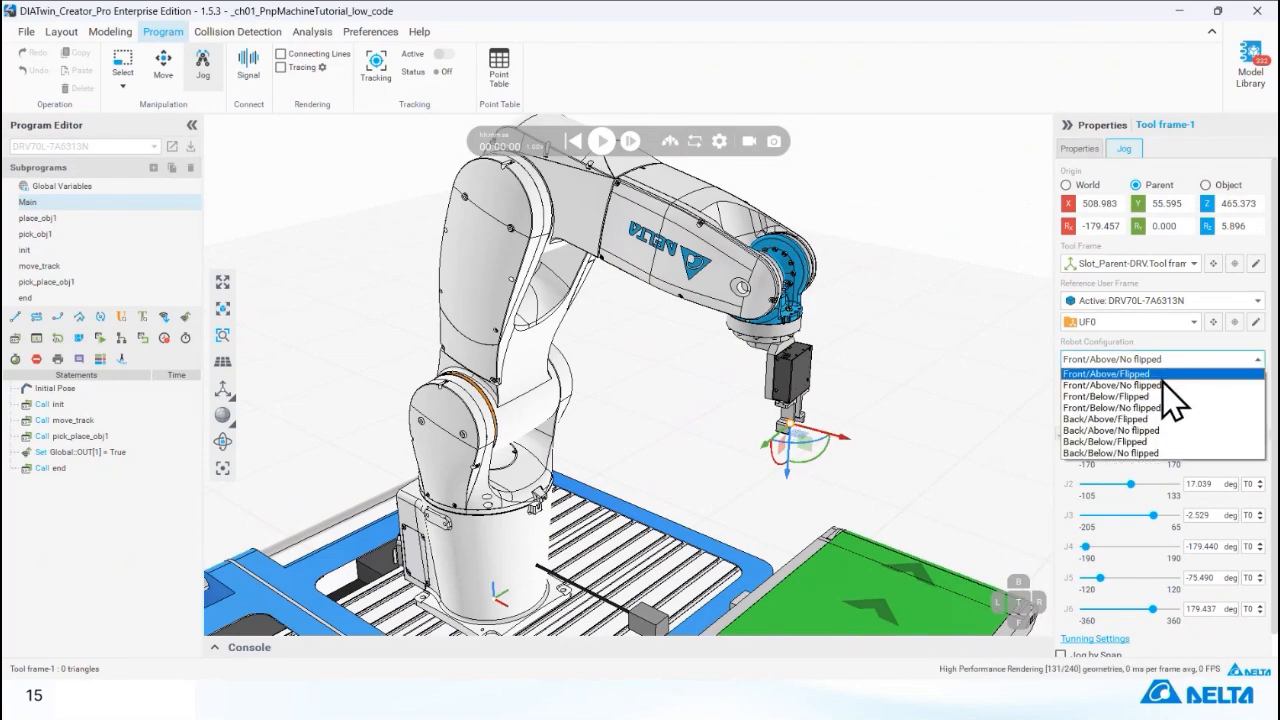
{"action": "left_click", "coordinate": [1172, 392]}
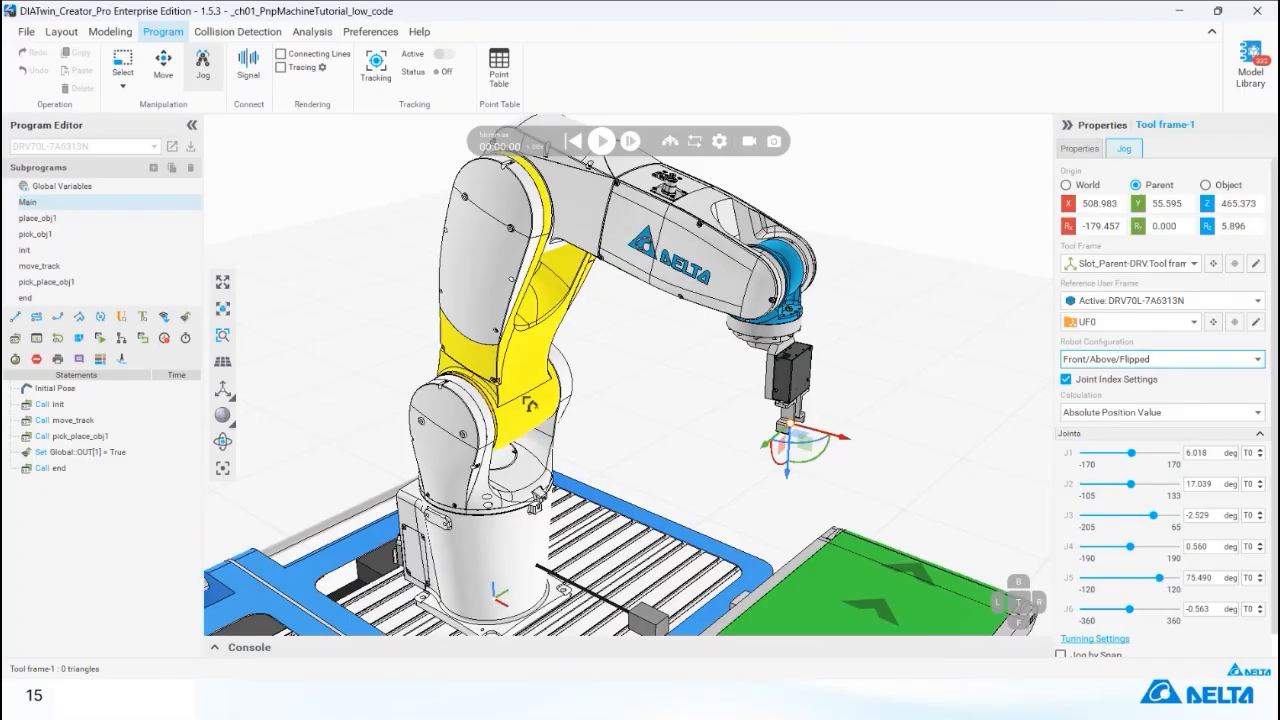
{"action": "left_click", "coordinate": [1168, 360]}
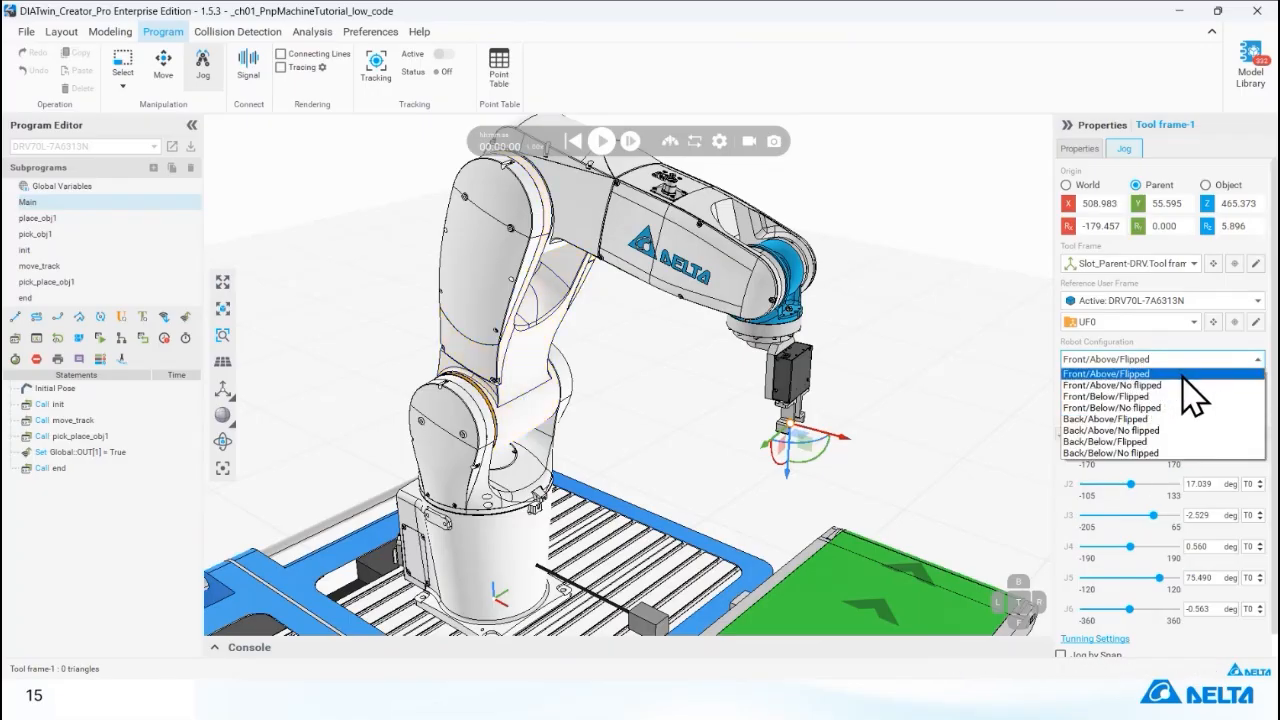
{"action": "left_click", "coordinate": [1183, 376]}
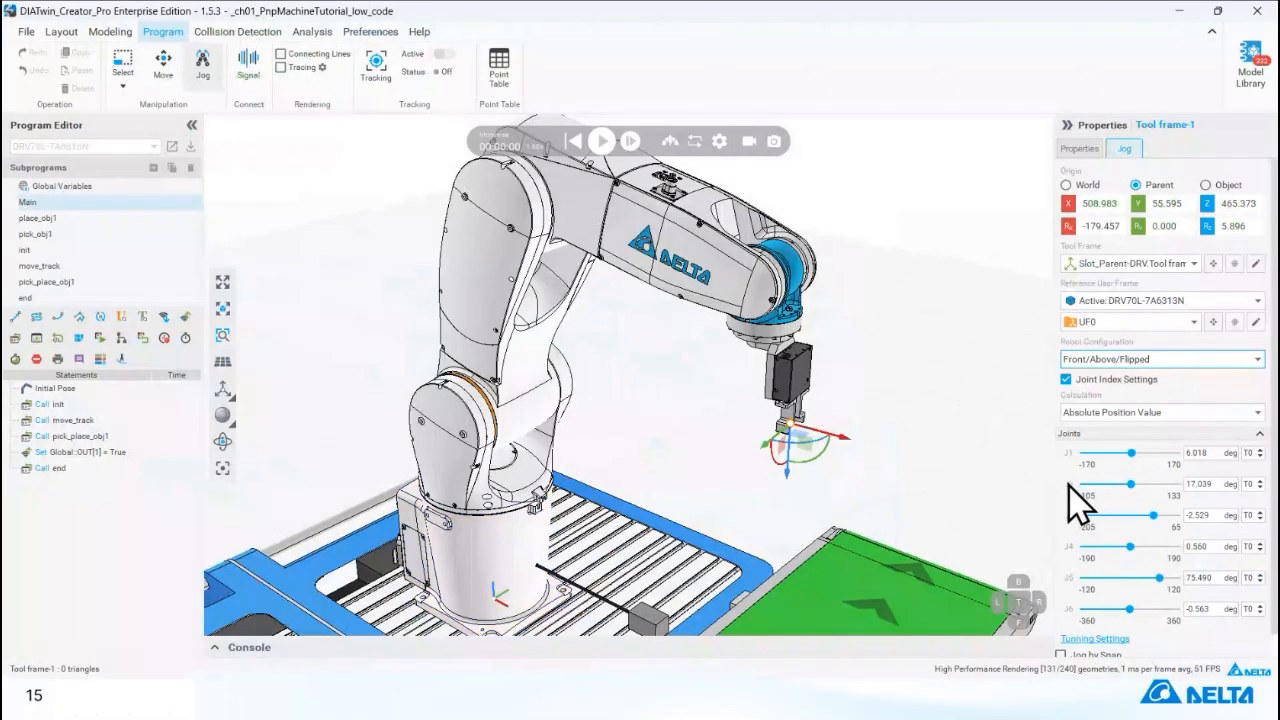
Enable Jog by Snap and target the conveyor belt's top surface with the snap.
{"action": "scroll", "coordinate": [1080, 500], "scroll_direction": "down", "scroll_amount": 1}
{"action": "left_click", "coordinate": [1062, 632]}
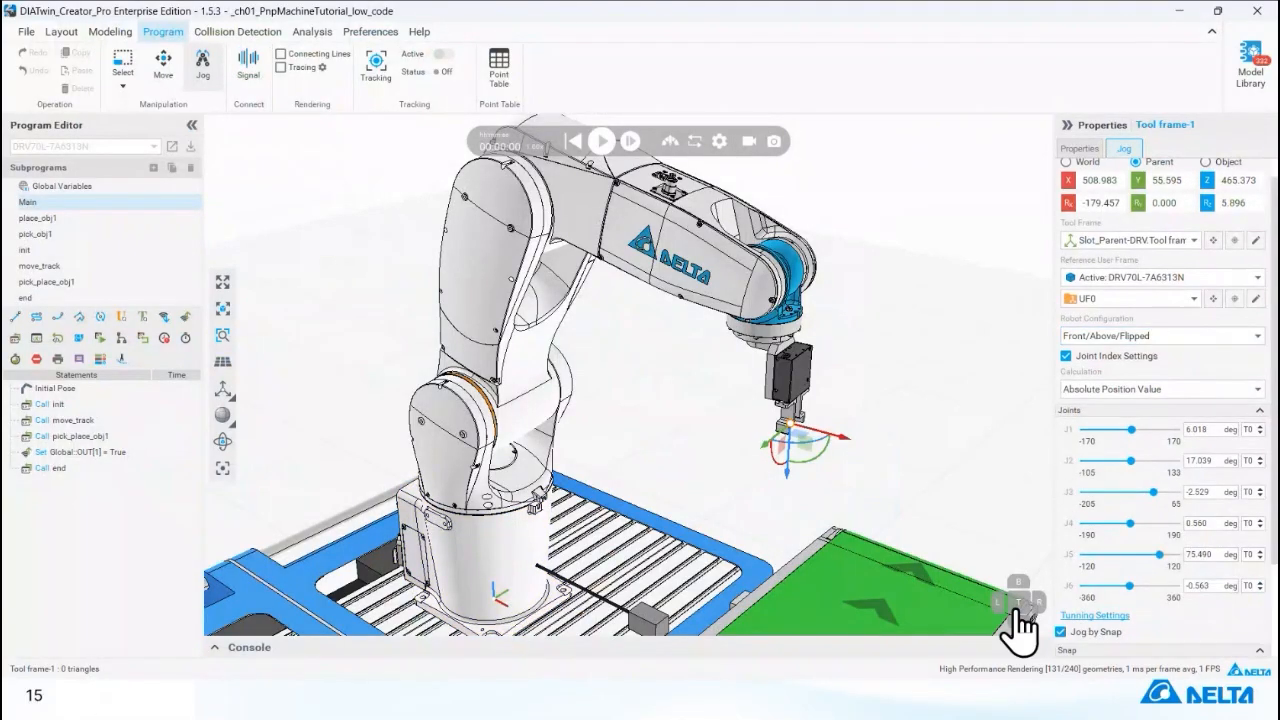
{"action": "scroll", "coordinate": [922, 592], "scroll_direction": "down", "scroll_amount": 3}
{"action": "right_click_drag", "start_coordinate": [915, 591], "coordinate": [688, 487]}
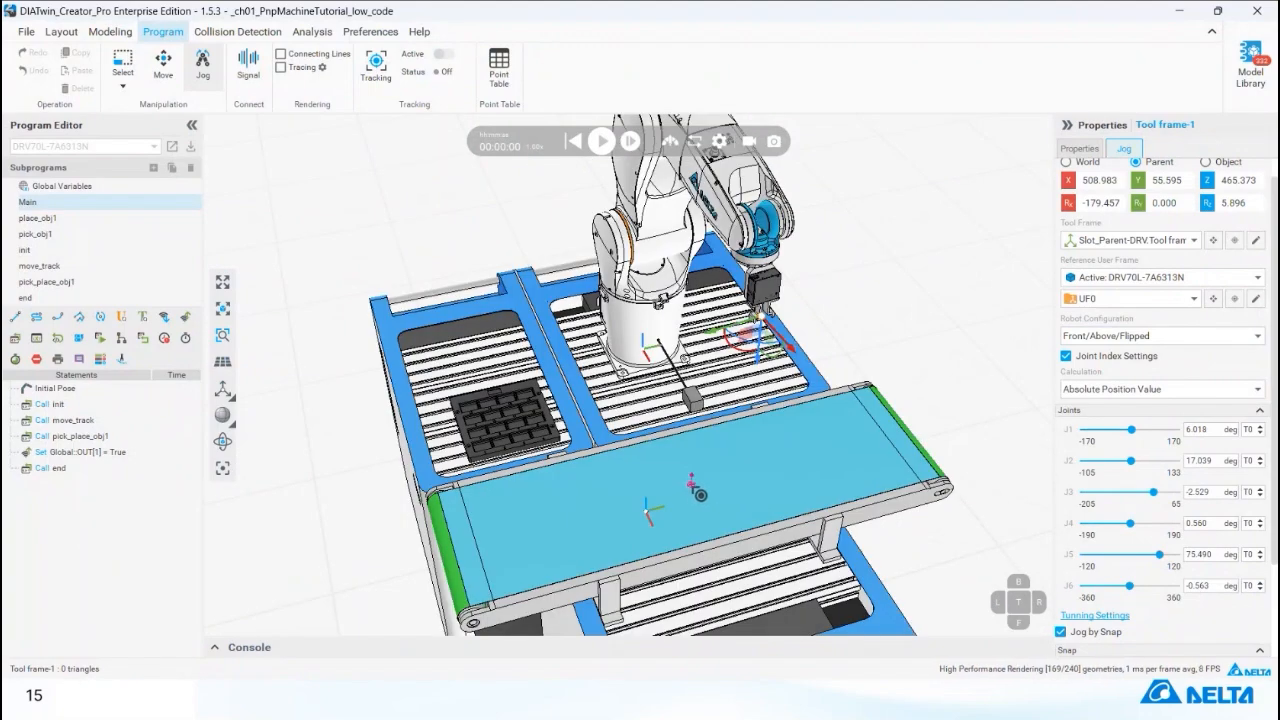
Read the console messages and examine the snap type, position and orientation settings for jogging onto the conveyor.
{"action": "left_click", "coordinate": [214, 647]}
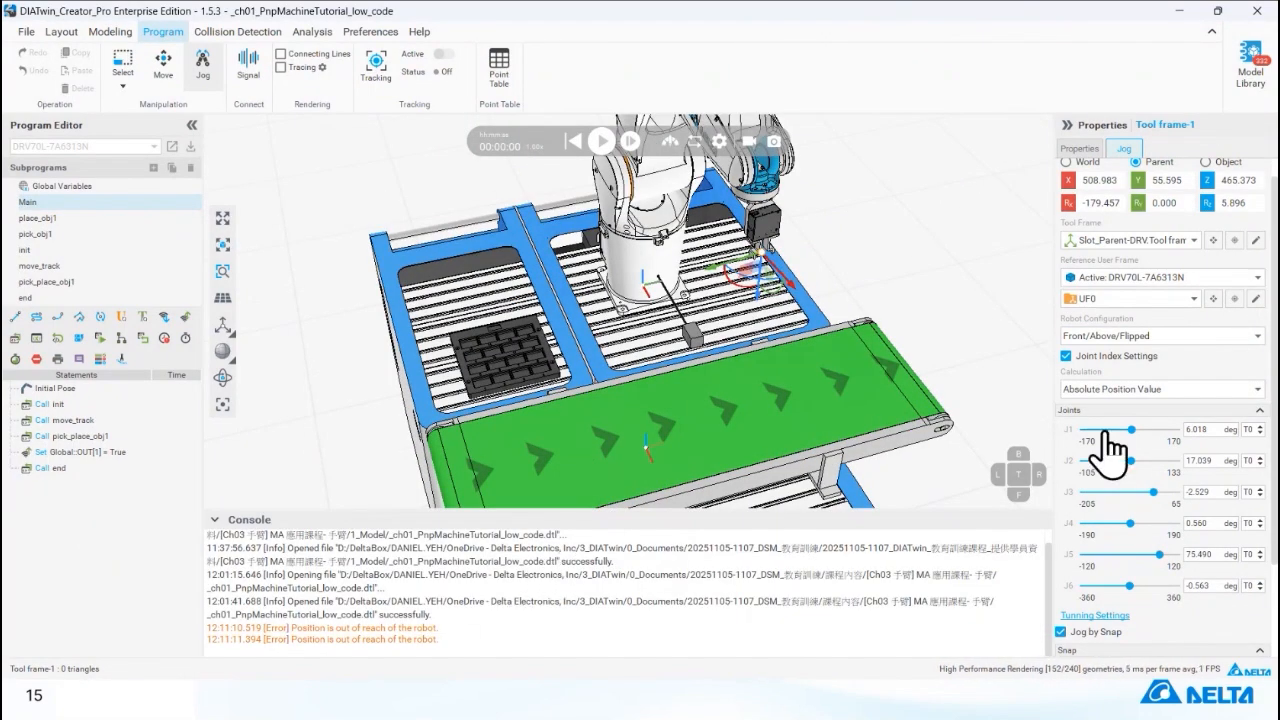
{"action": "scroll", "coordinate": [1085, 440], "scroll_direction": "down", "scroll_amount": 3}
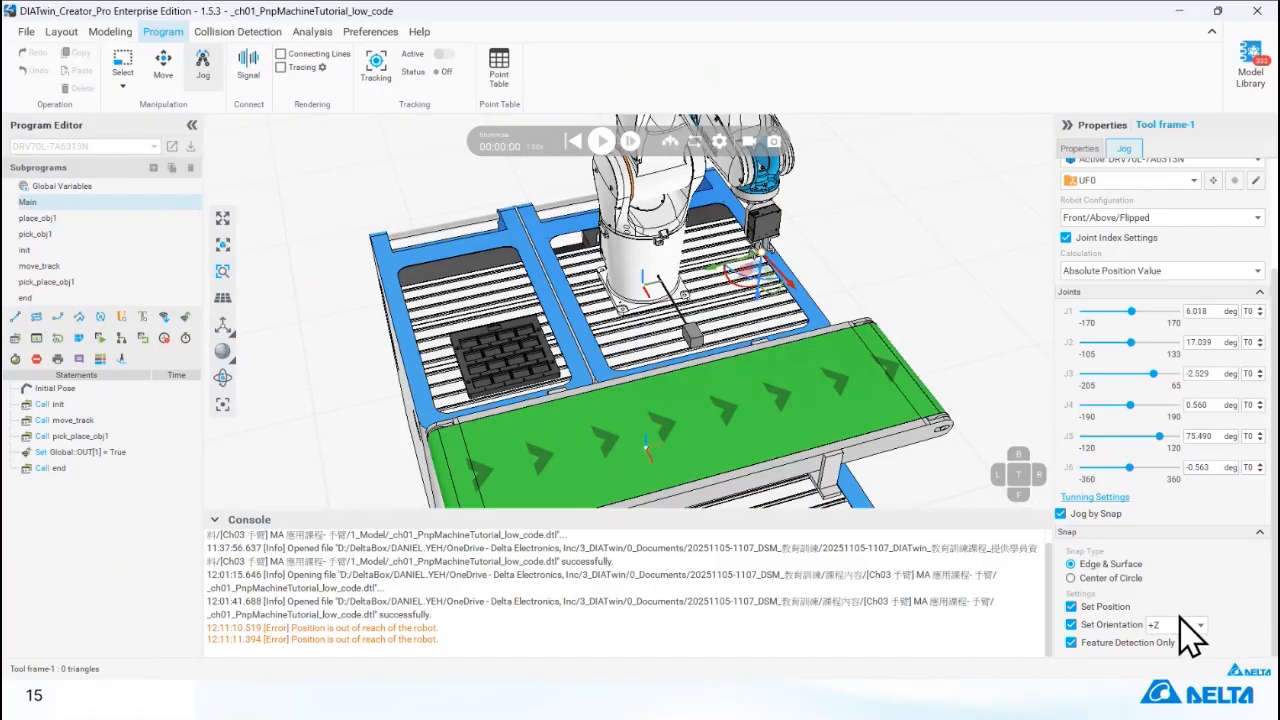
{"action": "right_click_drag", "start_coordinate": [779, 404], "coordinate": [830, 389]}
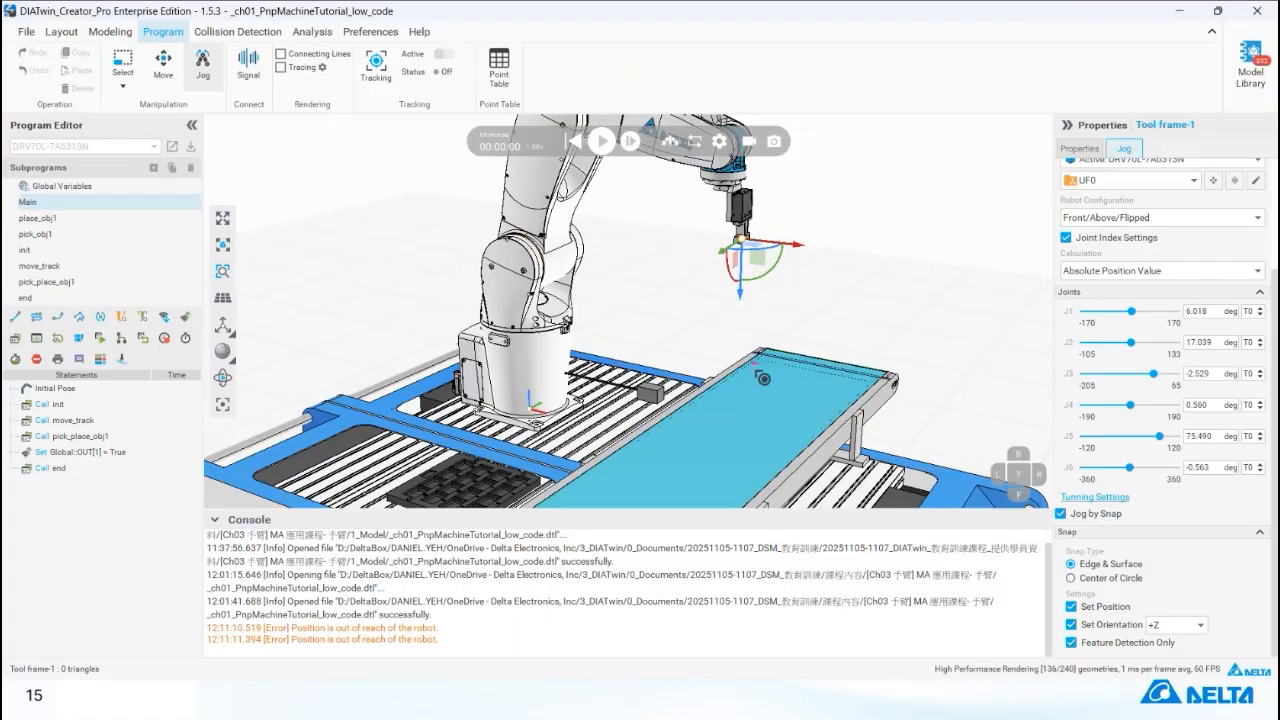
Try to jog the tool onto the conveyor's top surface by snap with the +Z orientation, and examine the console's latest message.
{"action": "left_click", "coordinate": [742, 443]}
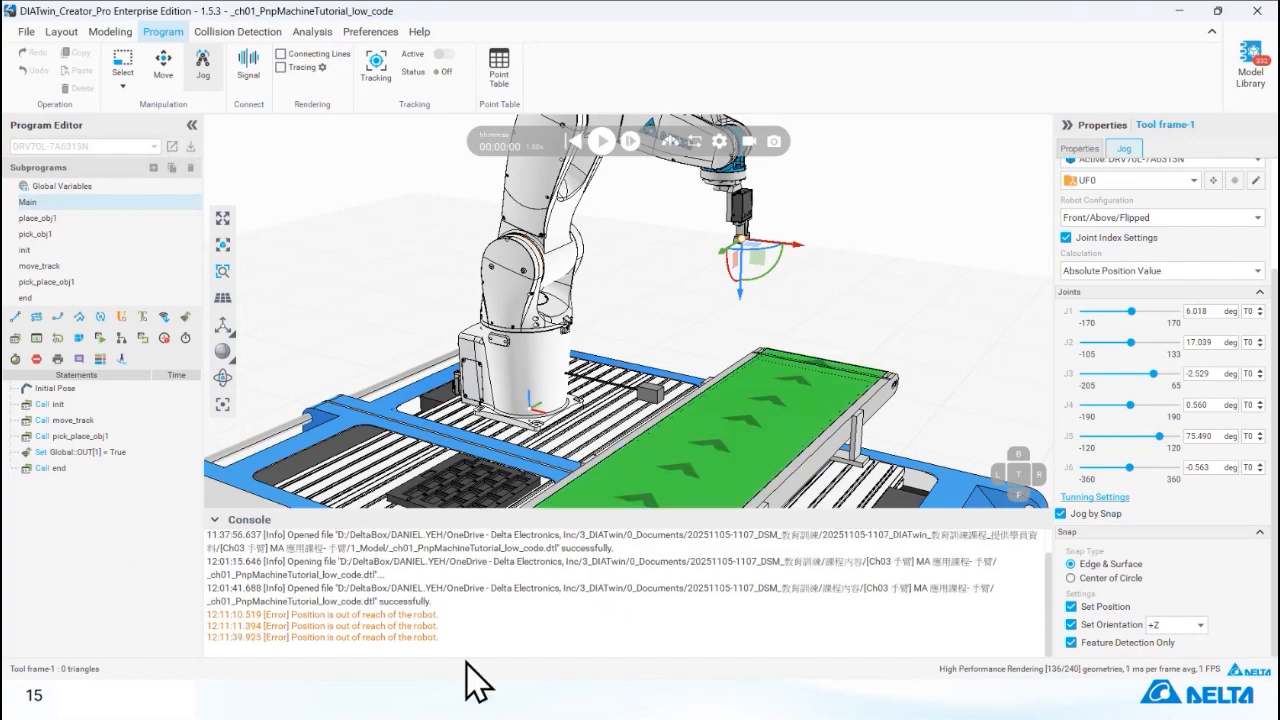
{"action": "left_click_drag", "start_coordinate": [297, 637], "coordinate": [459, 641]}
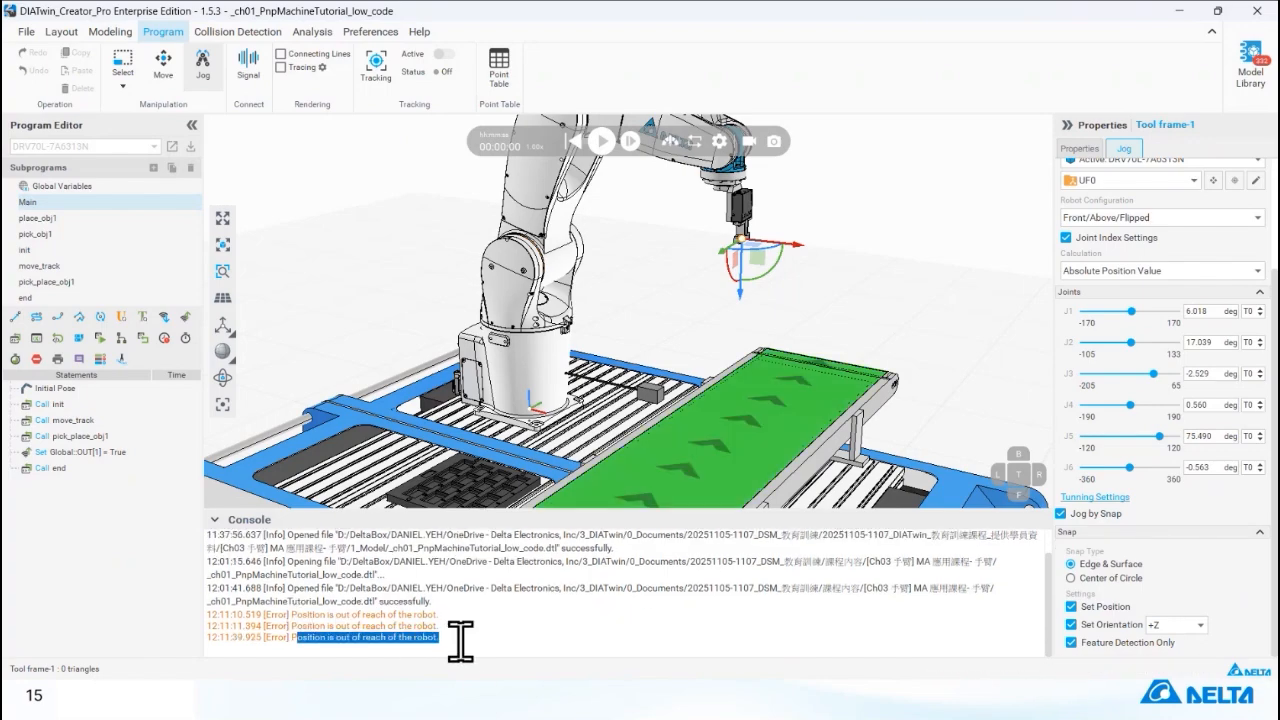
{"action": "left_click", "coordinate": [459, 641]}
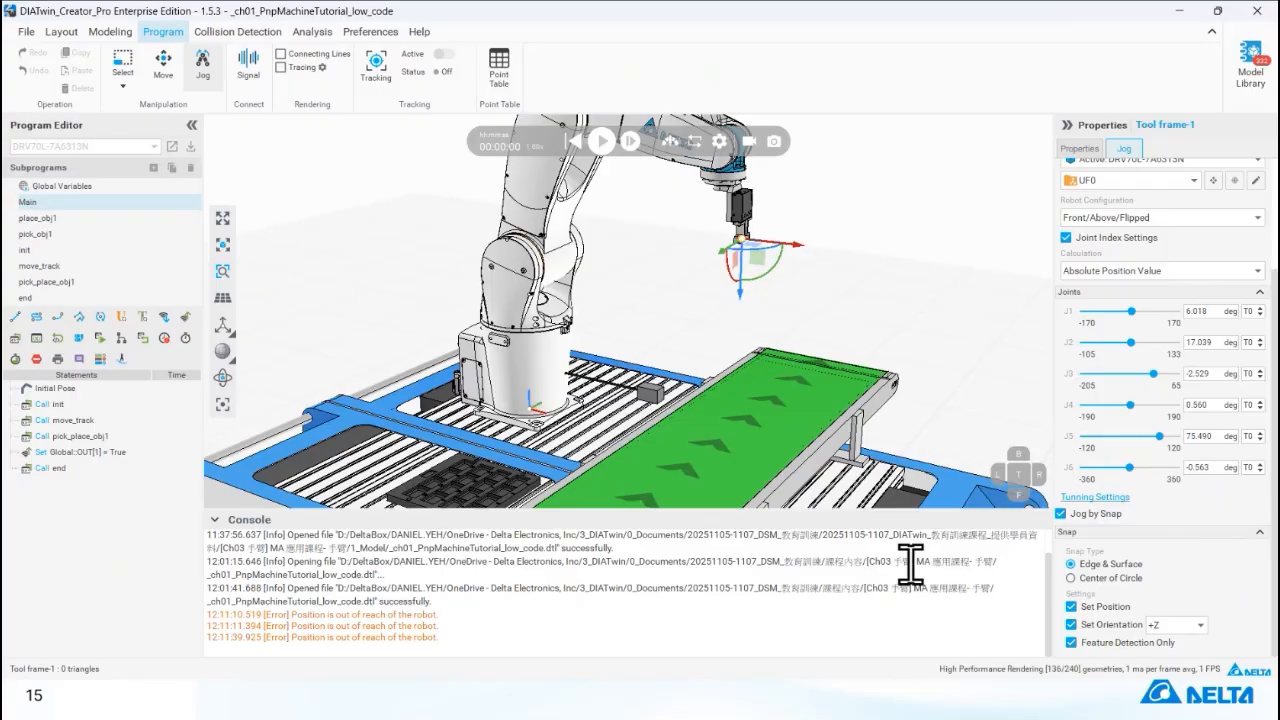
Set the snap orientation to -Z and jog the tool onto the conveyor belt's top surface.
{"action": "left_click", "coordinate": [1197, 625]}
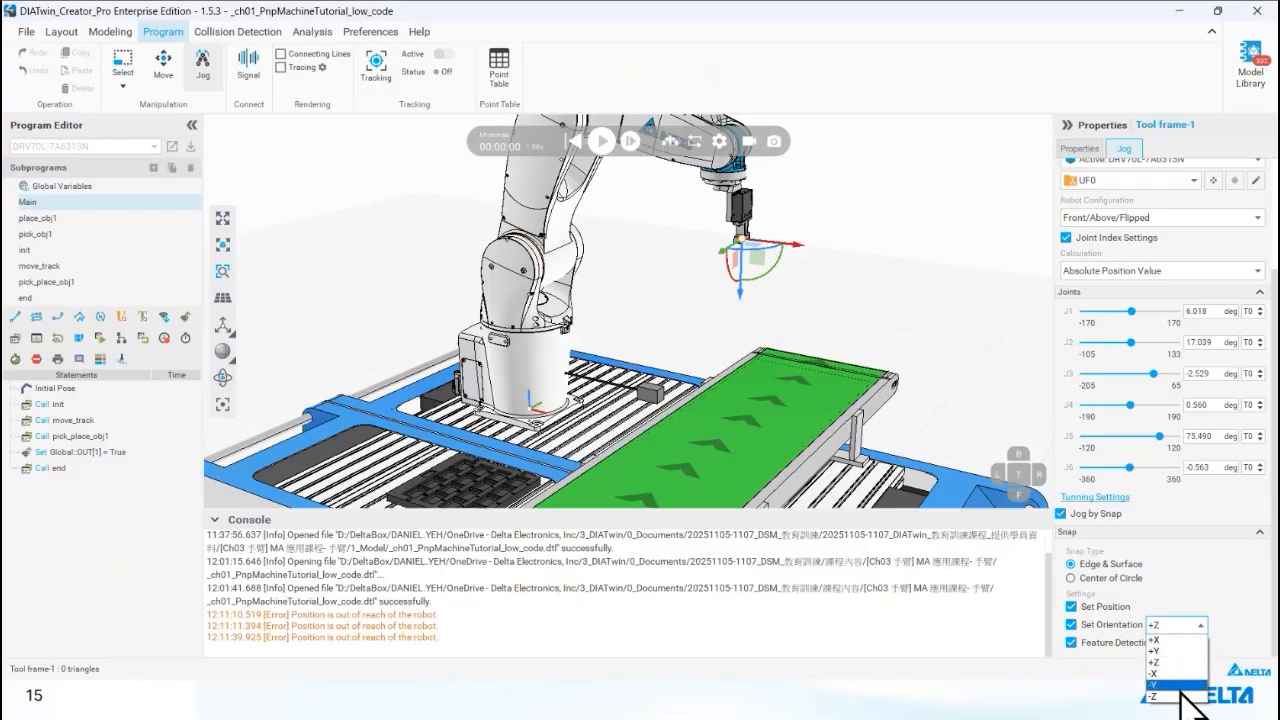
{"action": "left_click", "coordinate": [1165, 695]}
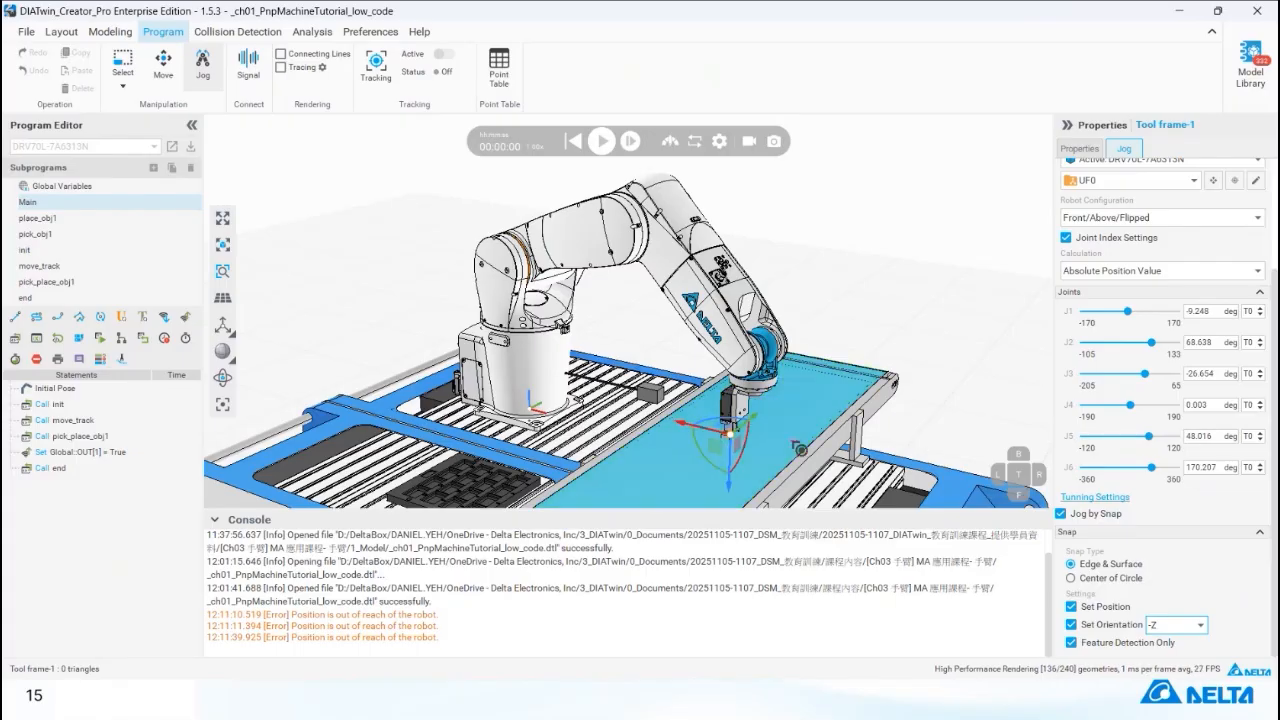
{"action": "right_click_drag", "start_coordinate": [796, 425], "coordinate": [674, 446]}
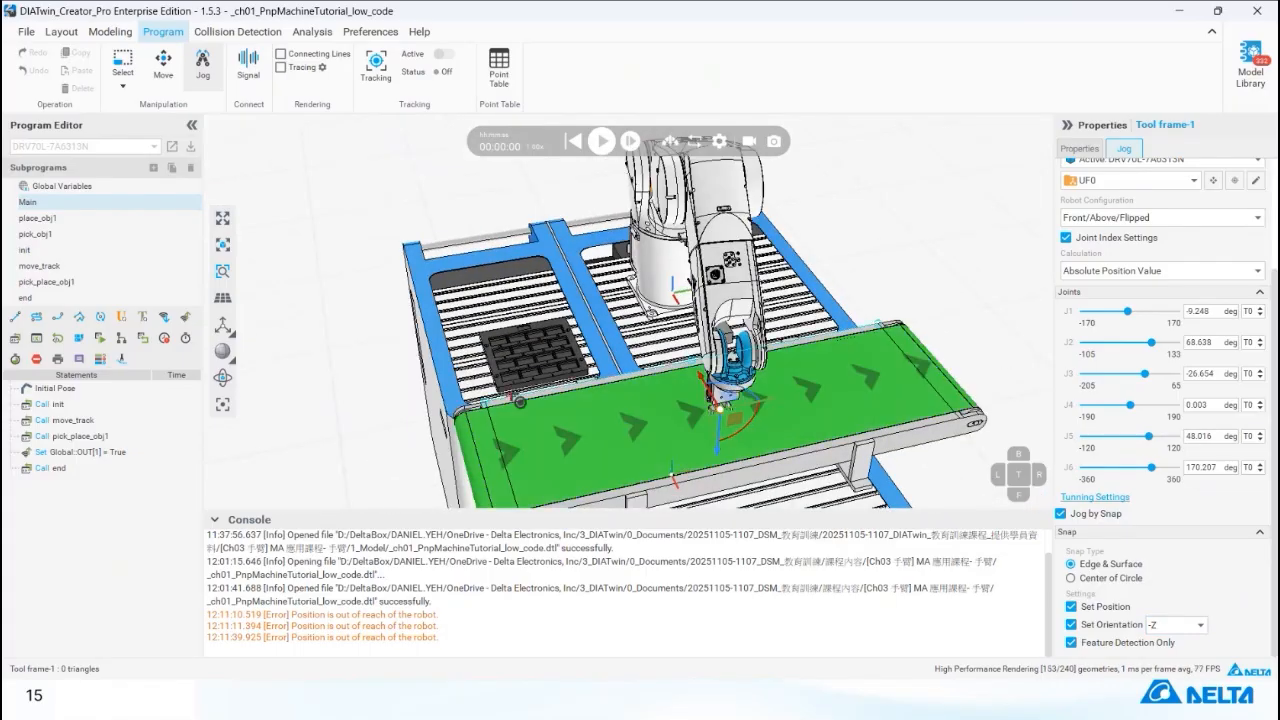
{"action": "left_click", "coordinate": [525, 356]}
{"action": "left_click", "coordinate": [720, 397]}
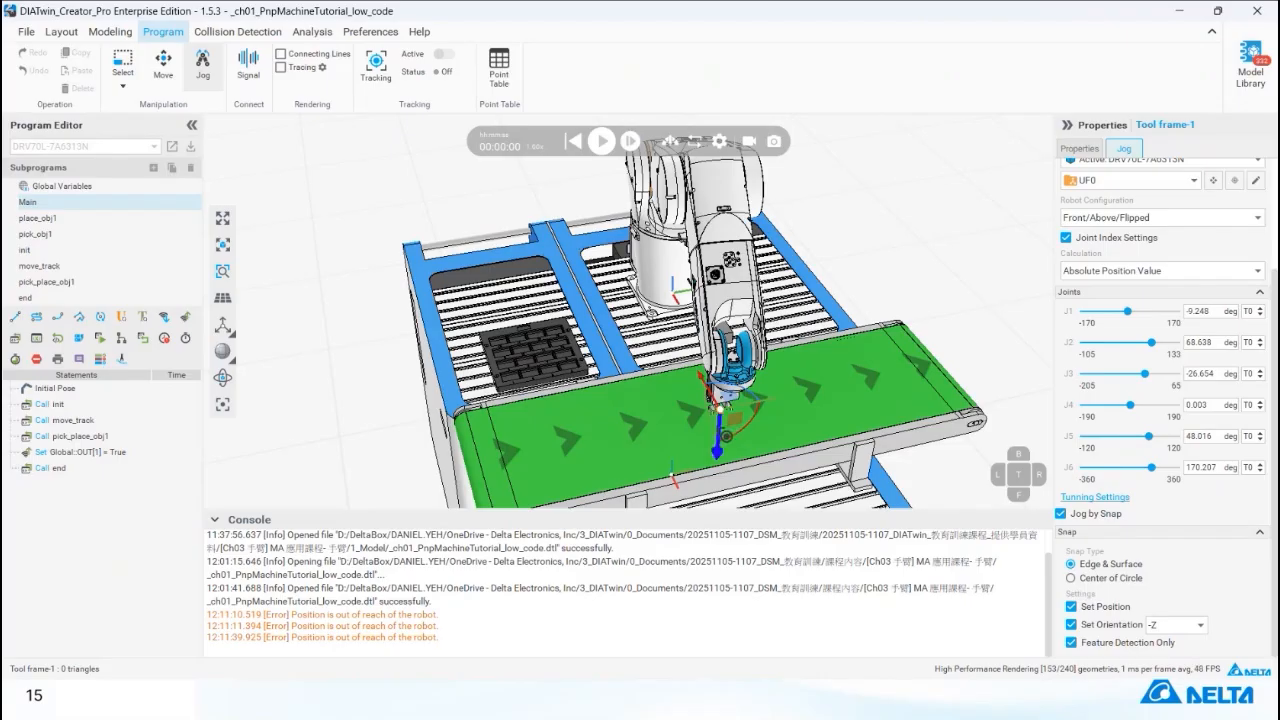
Lift the tool off the conveyor along its Z axis and rotate it about Z to an Rz of about 30°.
{"action": "left_click_drag", "start_coordinate": [717, 446], "coordinate": [725, 322]}
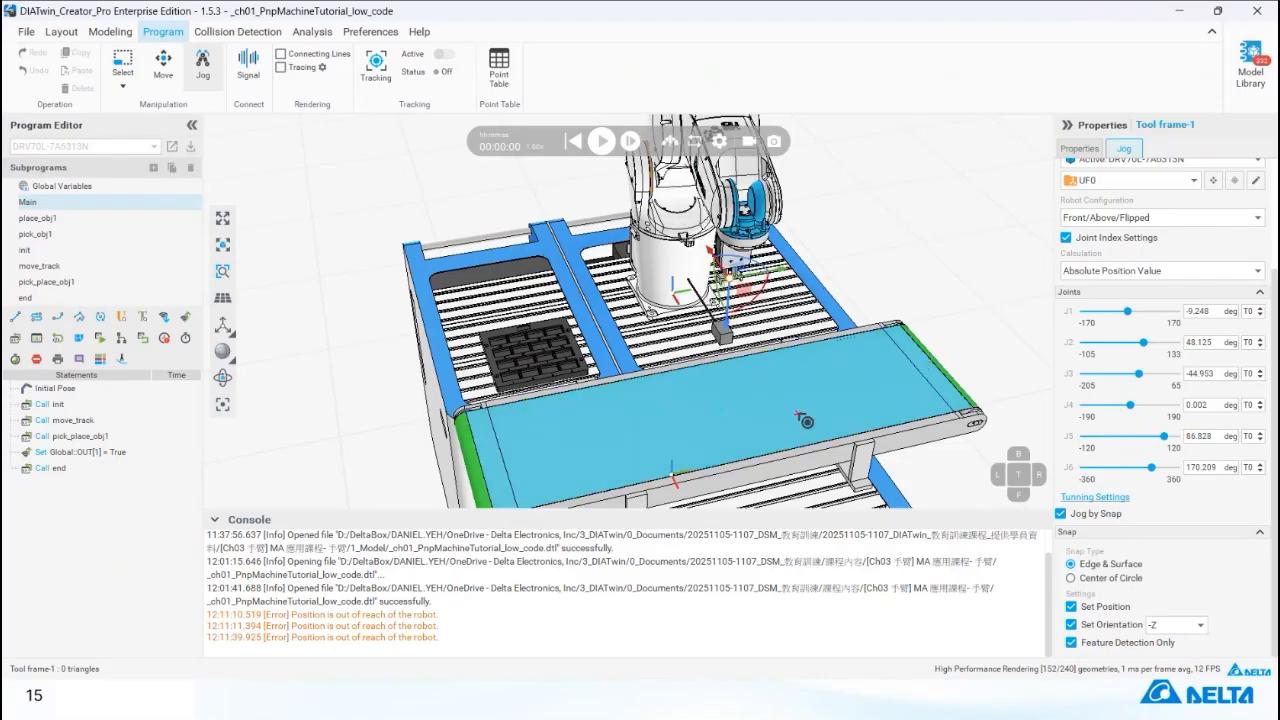
{"action": "right_click_drag", "start_coordinate": [806, 423], "coordinate": [846, 400]}
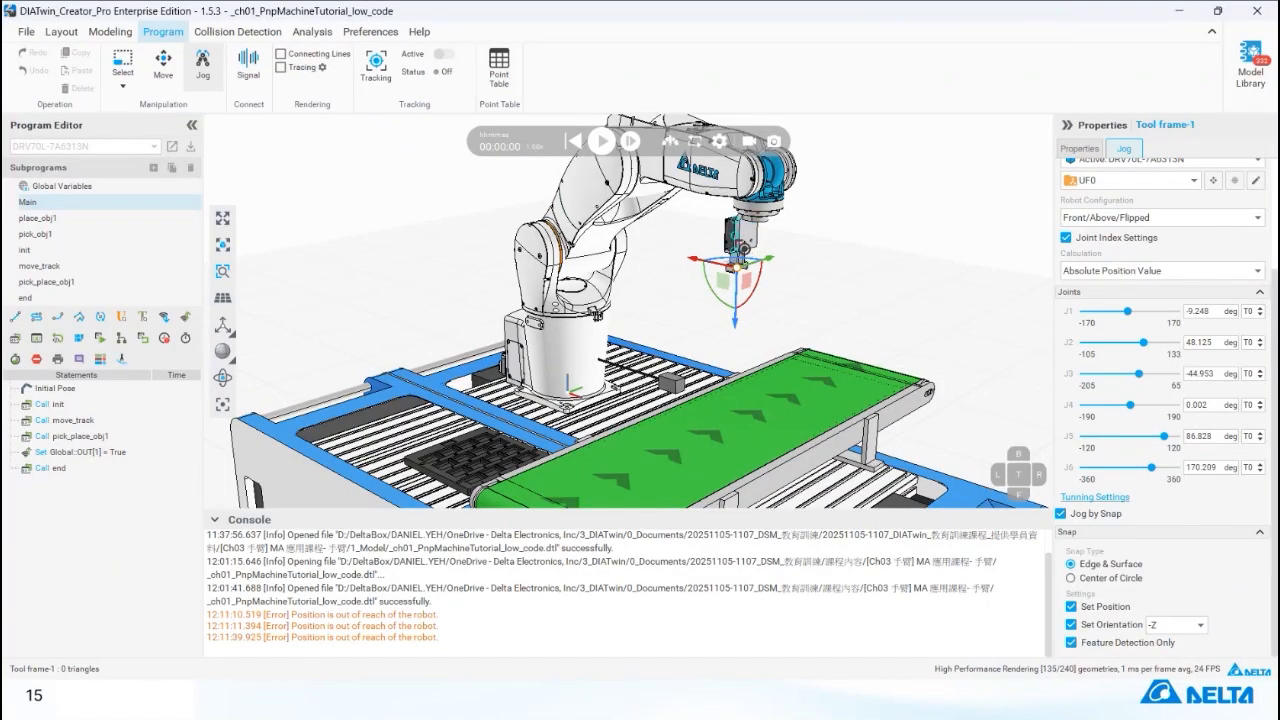
{"action": "right_click_drag", "start_coordinate": [640, 252], "coordinate": [722, 270]}
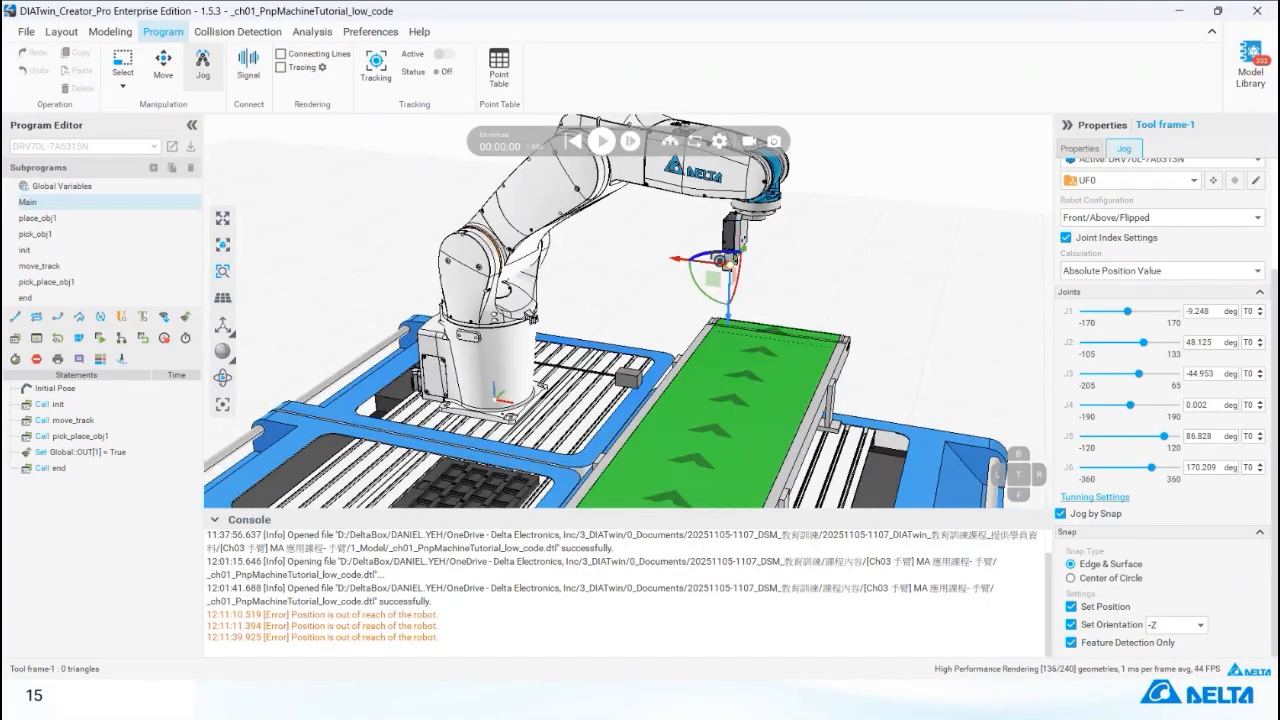
{"action": "left_click_drag", "start_coordinate": [719, 261], "coordinate": [799, 283]}
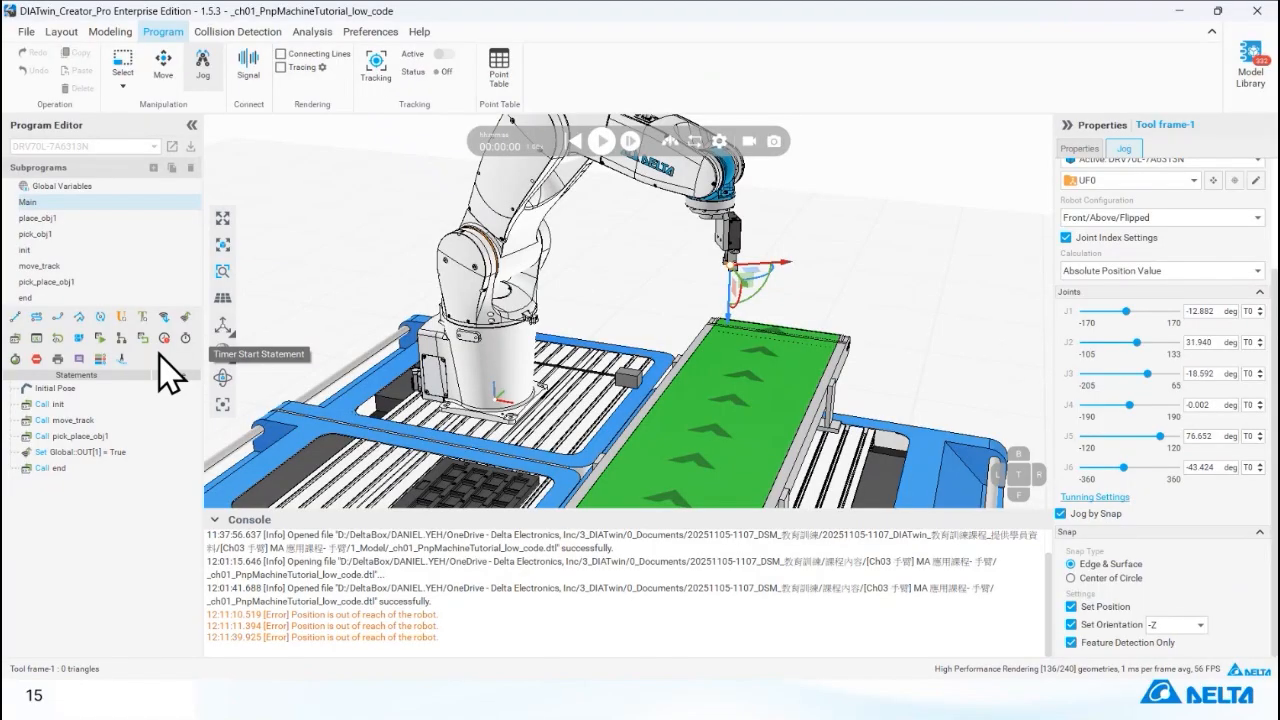
Return the robot to the Initial Pose statement of the Main program.
{"action": "left_click", "coordinate": [204, 84]}
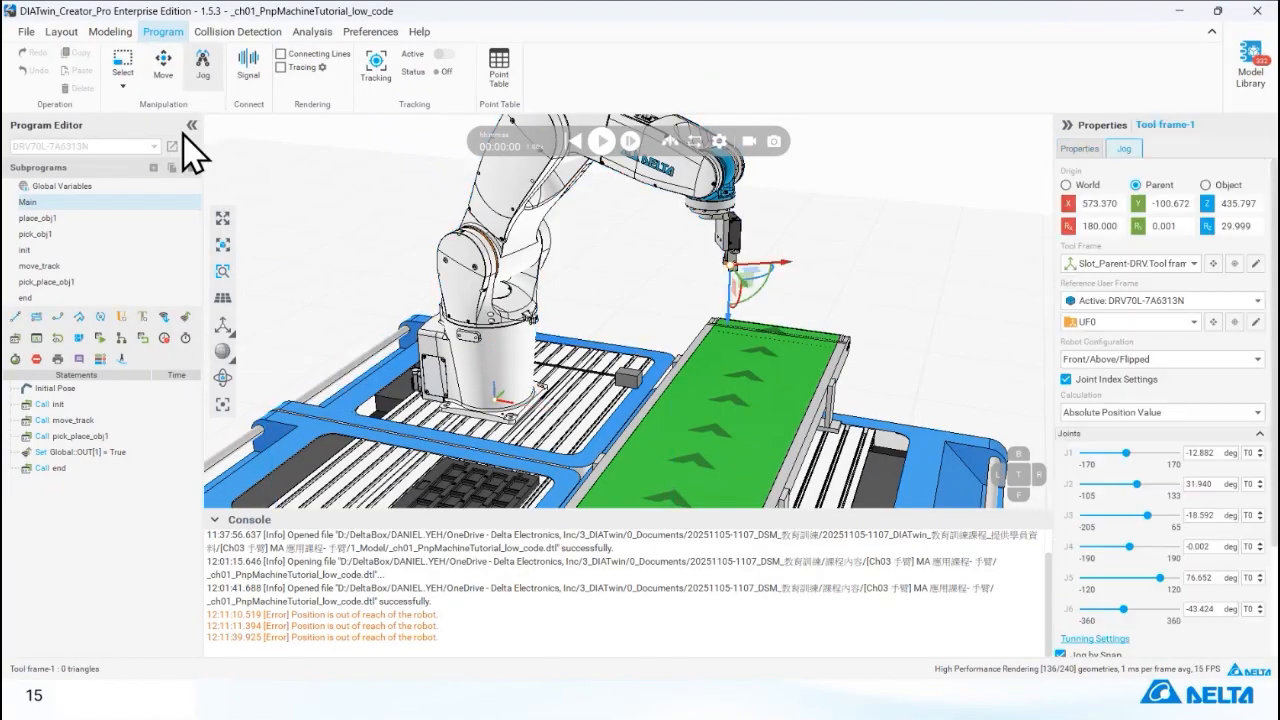
{"action": "left_click", "coordinate": [100, 386]}
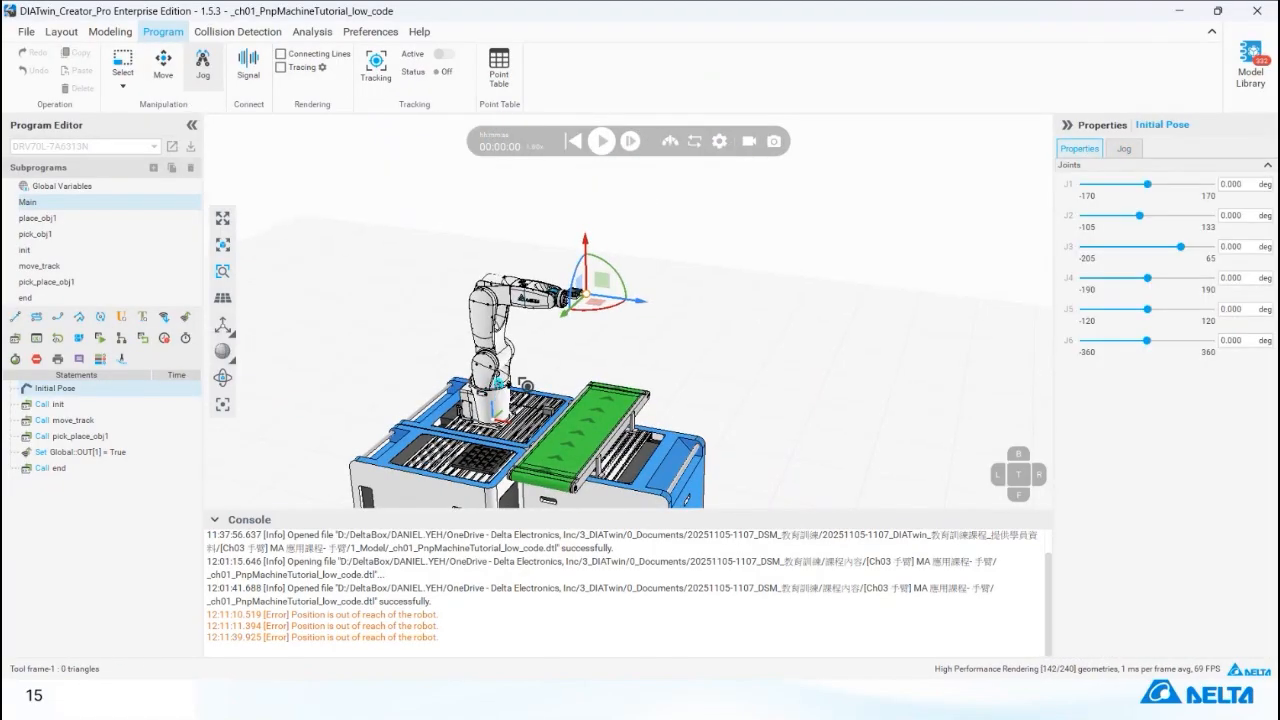
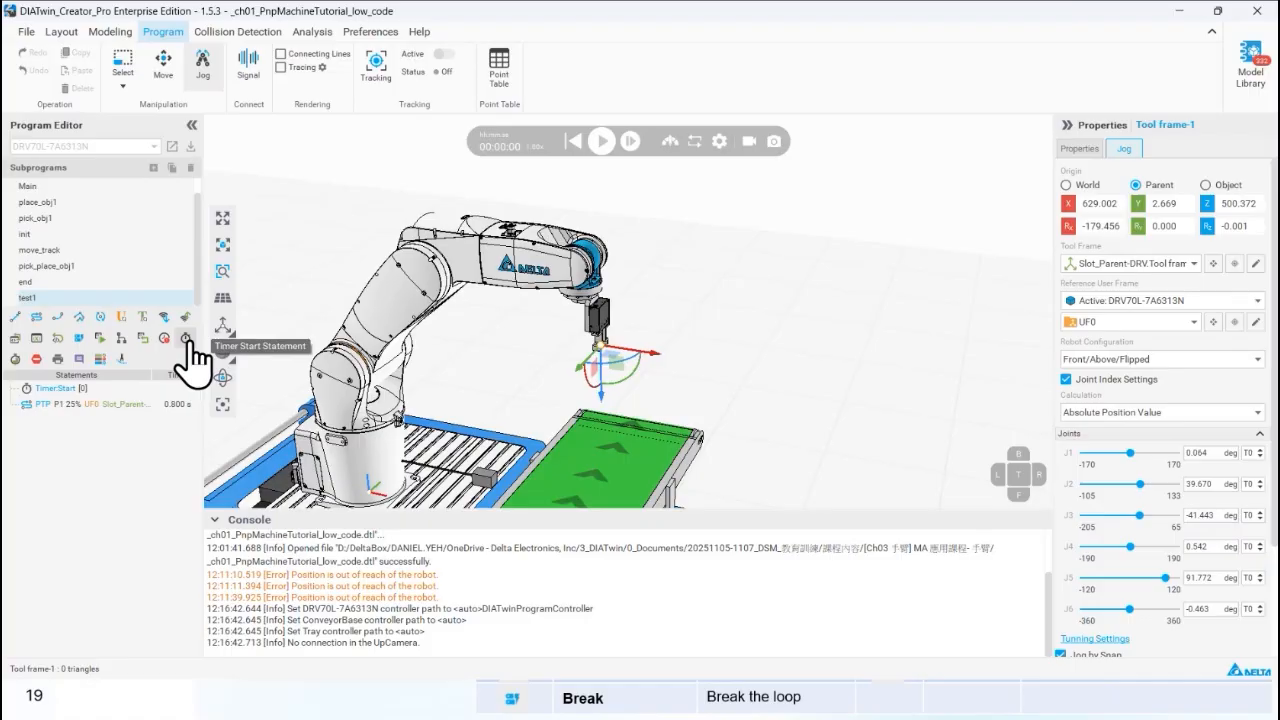
Add a Timer End statement after the PTP motion in test1 and run the simulation from the Timer Start statement.
{"action": "left_click", "coordinate": [16, 359]}
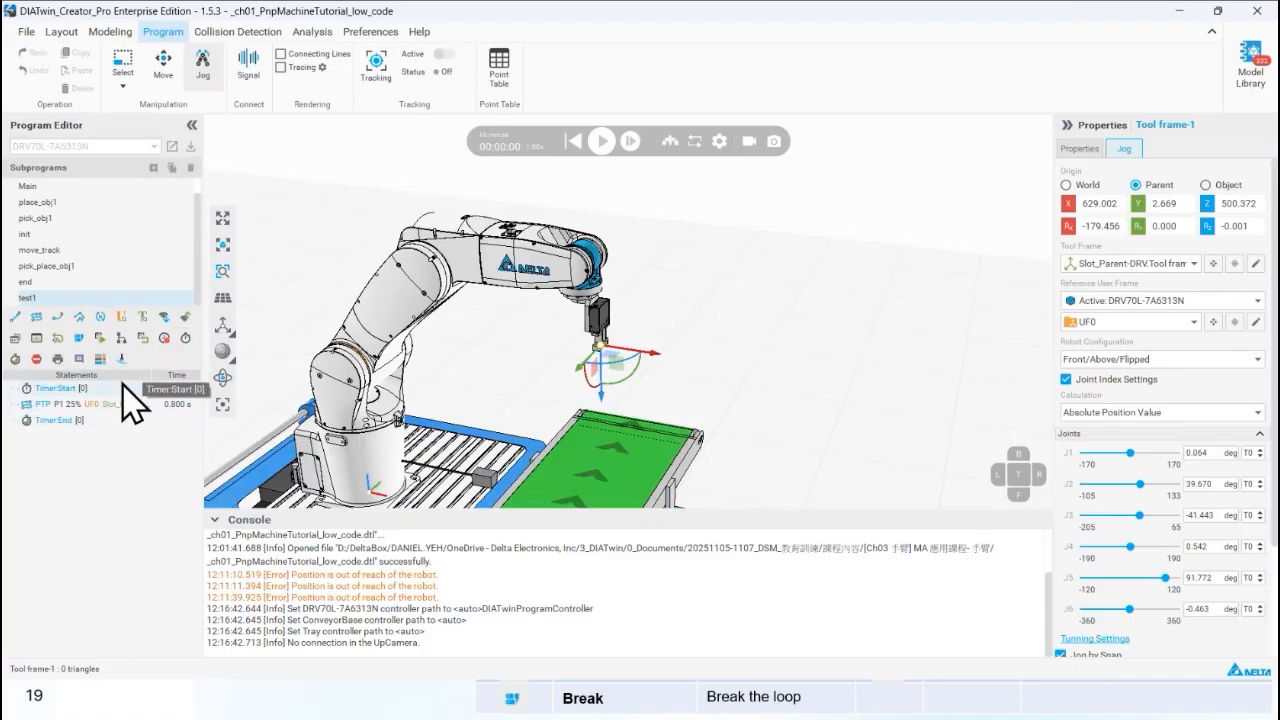
{"action": "left_click", "coordinate": [123, 386]}
{"action": "right_click", "coordinate": [123, 386]}
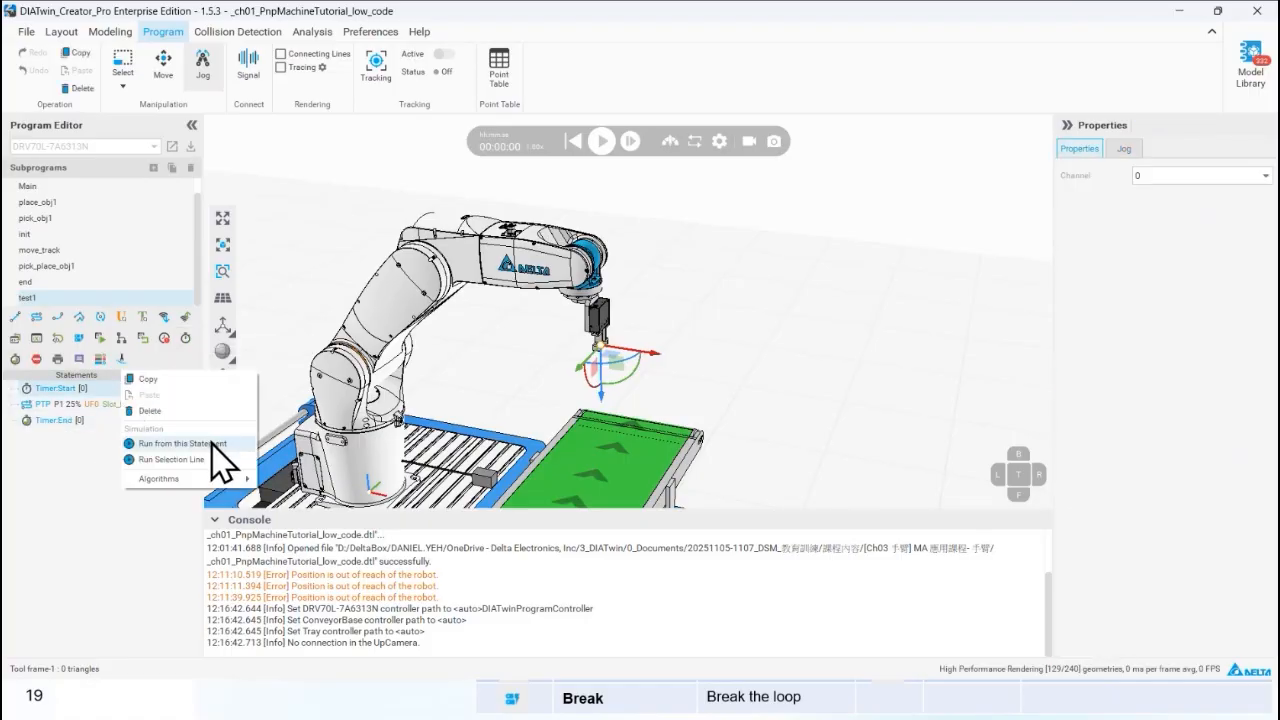
{"action": "left_click", "coordinate": [212, 444]}
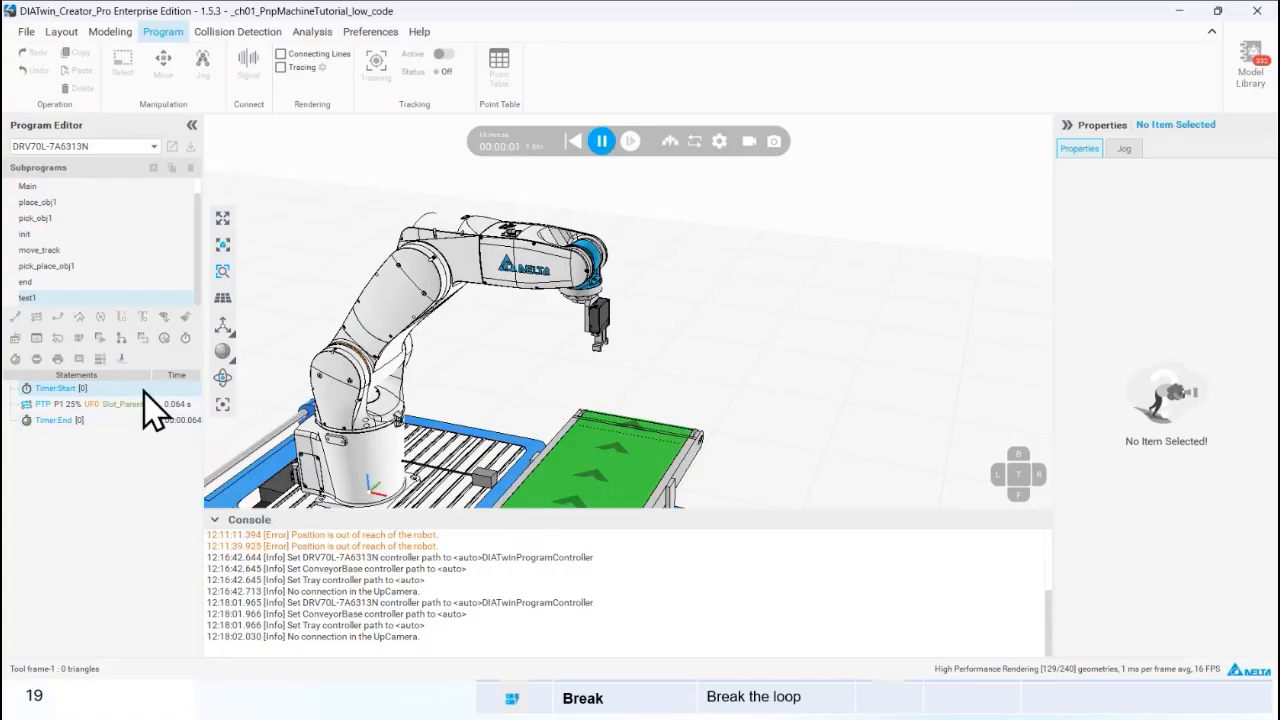
Pause the simulation, examine the elapsed time of the Timer End statement, and reset the simulation.
{"action": "left_click", "coordinate": [600, 143]}
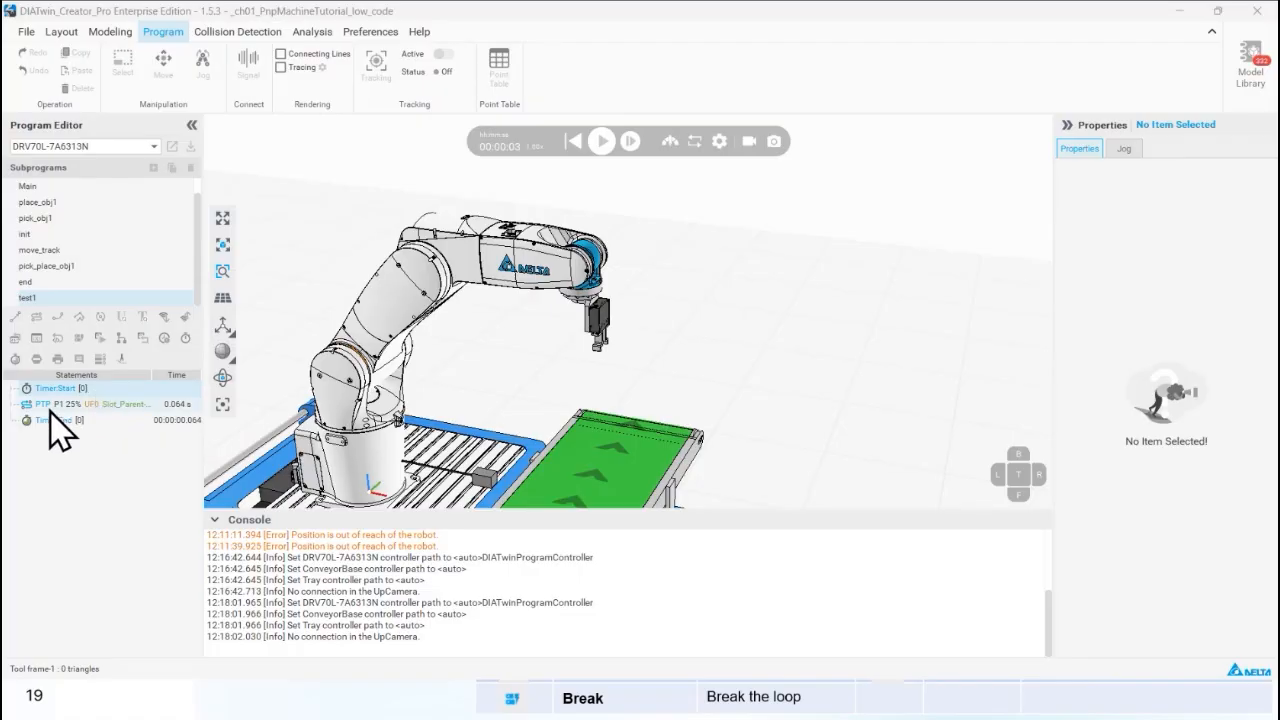
{"action": "left_click", "coordinate": [186, 421]}
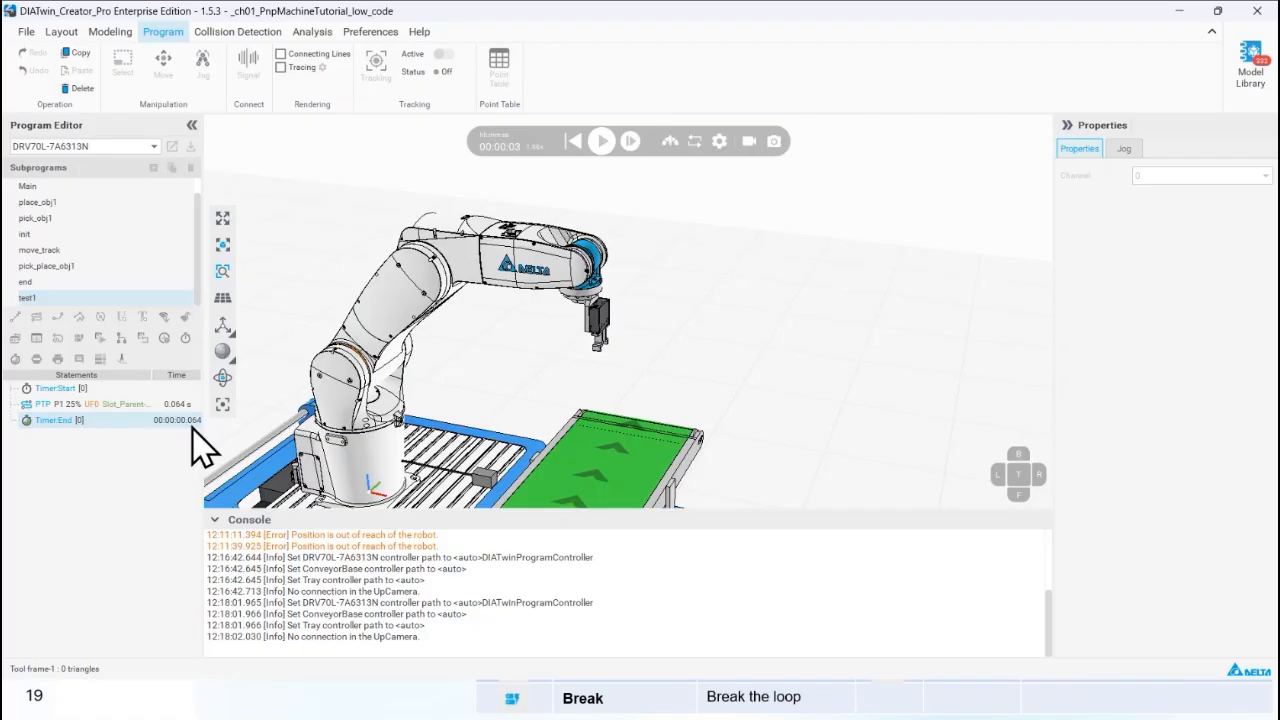
{"action": "left_click", "coordinate": [573, 141]}
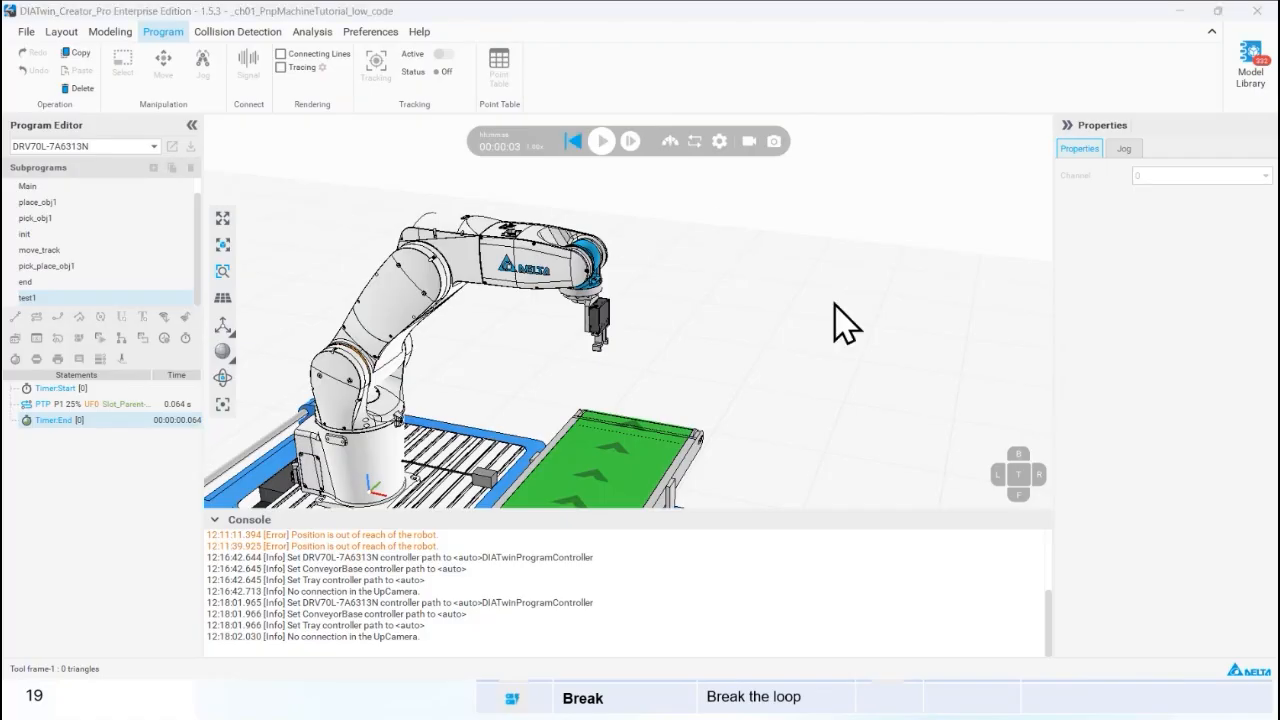
Switch to the Program Editor Key Functions slide, review the Tracing function, and return to DIATwin Creator.
{"action": "key", "text": "alt+Tab"}
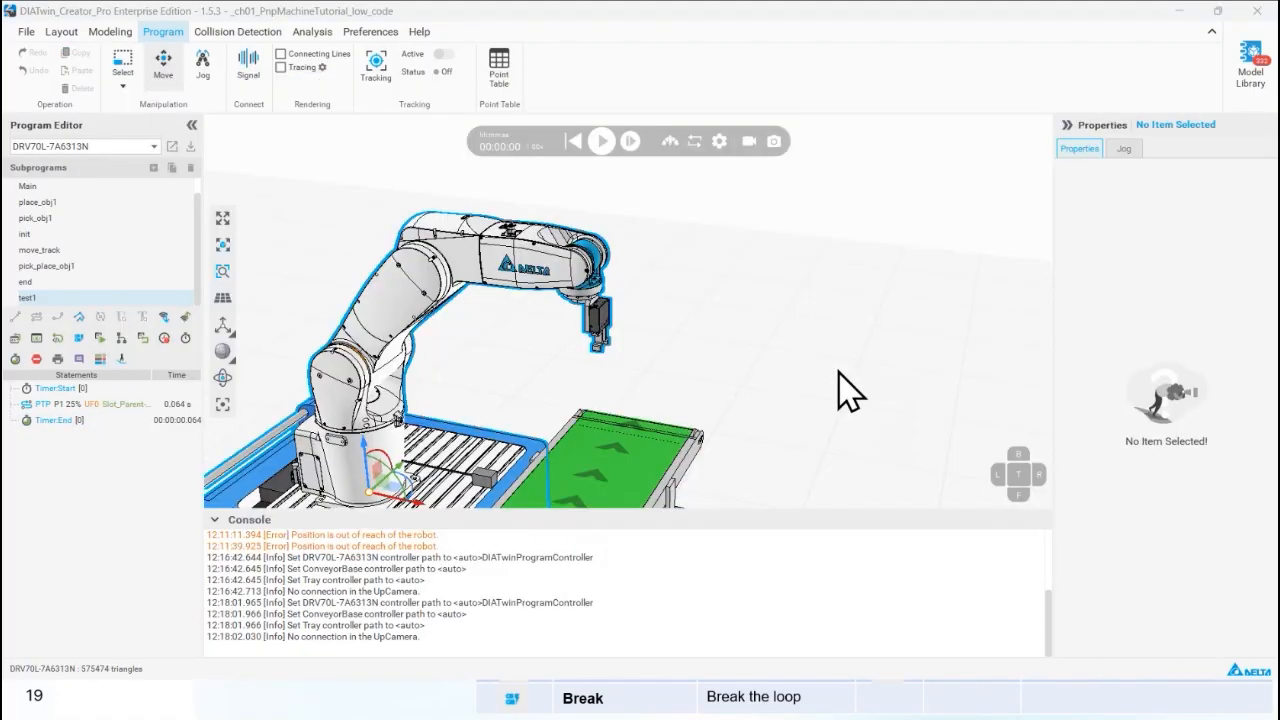
{"action": "key", "text": "alt+Tab"}
{"action": "key", "text": "alt+Tab"}
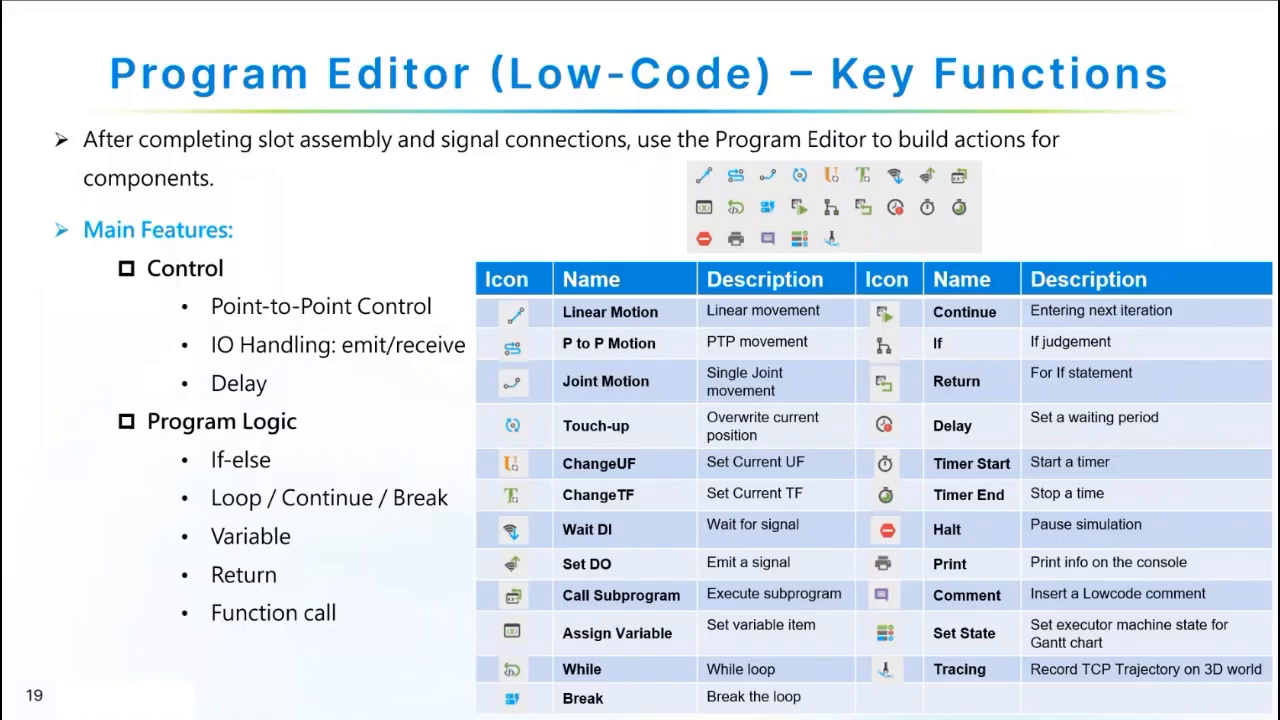
{"action": "left_click", "coordinate": [1102, 638]}
{"action": "key", "text": "Left"}
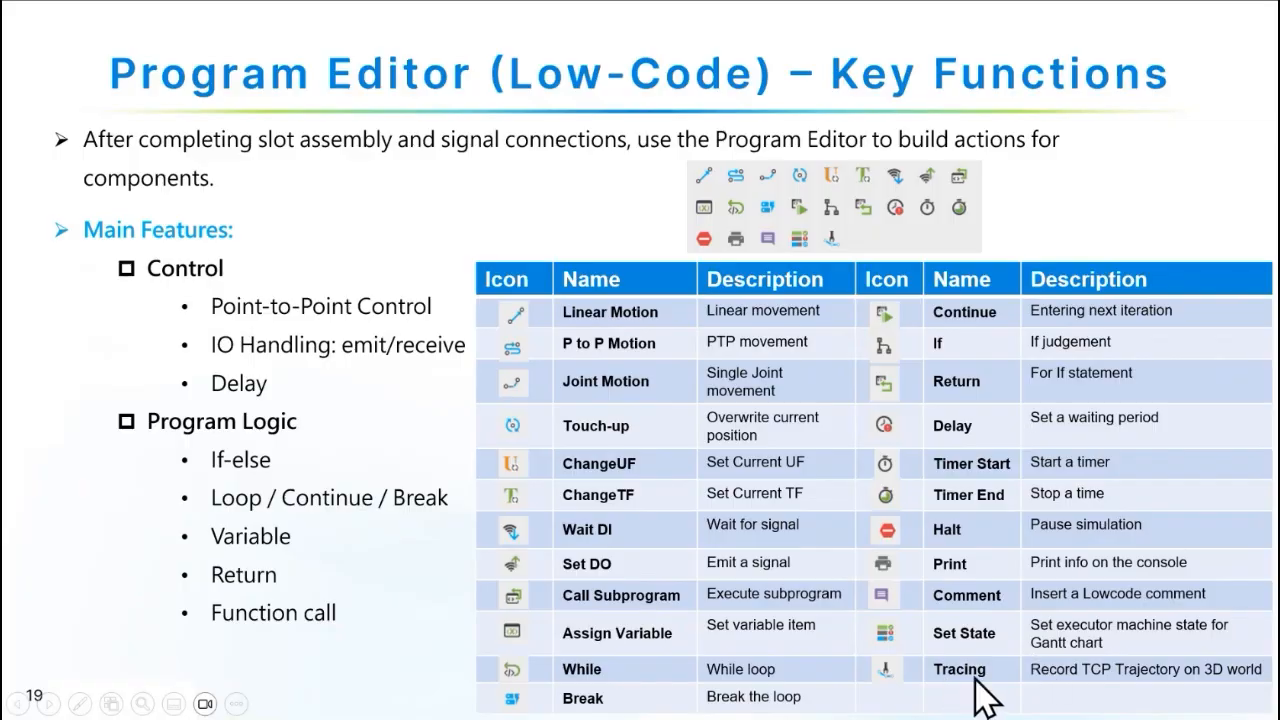
{"action": "key", "text": "alt+Tab"}
{"action": "key", "text": "alt+Tab"}
{"action": "key", "text": "alt+Tab"}
{"action": "key", "text": "alt+Tab"}
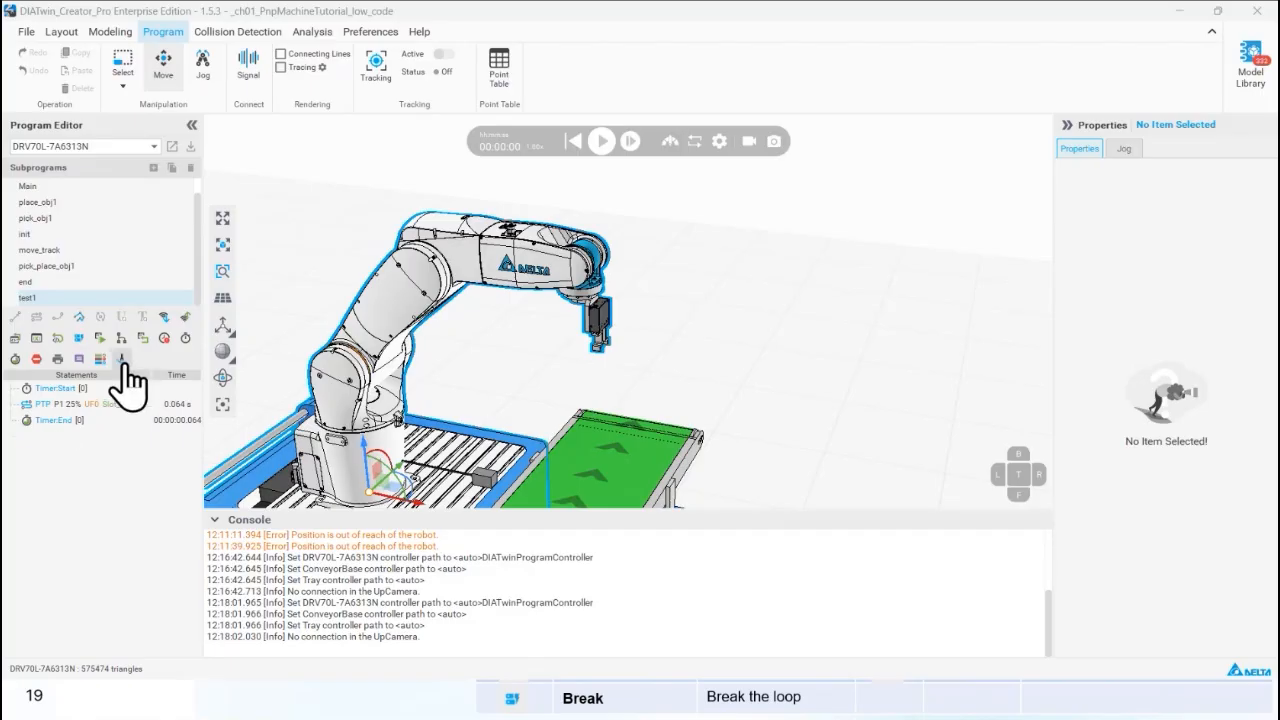
Insert a Tracing On statement right after Timer Start in test1, and run the simulation with tracking active.
{"action": "left_click", "coordinate": [122, 362]}
{"action": "left_click_drag", "start_coordinate": [80, 437], "coordinate": [146, 392]}
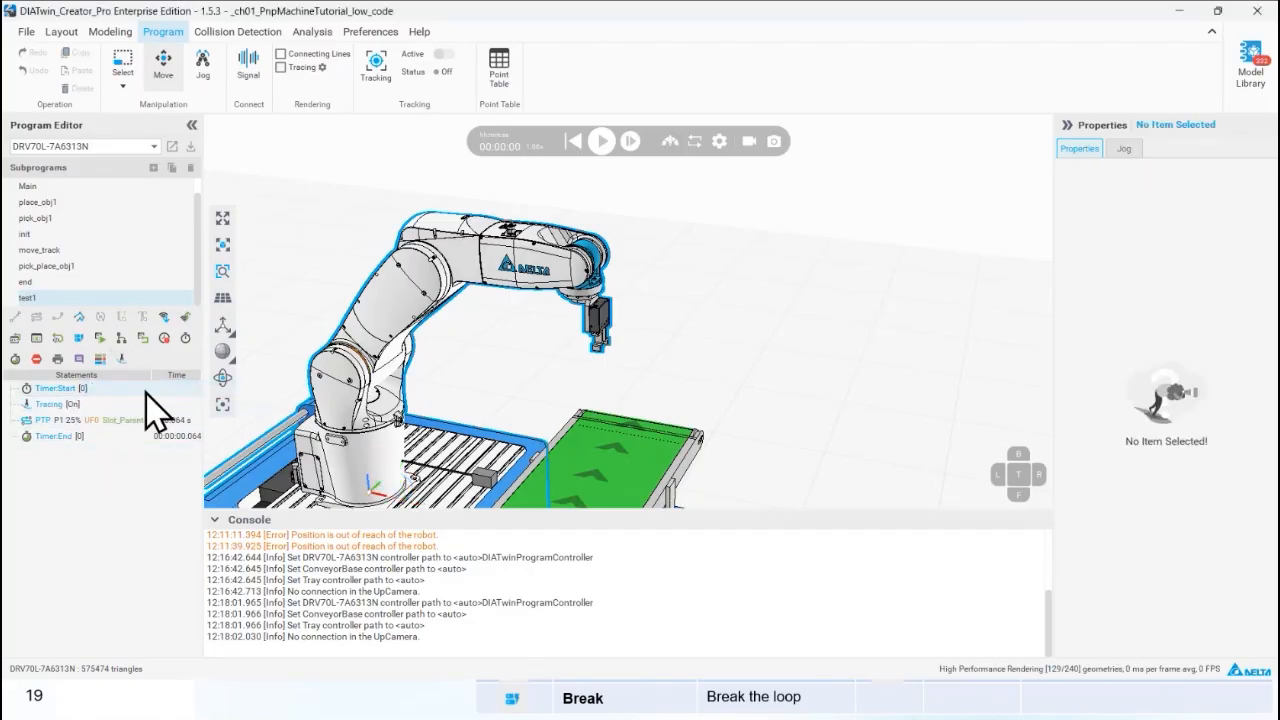
{"action": "left_click", "coordinate": [443, 54]}
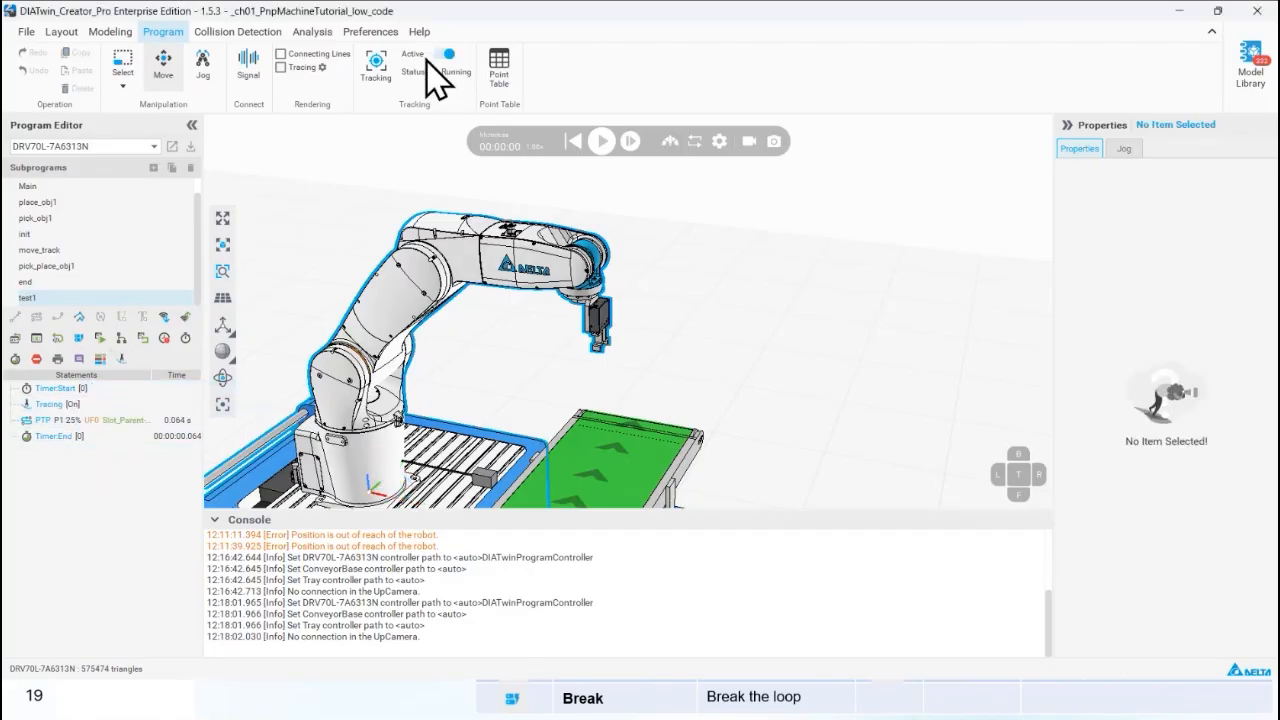
{"action": "left_click", "coordinate": [600, 142]}
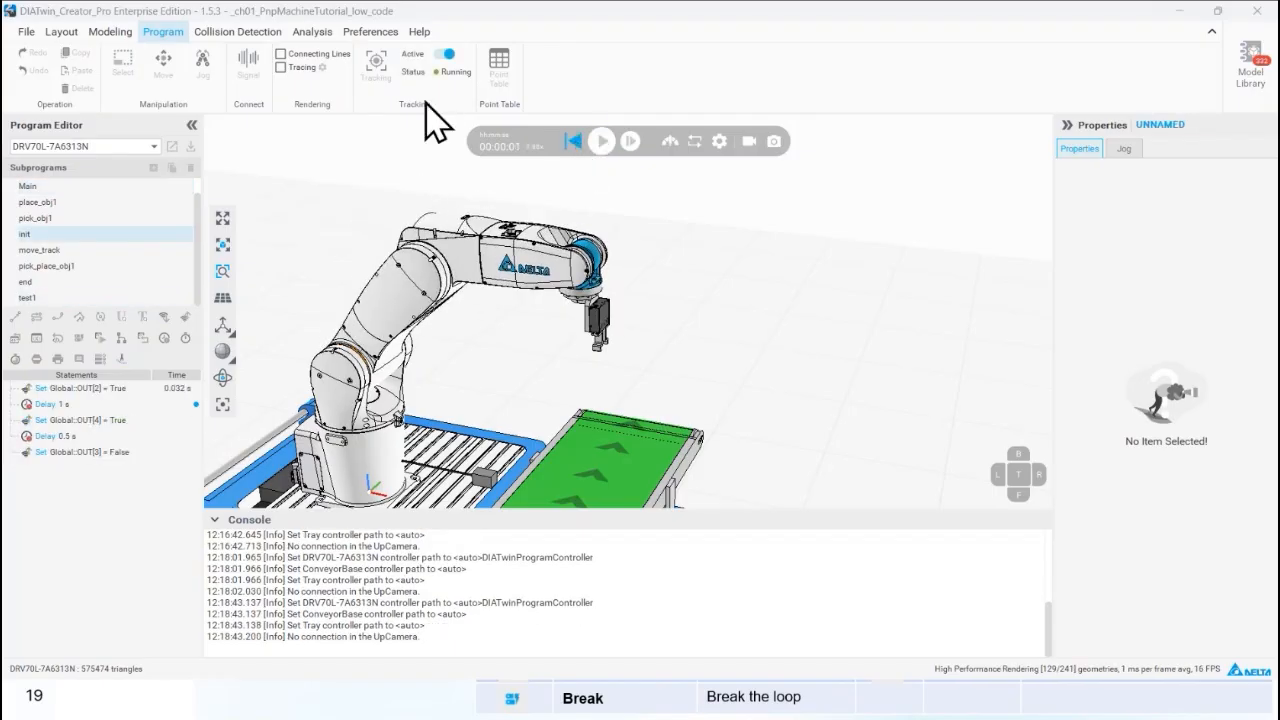
{"action": "left_click", "coordinate": [380, 68]}
{"action": "left_click", "coordinate": [1195, 167]}
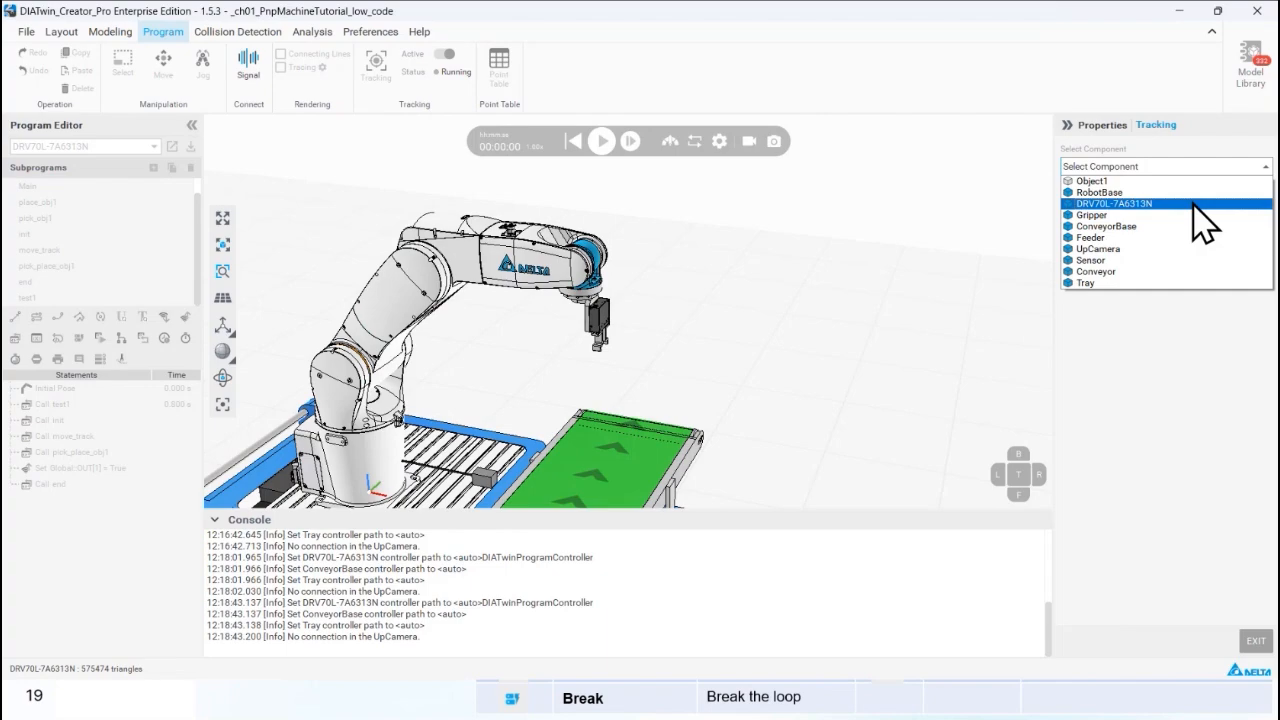
{"action": "left_click", "coordinate": [1193, 205]}
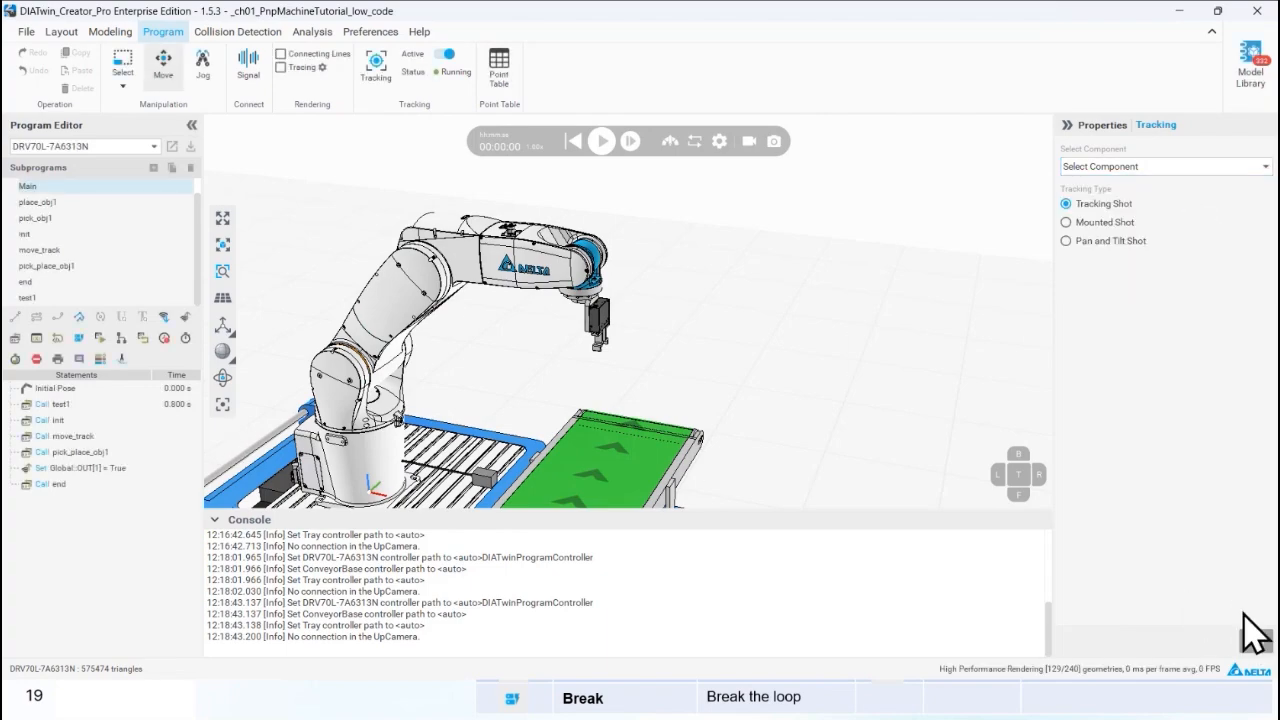
Add a Tracing statement after Timer End in the test1 subprogram and set its trace to Off.
{"action": "left_click", "coordinate": [139, 223]}
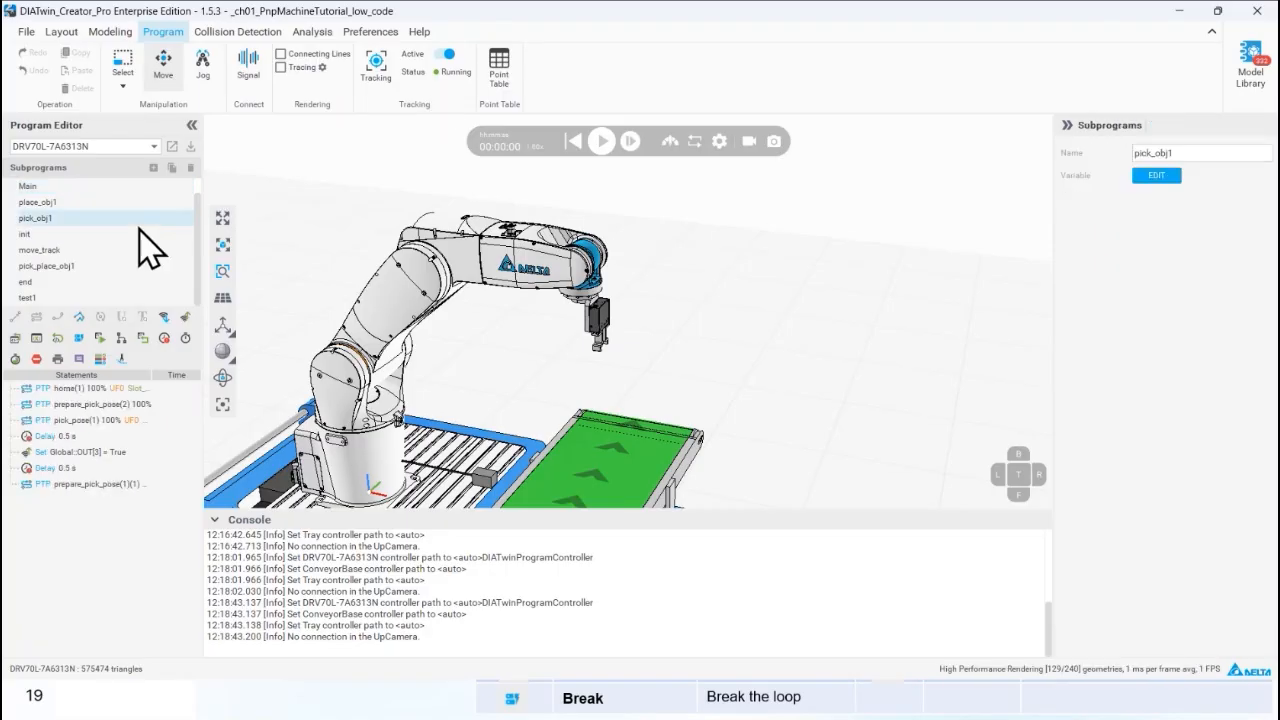
{"action": "left_click", "coordinate": [148, 294]}
{"action": "left_click", "coordinate": [130, 420]}
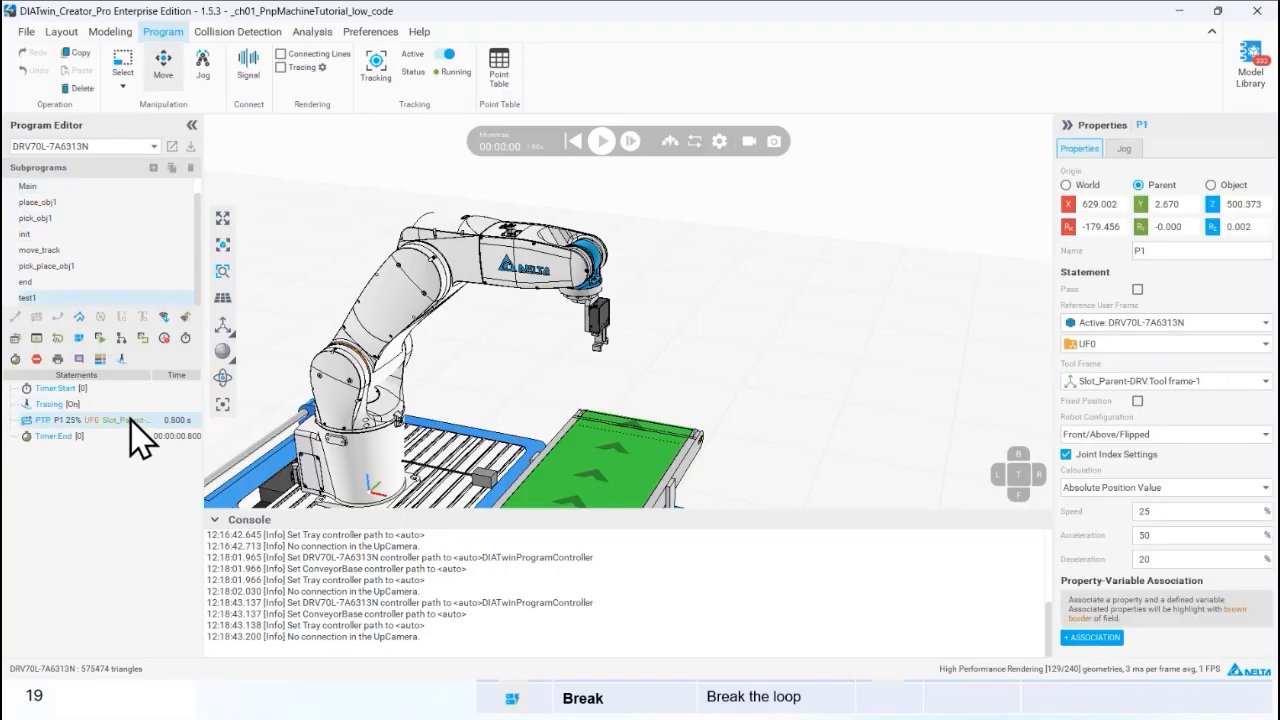
{"action": "left_click", "coordinate": [127, 406]}
{"action": "left_click", "coordinate": [130, 436]}
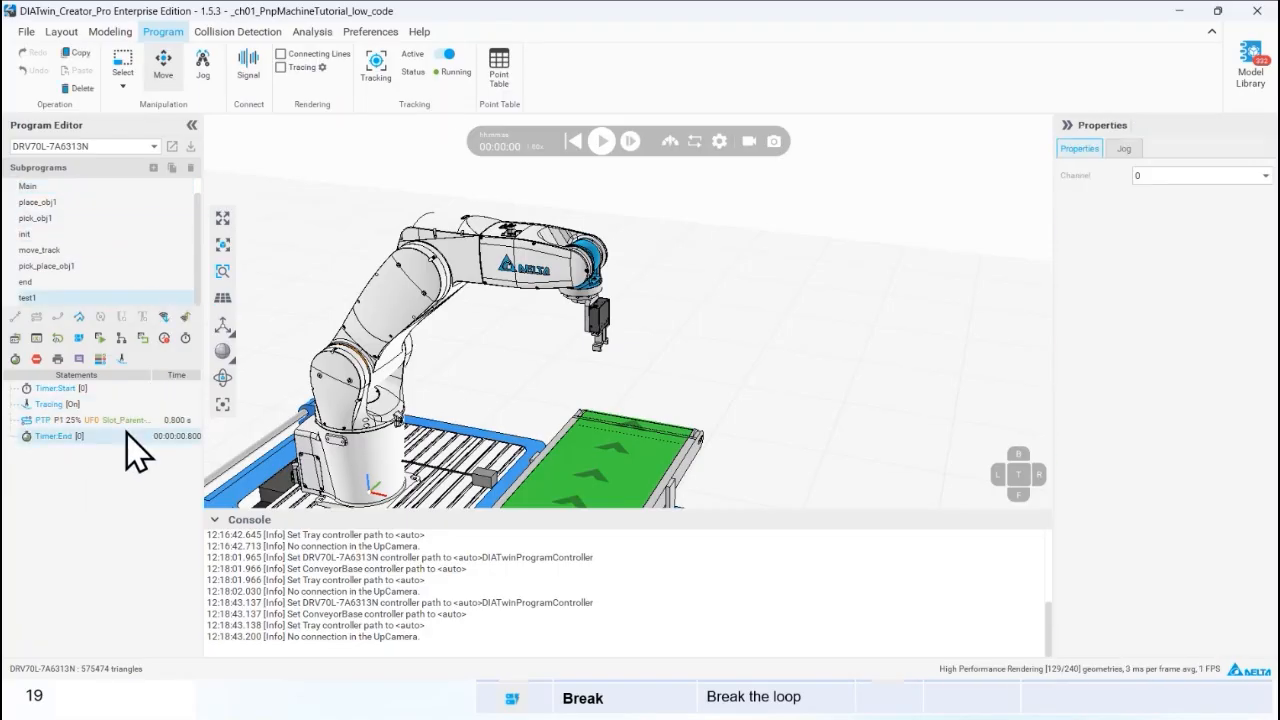
{"action": "left_click", "coordinate": [121, 358]}
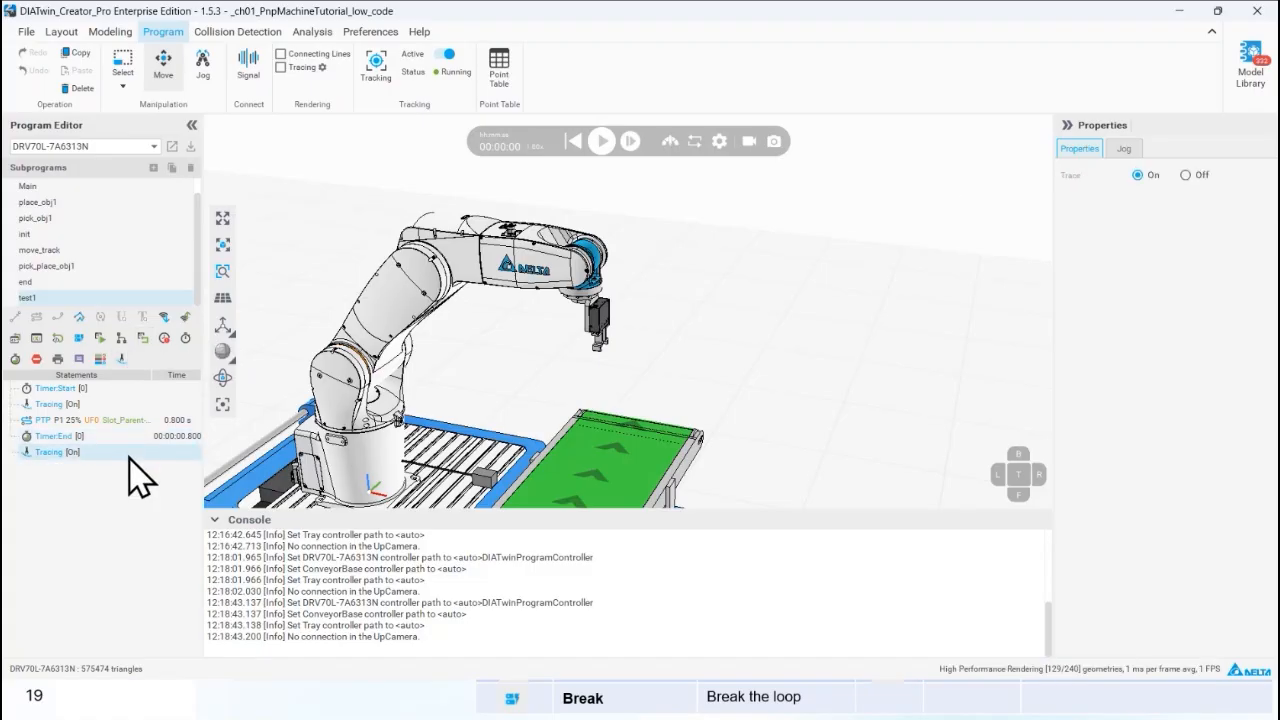
{"action": "left_click", "coordinate": [1186, 175]}
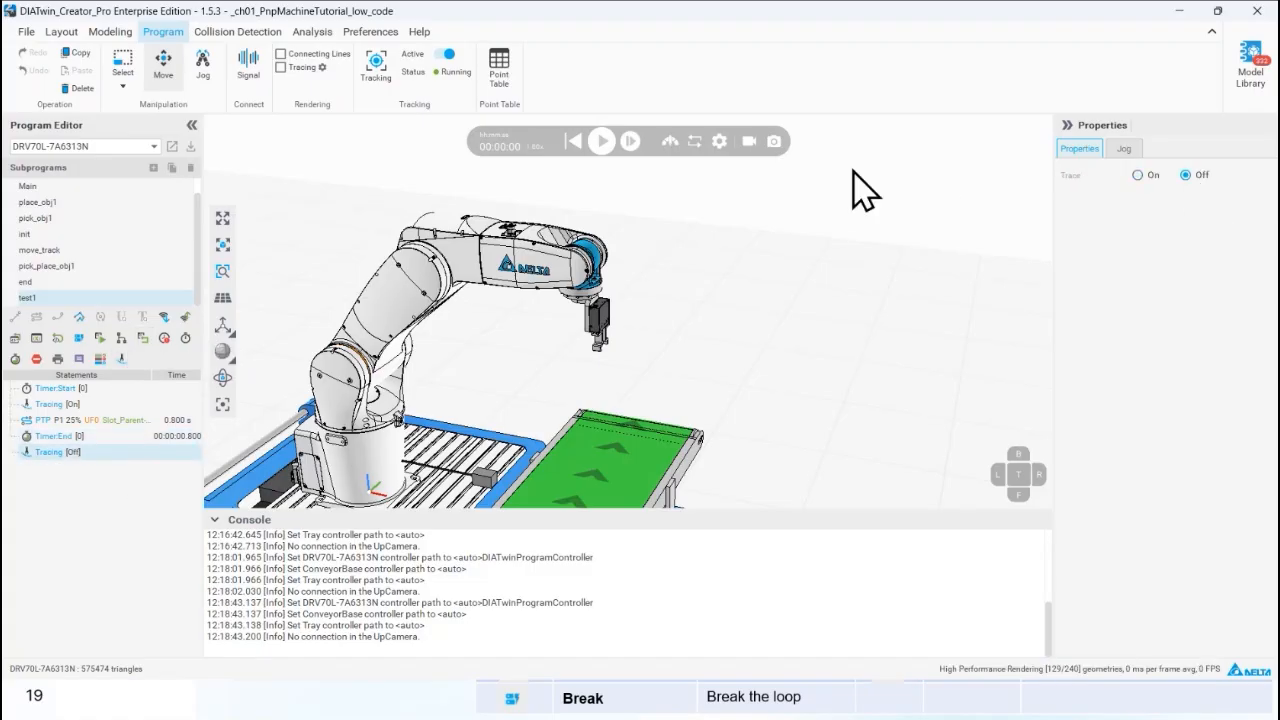
Run and pause the simulation, and open test1 to examine the robot's motion and statement times.
{"action": "left_click", "coordinate": [602, 141]}
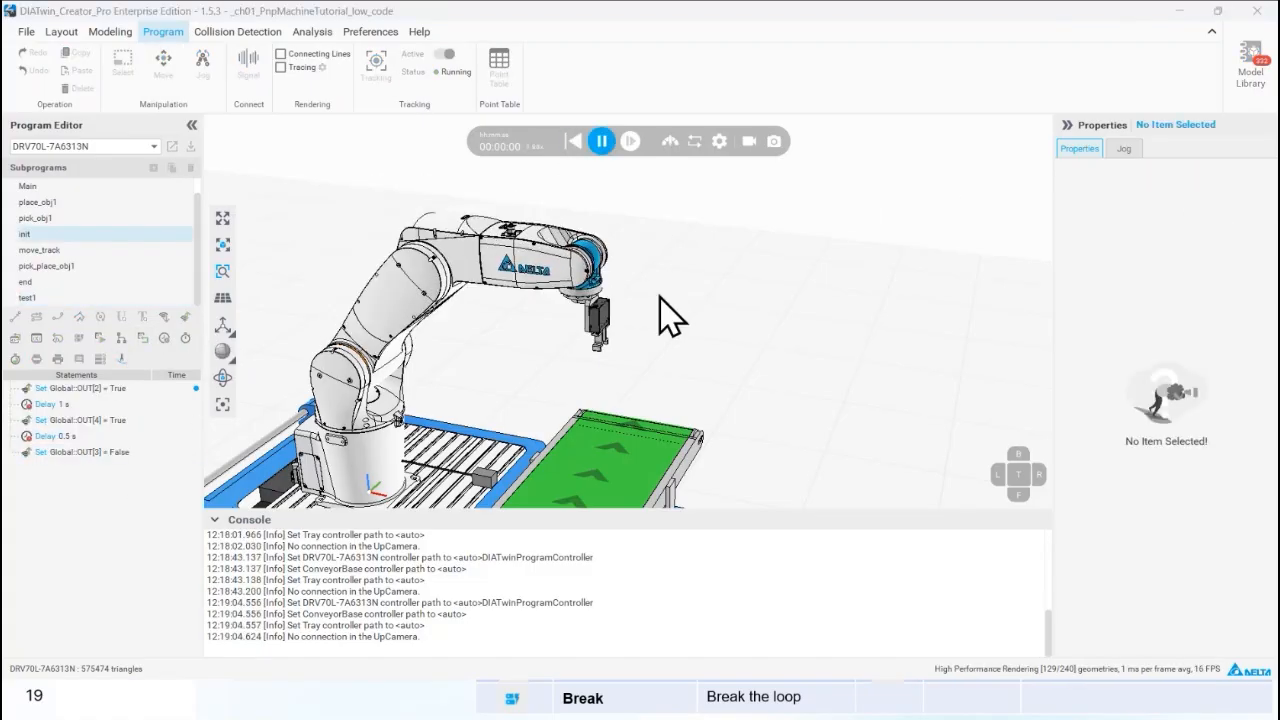
{"action": "left_click", "coordinate": [607, 152]}
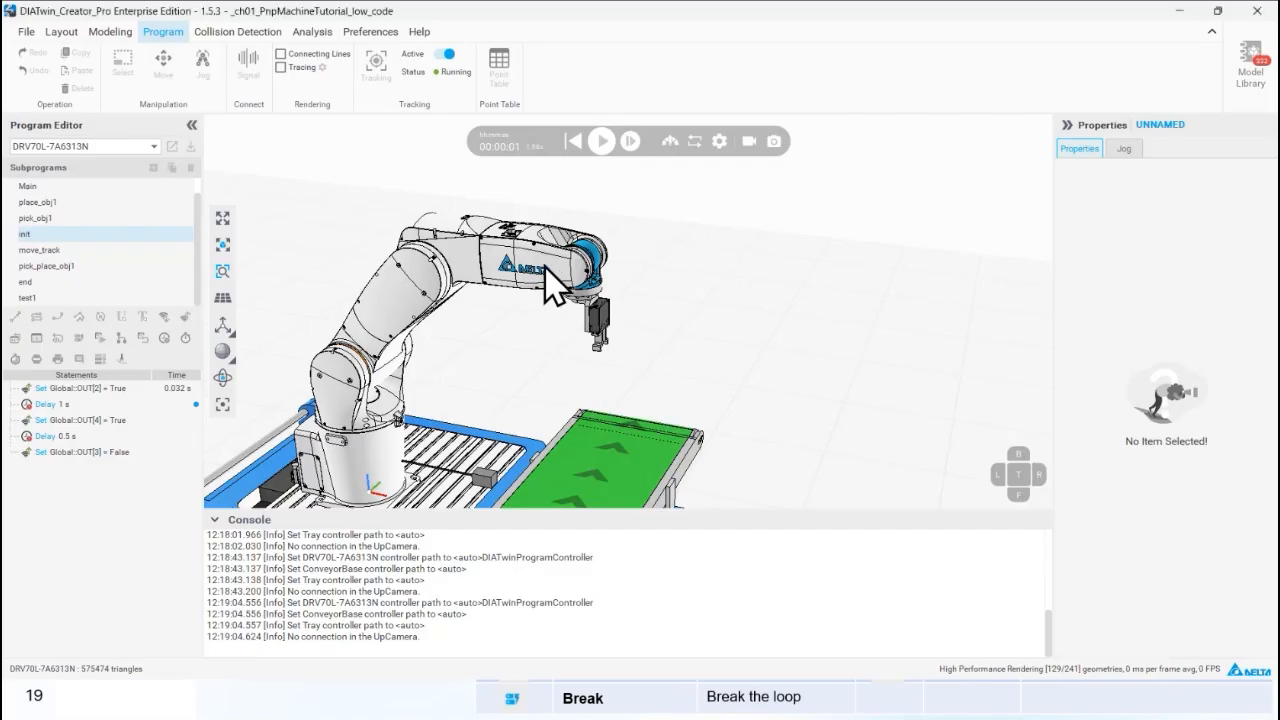
{"action": "right_click_drag", "start_coordinate": [545, 267], "coordinate": [495, 273]}
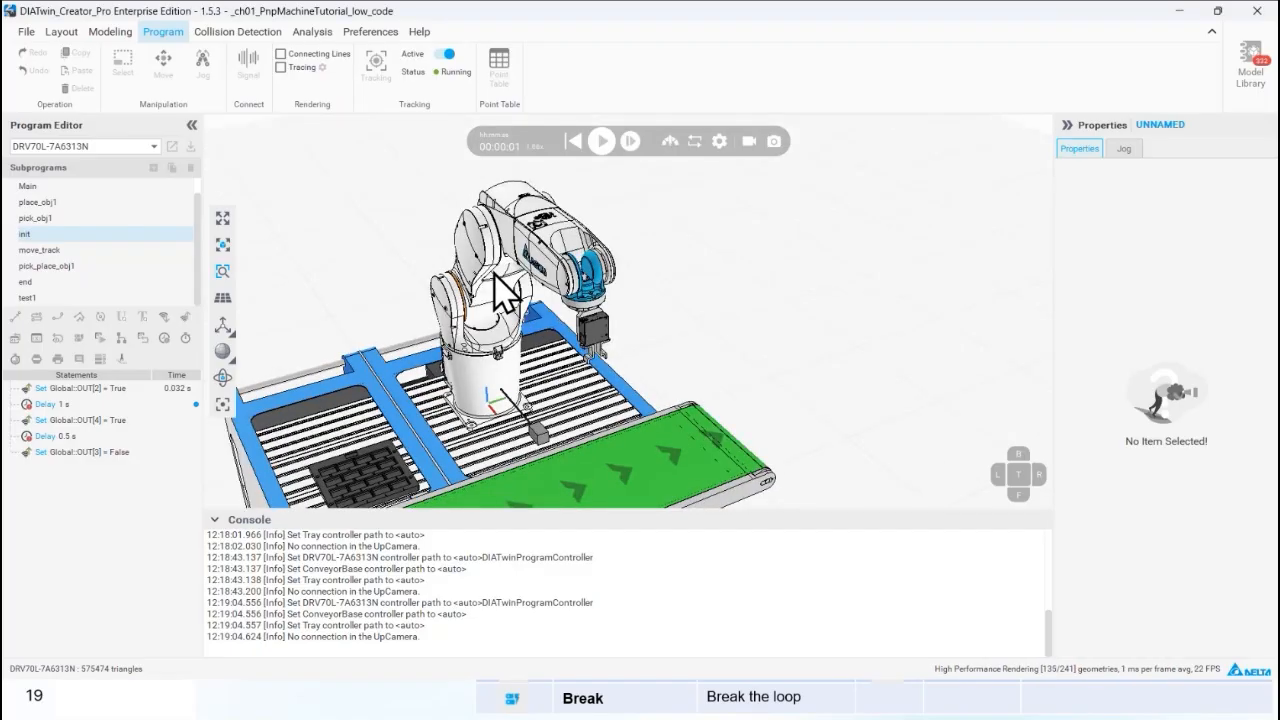
{"action": "left_click", "coordinate": [138, 296]}
{"action": "right_click_drag", "start_coordinate": [548, 282], "coordinate": [569, 347]}
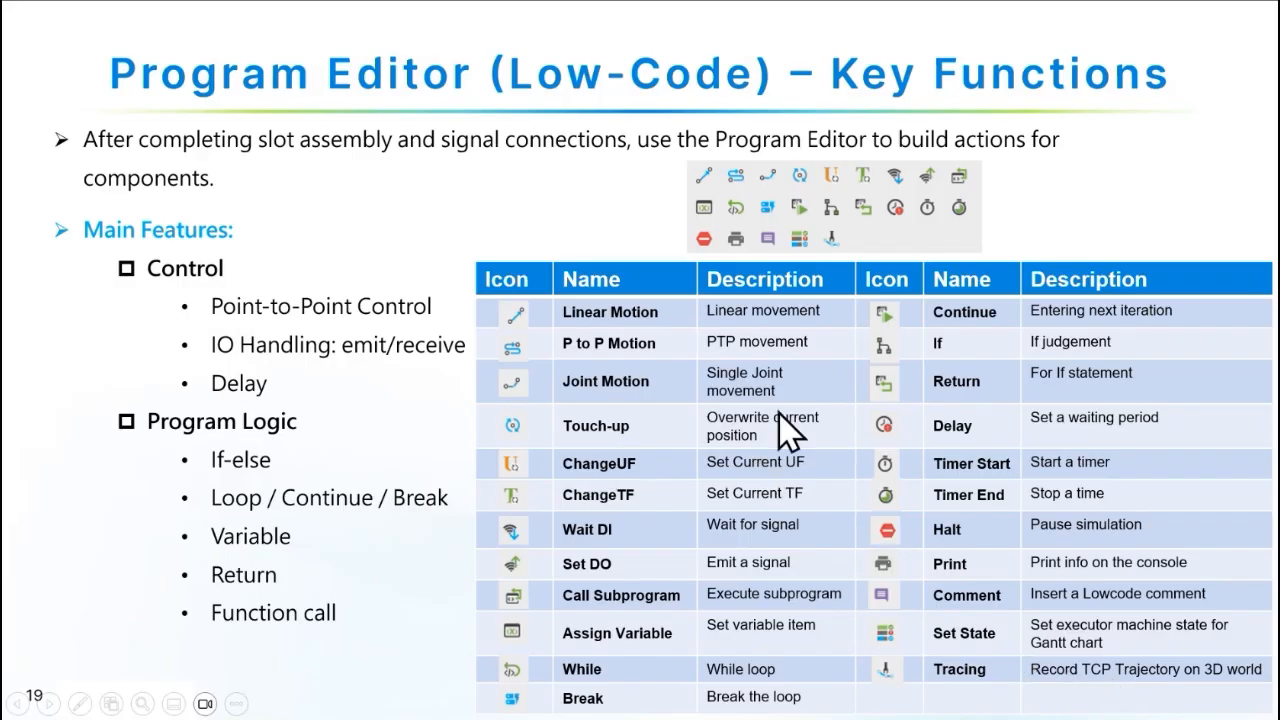
Advance the presentation to the Low-Code Programming – Practical Example slide.
{"action": "key", "text": "Right"}
{"action": "key", "text": "Left"}
{"action": "left_click", "coordinate": [443, 534]}
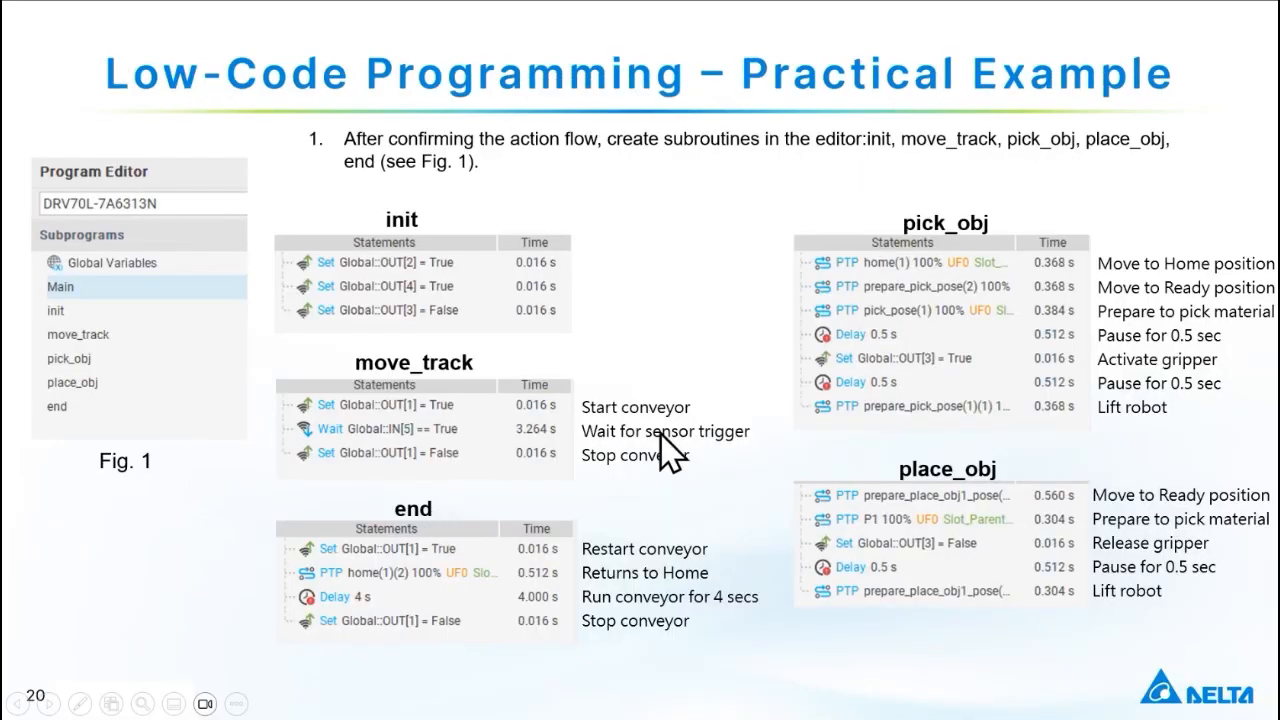
Switch back to DIATwin Creator and open the Main program to compare its subprograms with the example slide.
{"action": "key", "text": "alt+Tab"}
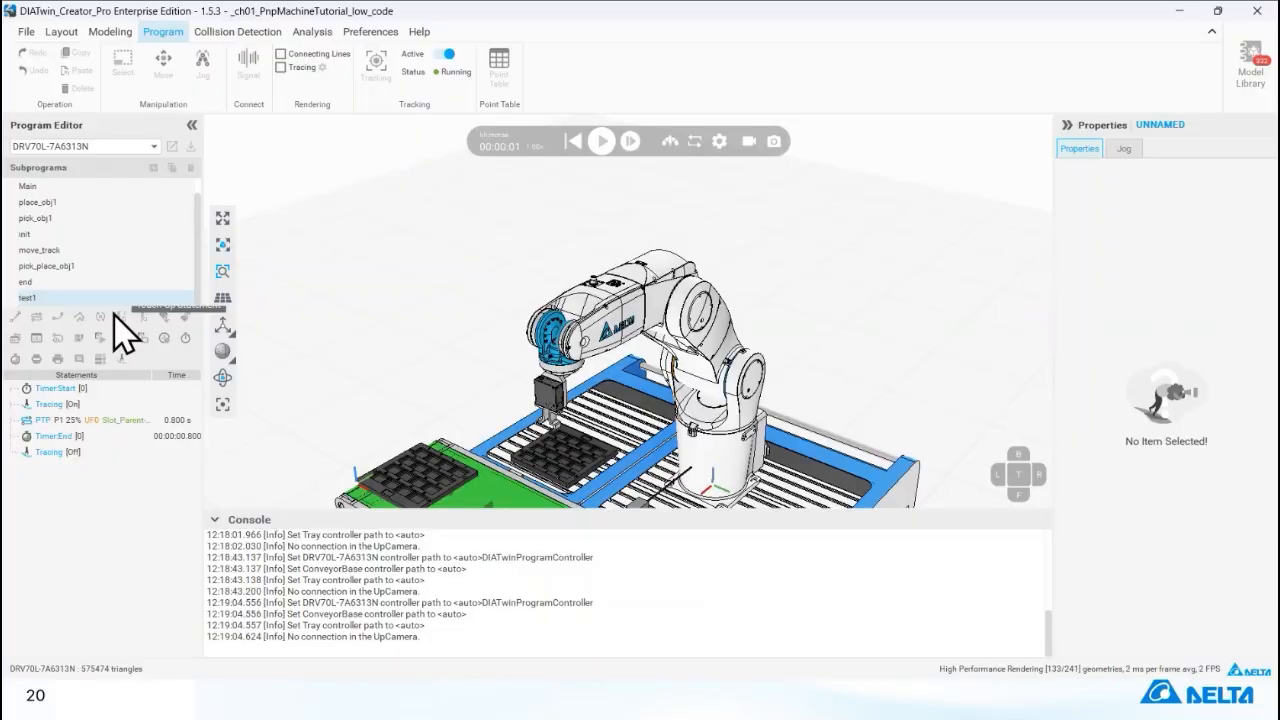
{"action": "scroll", "coordinate": [146, 255], "scroll_direction": "up", "scroll_amount": 2}
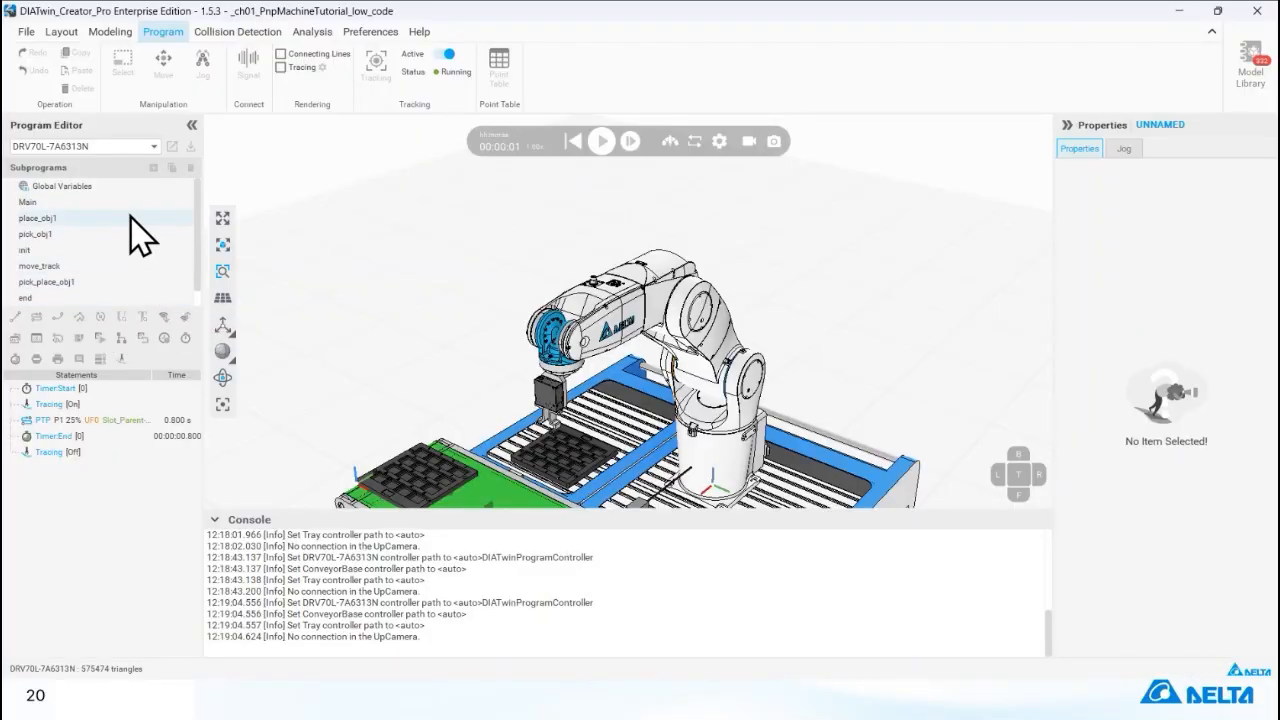
{"action": "left_click", "coordinate": [123, 205]}
{"action": "key", "text": "alt+Tab"}
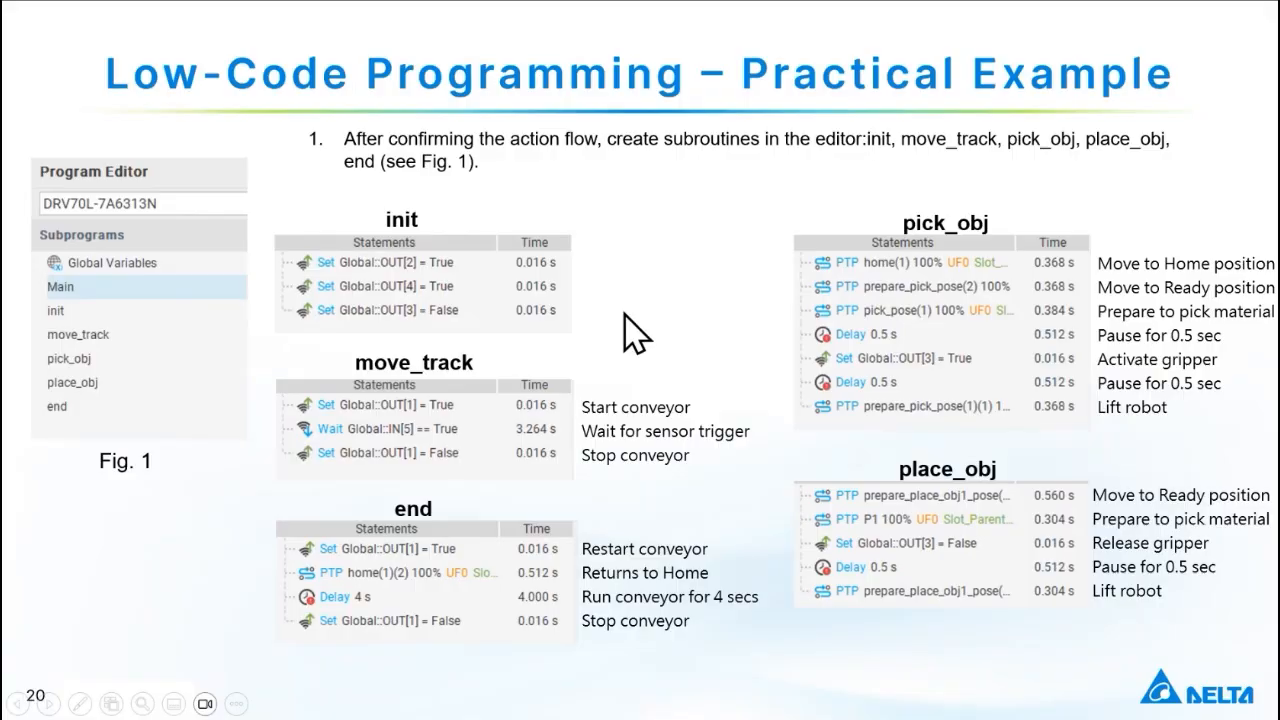
{"action": "key", "text": "alt+Tab"}
Reset the simulation and delete the Call test1 statement from the Main program.
{"action": "mouse_move", "coordinate": [606, 163]}
{"action": "left_click", "coordinate": [601, 141]}
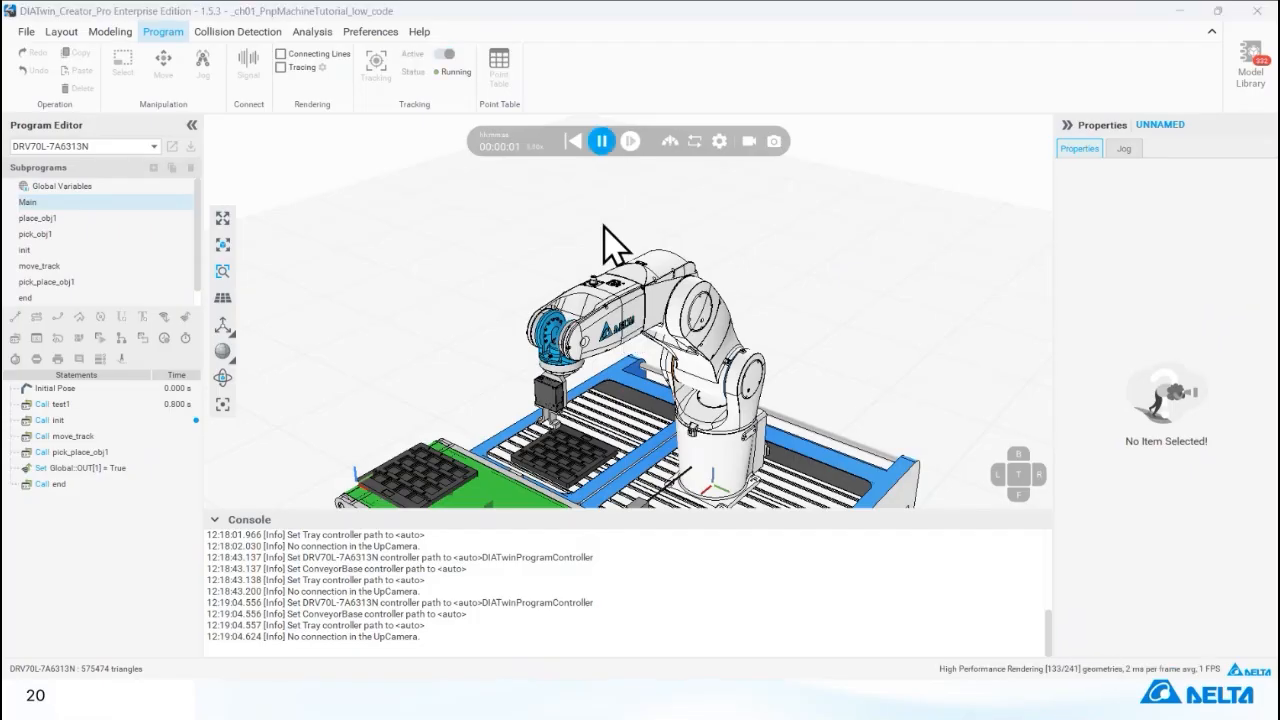
{"action": "left_click", "coordinate": [576, 142]}
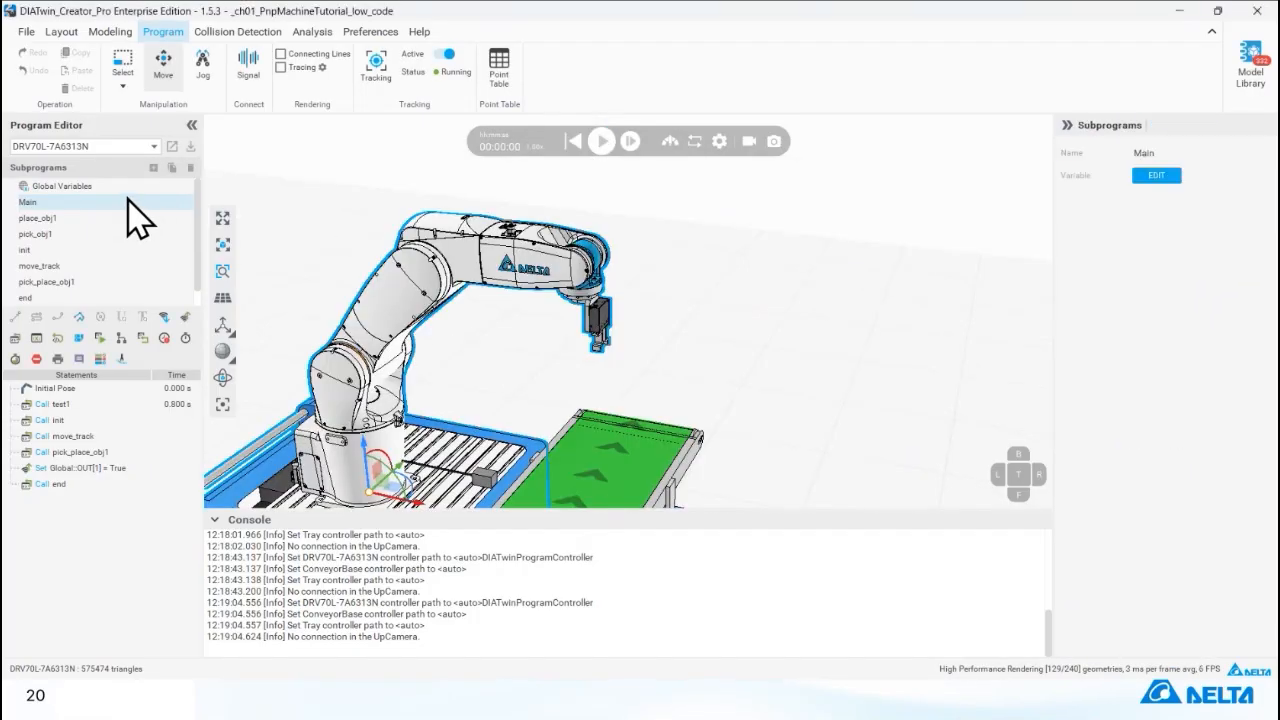
{"action": "left_click", "coordinate": [134, 404]}
{"action": "right_click", "coordinate": [132, 398]}
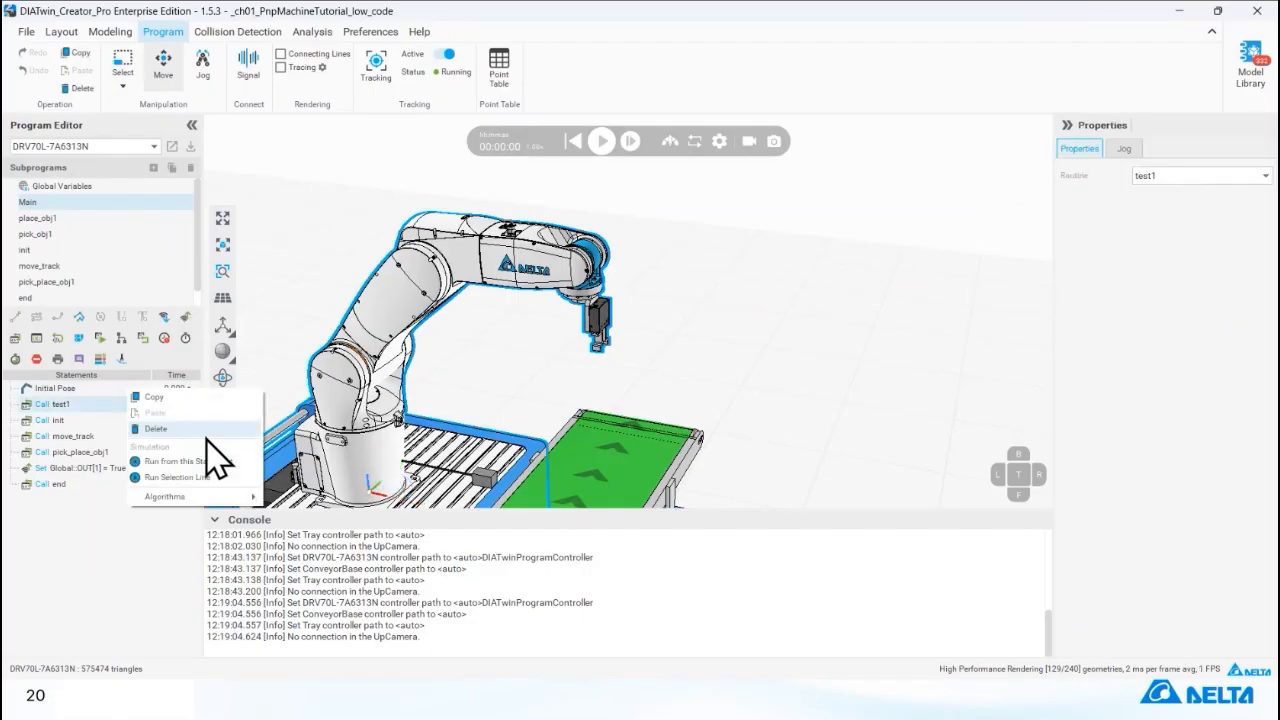
{"action": "left_click", "coordinate": [207, 430]}
Run and pause the pick-and-place simulation, and reopen the Main program with the console collapsed to review its statements.
{"action": "left_click", "coordinate": [140, 388]}
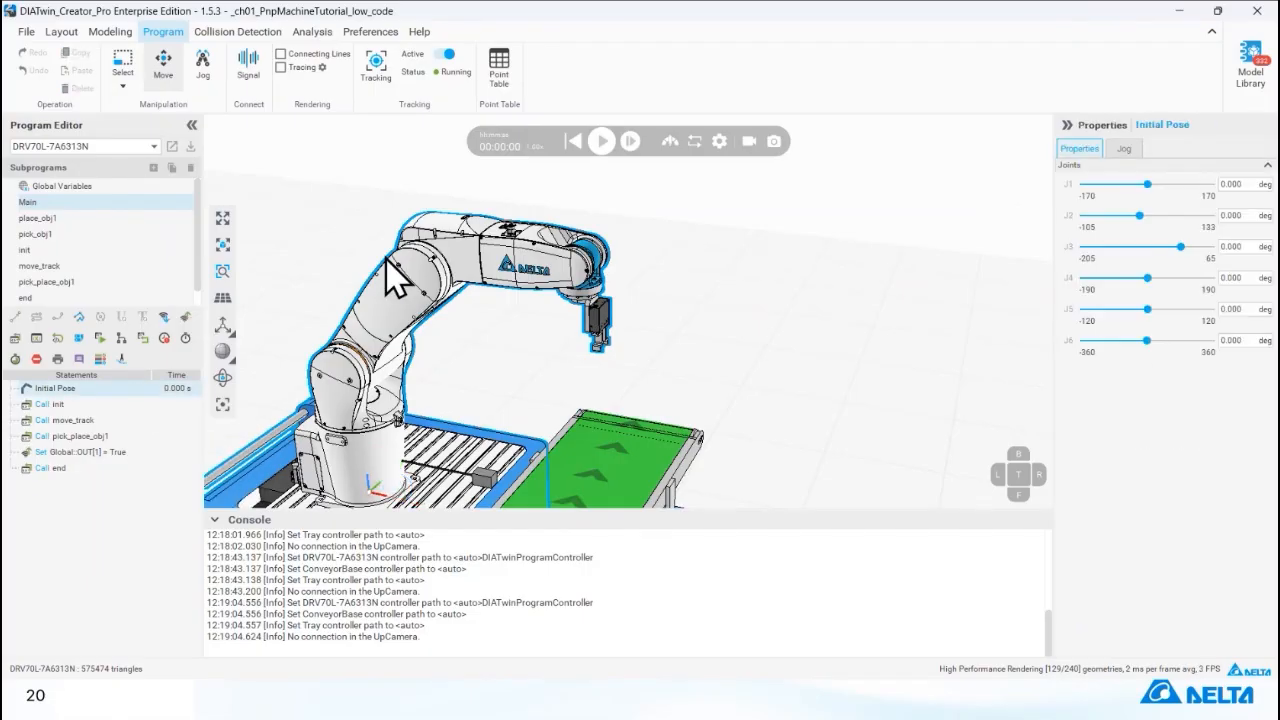
{"action": "left_click", "coordinate": [602, 141]}
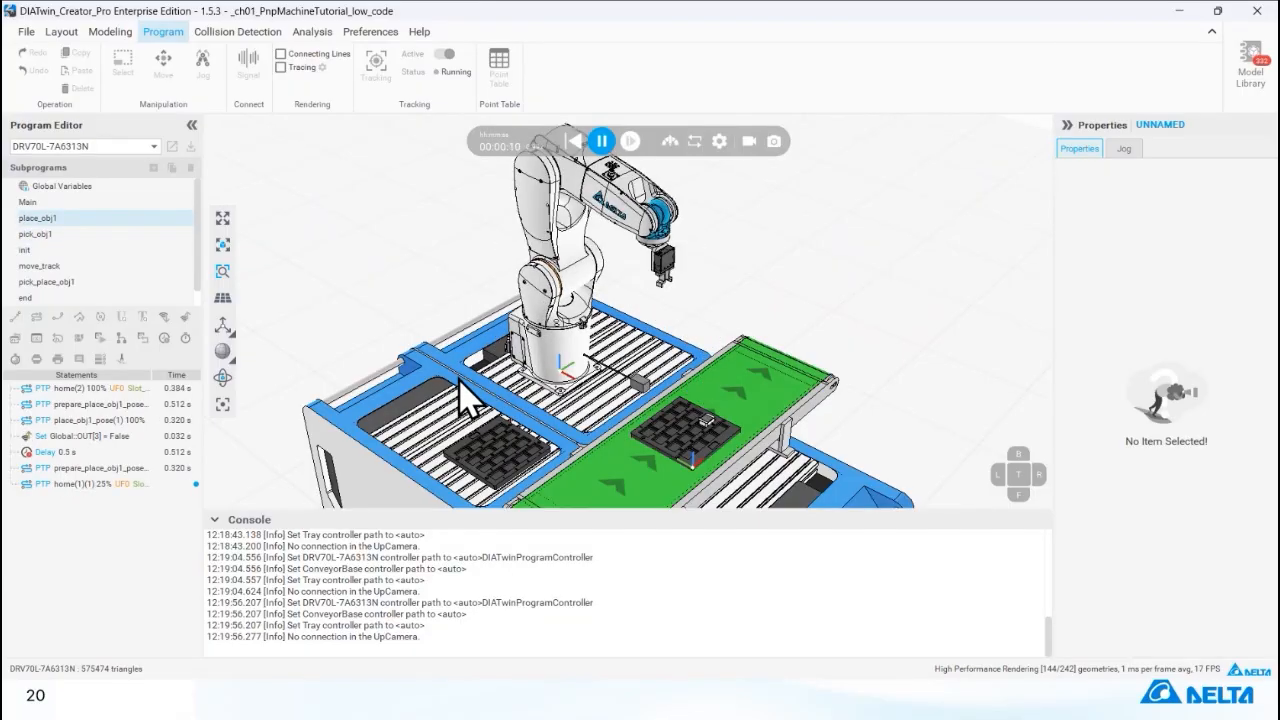
{"action": "left_click", "coordinate": [601, 141]}
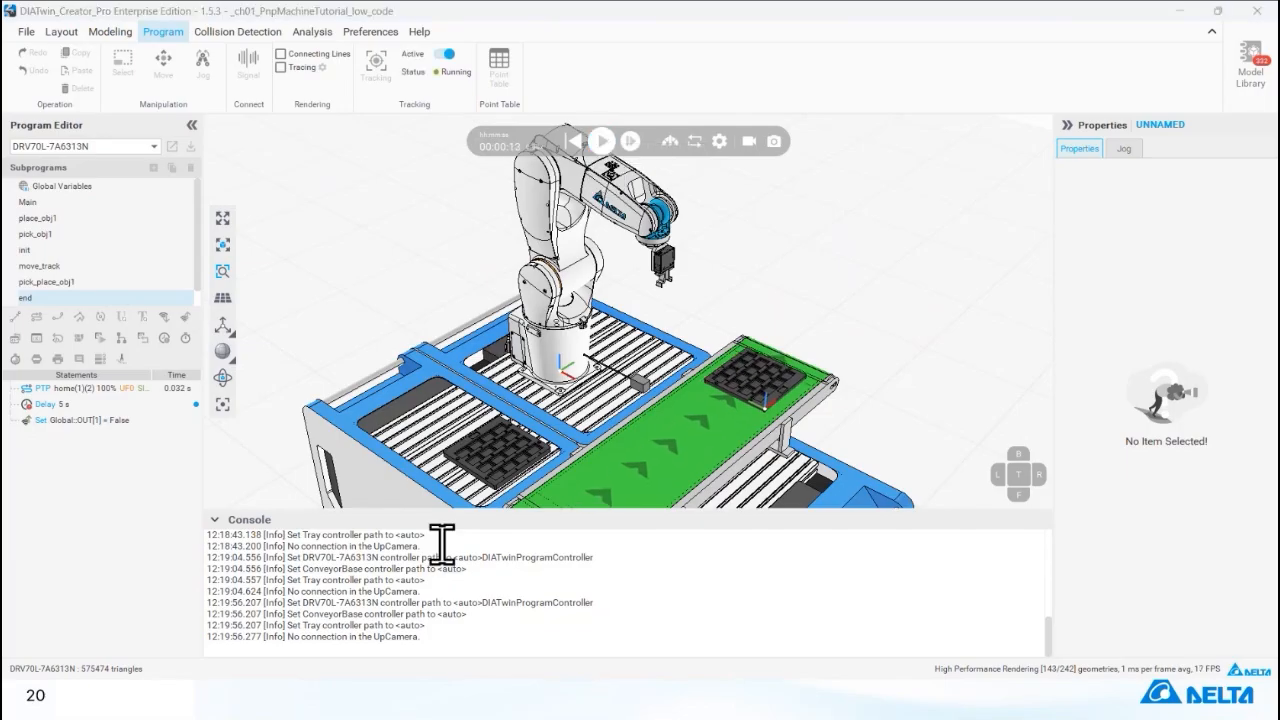
{"action": "left_click", "coordinate": [214, 519]}
{"action": "left_click", "coordinate": [60, 201]}
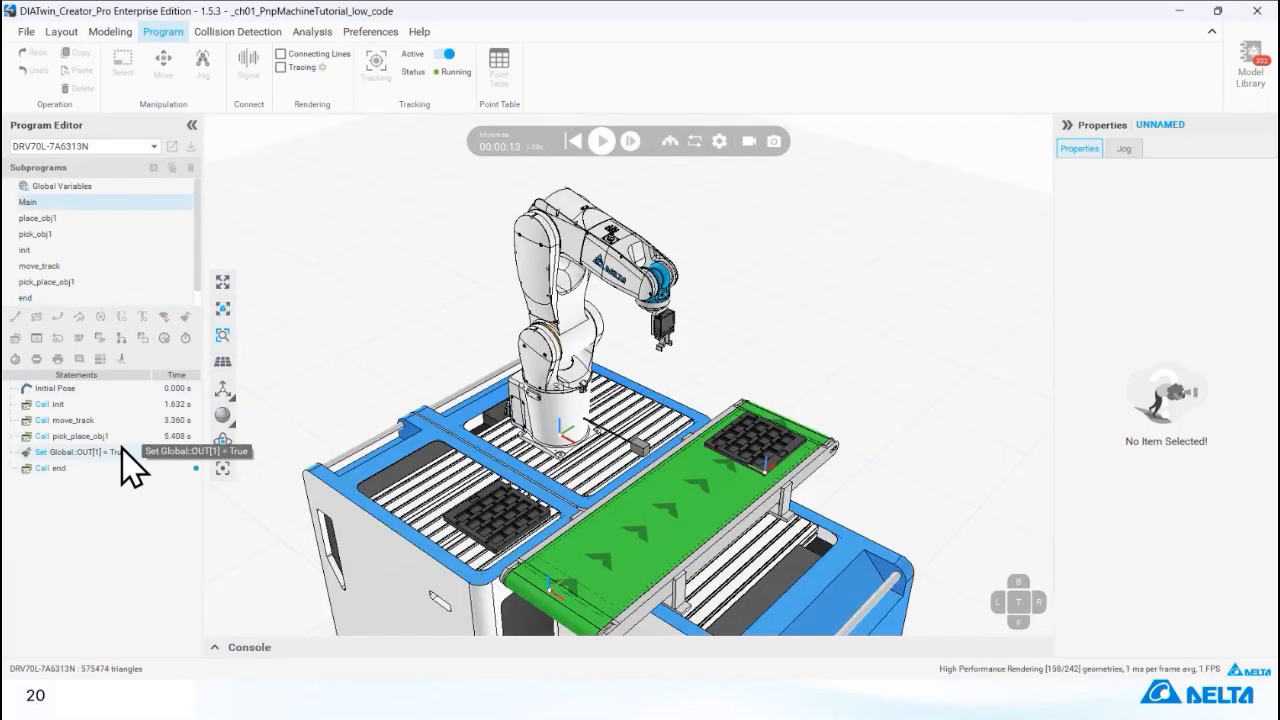
Add a Tracing [On] statement to the Main program and place it directly after Initial Pose.
{"action": "left_click", "coordinate": [45, 388]}
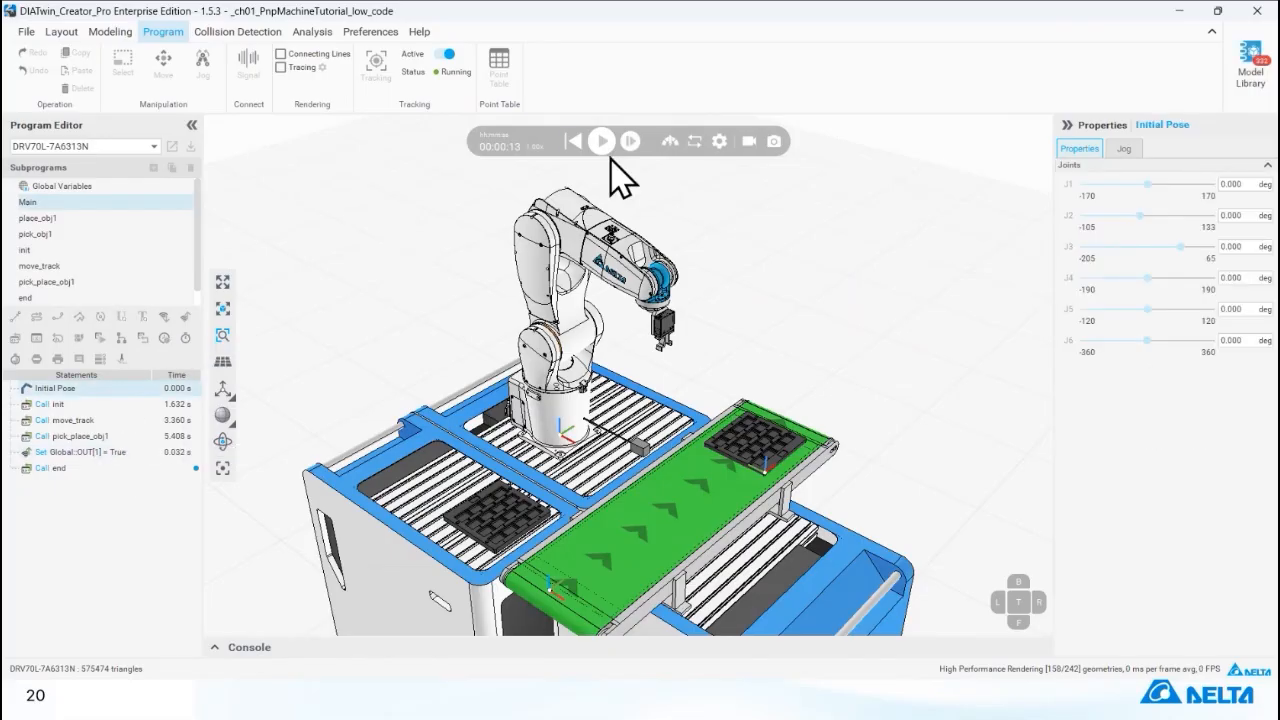
{"action": "left_click", "coordinate": [121, 358]}
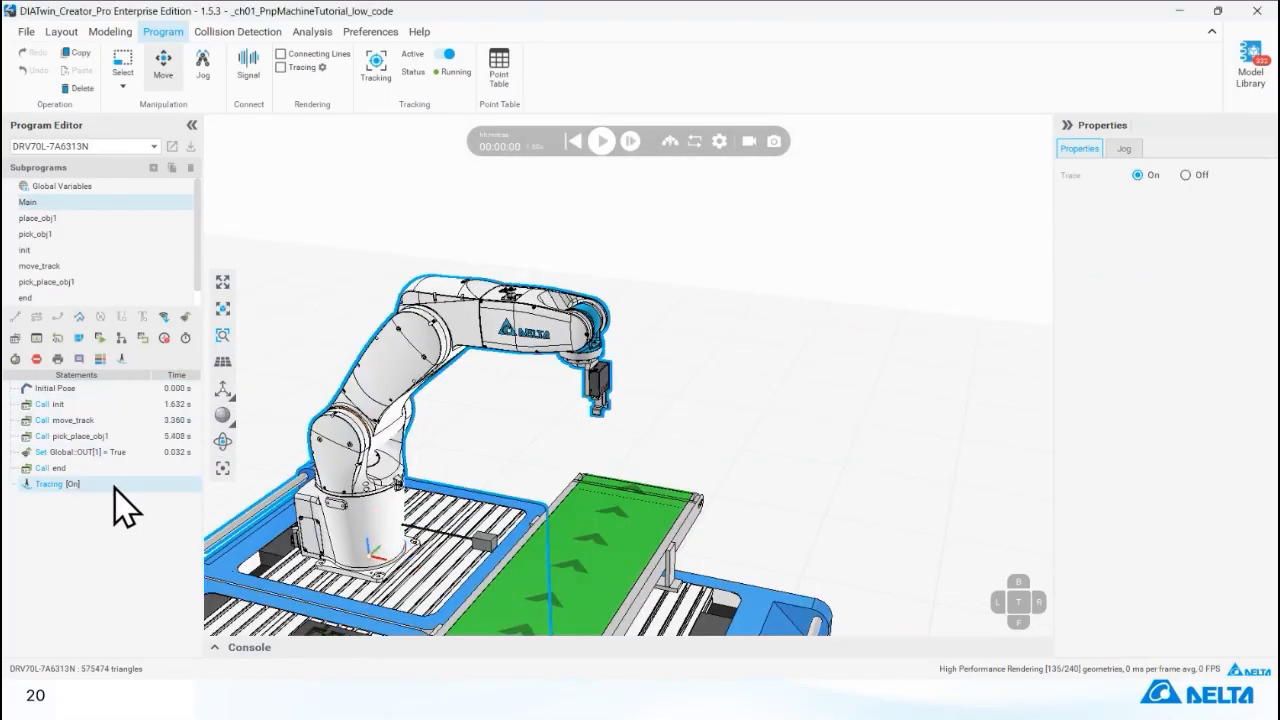
{"action": "left_click_drag", "start_coordinate": [103, 487], "coordinate": [170, 405]}
Insert a second Tracing statement after Call init with its trace set to Off, and enable Tracing rendering.
{"action": "left_click", "coordinate": [157, 420]}
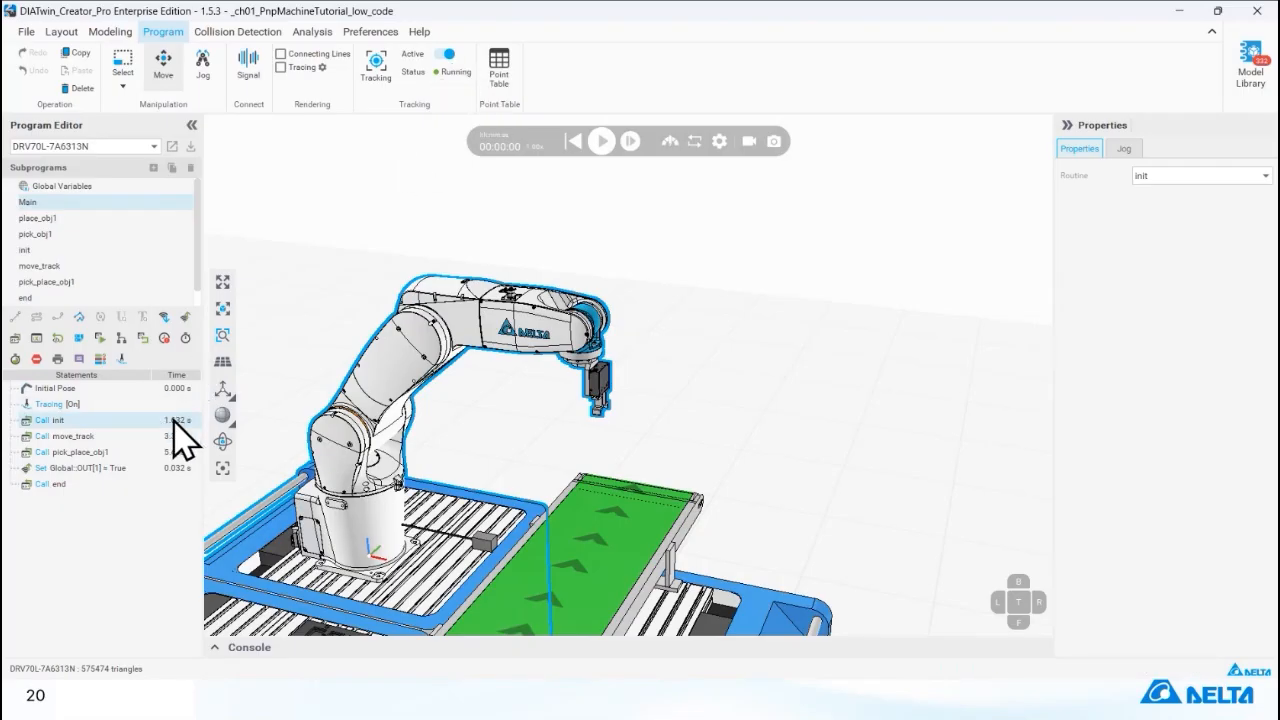
{"action": "left_click", "coordinate": [123, 358]}
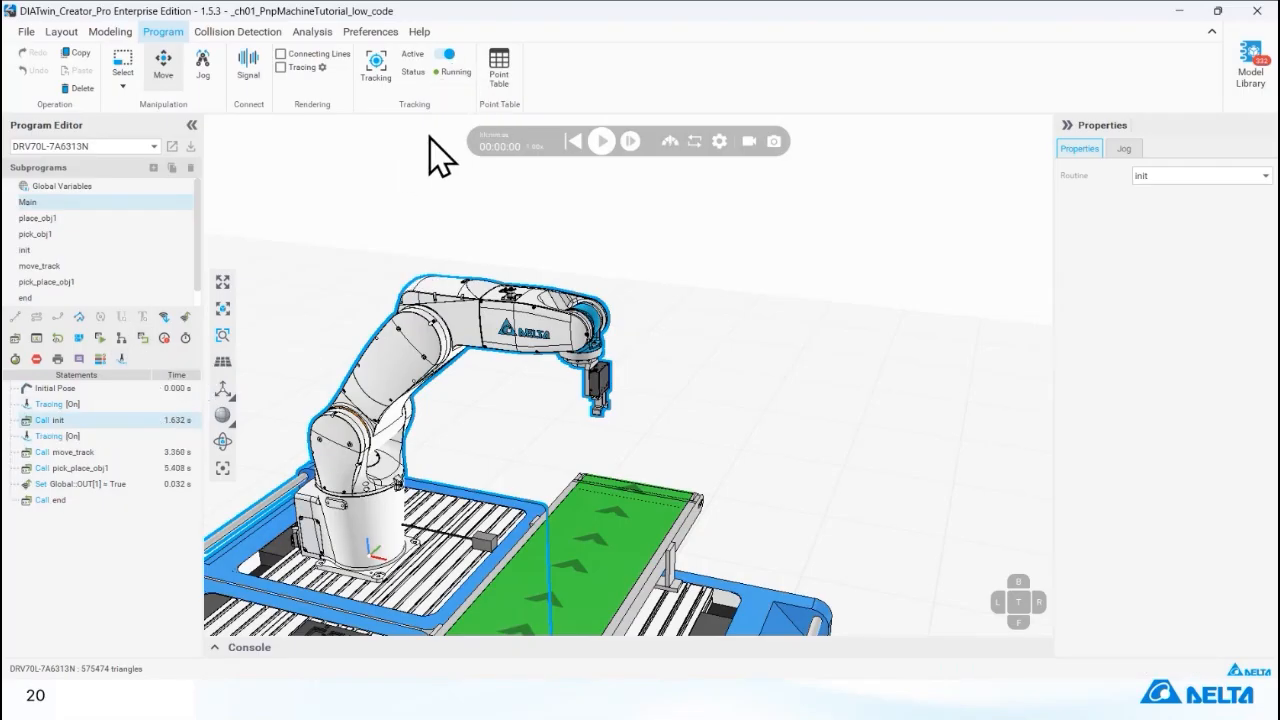
{"action": "left_click", "coordinate": [297, 71]}
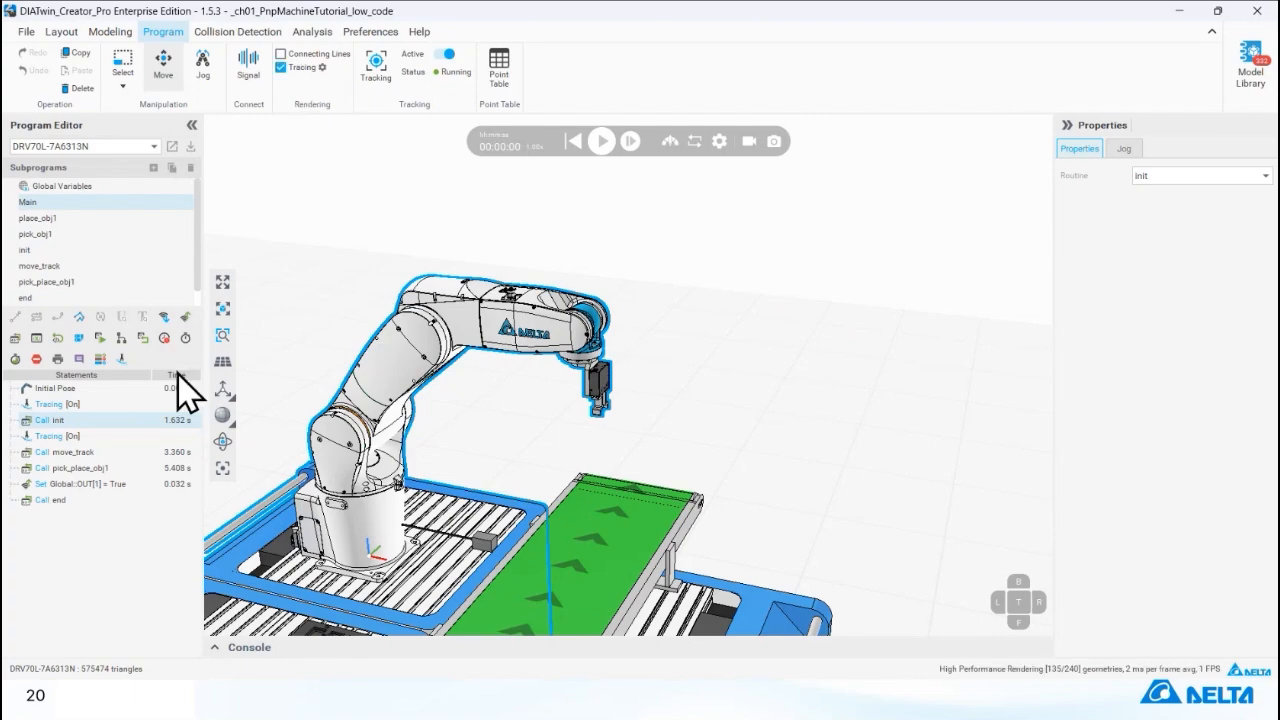
{"action": "left_click", "coordinate": [130, 437]}
{"action": "left_click", "coordinate": [1185, 175]}
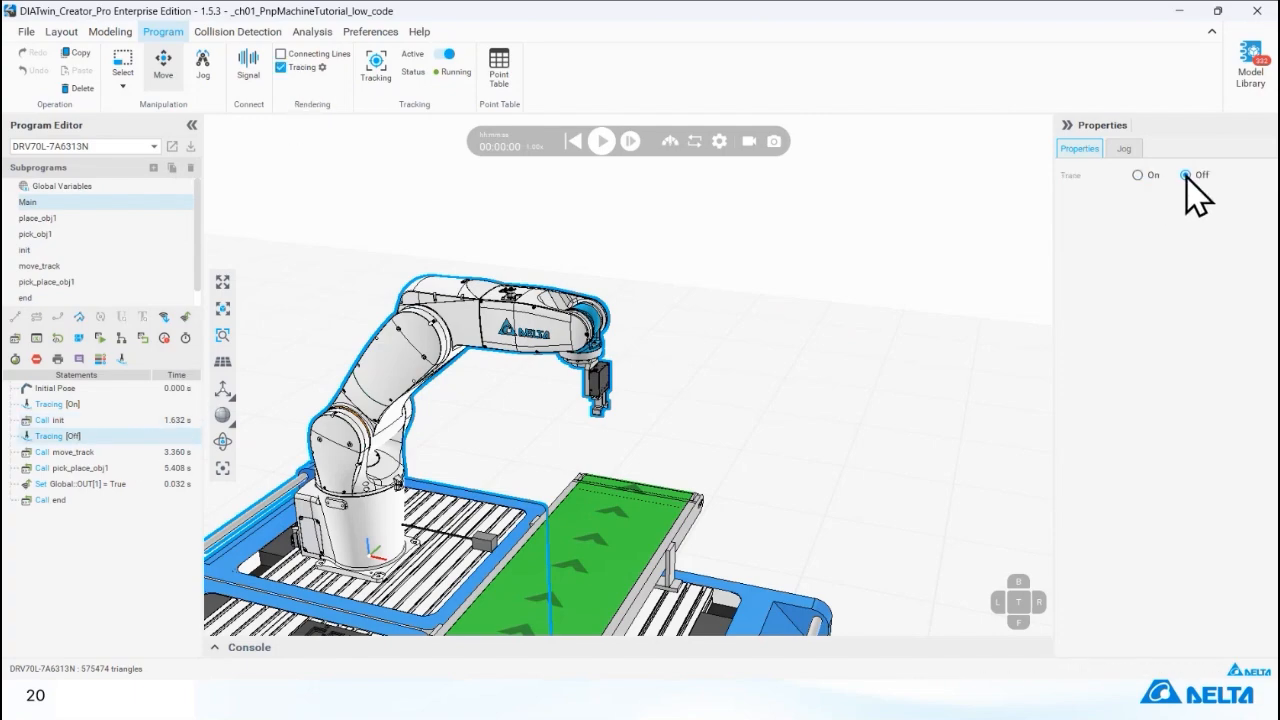
Test-run and stop the simulation, and move Main's Tracing [Off] statement to just before Call end.
{"action": "left_click", "coordinate": [629, 143]}
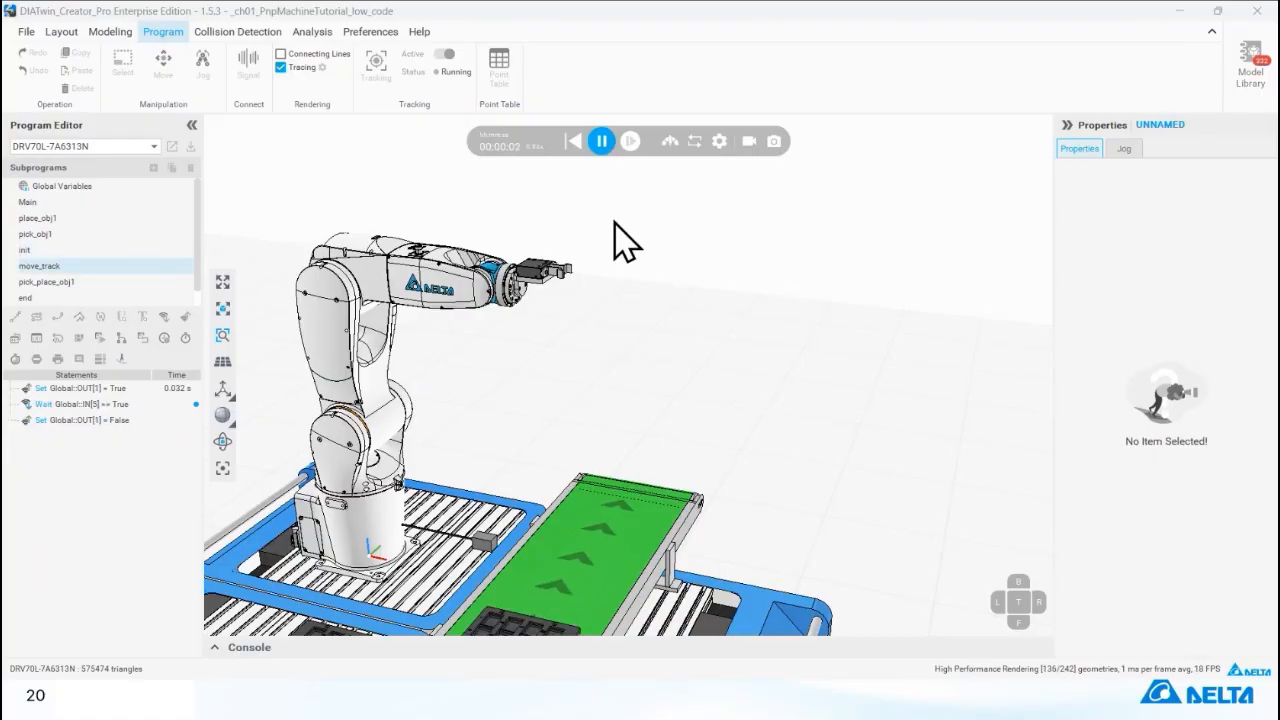
{"action": "left_click", "coordinate": [603, 150]}
{"action": "left_click", "coordinate": [163, 204]}
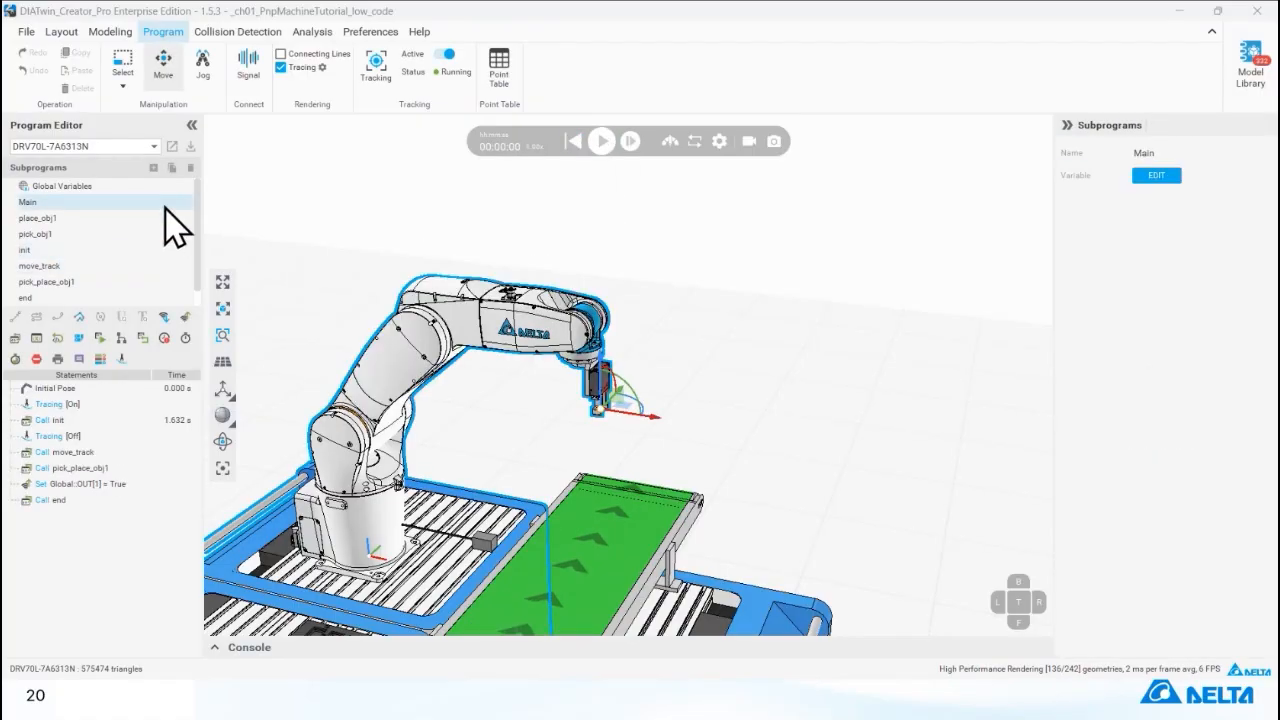
{"action": "left_click_drag", "start_coordinate": [113, 440], "coordinate": [185, 500]}
Run the simulation, pause it during pick_obj1 to inspect the traced tool path from several angles, and reset it.
{"action": "left_click", "coordinate": [598, 145]}
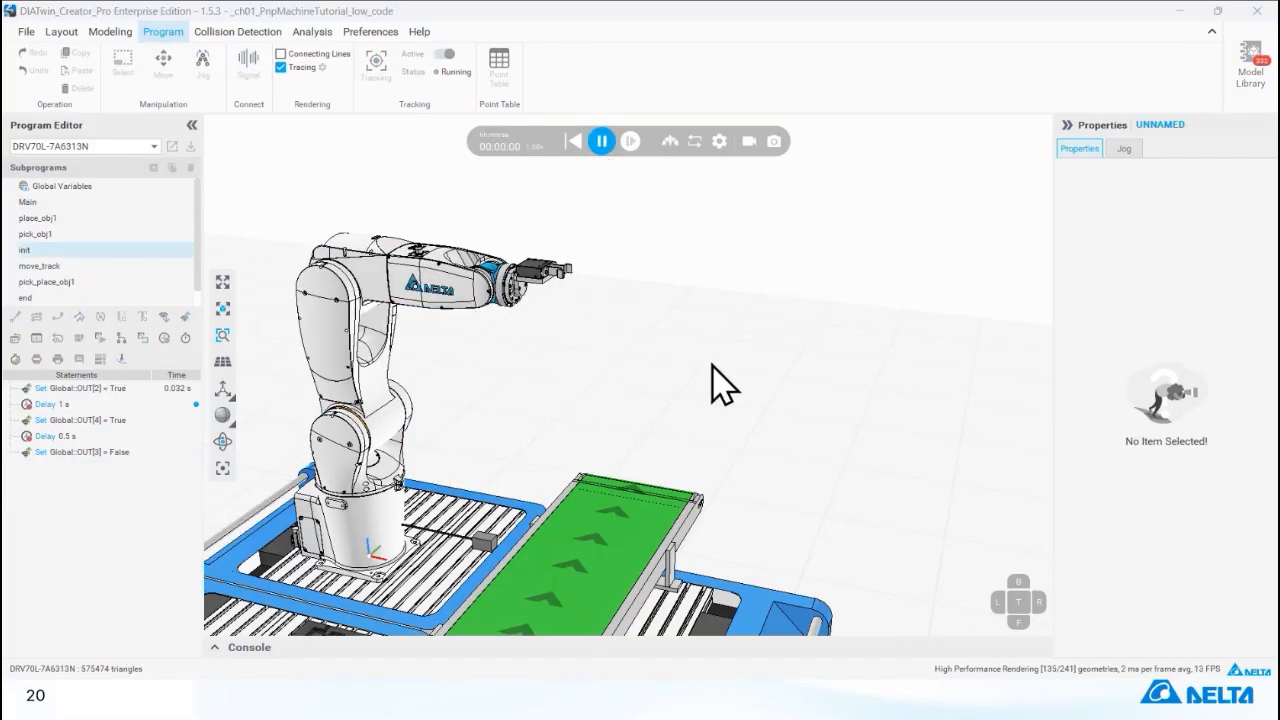
{"action": "right_click_drag", "start_coordinate": [664, 543], "coordinate": [731, 490]}
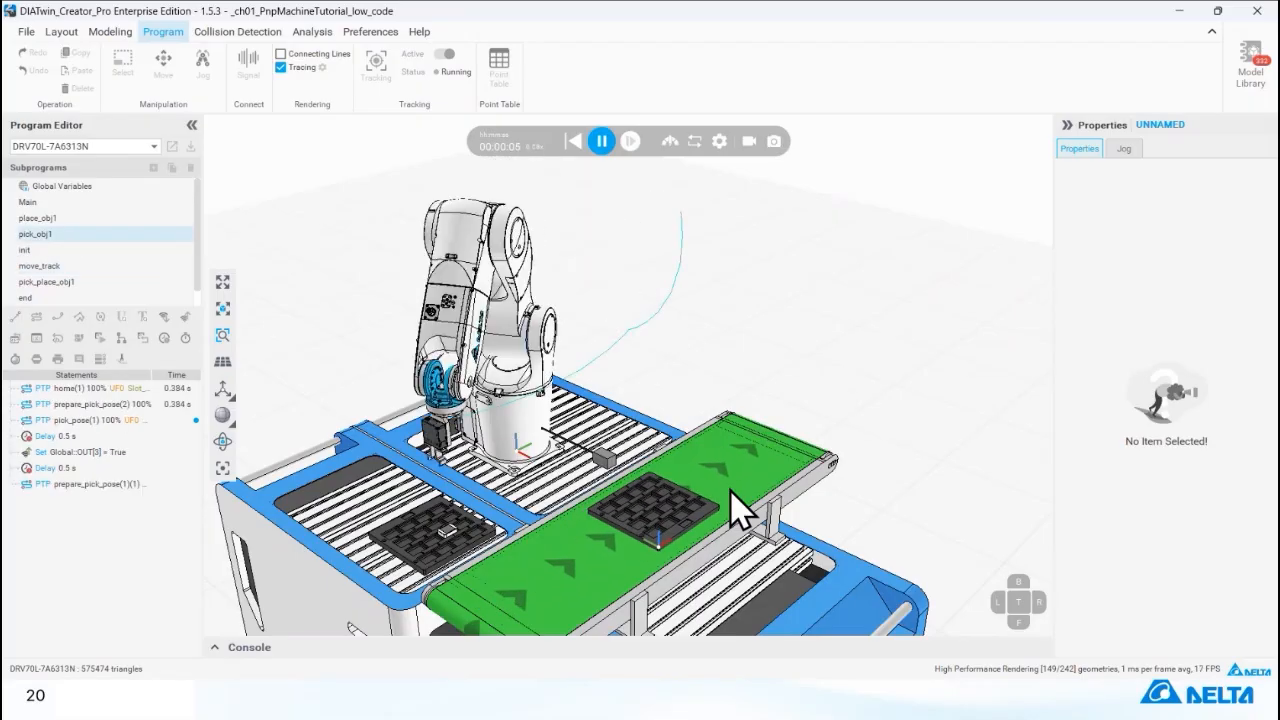
{"action": "left_click", "coordinate": [601, 142]}
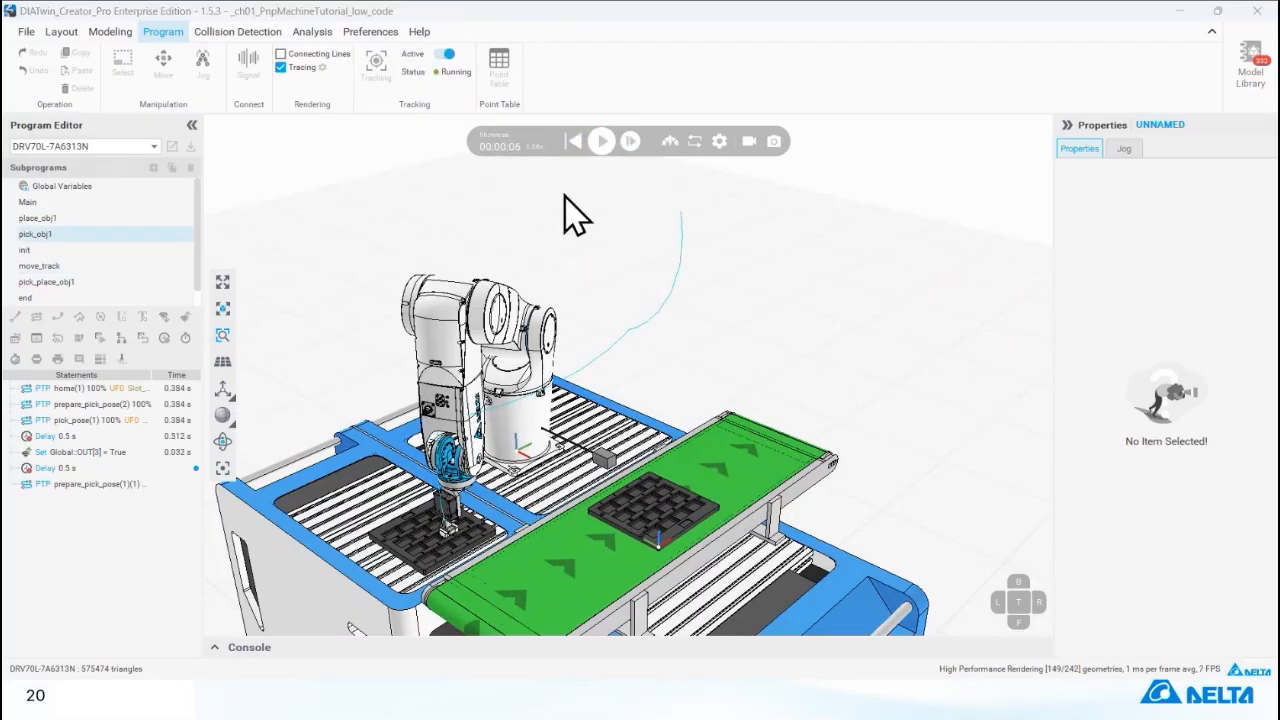
{"action": "scroll", "coordinate": [505, 385], "scroll_direction": "up", "scroll_amount": 5}
{"action": "scroll", "coordinate": [545, 330], "scroll_direction": "down", "scroll_amount": 5}
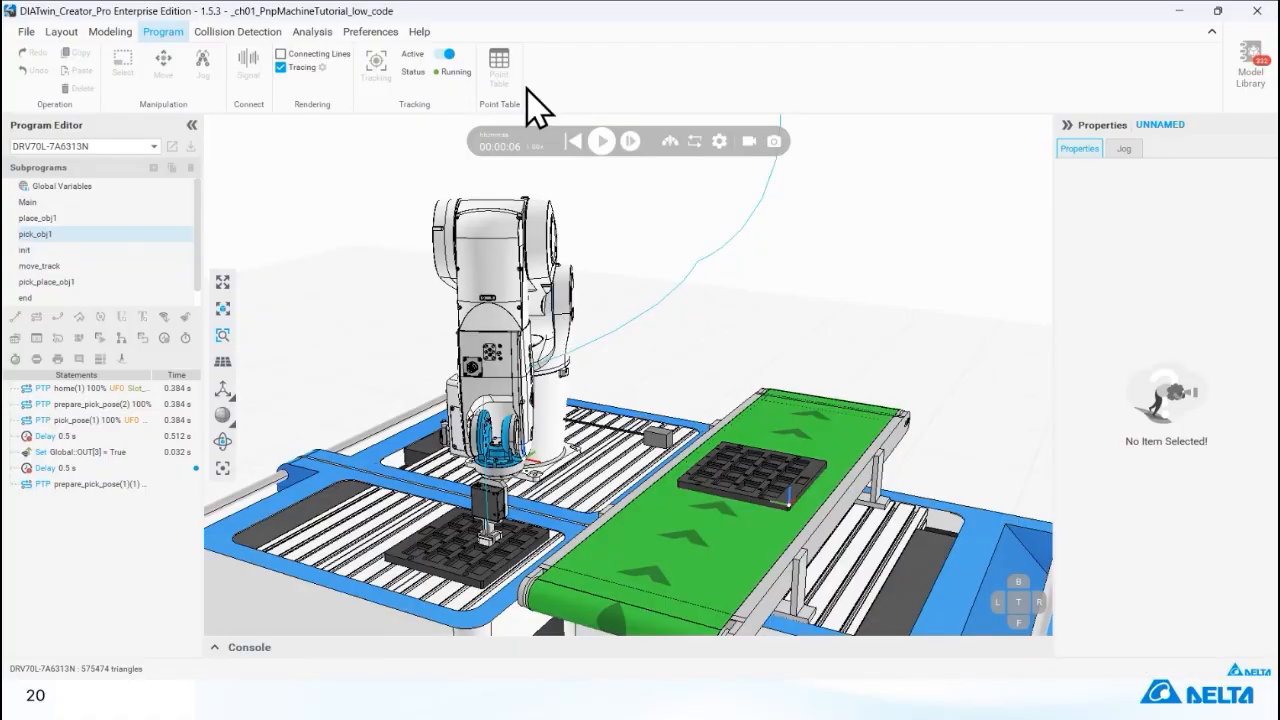
{"action": "left_click", "coordinate": [572, 142]}
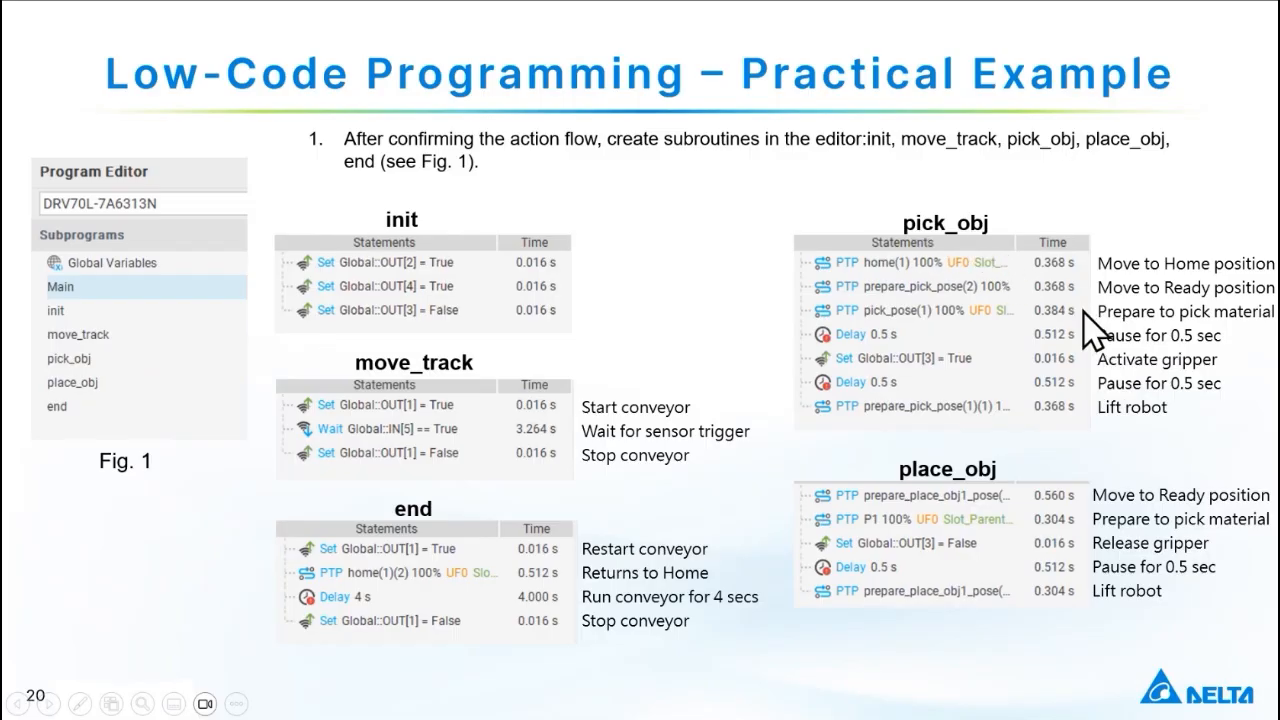
Switch from the slide show back to DIATwin Creator and view the robot cell with the Main program's statements.
{"action": "key", "text": "alt+Tab"}
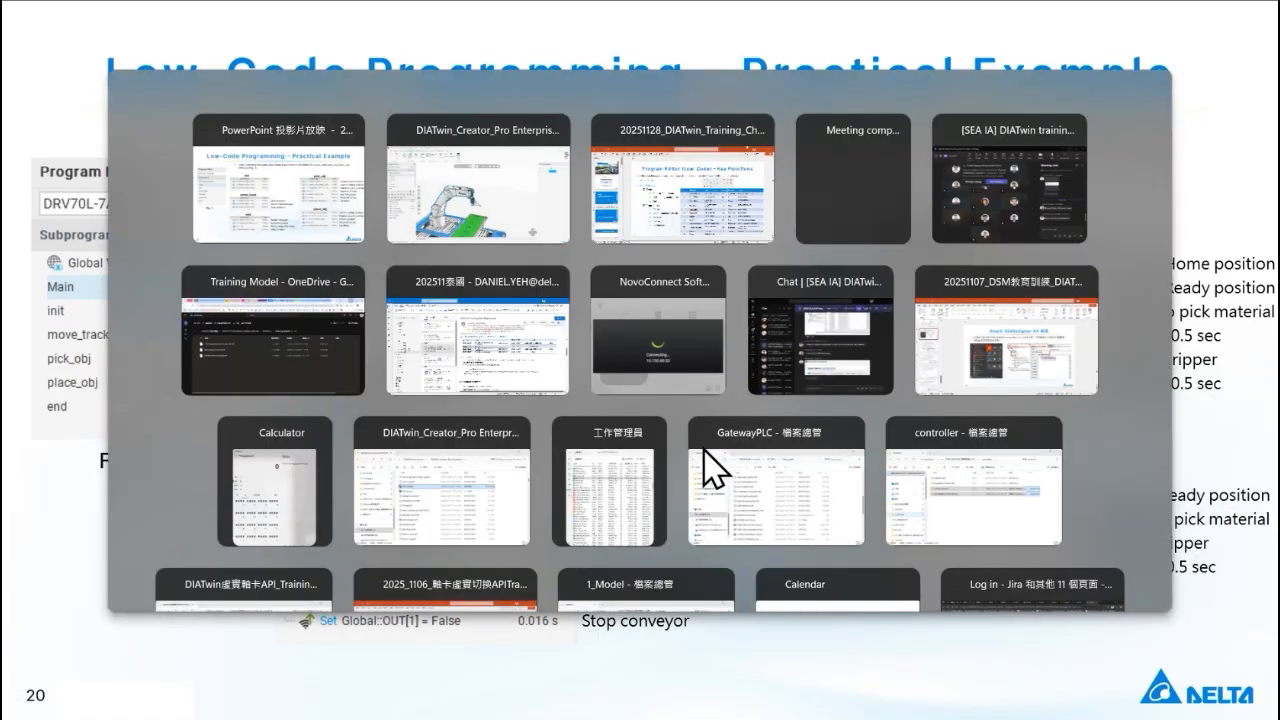
{"action": "middle_click_drag", "start_coordinate": [534, 318], "coordinate": [567, 279]}
{"action": "right_click_drag", "start_coordinate": [431, 444], "coordinate": [426, 458]}
{"action": "middle_click_drag", "start_coordinate": [426, 458], "coordinate": [434, 447]}
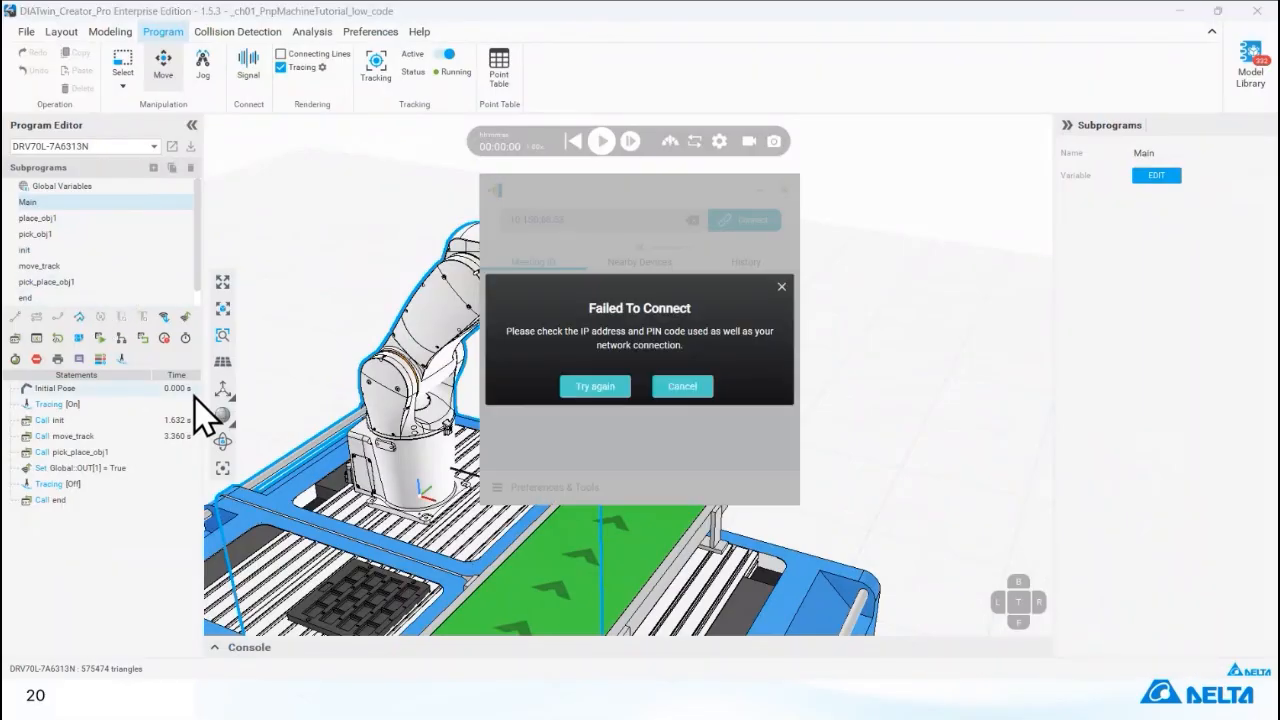
Try to reconnect NovoConnect to 10.150.68.53, cancel the attempt and close the NovoConnect window.
{"action": "left_click", "coordinate": [603, 388]}
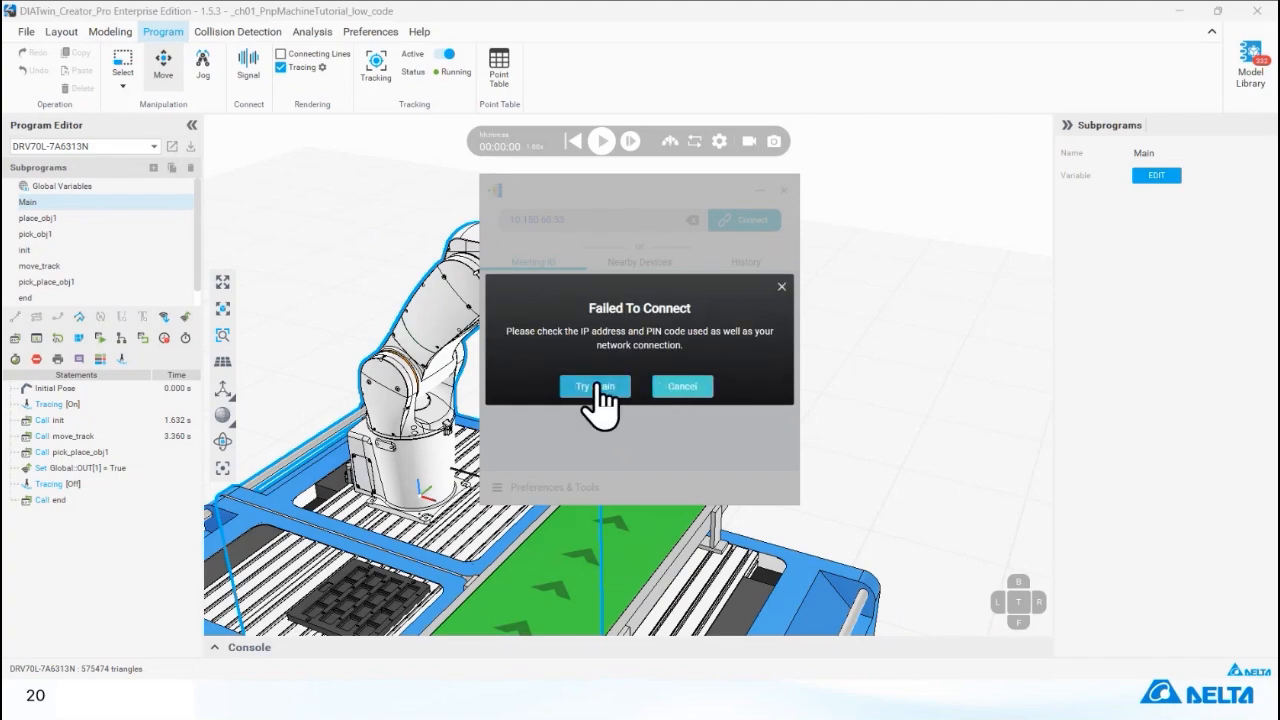
{"action": "left_click", "coordinate": [603, 390]}
{"action": "left_click", "coordinate": [779, 287]}
{"action": "left_click", "coordinate": [740, 222]}
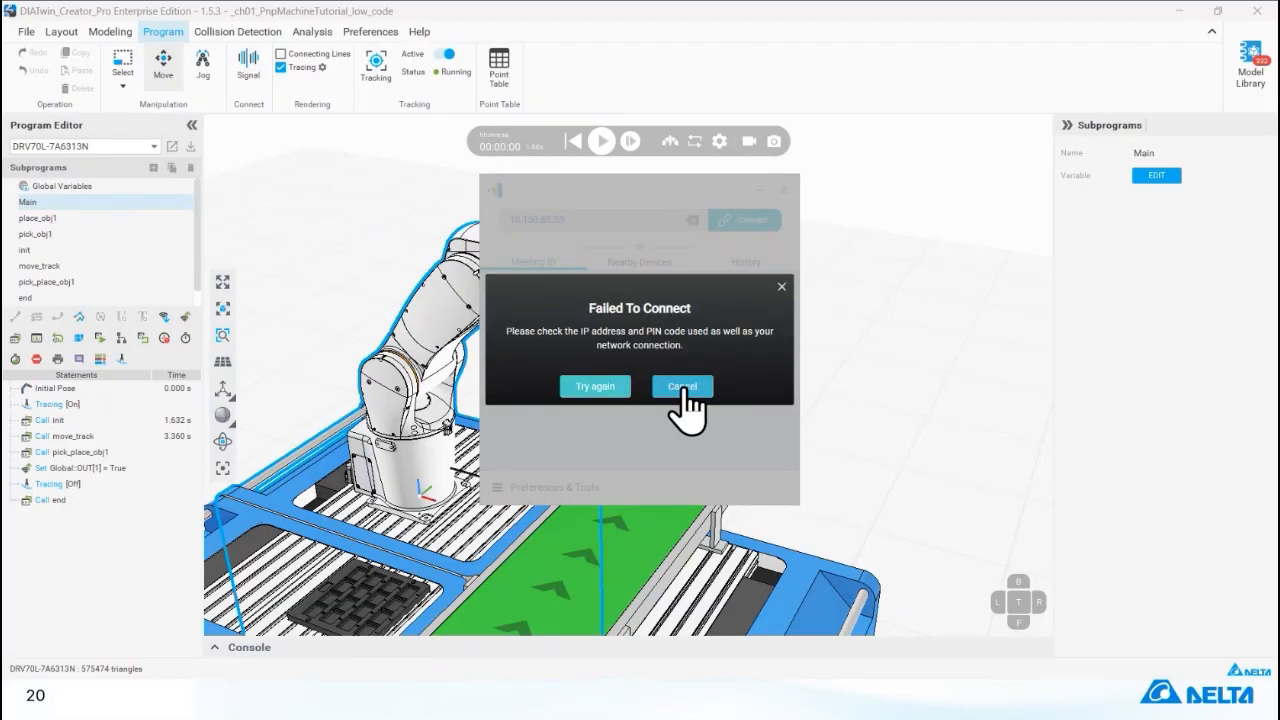
{"action": "left_click", "coordinate": [684, 385]}
{"action": "left_click", "coordinate": [783, 190]}
{"action": "left_click", "coordinate": [624, 378]}
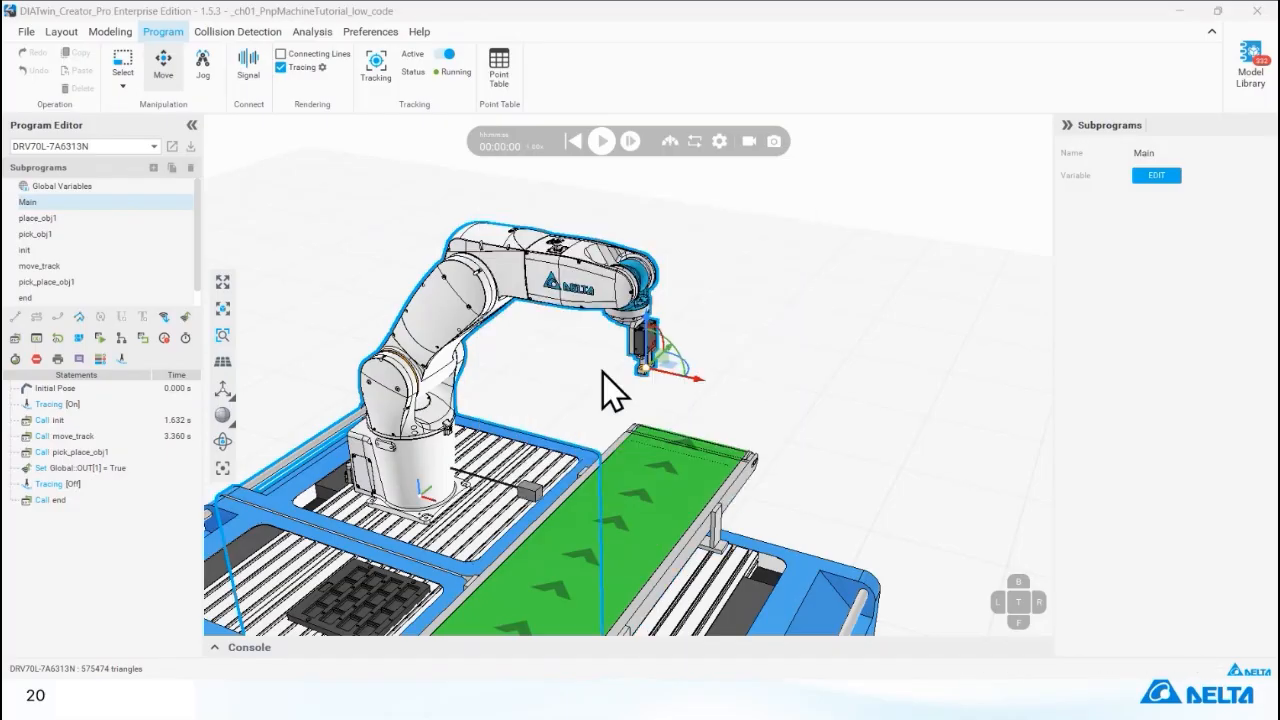
Relaunch NovoConnect and retry the connection to 10.150.68.53.
{"action": "key", "text": "super"}
{"action": "type", "text": "novo"}
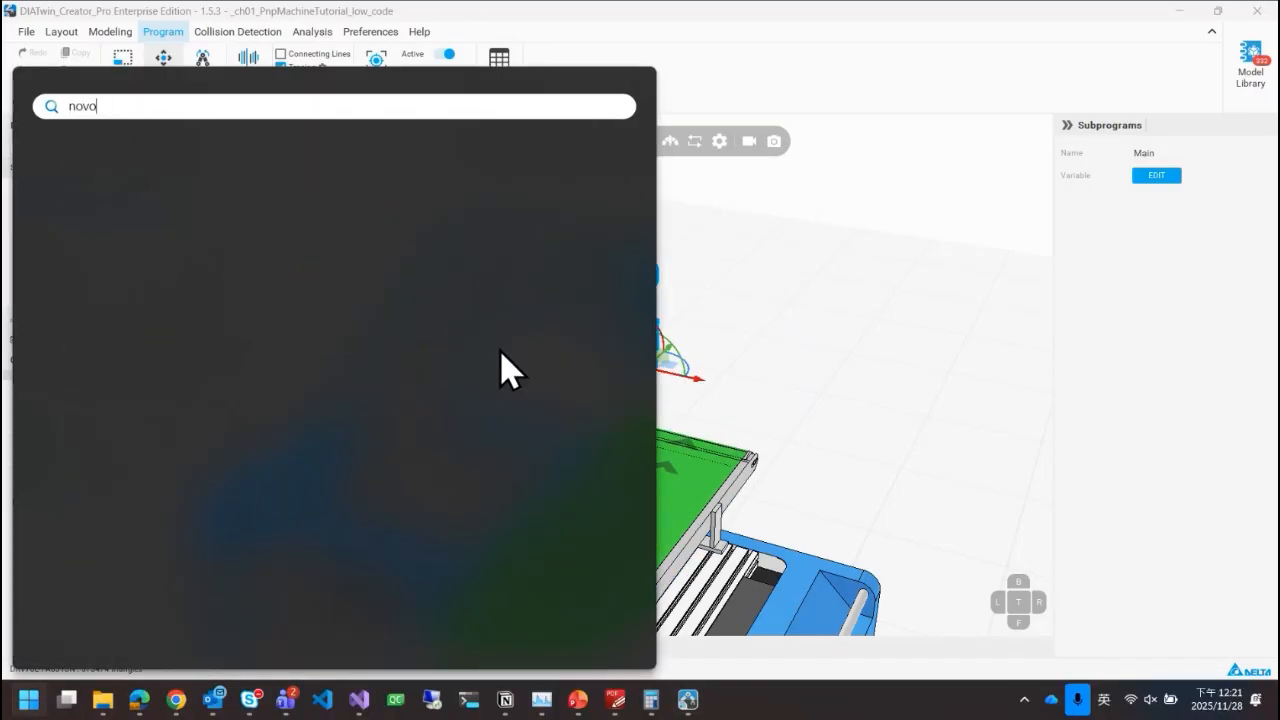
{"action": "key", "text": "Return"}
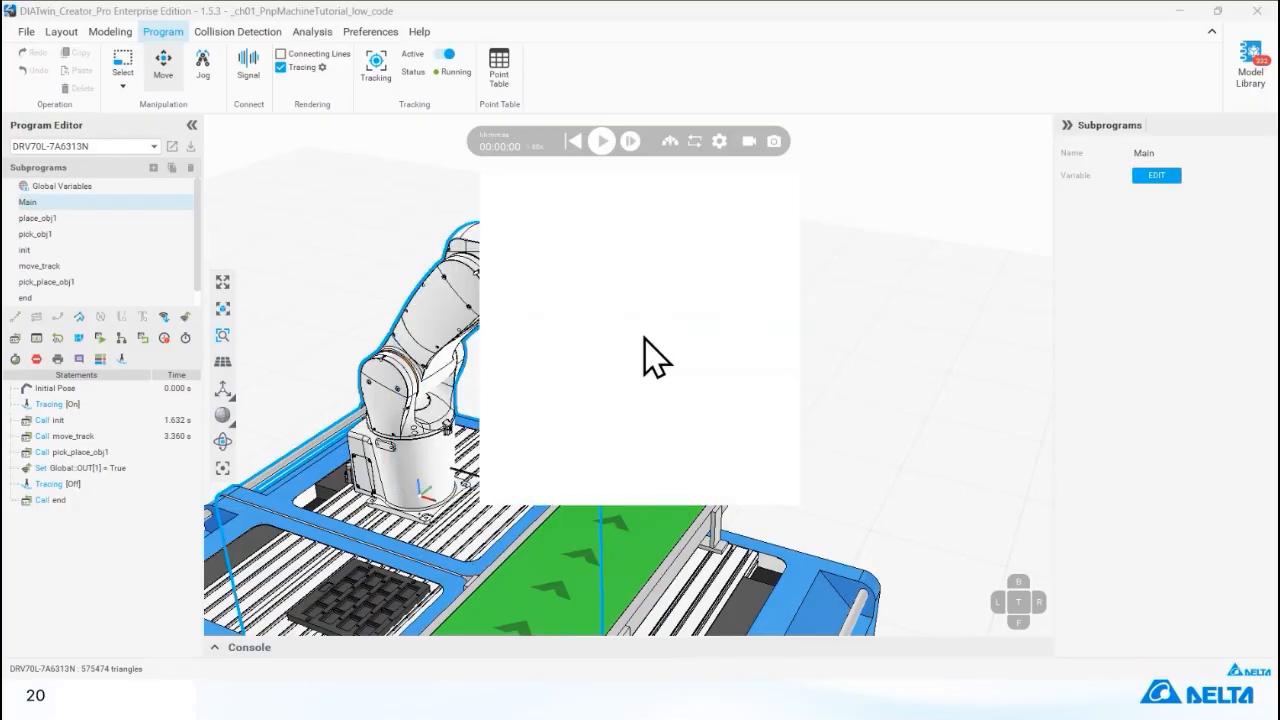
{"action": "left_click", "coordinate": [757, 222]}
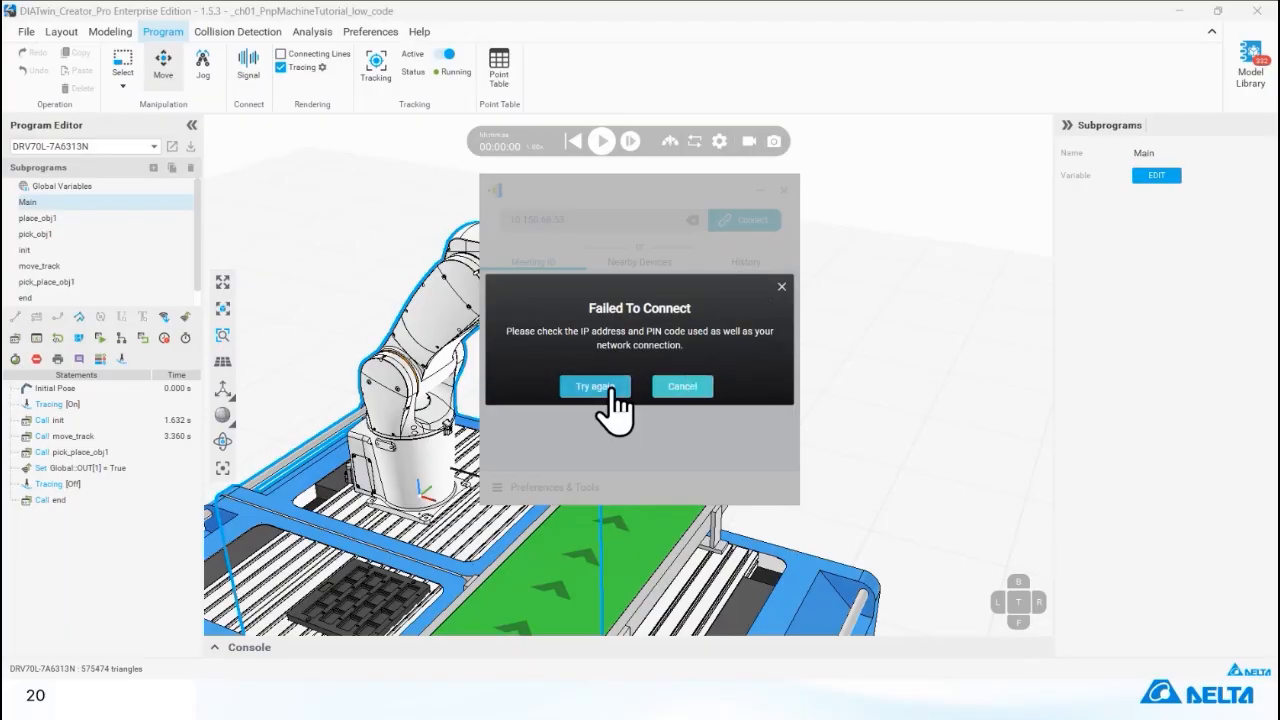
{"action": "left_click", "coordinate": [682, 390]}
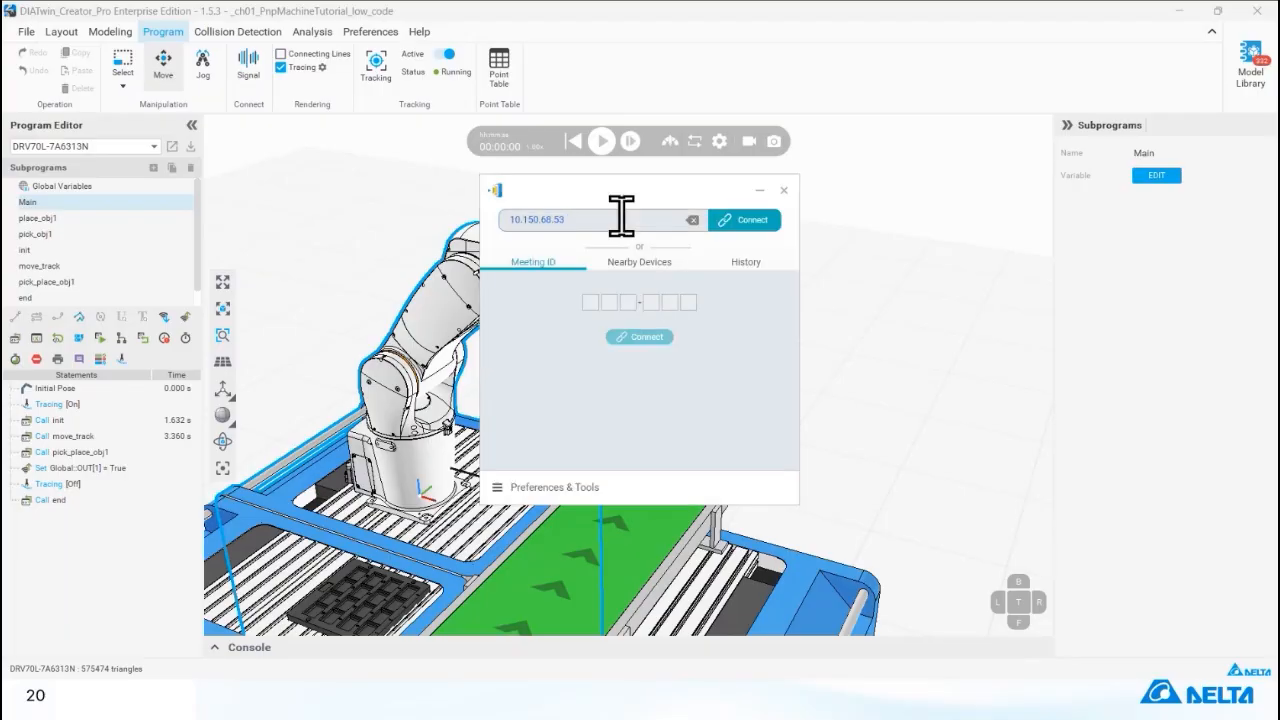
{"action": "left_click", "coordinate": [742, 221]}
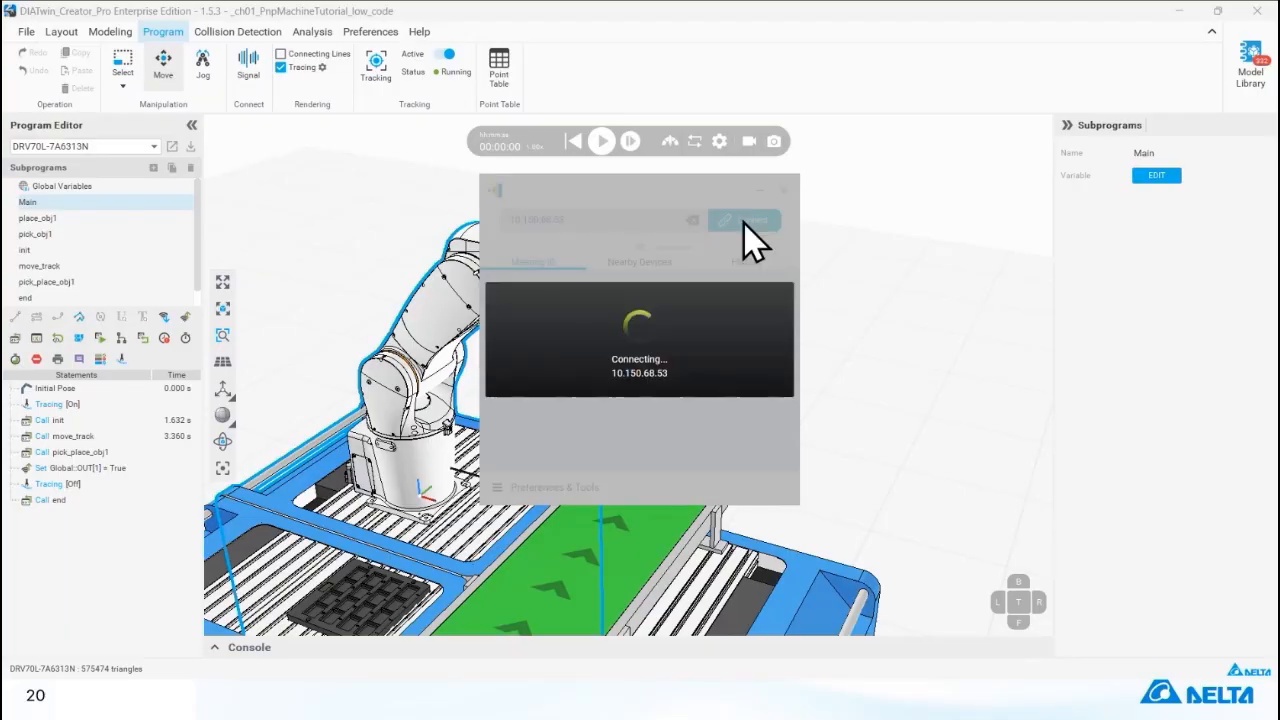
Dismiss the NovoConnect connection attempt and look for nearby devices.
{"action": "key", "text": "super"}
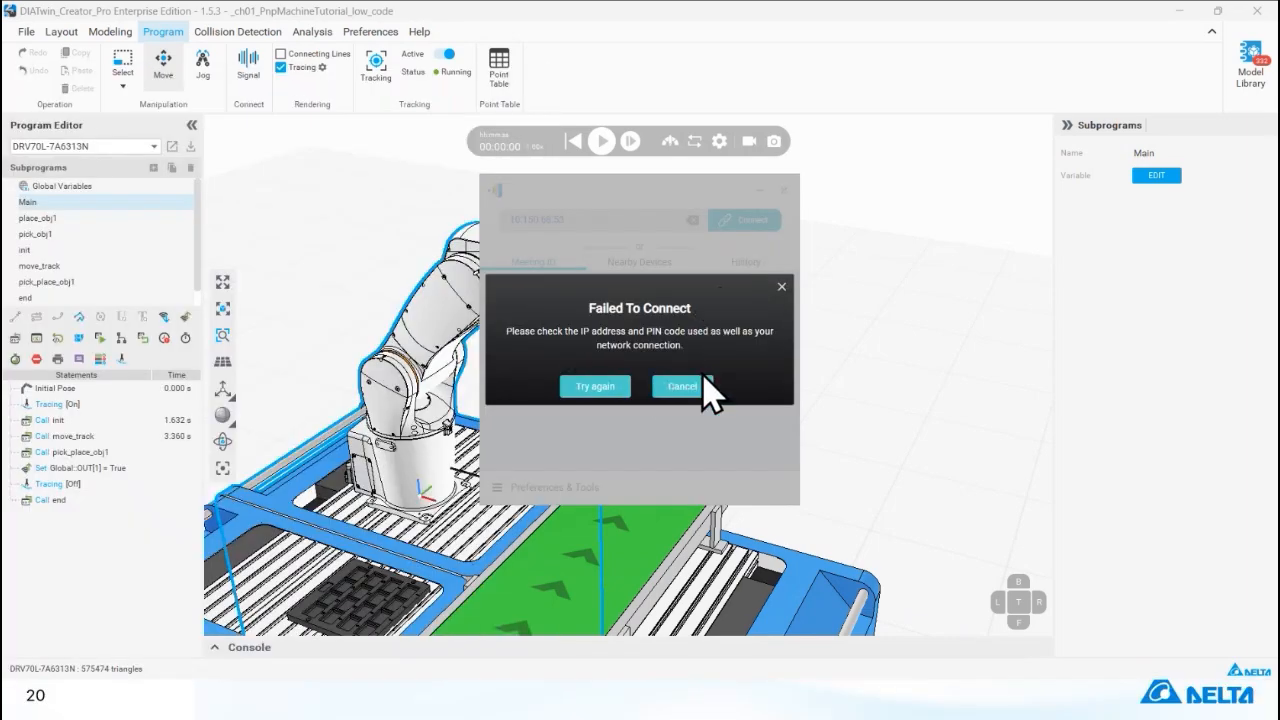
{"action": "left_click", "coordinate": [703, 385]}
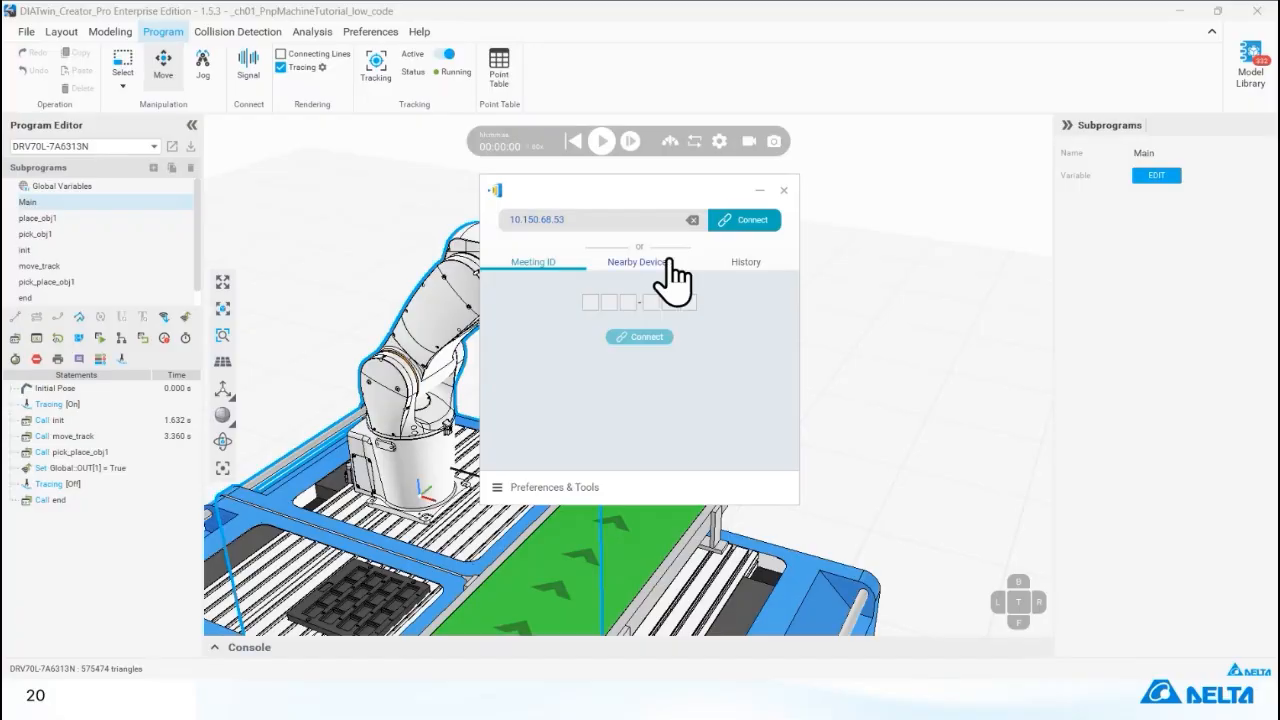
{"action": "left_click", "coordinate": [618, 264]}
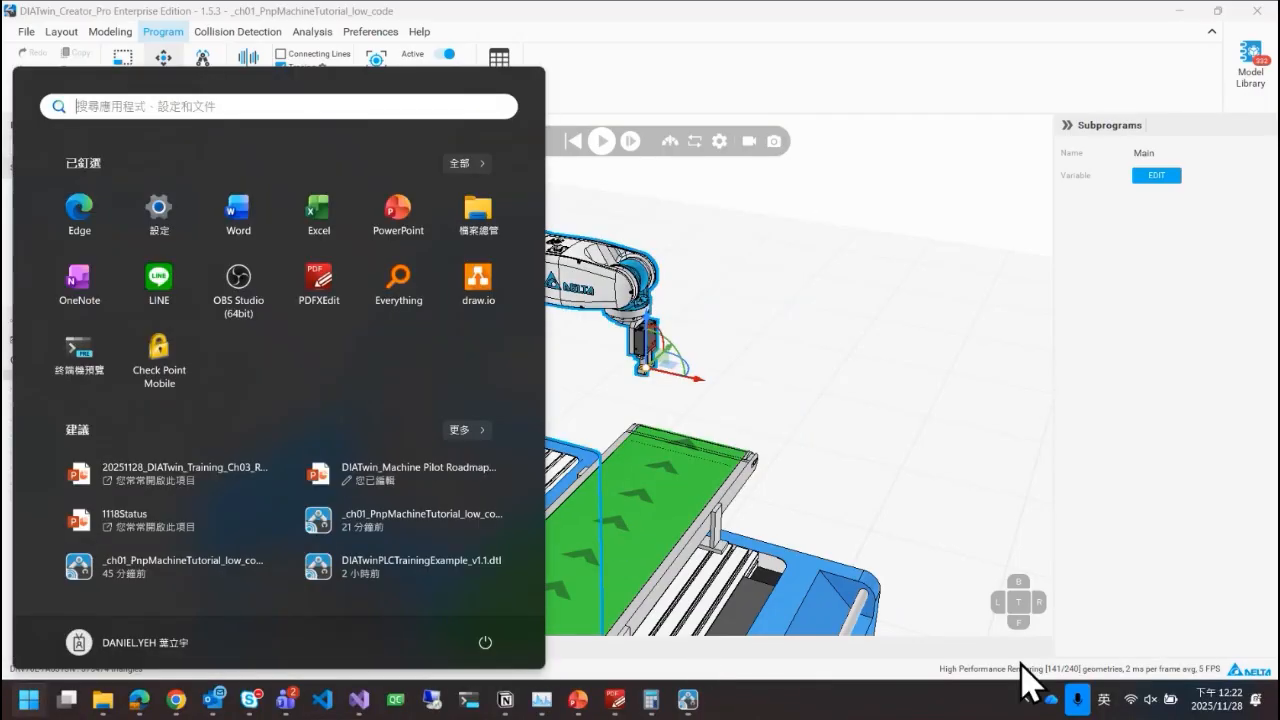
Check the computer's network quick settings and the running processes in Task Manager, and minimize it.
{"action": "left_click", "coordinate": [1150, 699]}
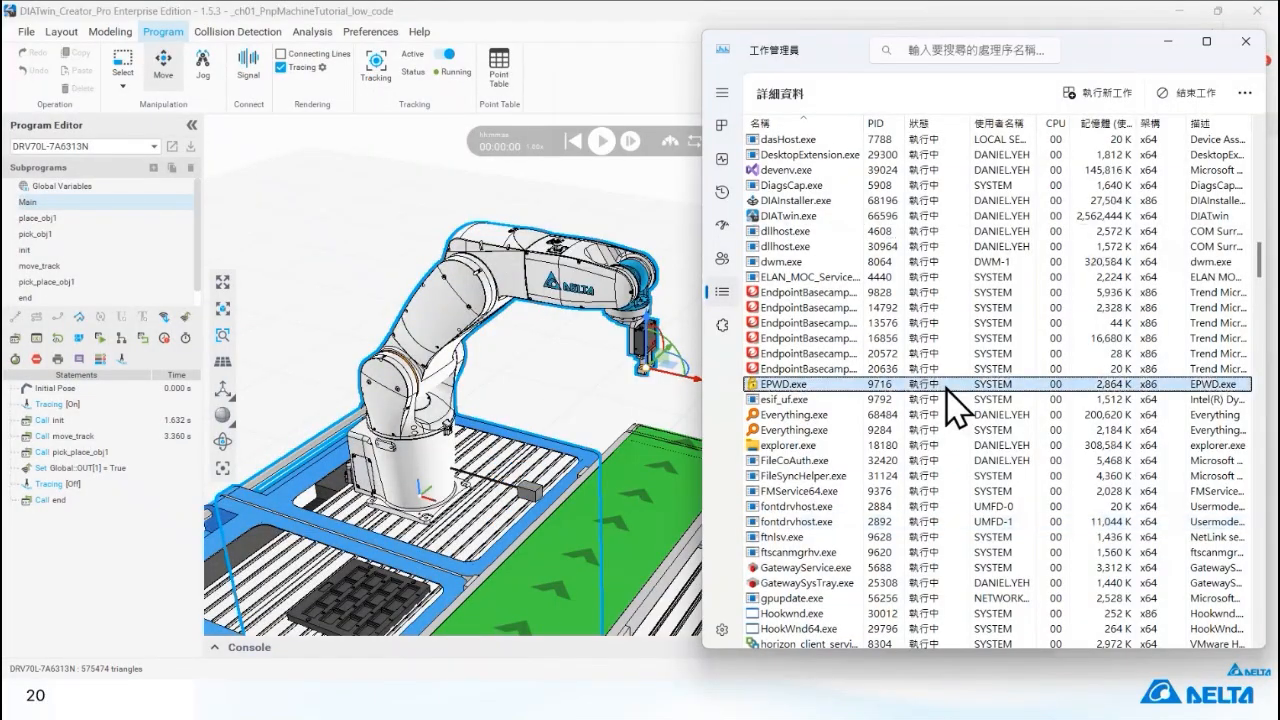
{"action": "scroll", "coordinate": [946, 388], "scroll_direction": "down", "scroll_amount": 20}
{"action": "scroll", "coordinate": [946, 388], "scroll_direction": "down", "scroll_amount": 1}
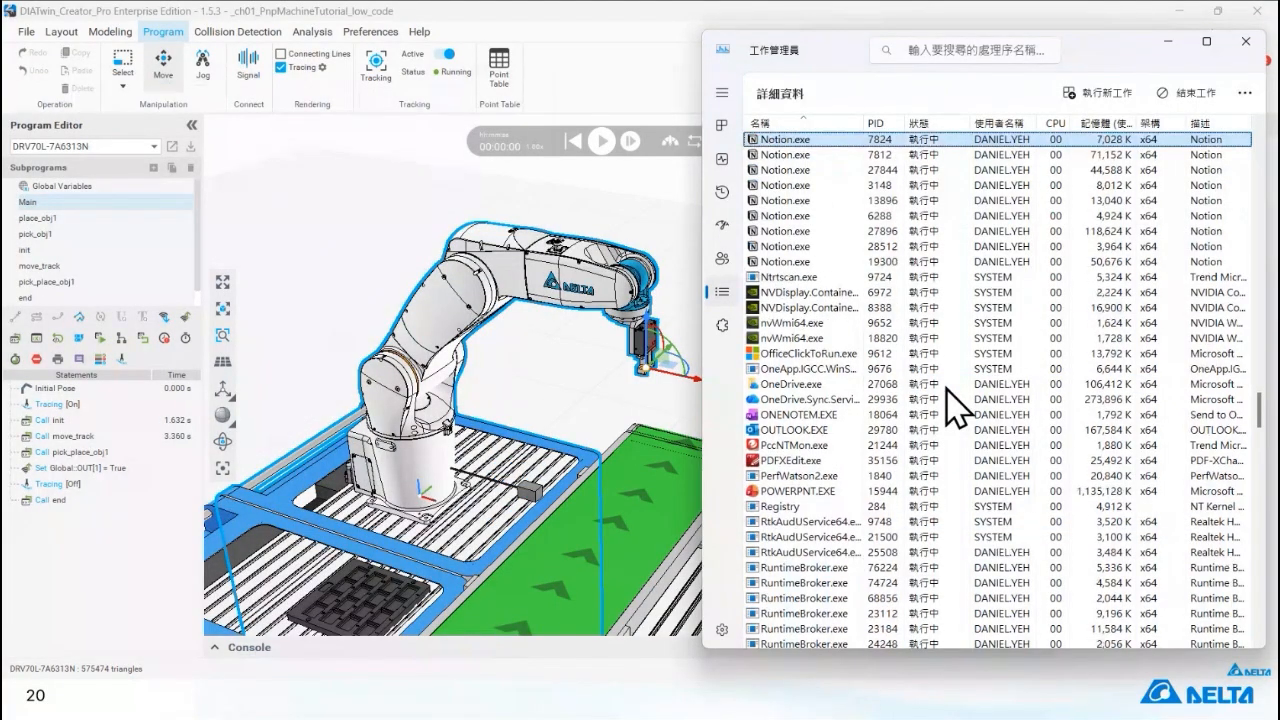
{"action": "left_click", "coordinate": [1168, 42]}
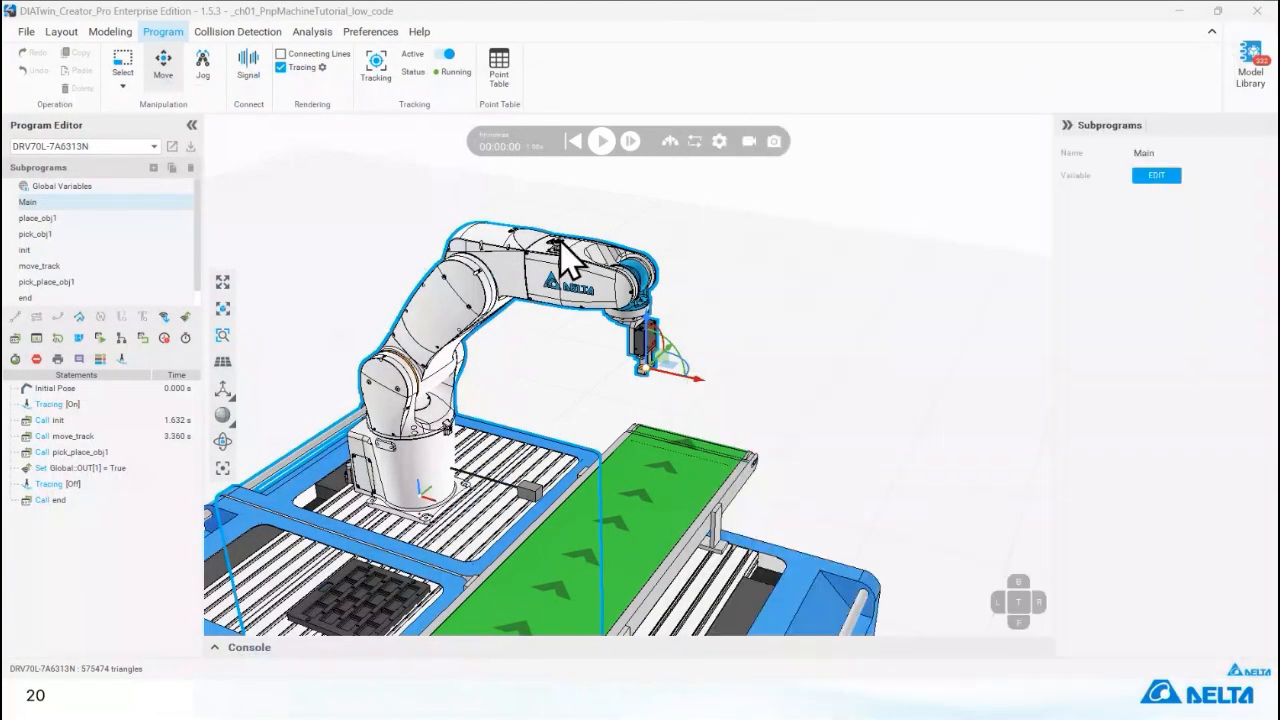
Reopen NovoConnect and move its window aside so the robot arm in DIATwin Creator is uncovered.
{"action": "key", "text": "super"}
{"action": "left_click", "coordinate": [245, 107]}
{"action": "left_click", "coordinate": [175, 178]}
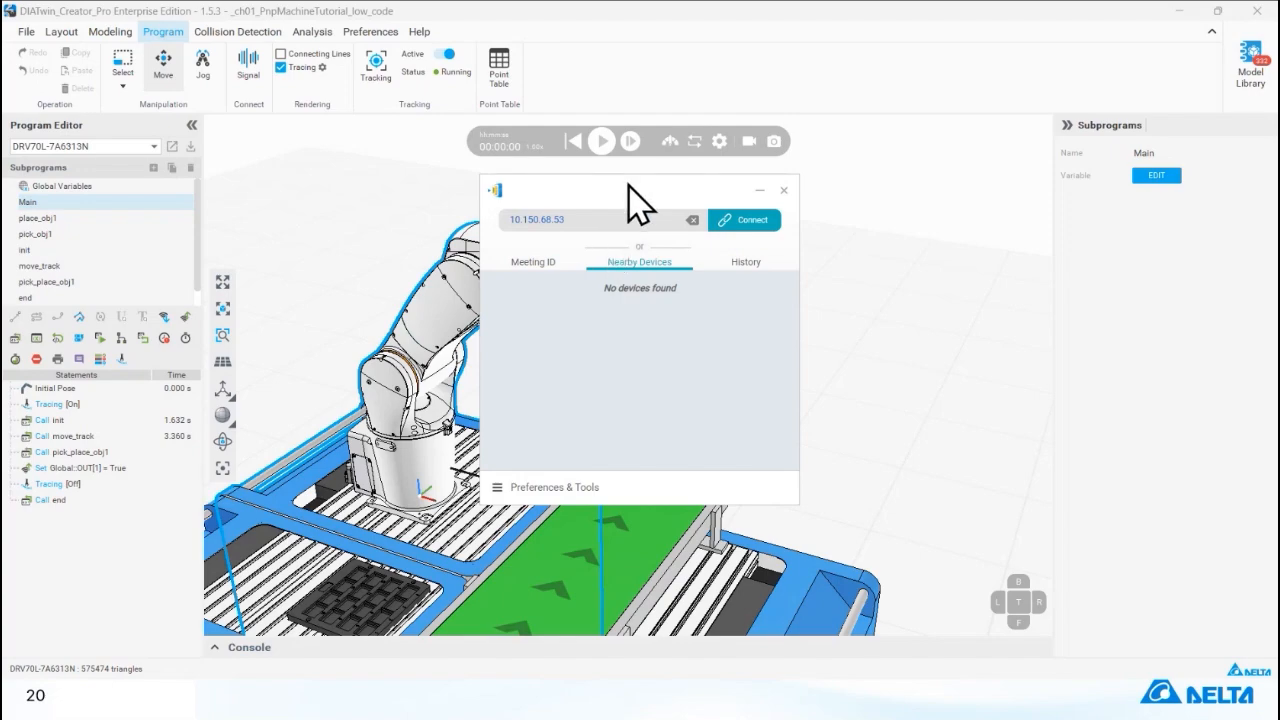
{"action": "left_click_drag", "start_coordinate": [628, 190], "coordinate": [935, 260]}
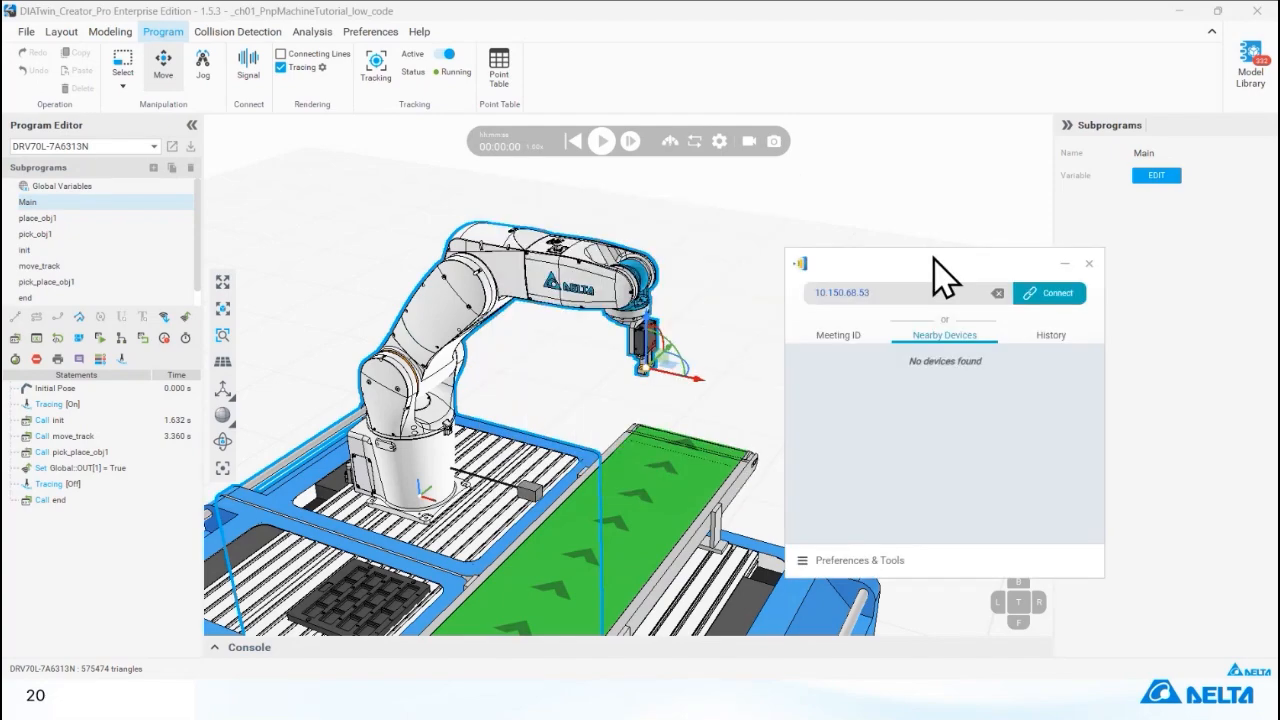
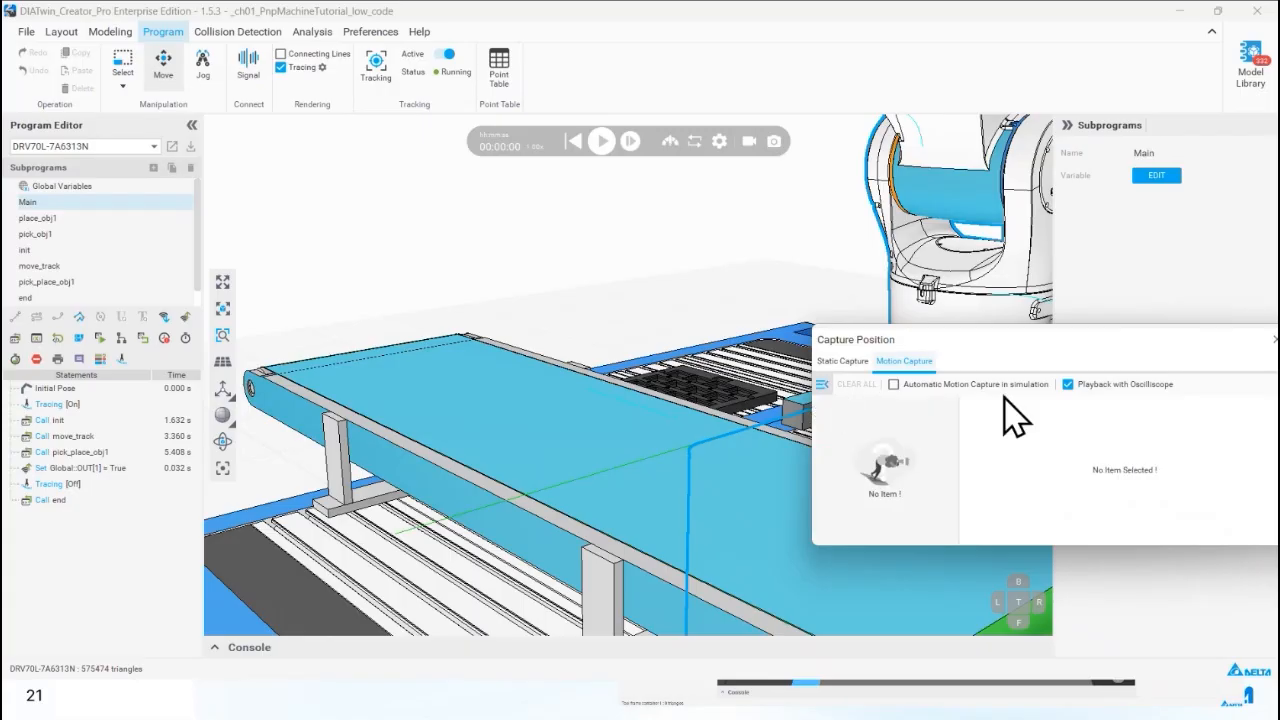
Turn off Playback with Oscilloscope for motion capture, enlarge the Capture Position window and close it.
{"action": "left_click", "coordinate": [990, 400]}
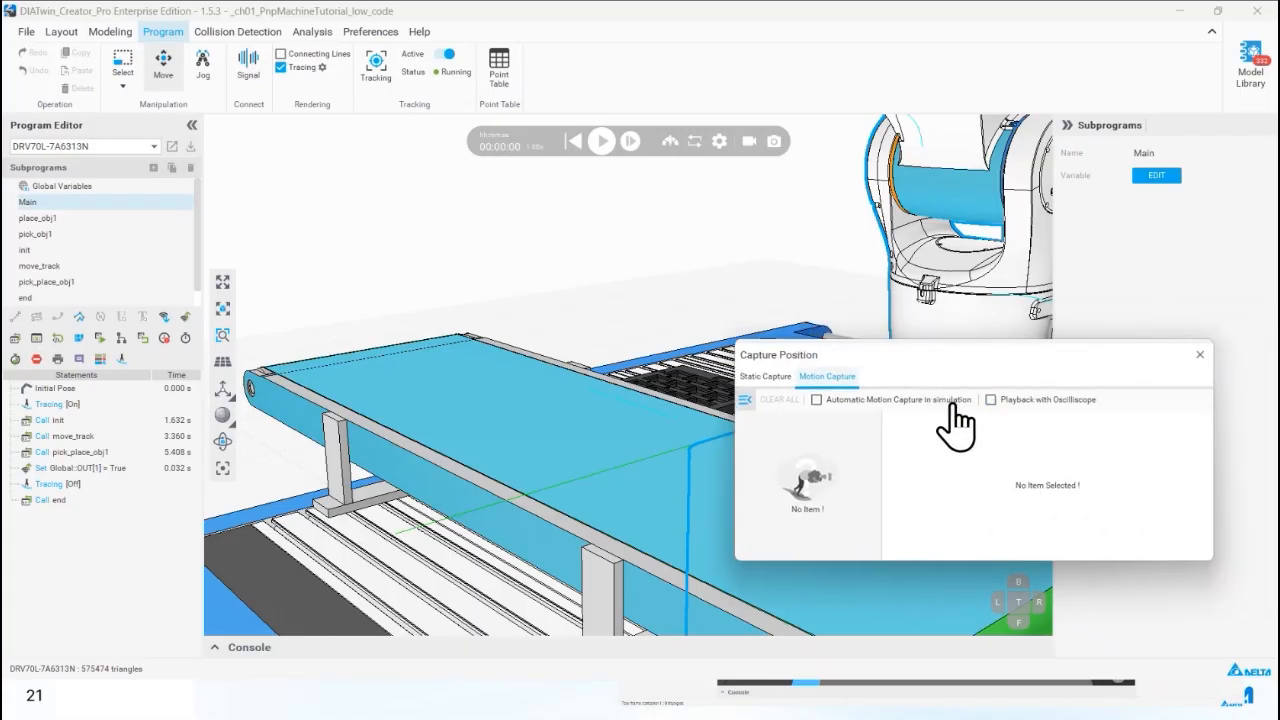
{"action": "left_click", "coordinate": [746, 400]}
{"action": "left_click", "coordinate": [746, 400]}
{"action": "left_click_drag", "start_coordinate": [727, 340], "coordinate": [693, 278]}
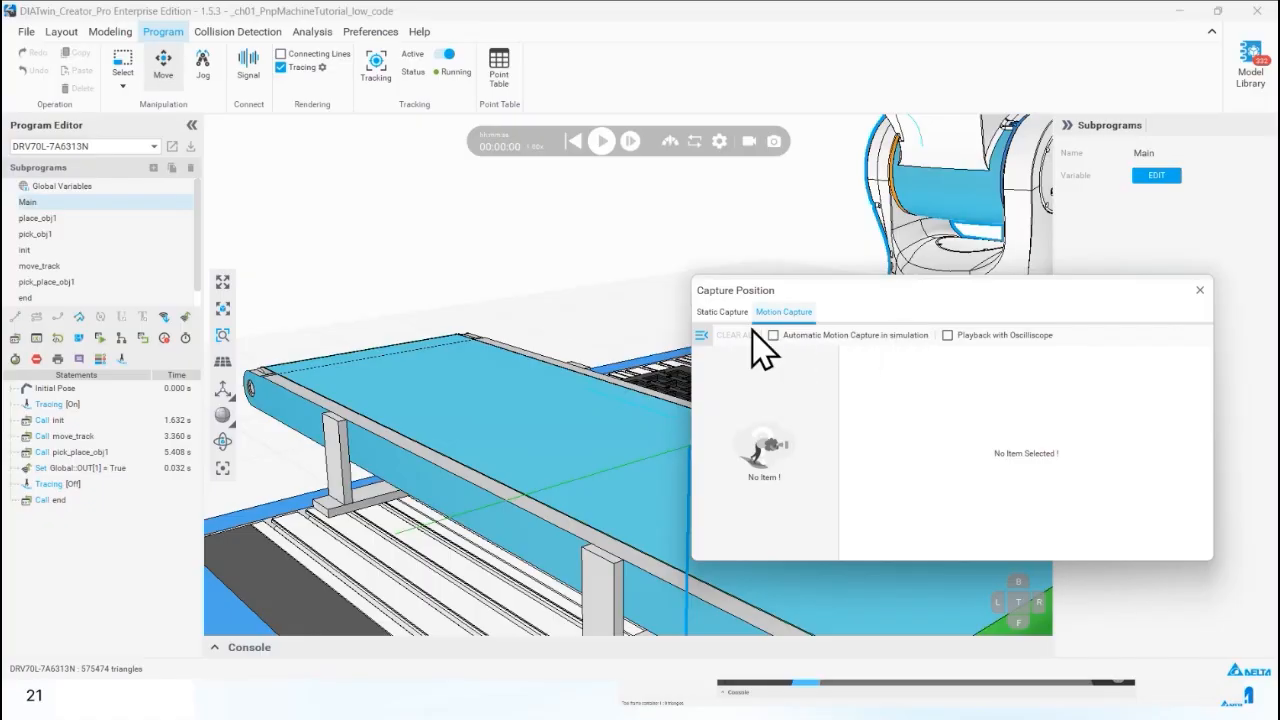
{"action": "left_click", "coordinate": [702, 337]}
{"action": "left_click", "coordinate": [702, 337]}
{"action": "left_click", "coordinate": [1200, 290]}
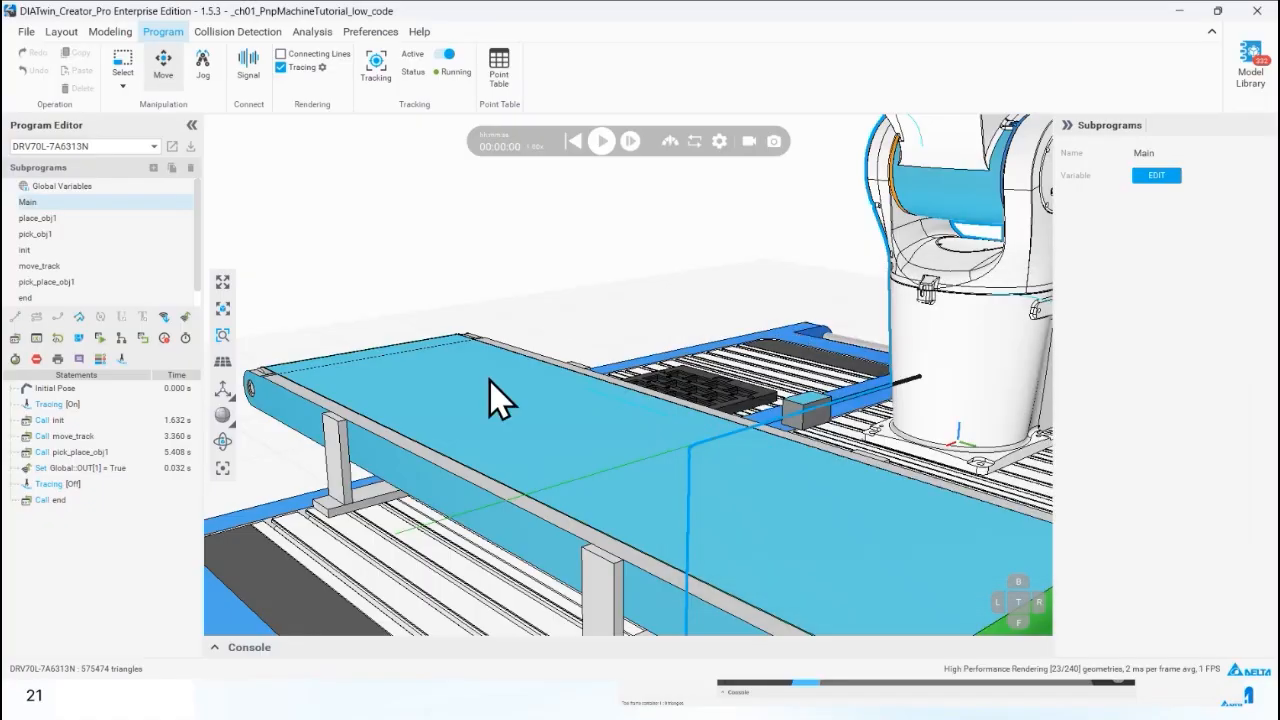
Reopen Capture Position on its motion capture settings and briefly start and stop the simulation.
{"action": "left_click", "coordinate": [222, 468]}
{"action": "left_click", "coordinate": [712, 312]}
{"action": "left_click", "coordinate": [775, 314]}
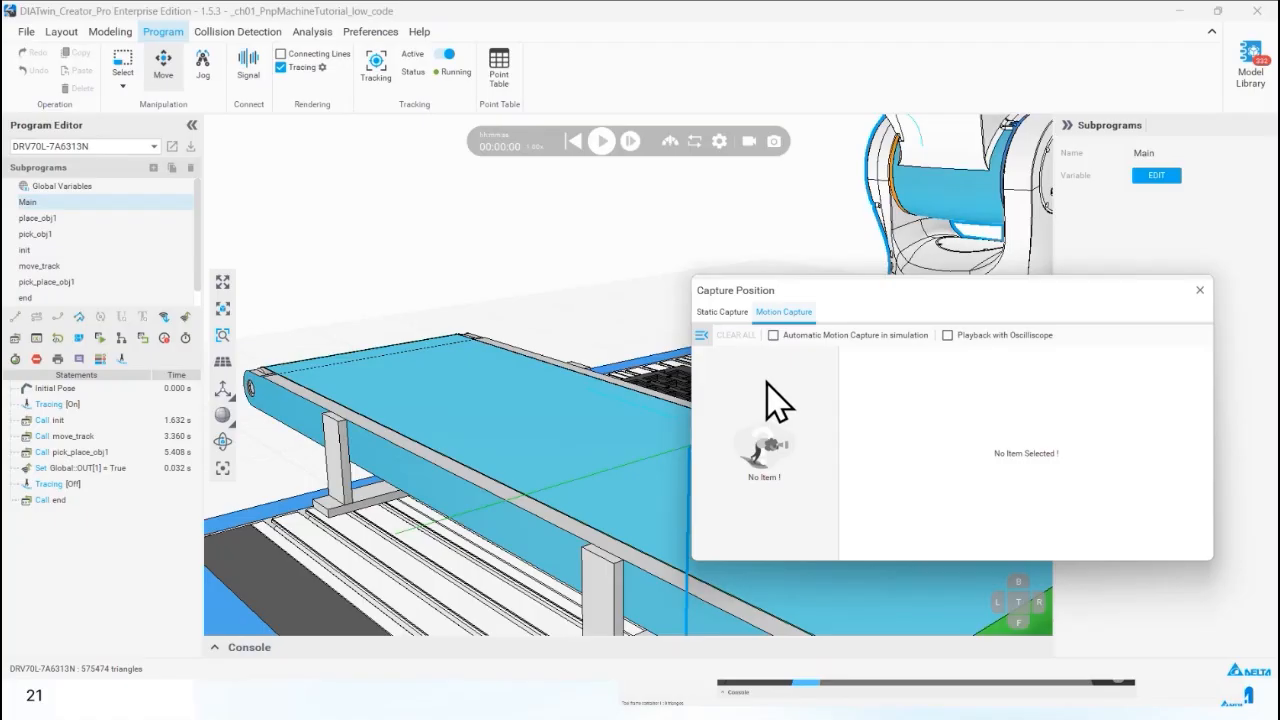
{"action": "left_click", "coordinate": [601, 141]}
{"action": "left_click", "coordinate": [601, 142]}
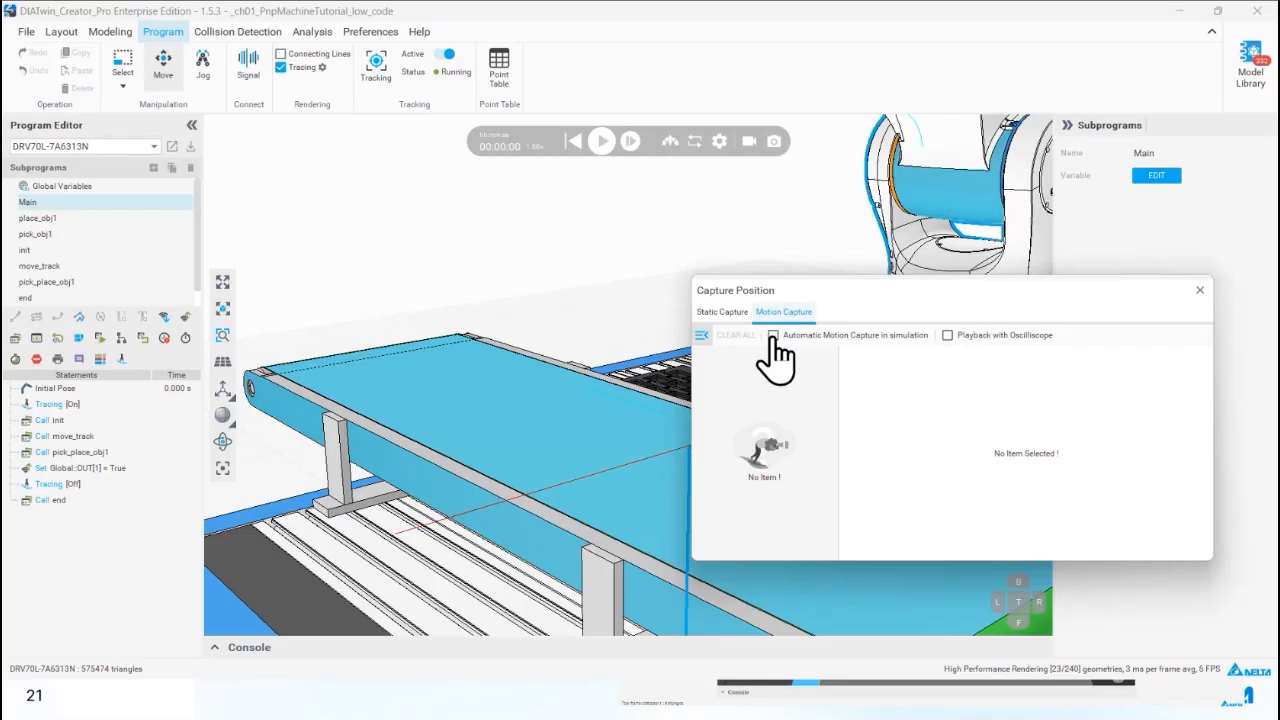
Enable automatic motion capture in simulation and record a run of the pick-and-place program past the part placement.
{"action": "left_click", "coordinate": [773, 335]}
{"action": "left_click", "coordinate": [601, 141]}
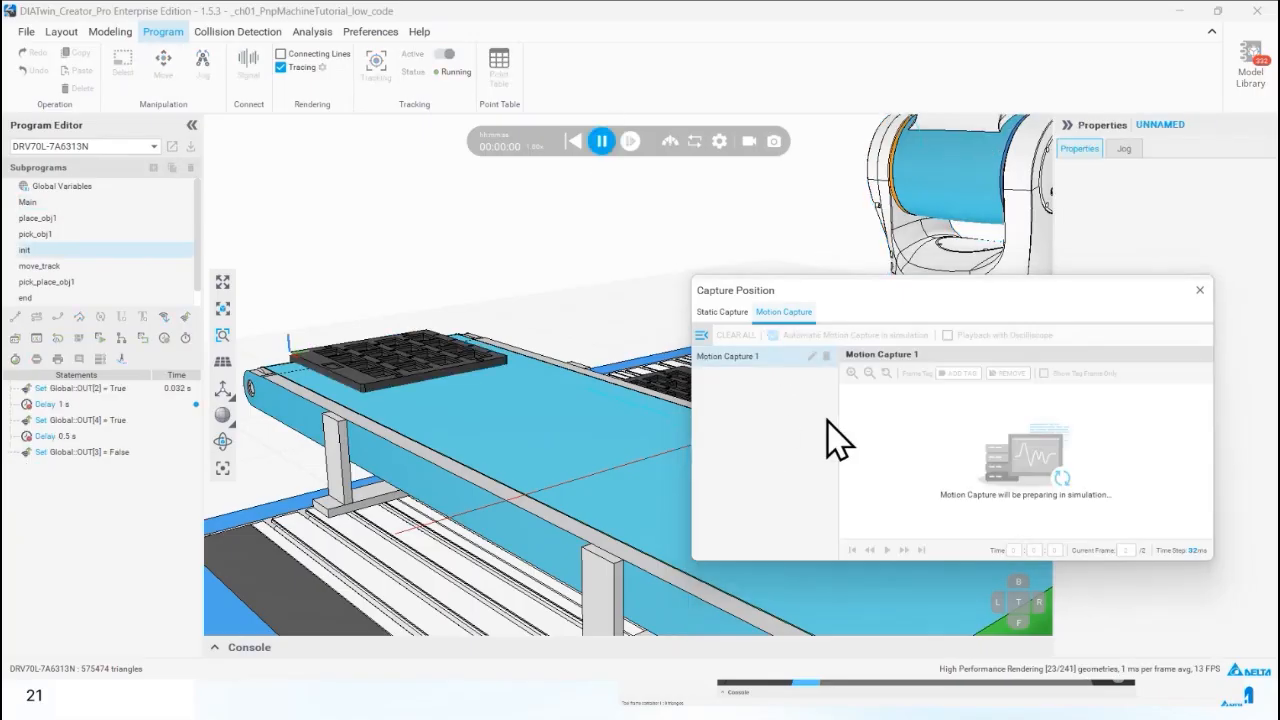
{"action": "left_click_drag", "start_coordinate": [923, 300], "coordinate": [948, 322]}
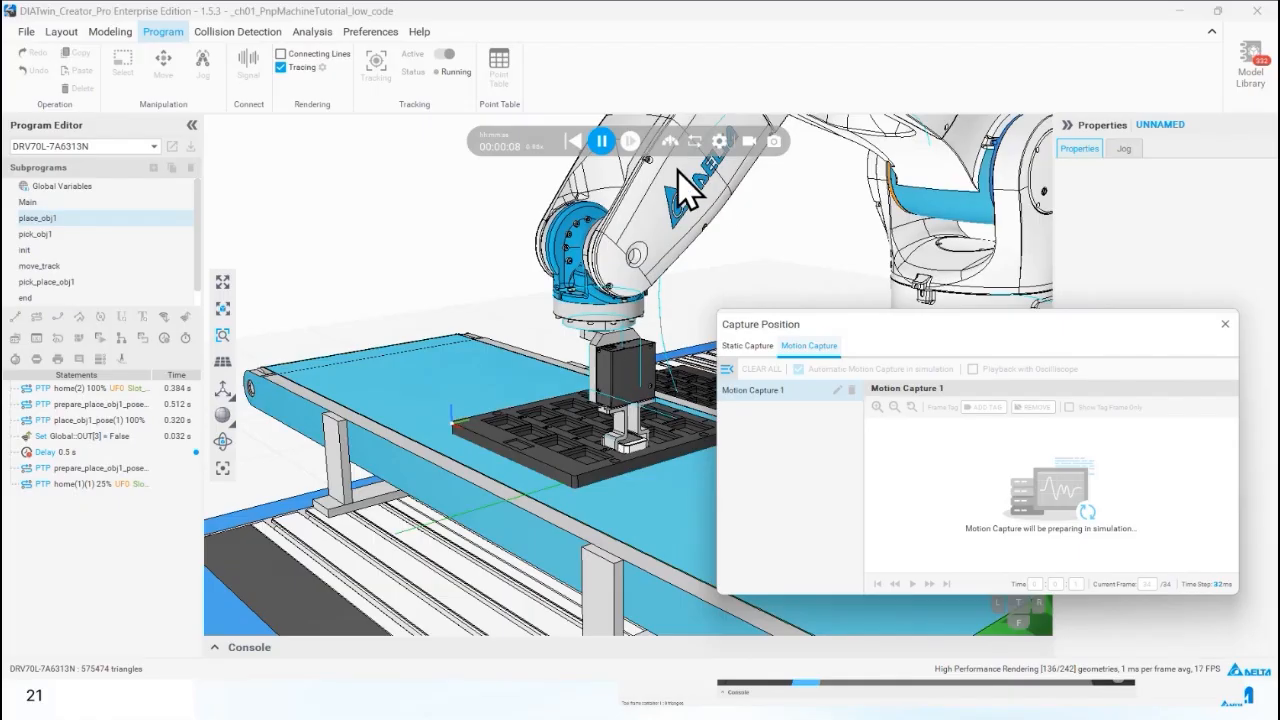
{"action": "left_click", "coordinate": [602, 142]}
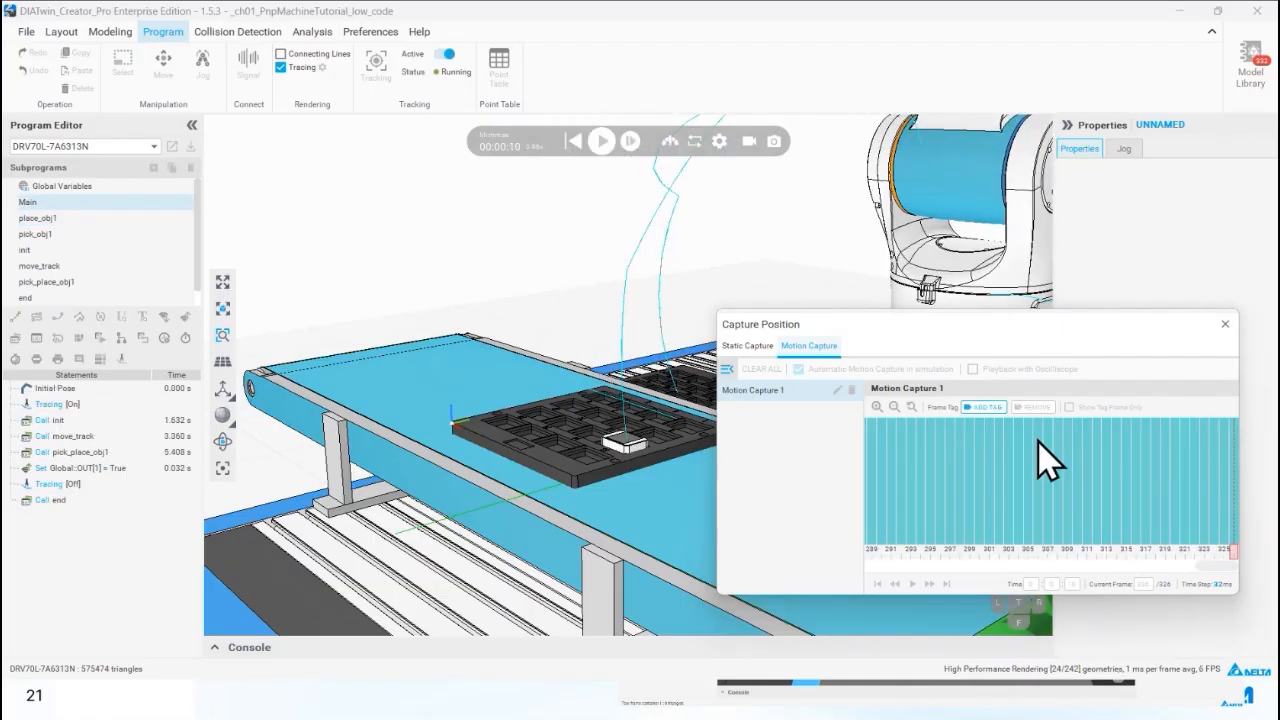
Examine the robot's poses at different frames along the Motion Capture 1 timeline.
{"action": "right_click_drag", "start_coordinate": [648, 438], "coordinate": [987, 392]}
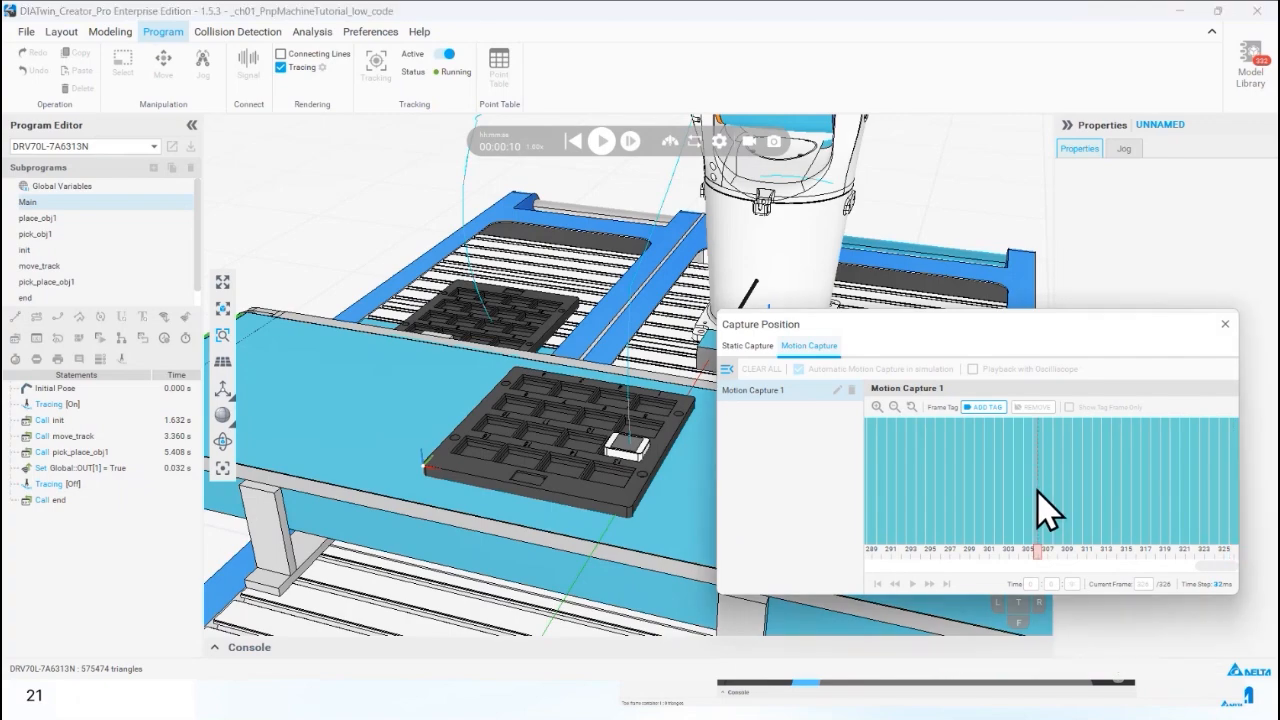
{"action": "left_click", "coordinate": [951, 484]}
{"action": "scroll", "coordinate": [663, 437], "scroll_direction": "down", "scroll_amount": 4}
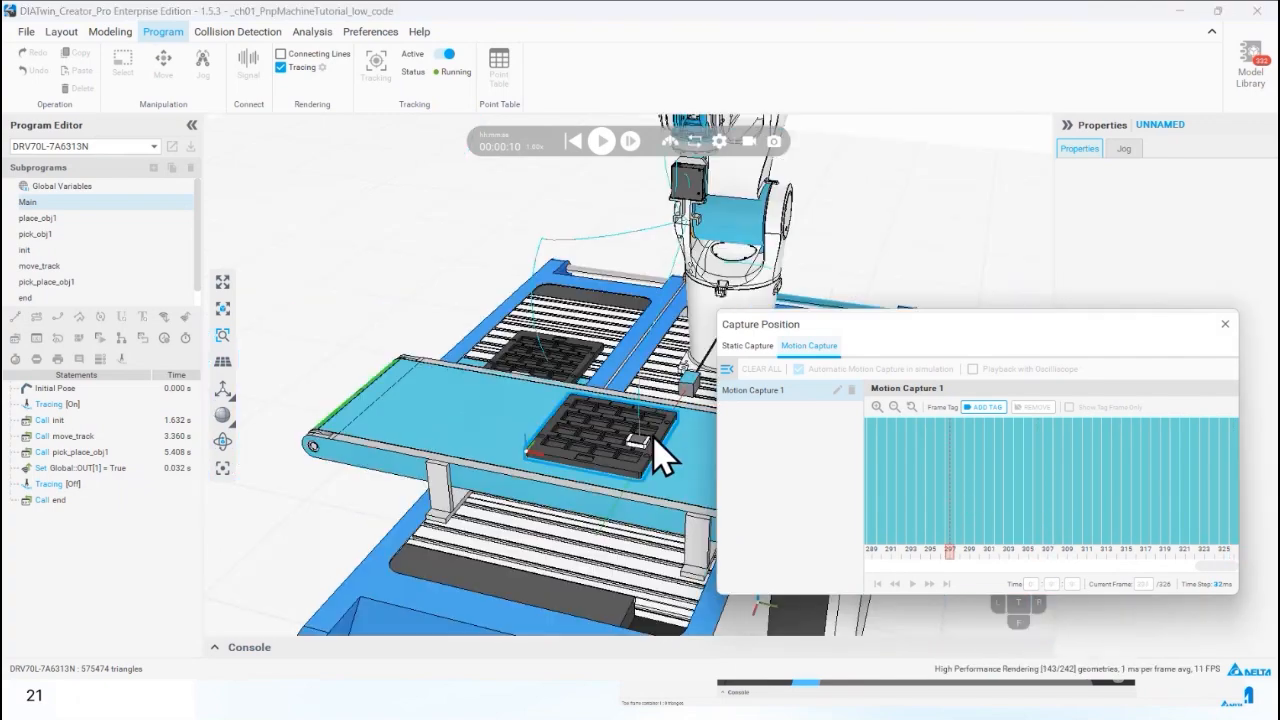
{"action": "left_click", "coordinate": [925, 567]}
{"action": "left_click_drag", "start_coordinate": [937, 569], "coordinate": [1067, 558]}
{"action": "left_click", "coordinate": [1108, 486]}
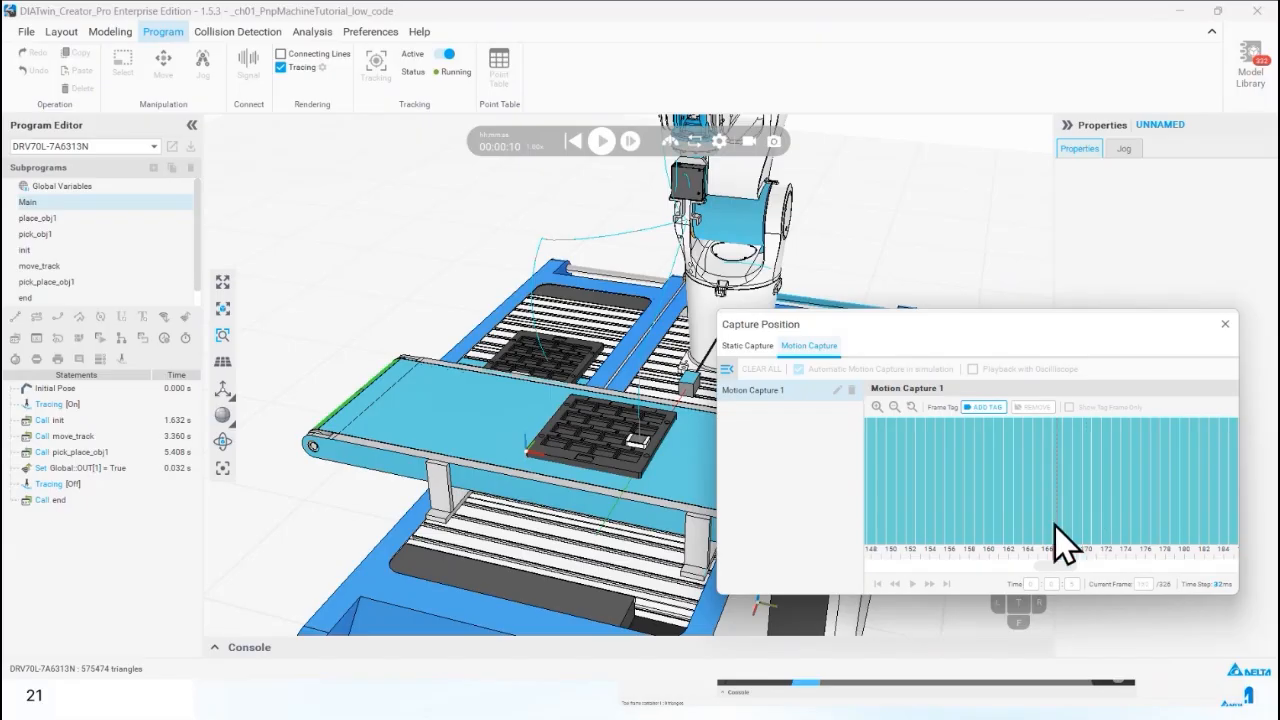
{"action": "left_click_drag", "start_coordinate": [1040, 563], "coordinate": [1123, 563]}
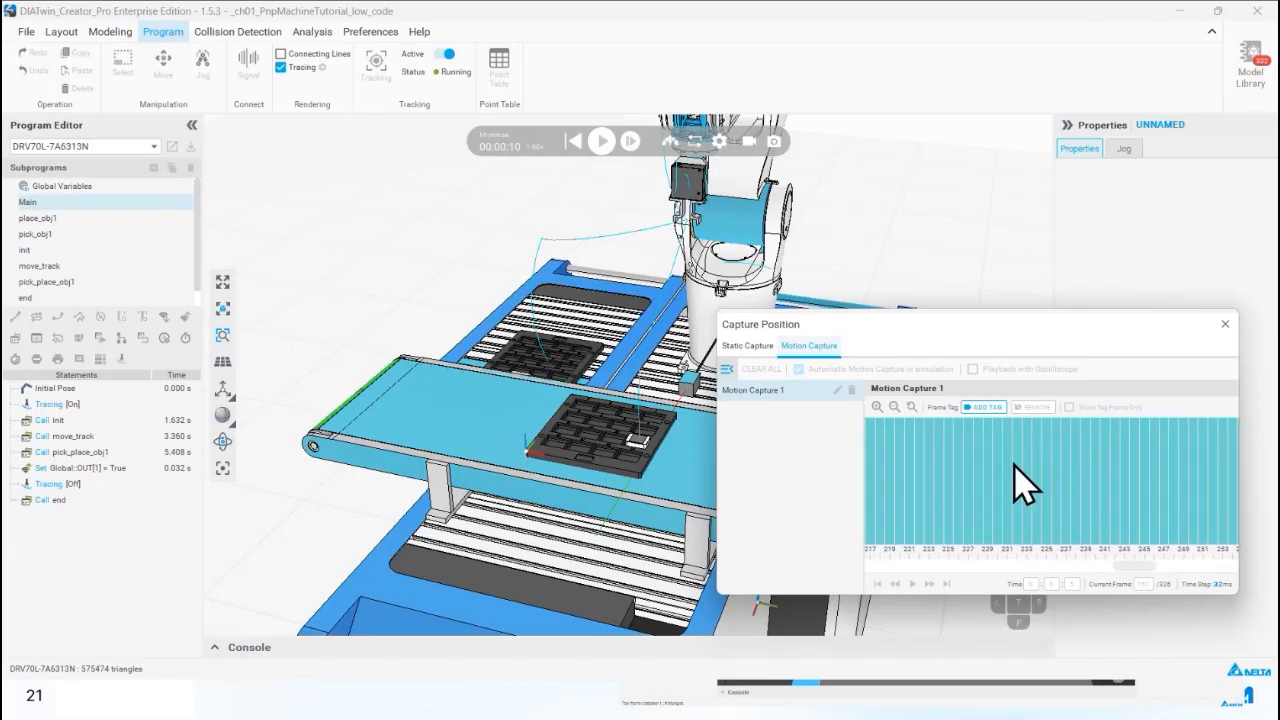
Reset the simulation and bring the robot to its recorded pose at frame 273 of Motion Capture 1.
{"action": "left_click", "coordinate": [576, 141]}
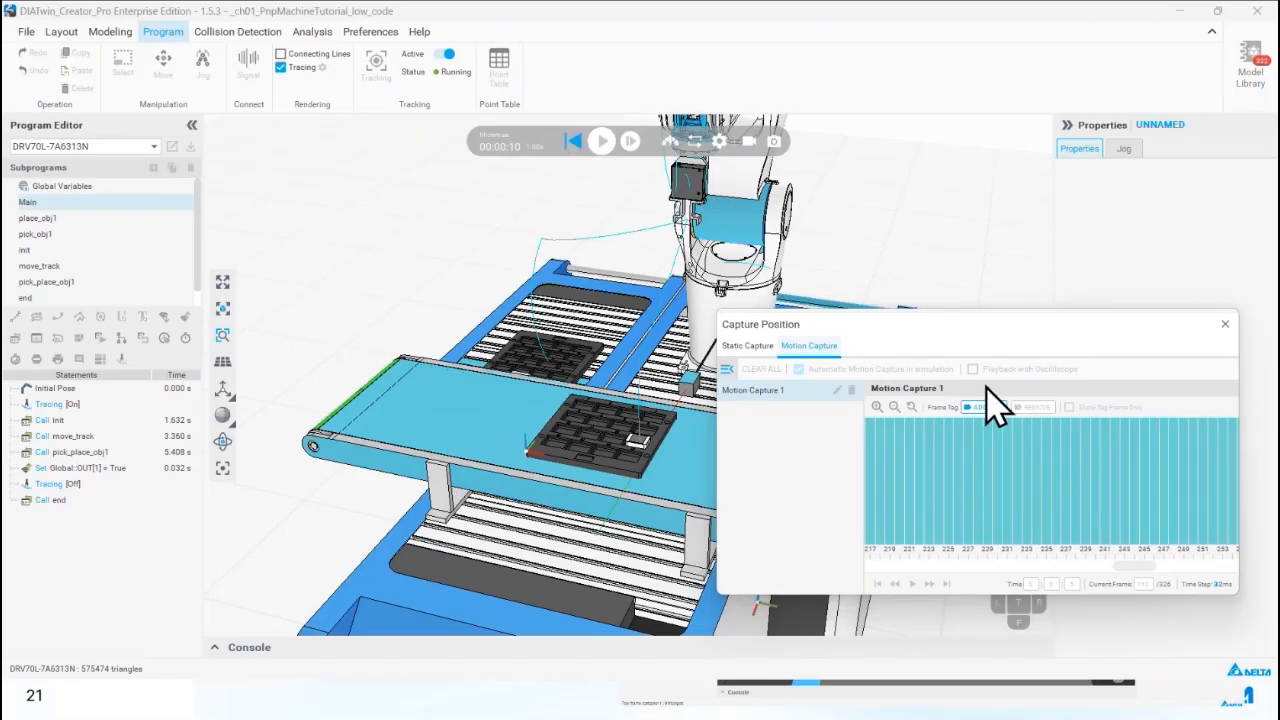
{"action": "left_click_drag", "start_coordinate": [905, 565], "coordinate": [1152, 566]}
{"action": "left_click", "coordinate": [1105, 508]}
{"action": "left_click", "coordinate": [1134, 488]}
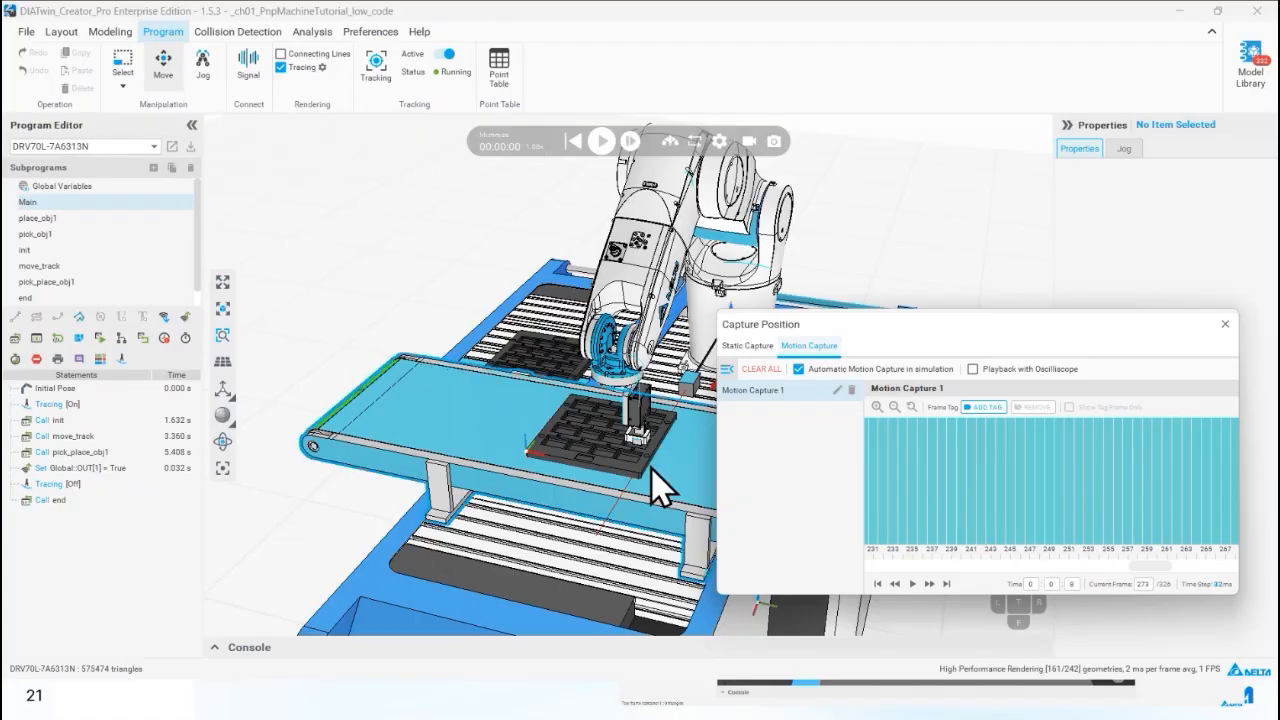
Jog the tool frame about 50 mm in negative Y from the placed part and add a PTP statement at the end of Main.
{"action": "scroll", "coordinate": [657, 480], "scroll_direction": "up", "scroll_amount": 3}
{"action": "middle_click_drag", "start_coordinate": [597, 470], "coordinate": [646, 480]}
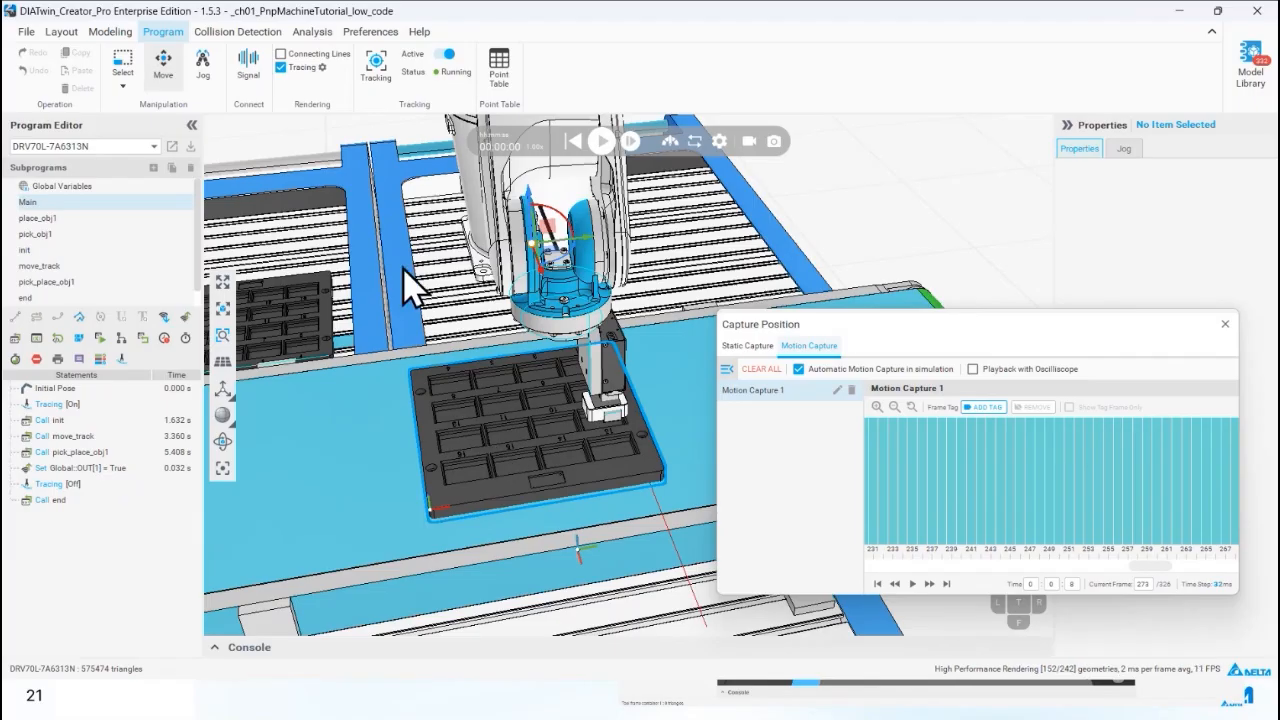
{"action": "left_click", "coordinate": [204, 66]}
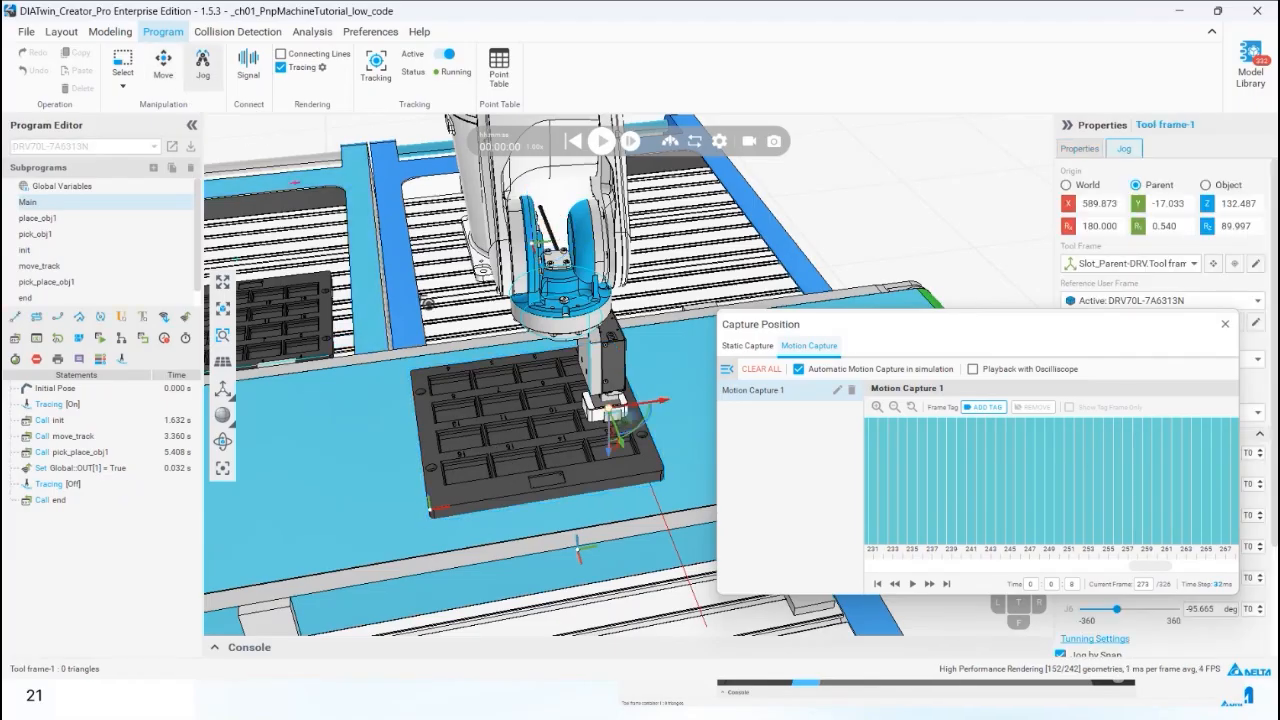
{"action": "scroll", "coordinate": [580, 400], "scroll_direction": "up", "scroll_amount": 4}
{"action": "mouse_move", "coordinate": [580, 400]}
{"action": "right_mouse_down"}
{"action": "mouse_move", "coordinate": [730, 325]}
{"action": "mouse_move", "coordinate": [610, 365]}
{"action": "mouse_move", "coordinate": [585, 405]}
{"action": "right_mouse_up"}
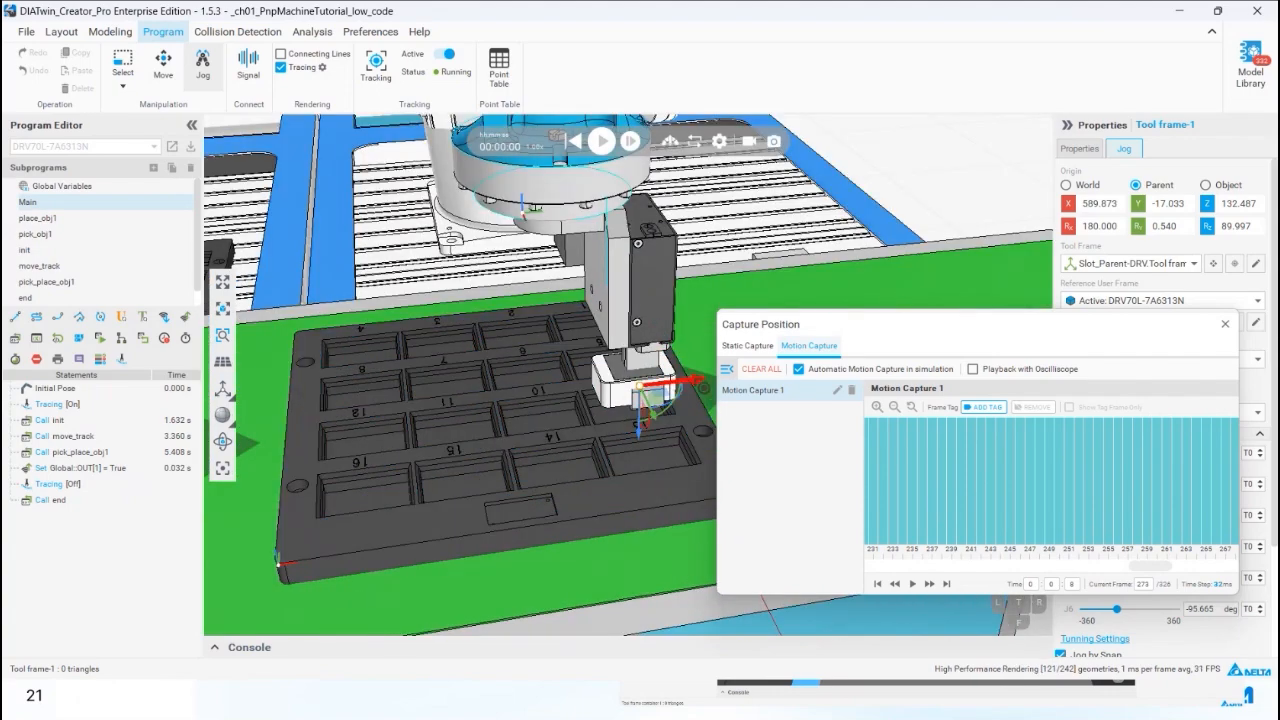
{"action": "left_click_drag", "start_coordinate": [690, 380], "coordinate": [605, 395]}
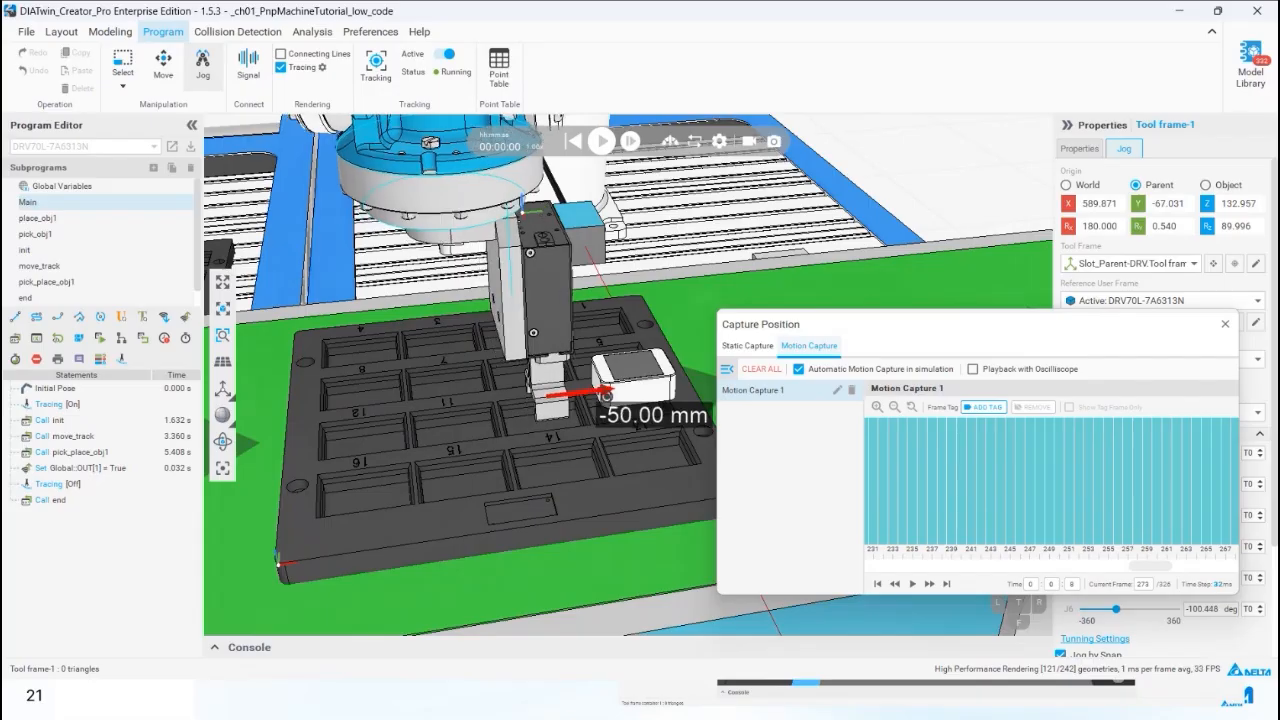
{"action": "left_click", "coordinate": [34, 320]}
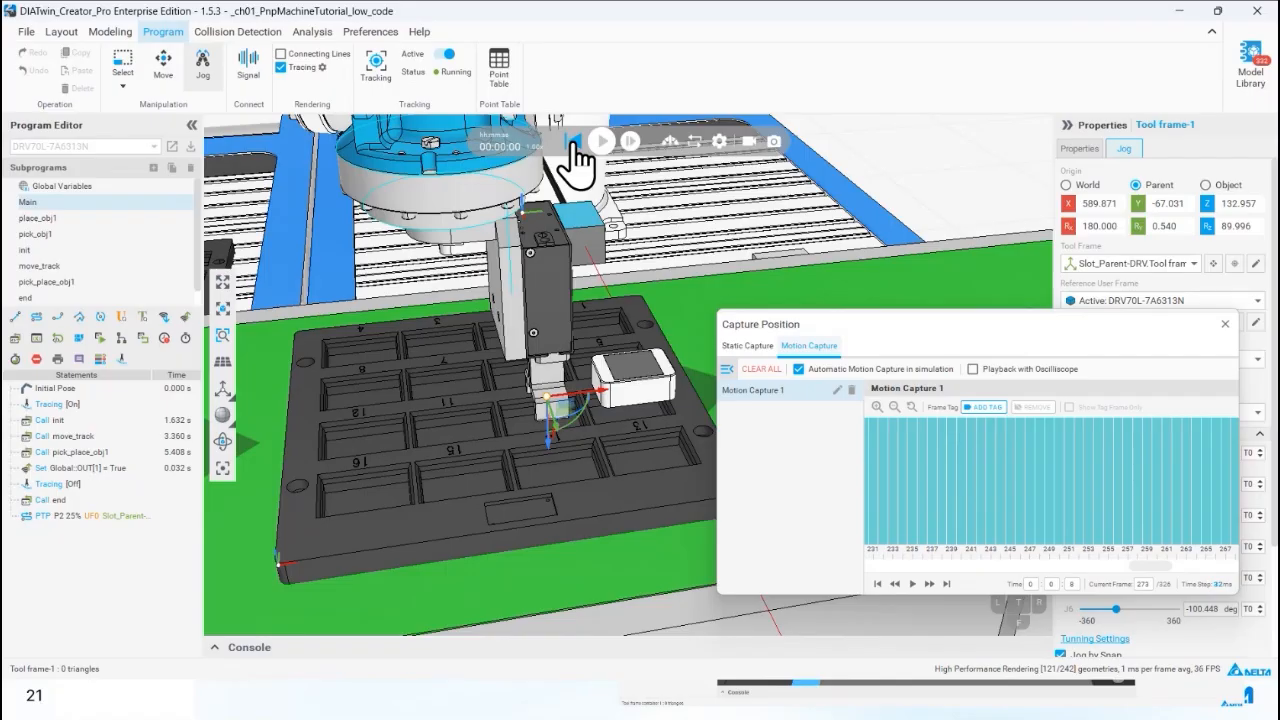
Record a second motion capture by running the simulation until the delay in the end subprogram, and reset it.
{"action": "left_click_drag", "start_coordinate": [950, 333], "coordinate": [975, 337]}
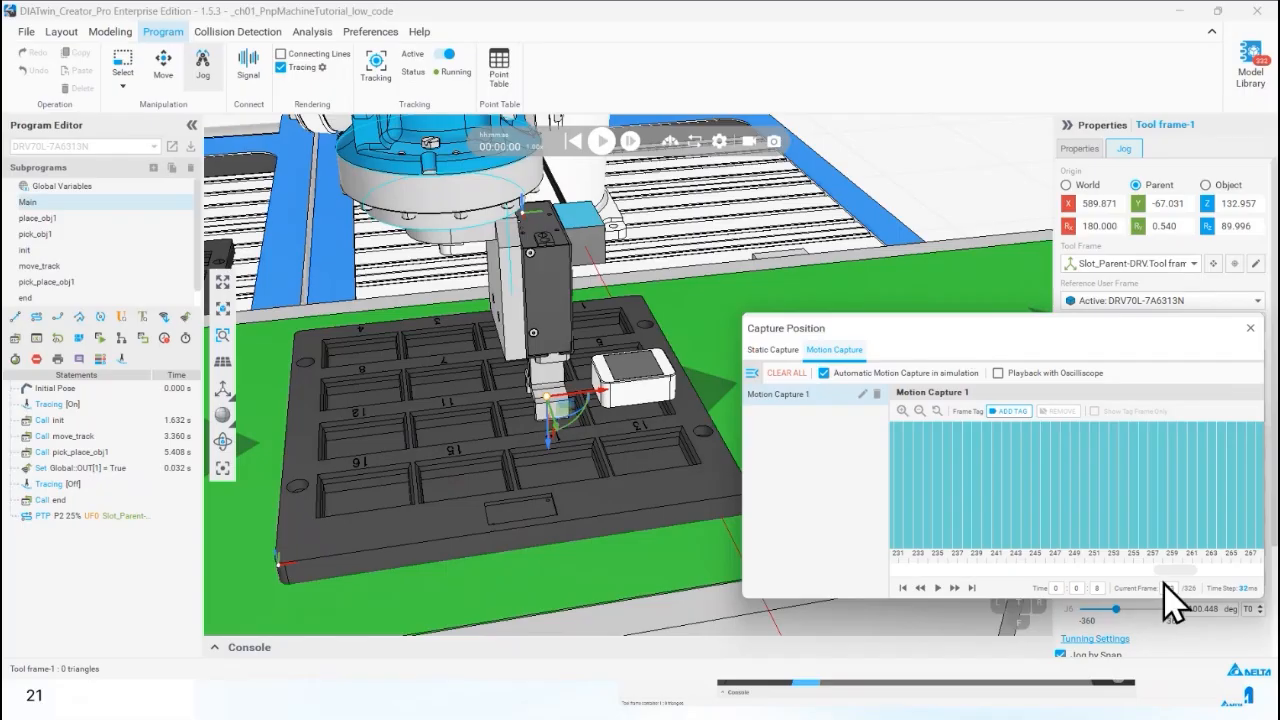
{"action": "left_click_drag", "start_coordinate": [1163, 571], "coordinate": [1185, 568]}
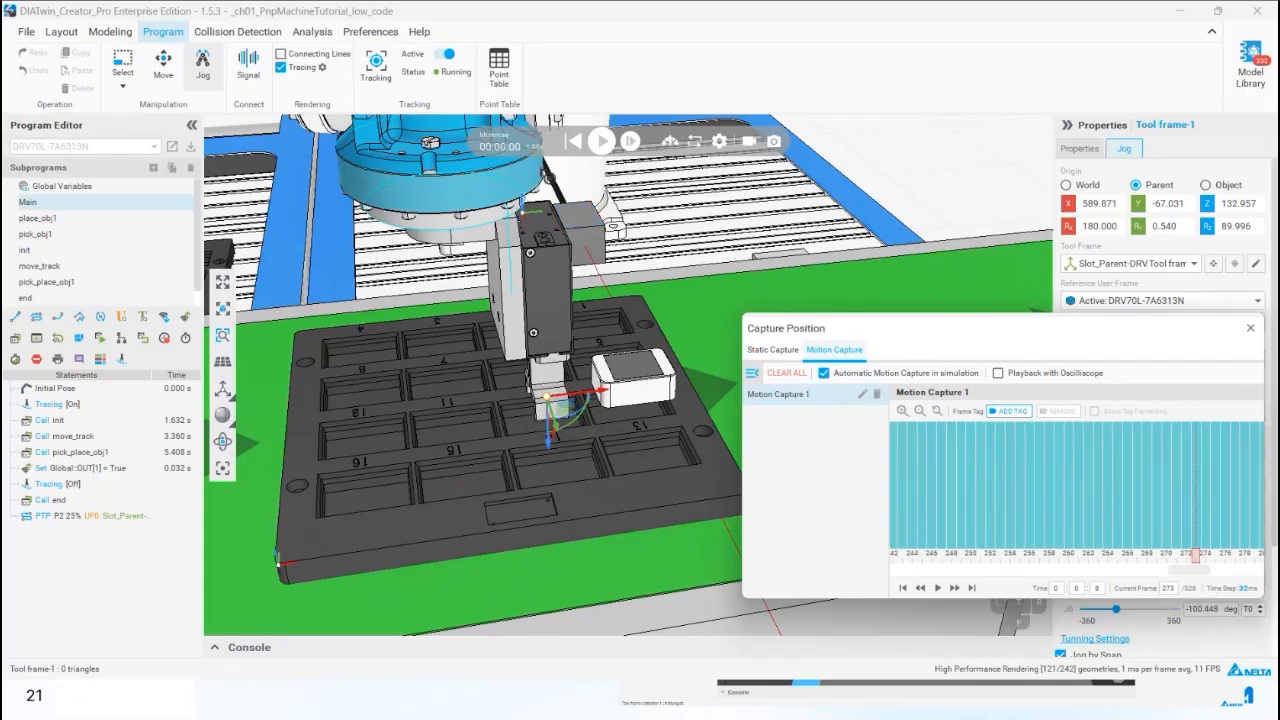
{"action": "left_click", "coordinate": [601, 141]}
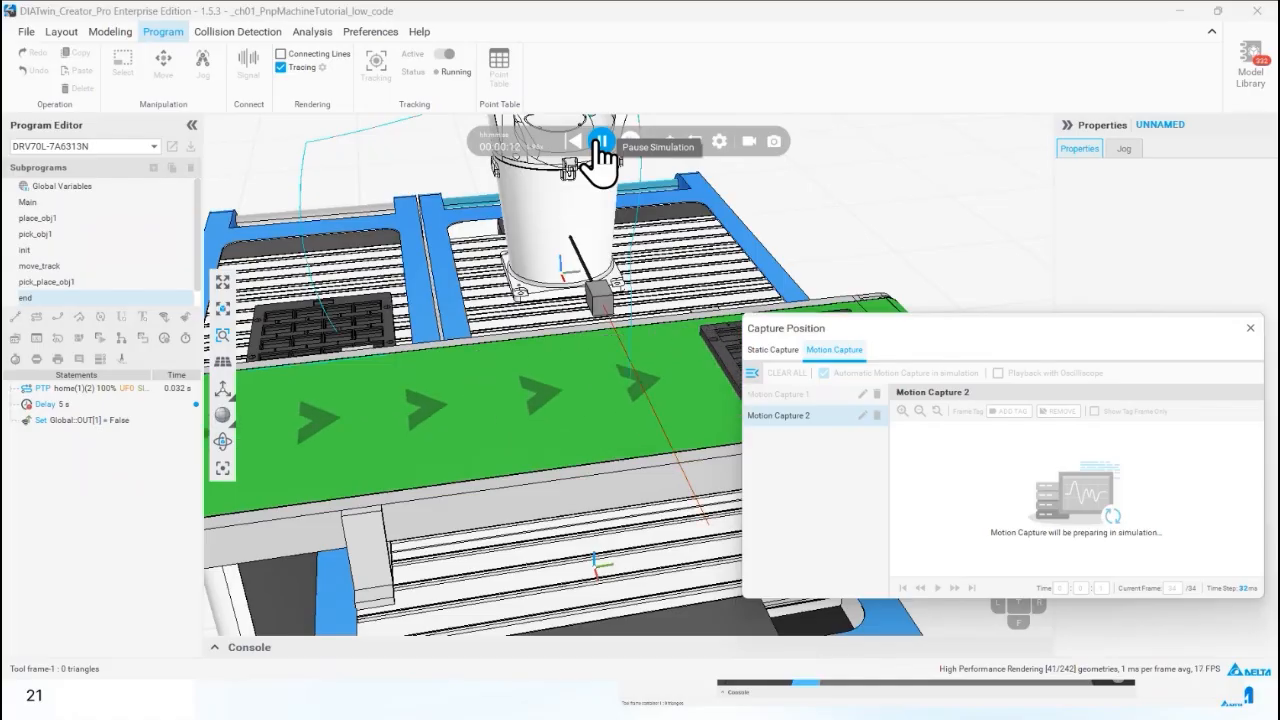
{"action": "left_click", "coordinate": [601, 143]}
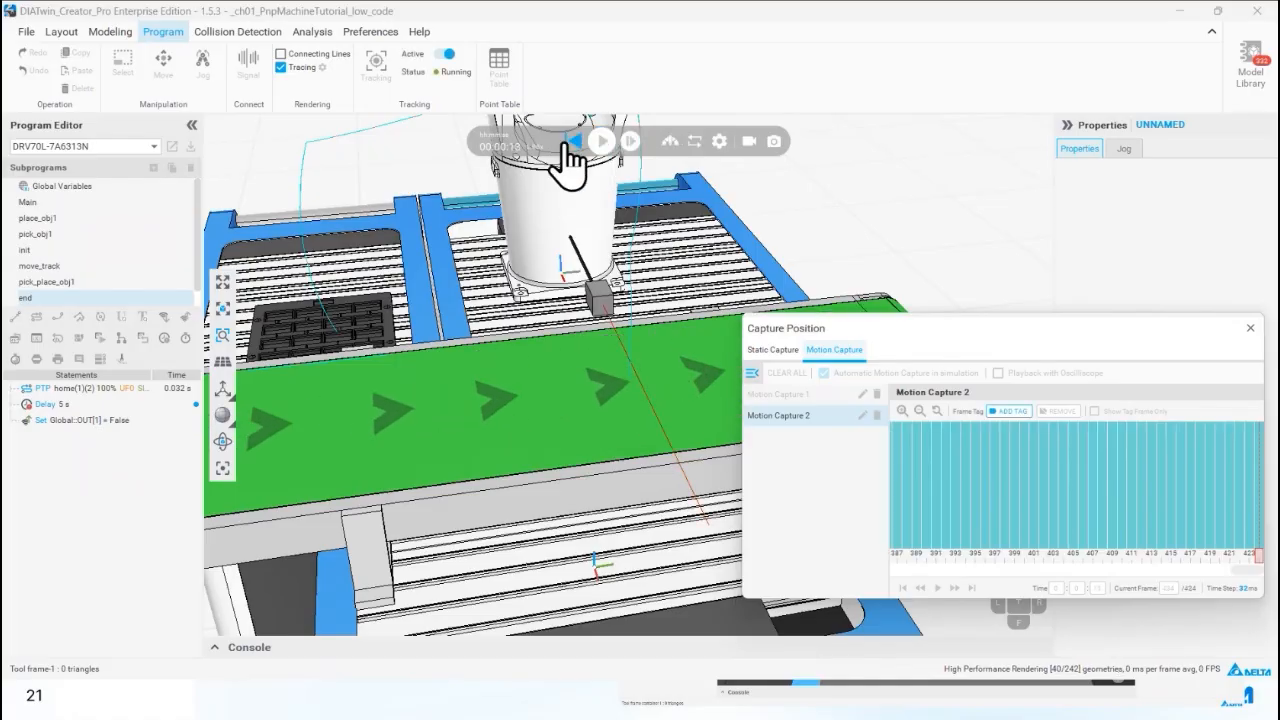
{"action": "left_click", "coordinate": [573, 141]}
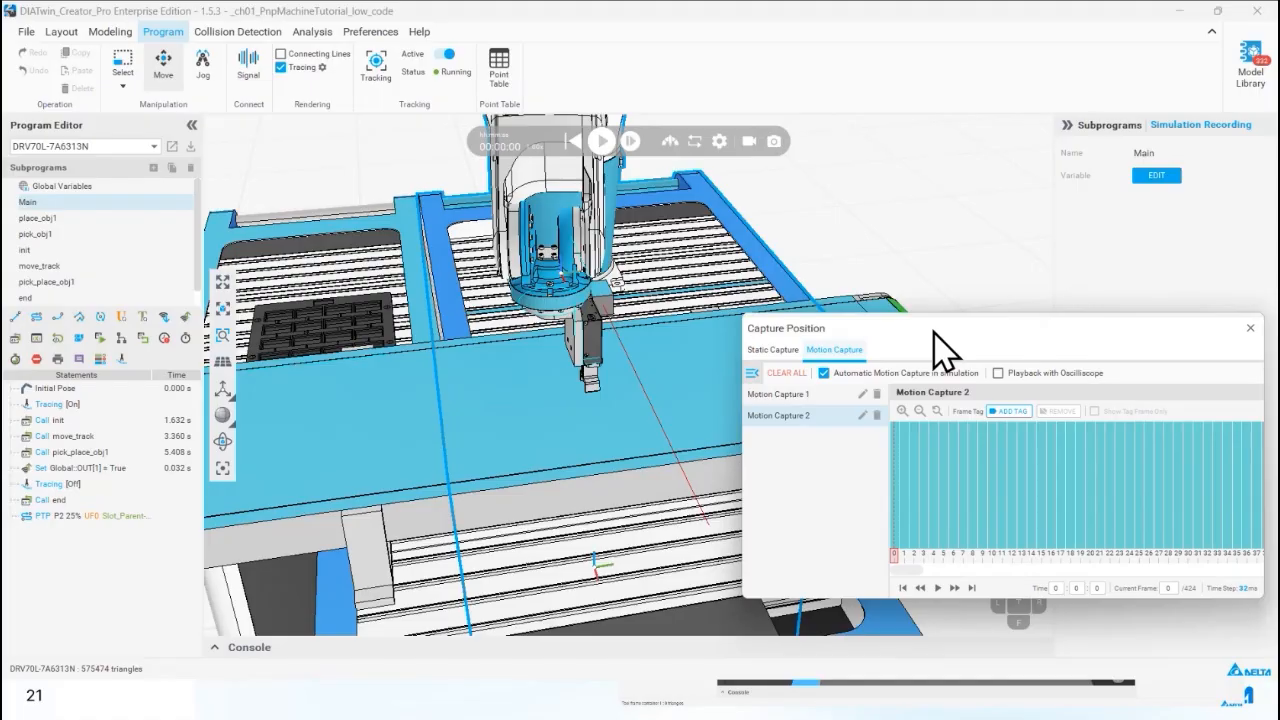
Bring the whole cell into view and record a third motion capture by running the simulation through the pick_obj1 subprogram.
{"action": "left_click_drag", "start_coordinate": [934, 331], "coordinate": [931, 341]}
{"action": "scroll", "coordinate": [572, 425], "scroll_direction": "down", "scroll_amount": 5}
{"action": "mouse_move", "coordinate": [545, 412]}
{"action": "middle_mouse_down"}
{"action": "mouse_move", "coordinate": [634, 408]}
{"action": "mouse_move", "coordinate": [552, 396]}
{"action": "middle_mouse_up"}
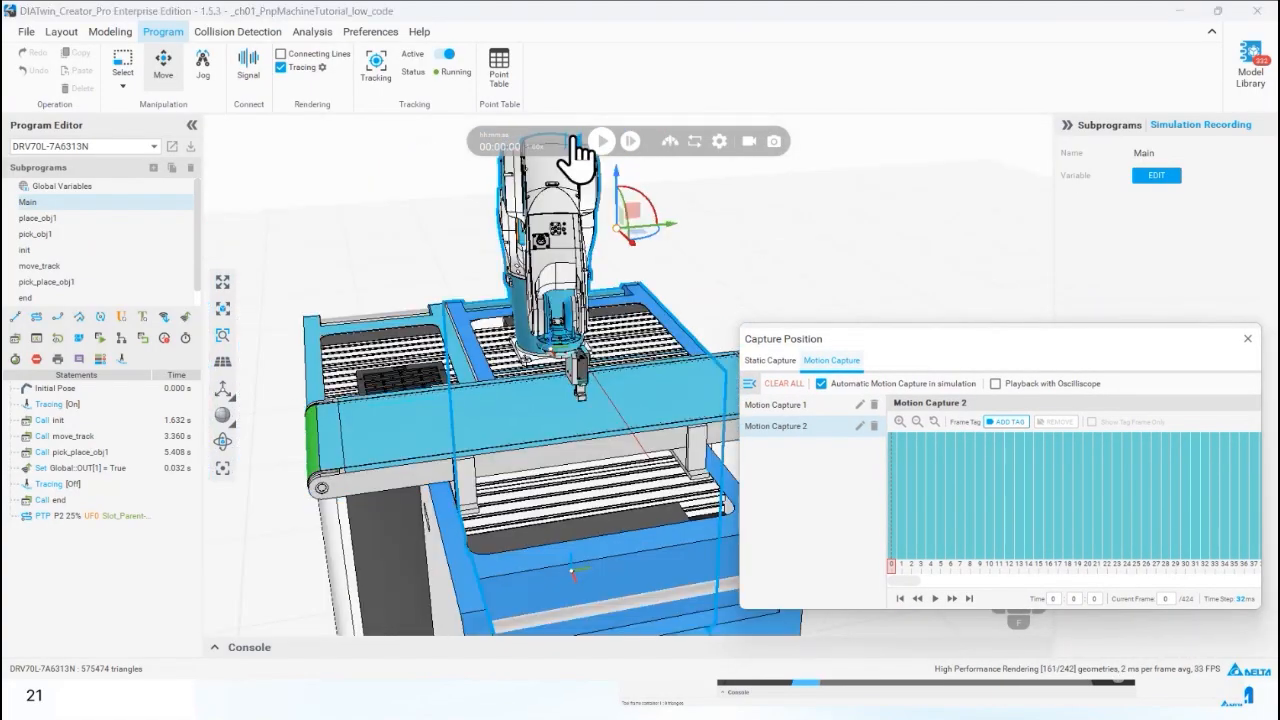
{"action": "left_click", "coordinate": [602, 144]}
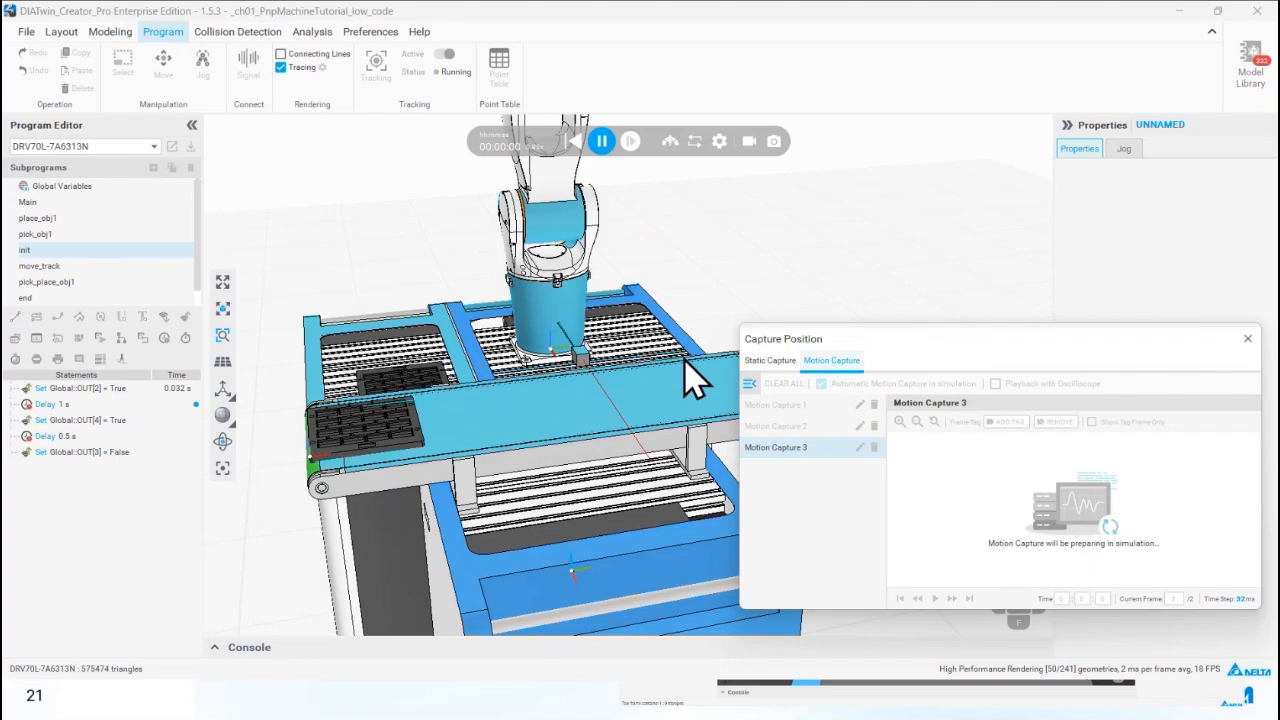
{"action": "middle_click_drag", "start_coordinate": [505, 287], "coordinate": [522, 333]}
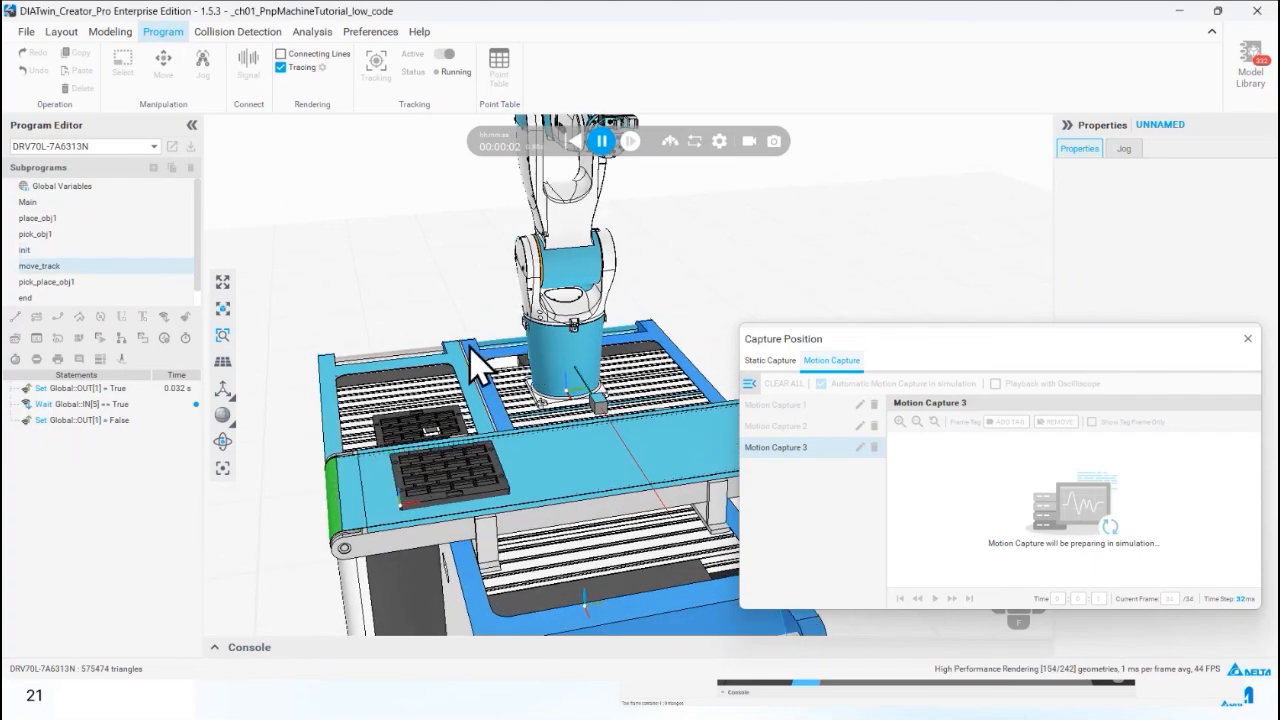
{"action": "left_click", "coordinate": [601, 142]}
Close the Capture Position window and activate jogging of the robot's tool frame in the program workspace.
{"action": "left_click", "coordinate": [110, 31]}
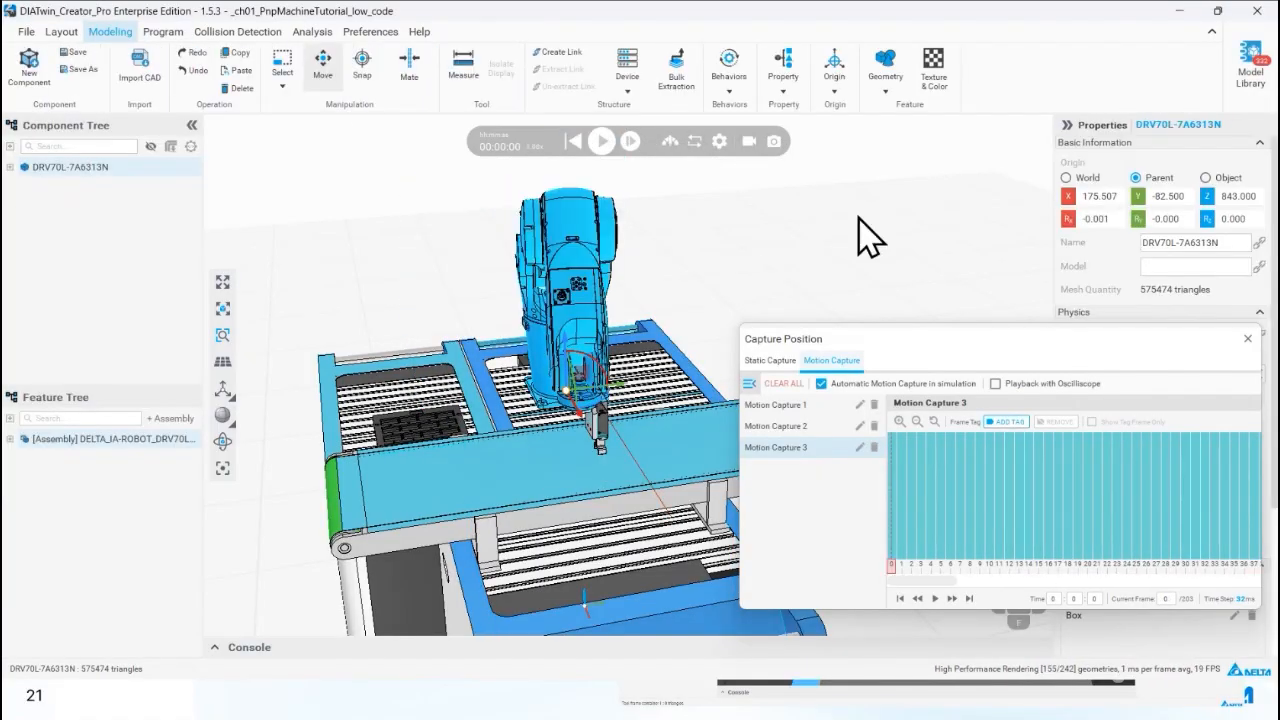
{"action": "left_click", "coordinate": [1247, 338]}
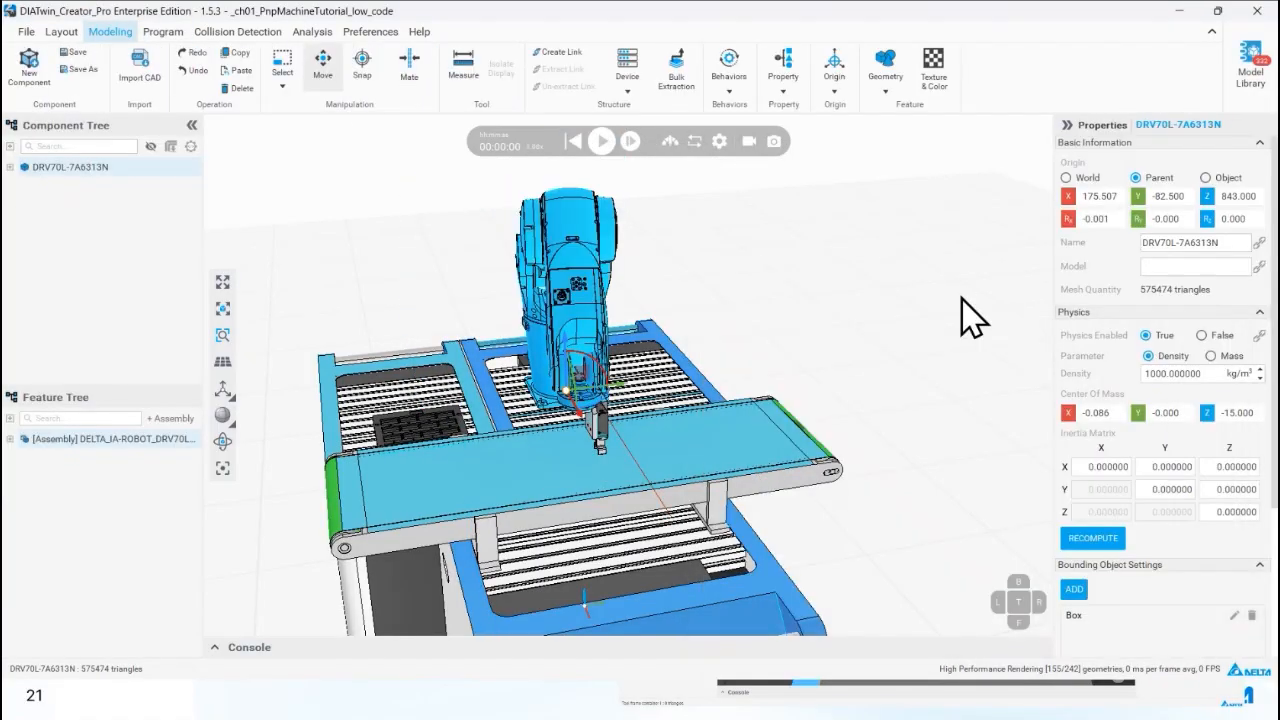
{"action": "left_click", "coordinate": [163, 31]}
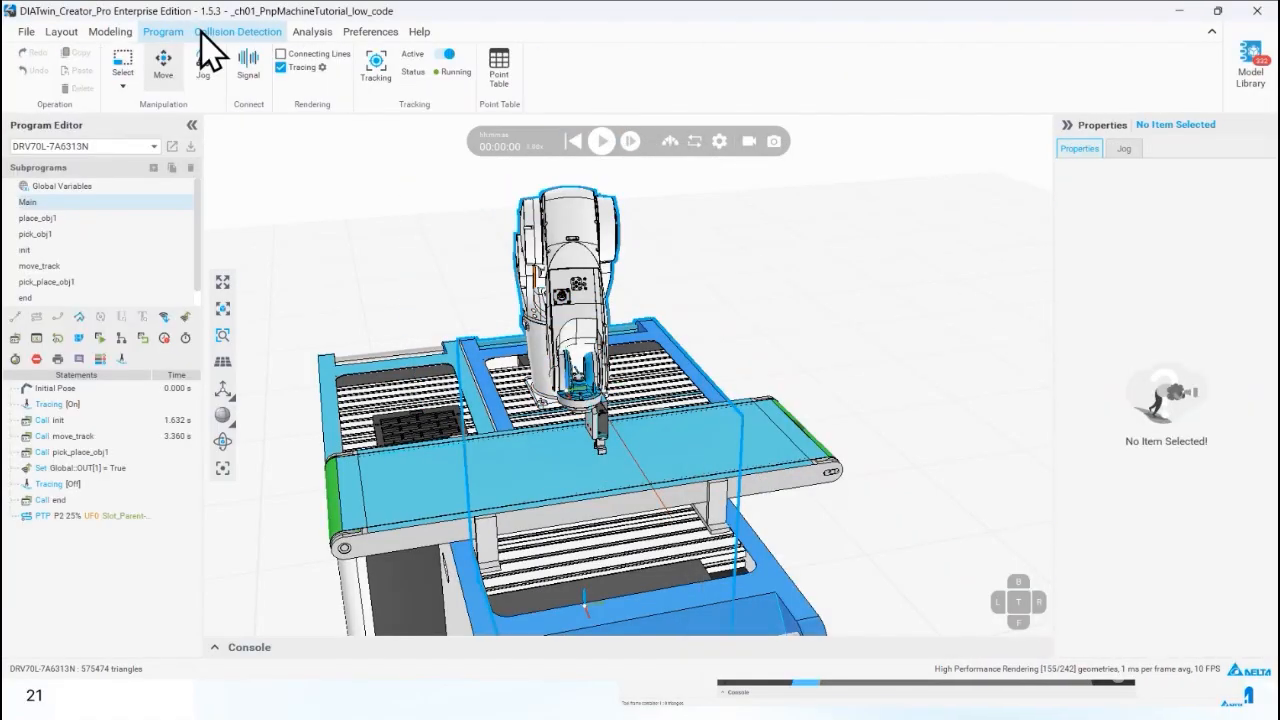
{"action": "left_click", "coordinate": [60, 32]}
{"action": "left_click", "coordinate": [103, 45]}
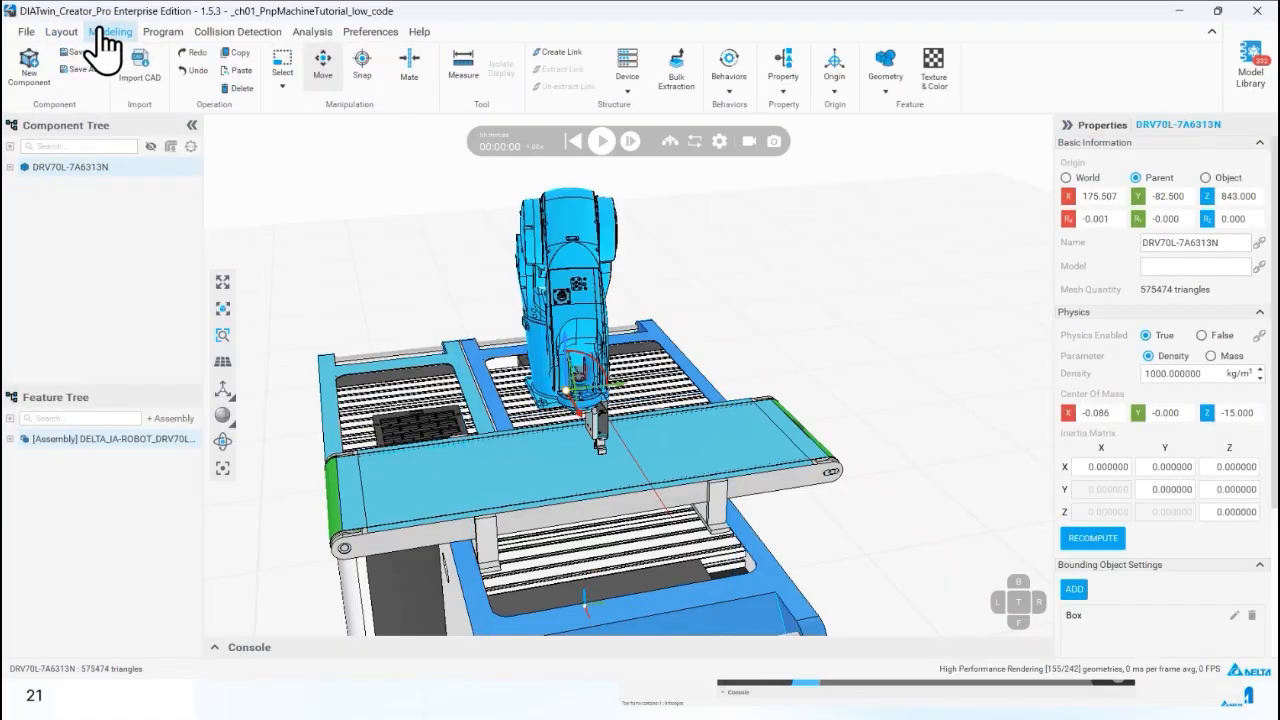
{"action": "left_click", "coordinate": [155, 34]}
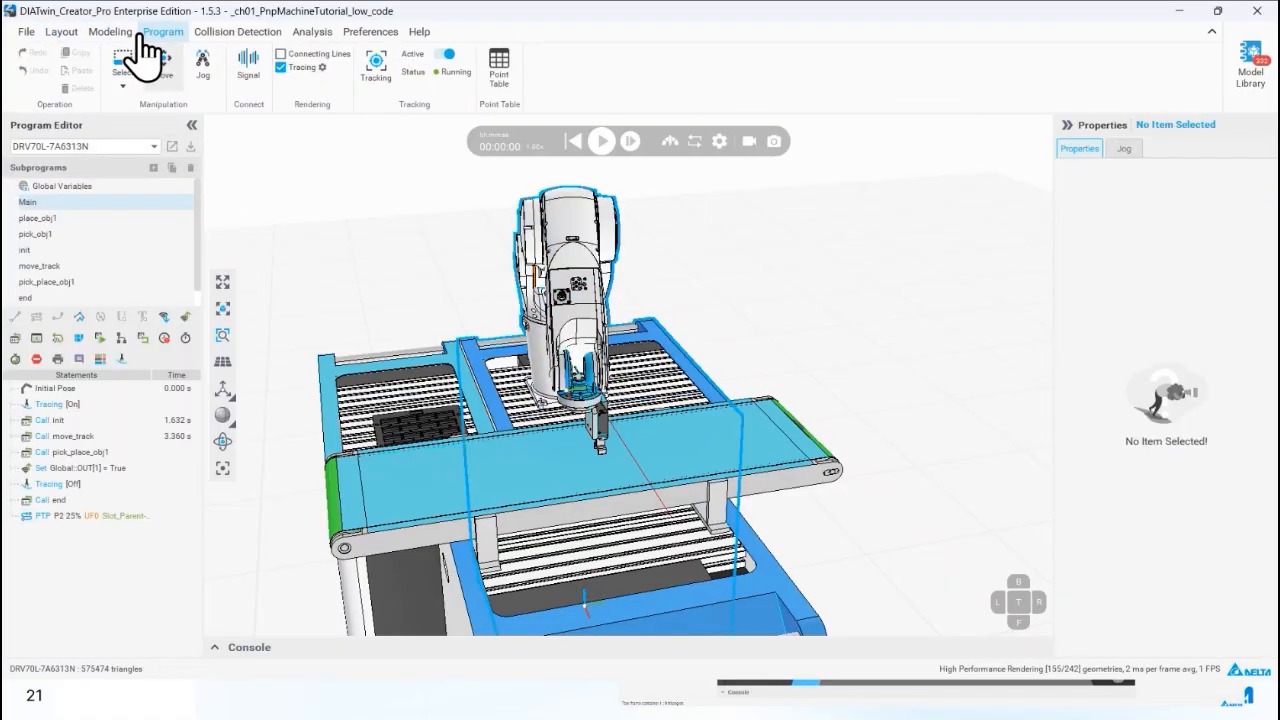
{"action": "left_click", "coordinate": [204, 66]}
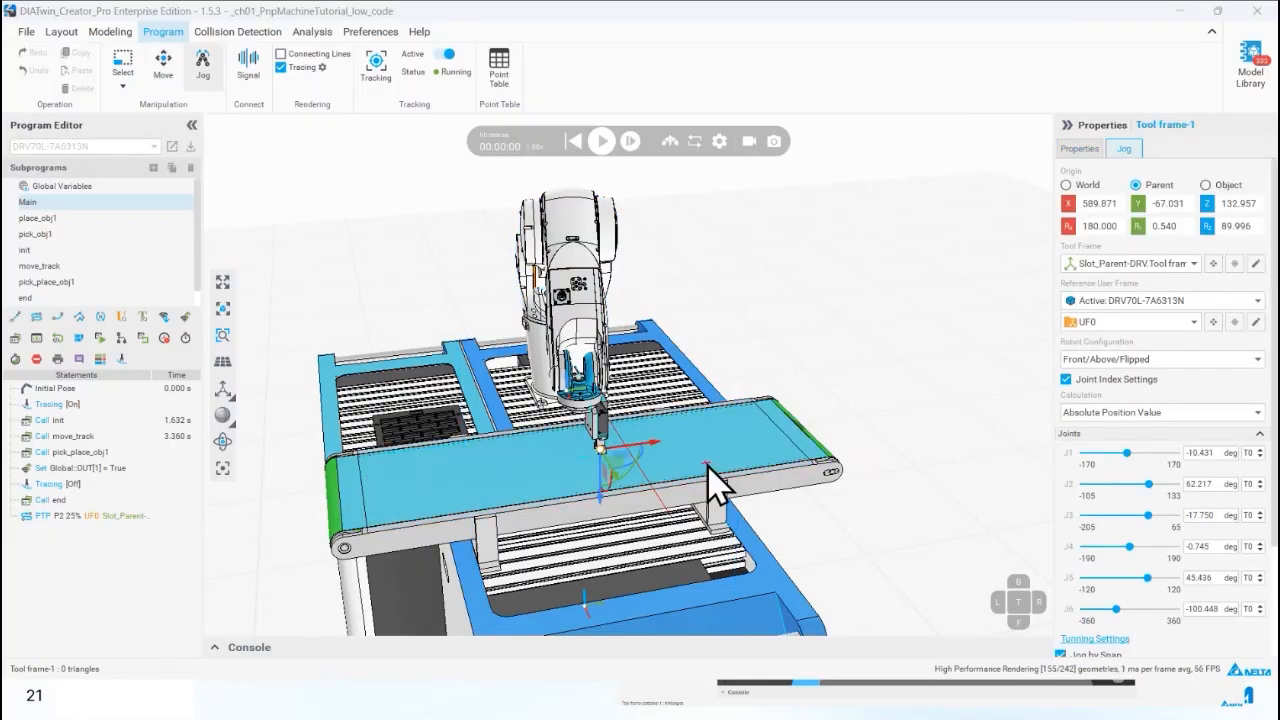
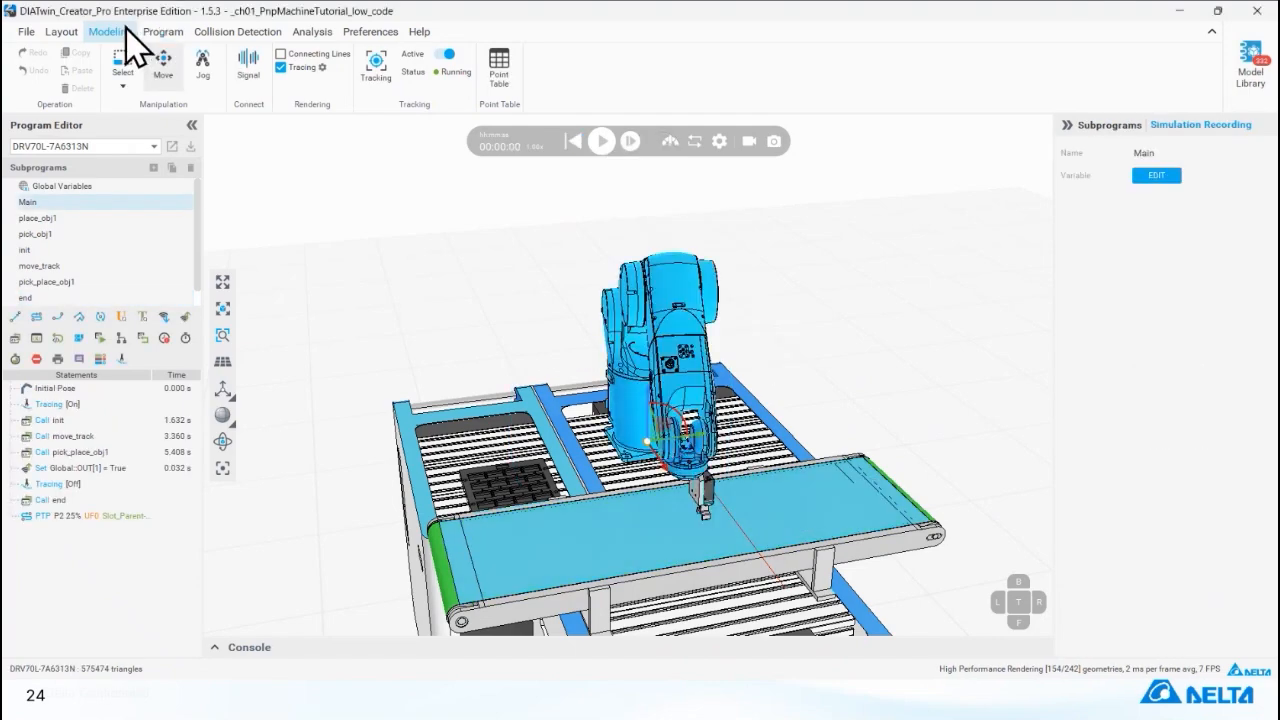
Set the Feeder's obj2_source_behavior to the Timer acting type with an 8 s time interval.
{"action": "left_click", "coordinate": [118, 31]}
{"action": "left_click", "coordinate": [535, 490]}
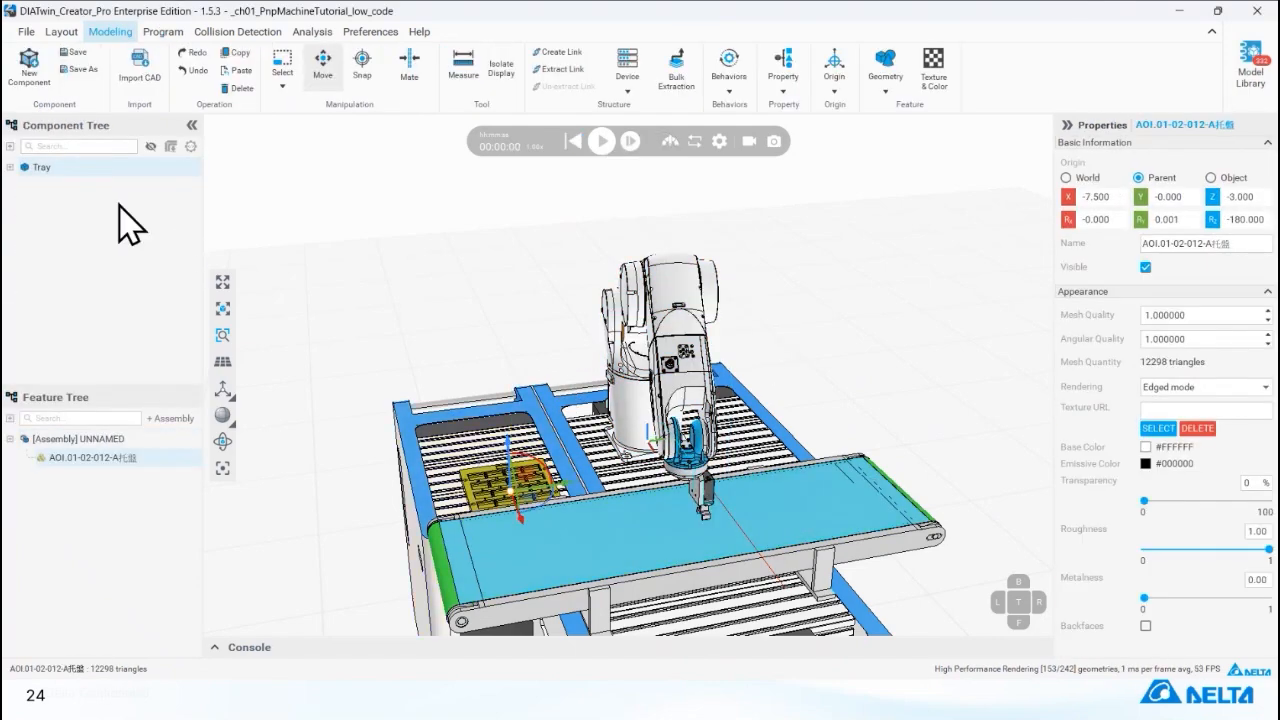
{"action": "left_click", "coordinate": [10, 167]}
{"action": "left_click", "coordinate": [425, 428]}
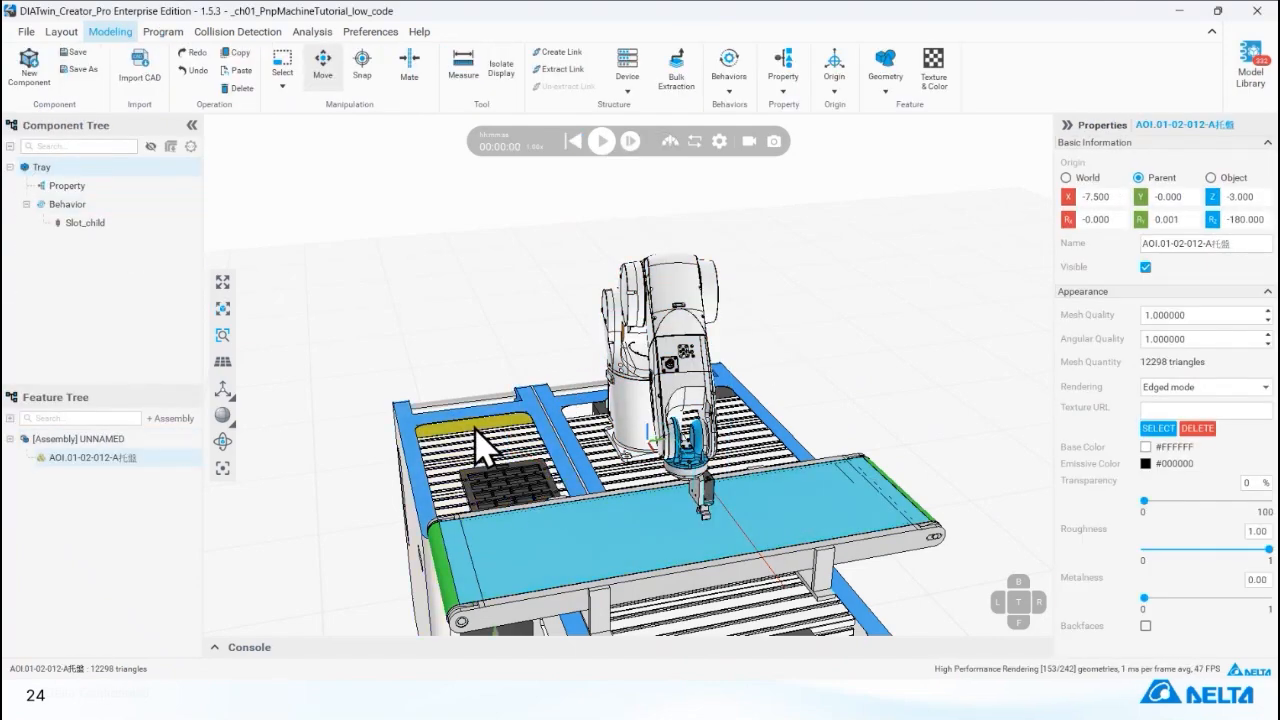
{"action": "left_click", "coordinate": [11, 150]}
{"action": "left_click", "coordinate": [10, 167]}
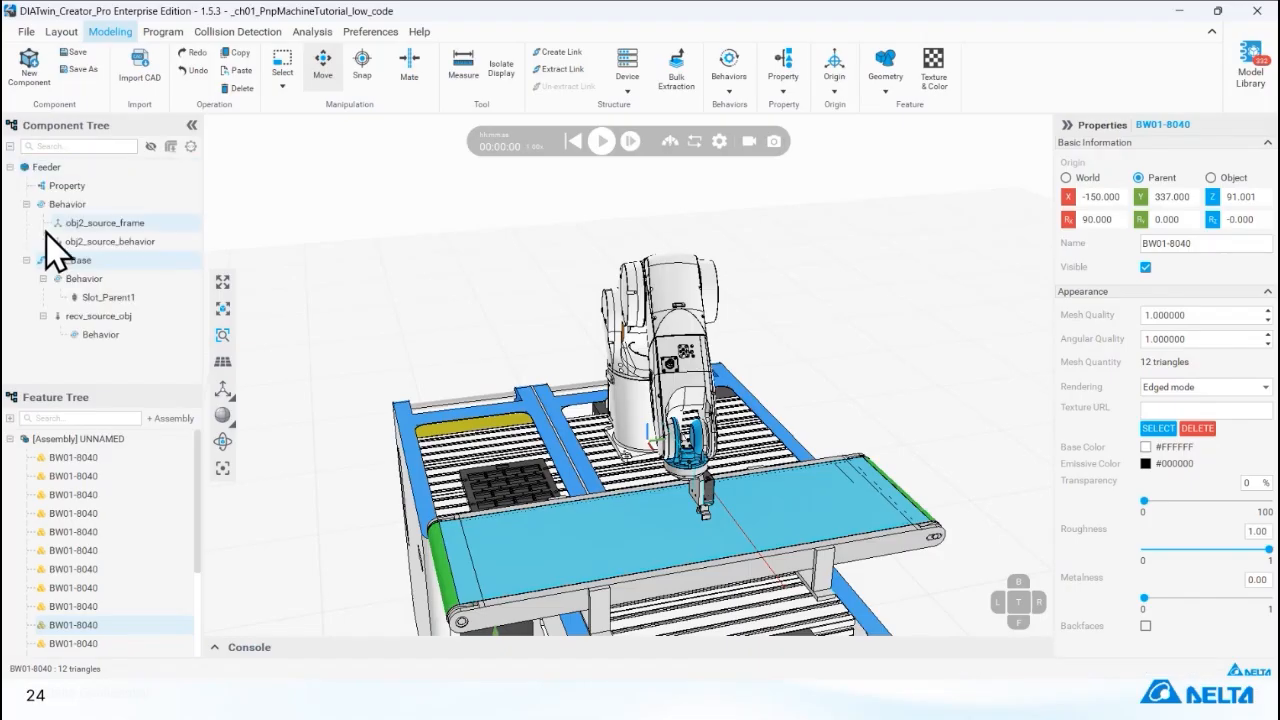
{"action": "left_click", "coordinate": [172, 242]}
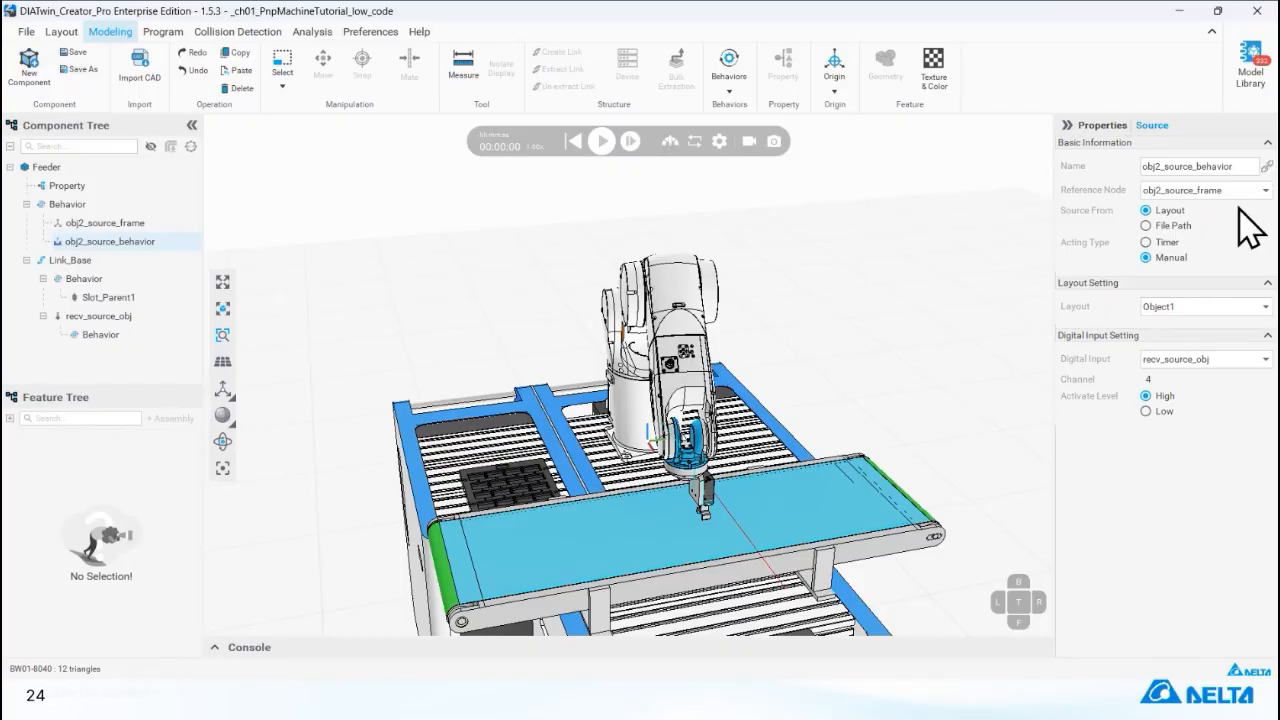
{"action": "left_click", "coordinate": [1146, 243]}
{"action": "double_click", "coordinate": [1168, 358]}
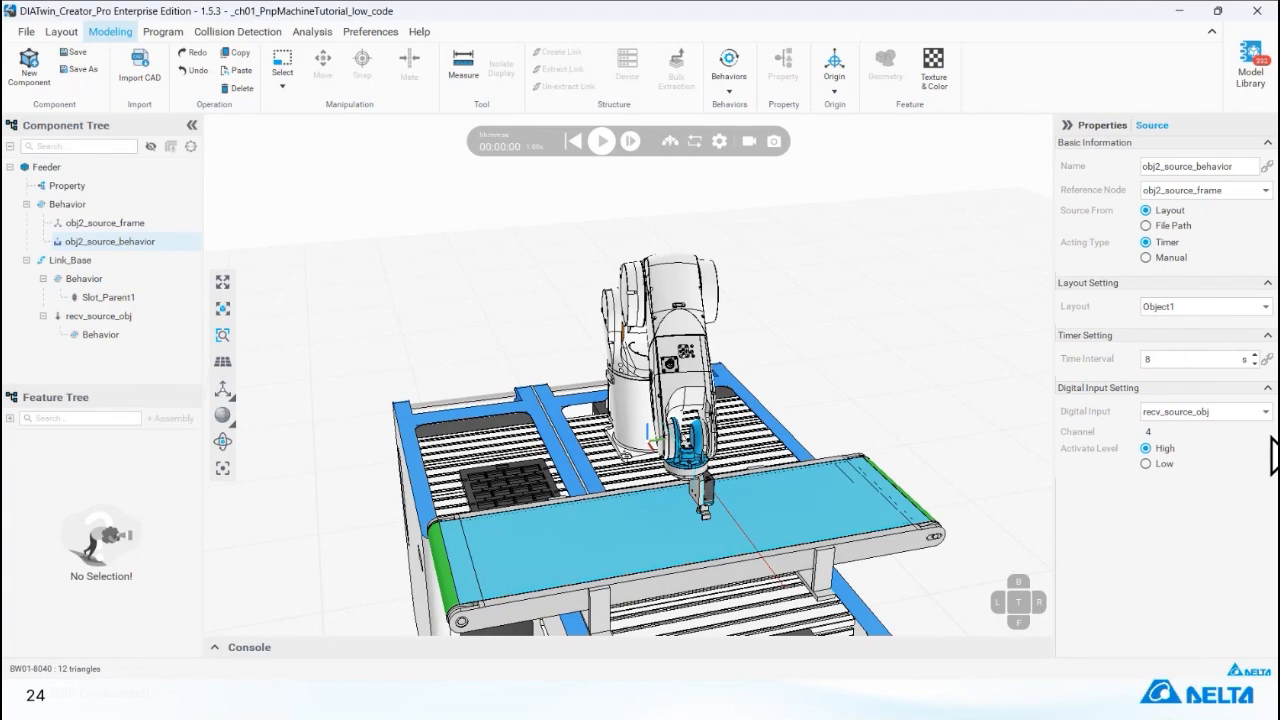
Run the simulation to check timed part generation on the tray, and reset it.
{"action": "left_click", "coordinate": [601, 141]}
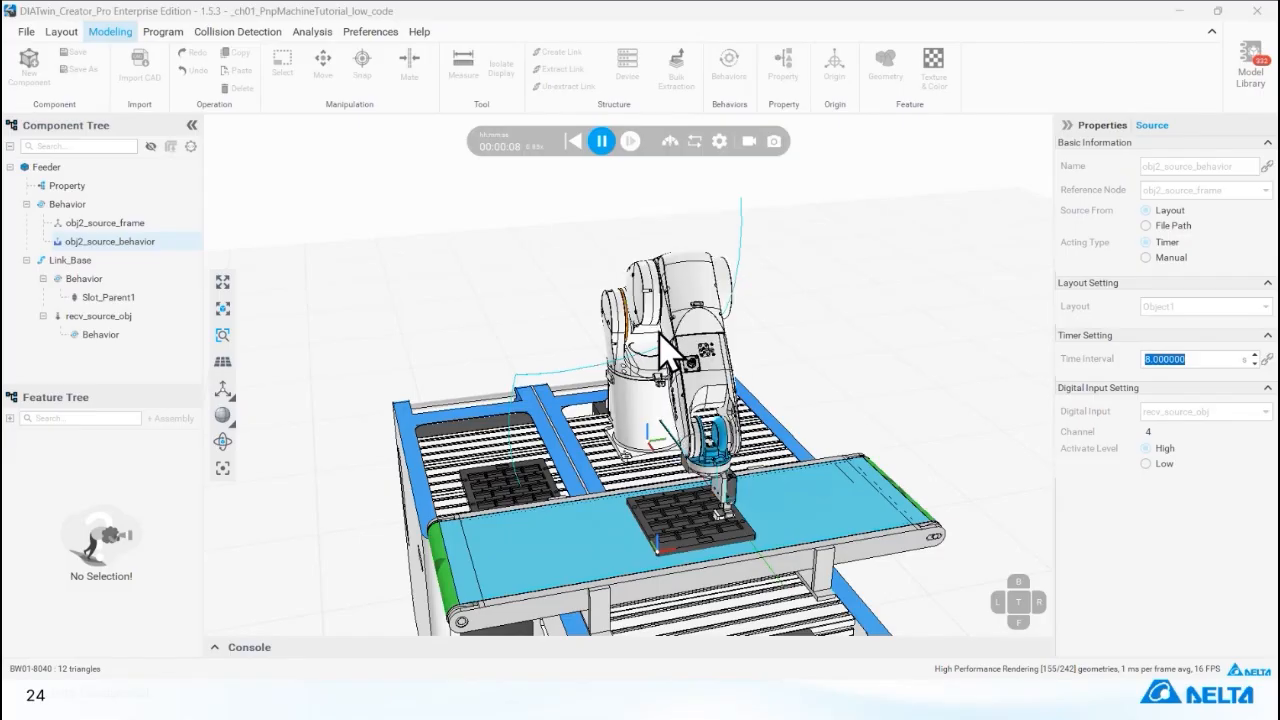
{"action": "scroll", "coordinate": [523, 503], "scroll_direction": "up", "scroll_amount": 4}
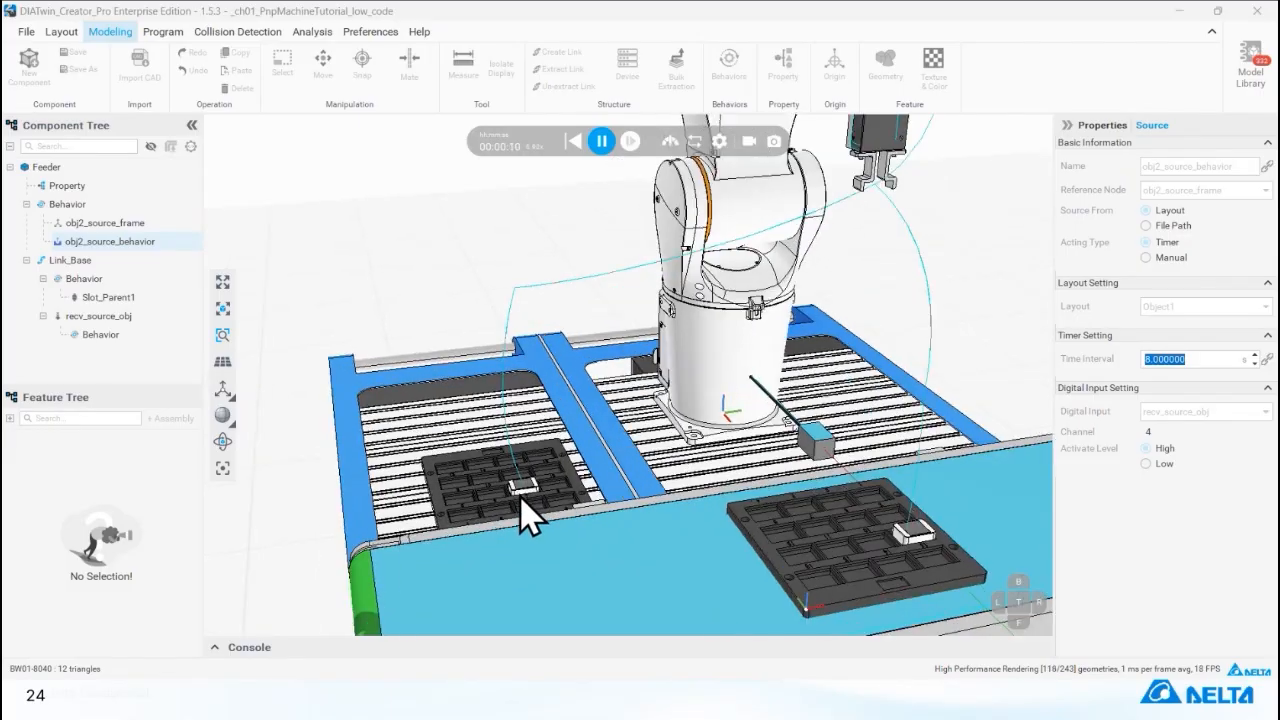
{"action": "left_click", "coordinate": [601, 141]}
{"action": "left_click", "coordinate": [572, 141]}
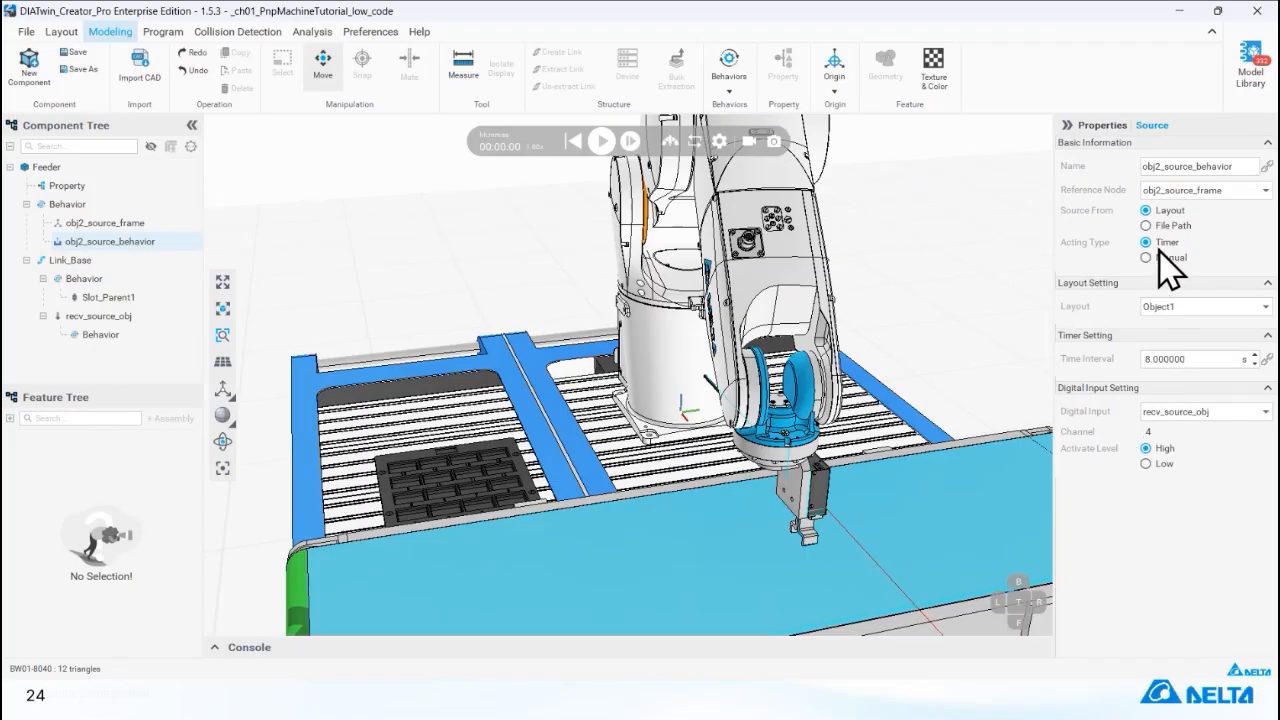
Review the statements of the pick_obj1 and place_obj1 subprograms in the robot program.
{"action": "left_click", "coordinate": [165, 31]}
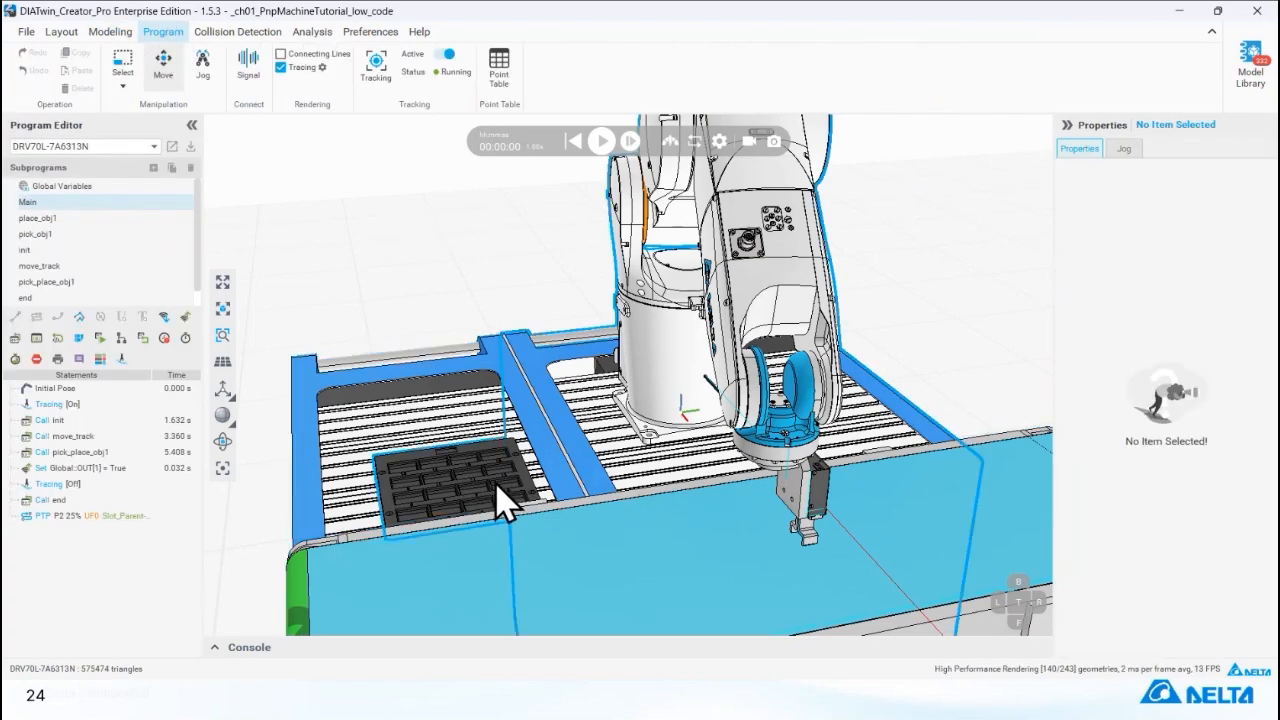
{"action": "left_click", "coordinate": [97, 224]}
{"action": "left_click", "coordinate": [98, 236]}
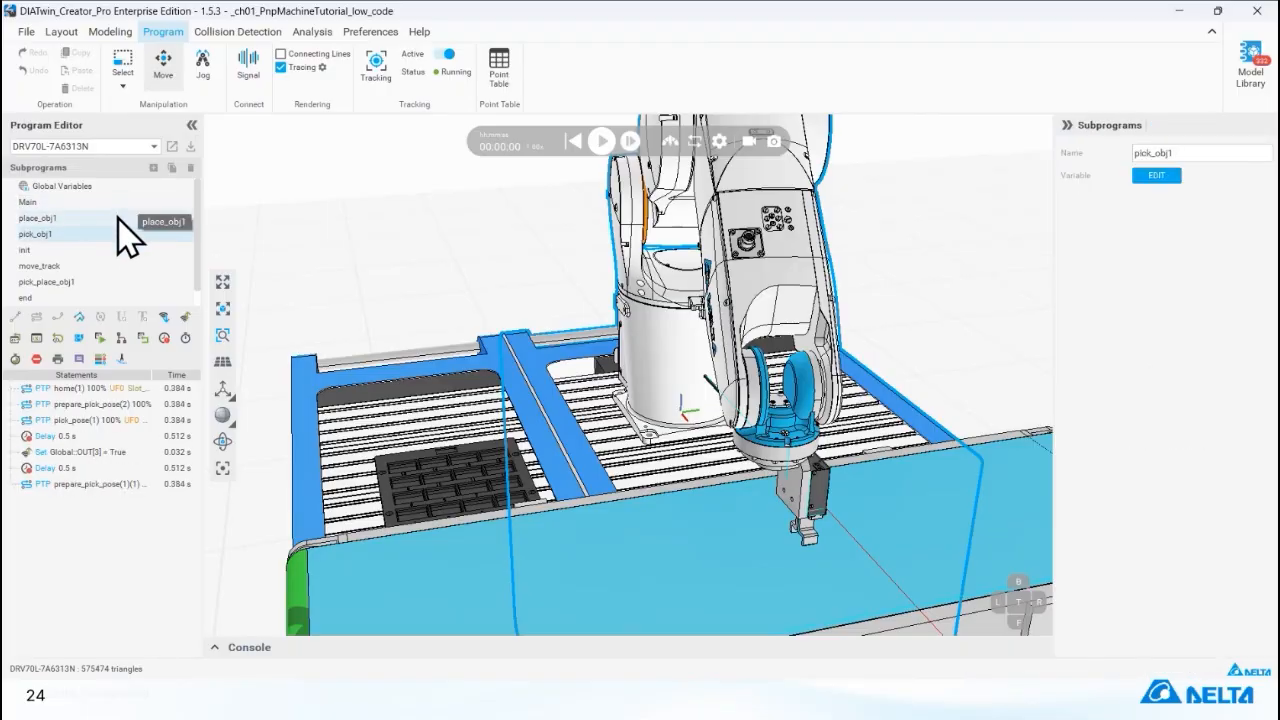
{"action": "left_click", "coordinate": [115, 218]}
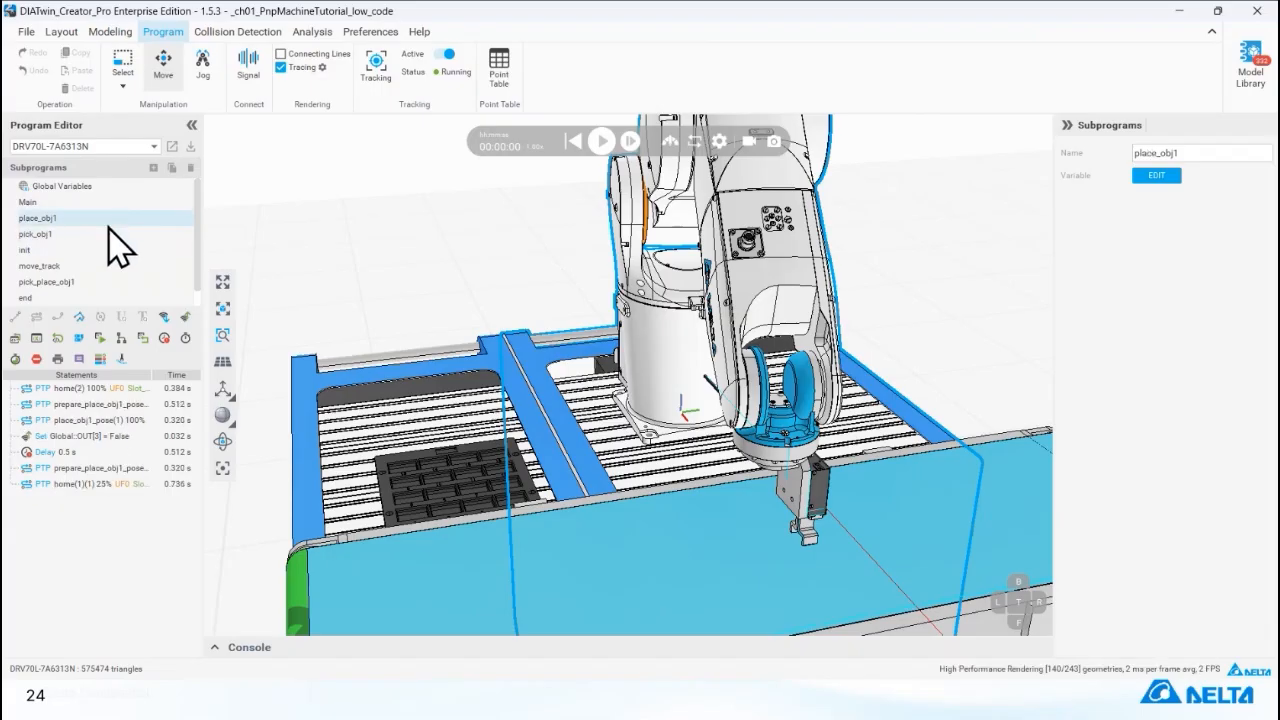
{"action": "left_click", "coordinate": [77, 236]}
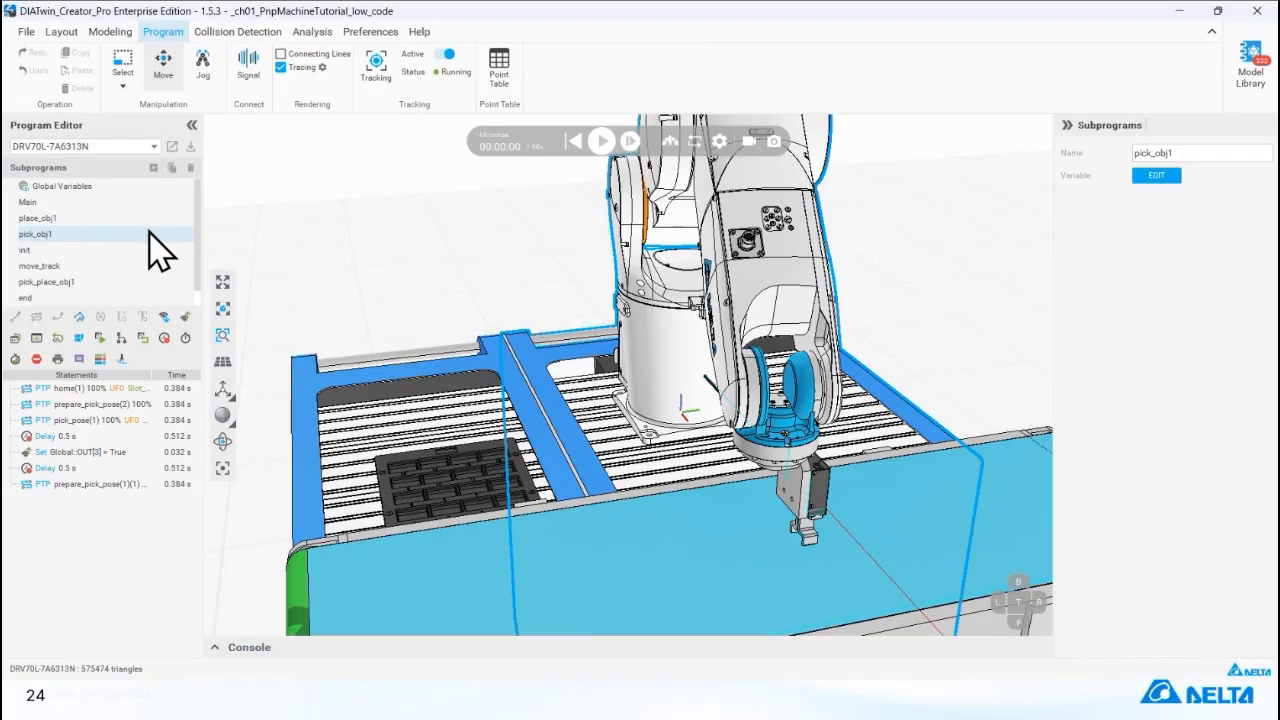
{"action": "left_click", "coordinate": [171, 168]}
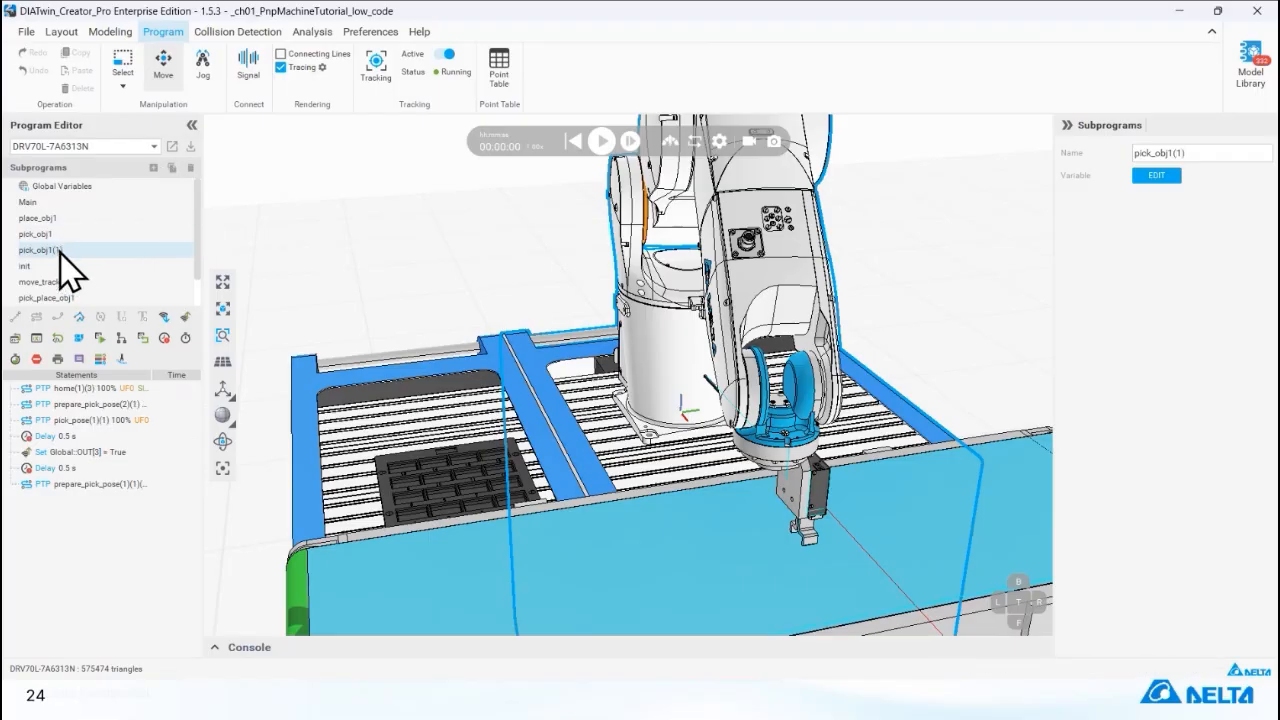
{"action": "left_click", "coordinate": [190, 168]}
Duplicate the place_obj1 subprogram and rename the copy place_obj2.
{"action": "left_click", "coordinate": [124, 218]}
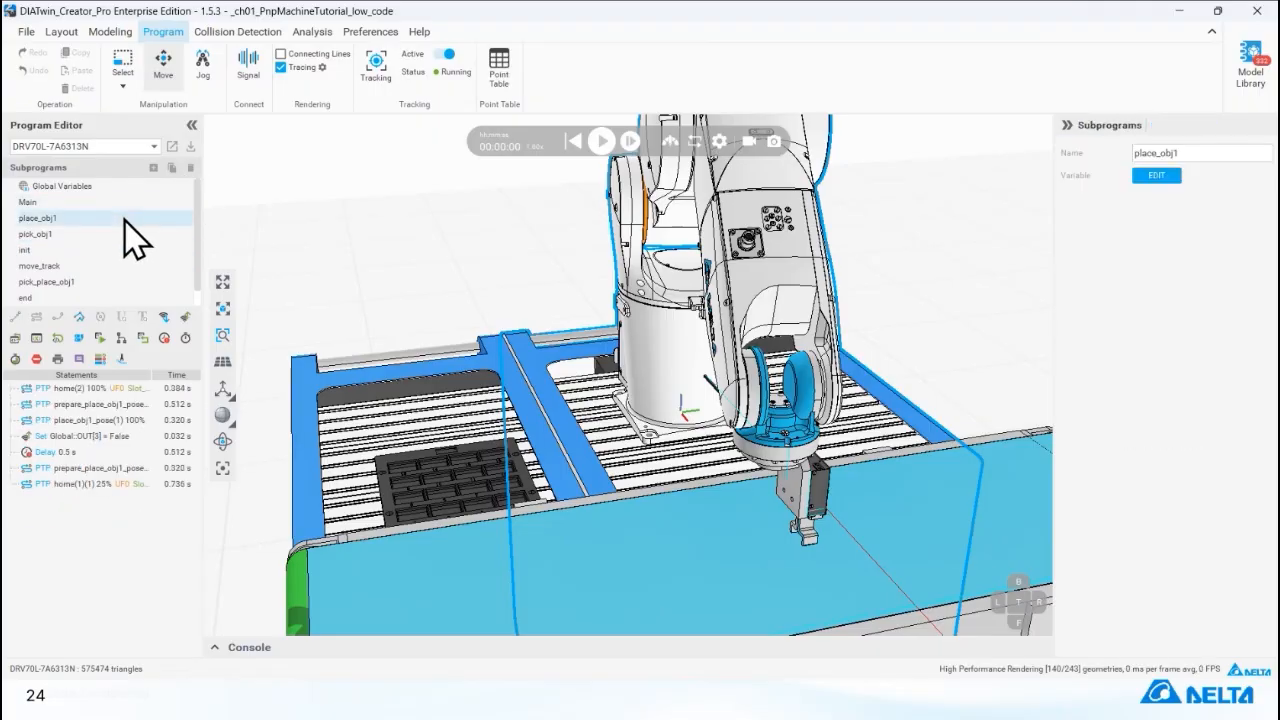
{"action": "left_click", "coordinate": [173, 169]}
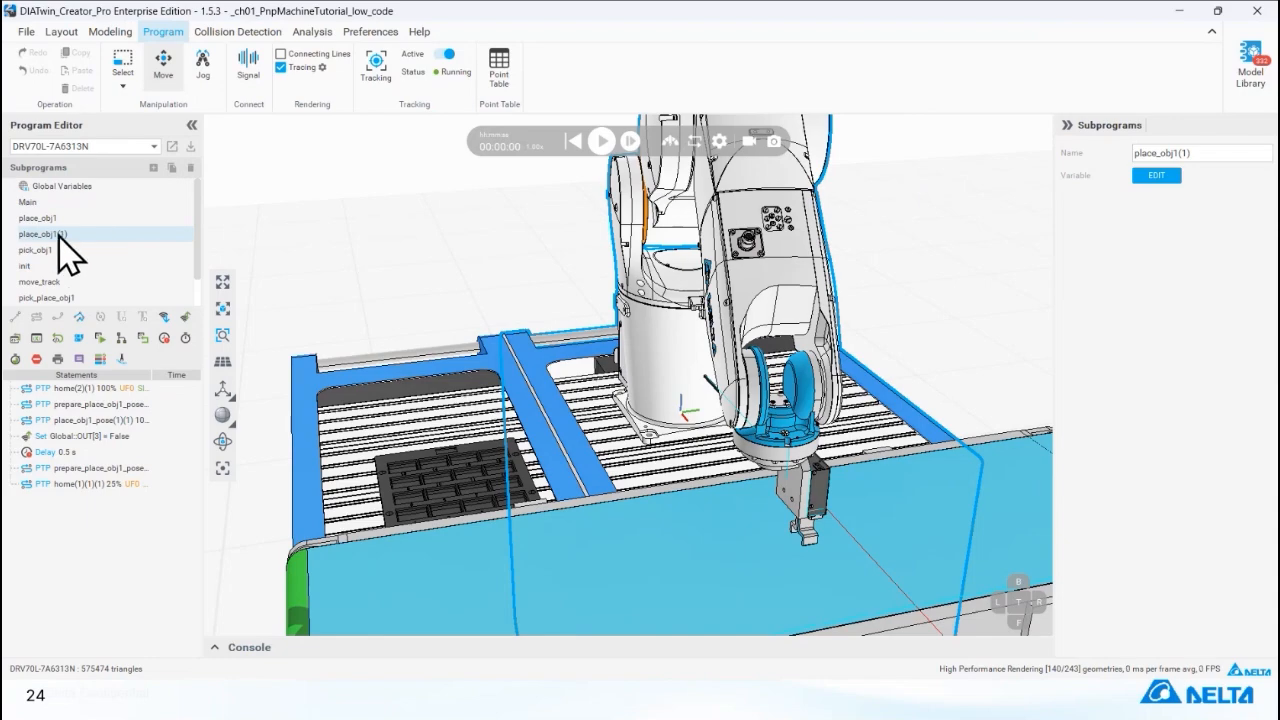
{"action": "left_click_drag", "start_coordinate": [1172, 153], "coordinate": [1233, 150]}
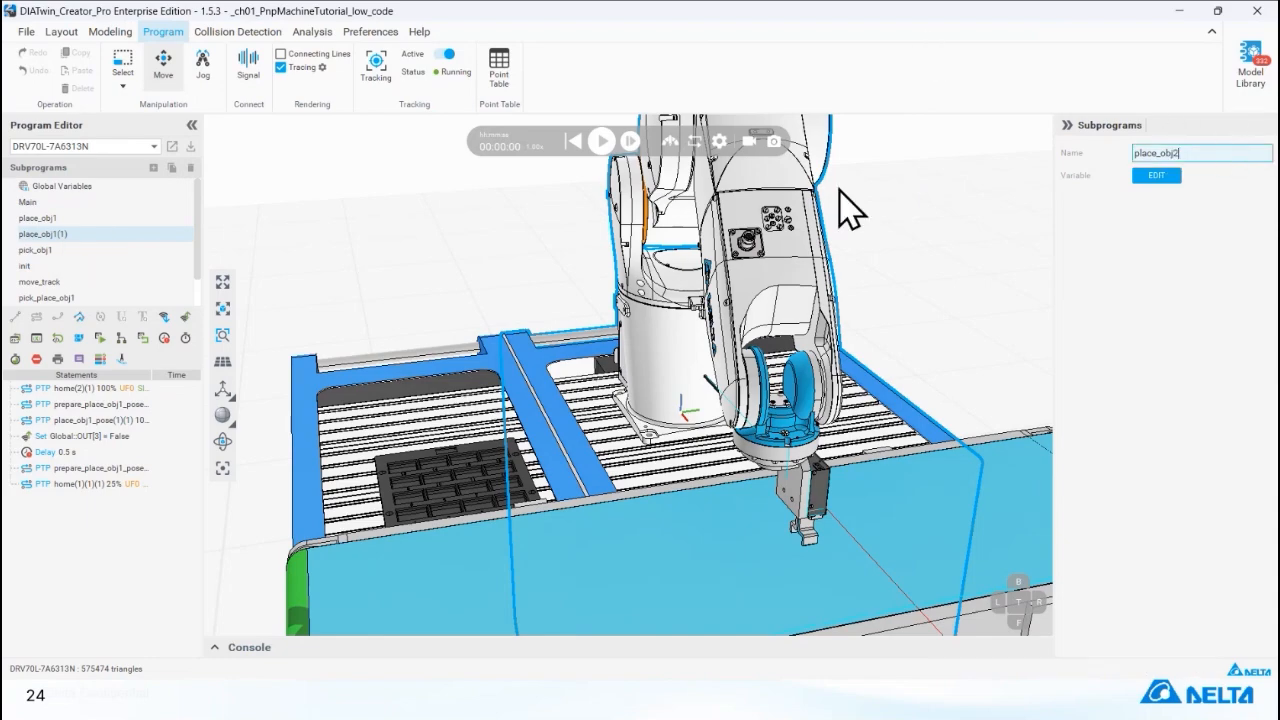
{"action": "left_click", "coordinate": [601, 141]}
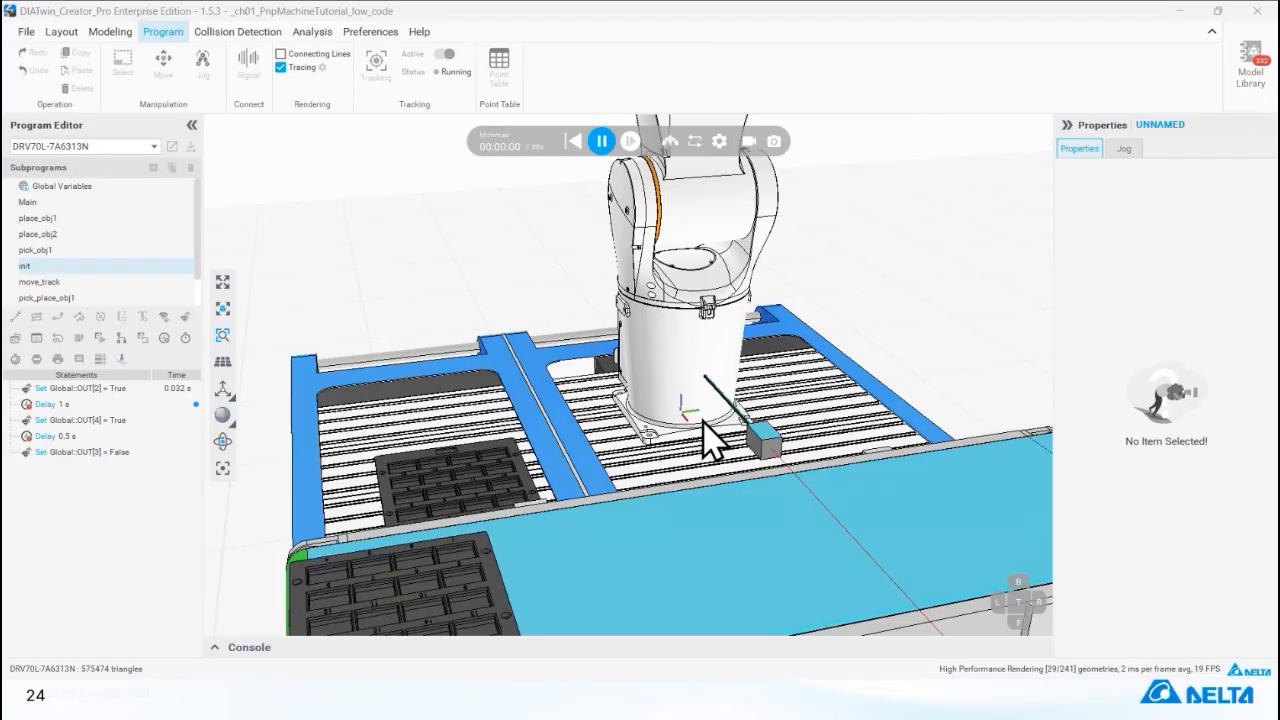
{"action": "left_click", "coordinate": [602, 142]}
Add two Call Subprogram statements after pick_place_obj1 in Main, calling pick_obj1 and place_obj2 in that order.
{"action": "left_click", "coordinate": [57, 202]}
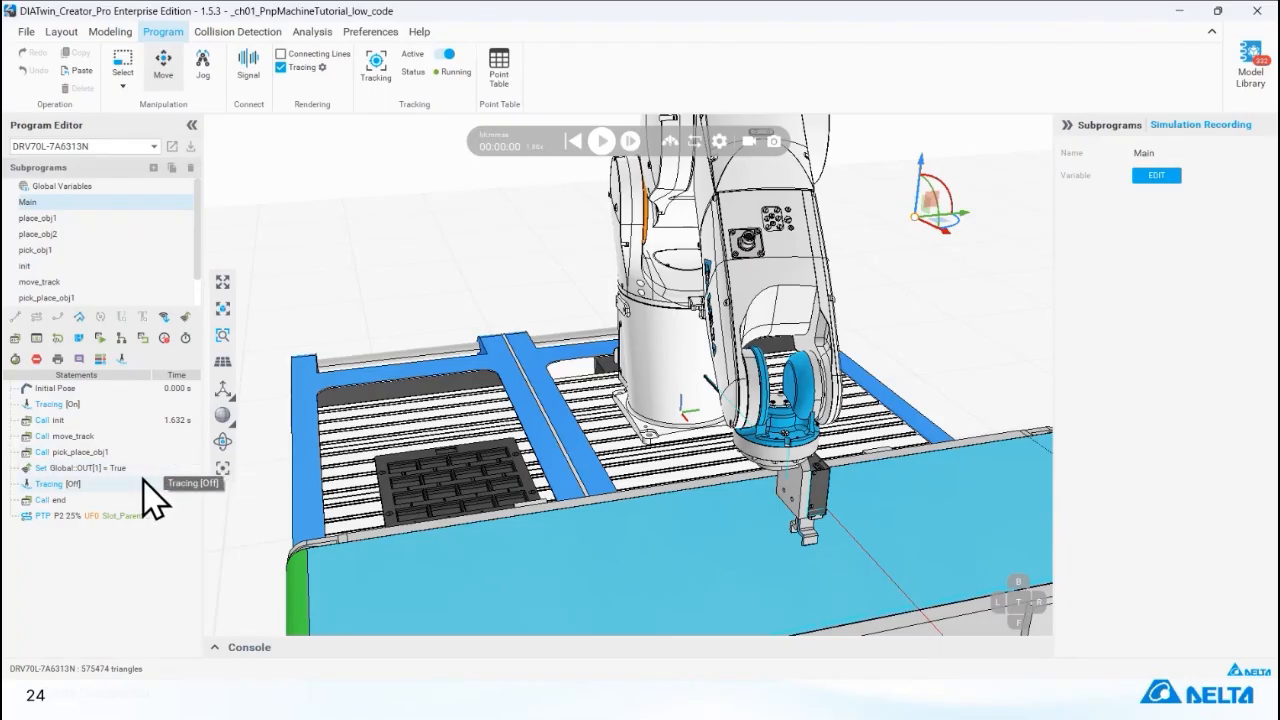
{"action": "left_click", "coordinate": [150, 452]}
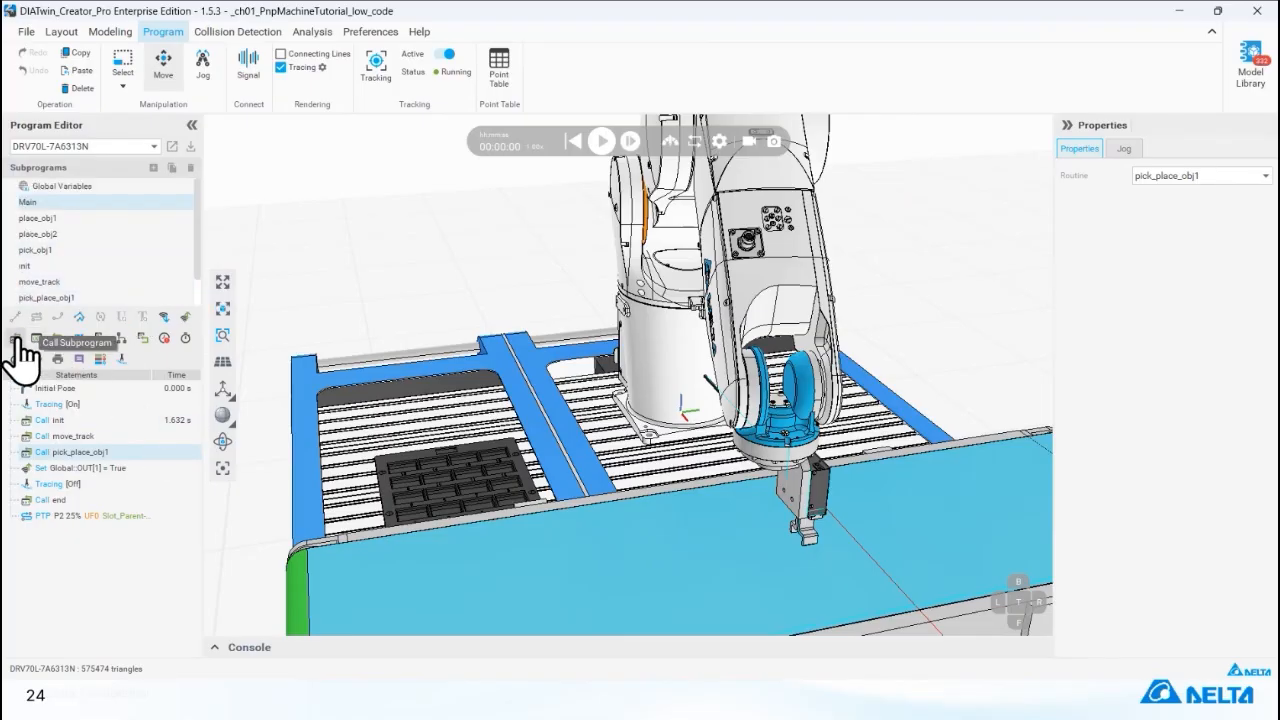
{"action": "left_click_drag", "start_coordinate": [18, 350], "coordinate": [88, 478]}
{"action": "left_click", "coordinate": [1166, 178]}
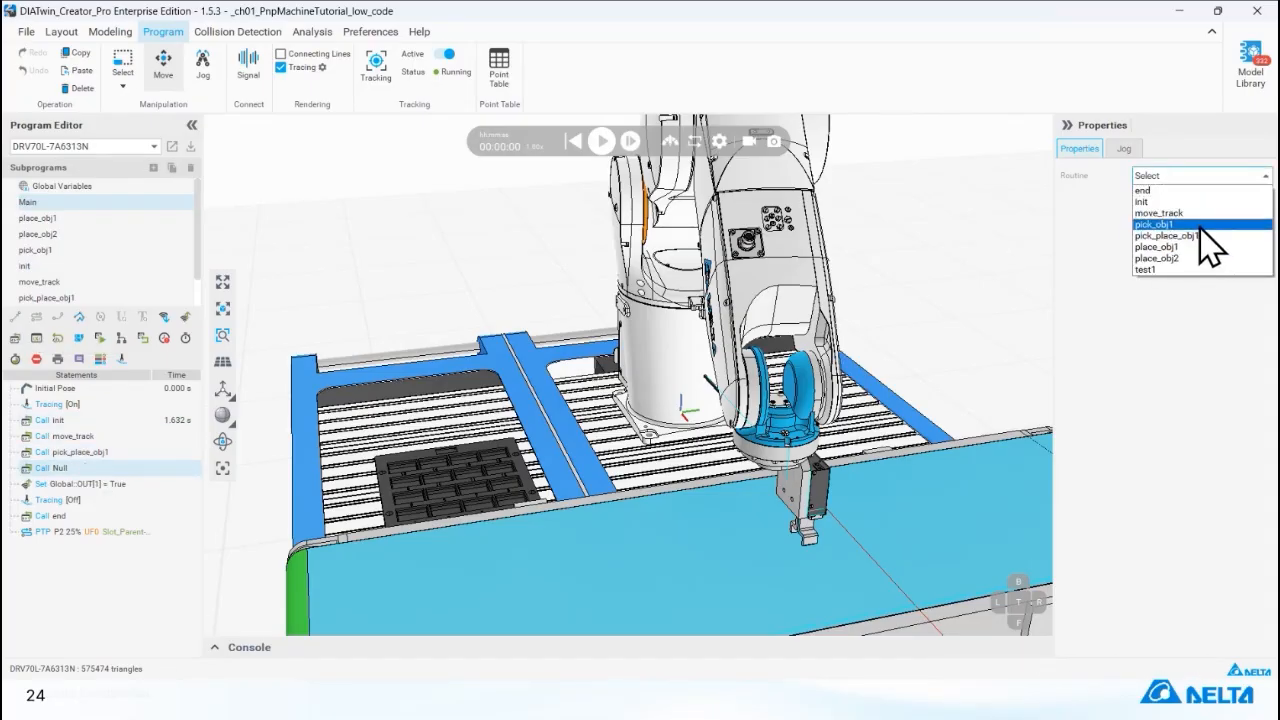
{"action": "left_click", "coordinate": [1160, 224]}
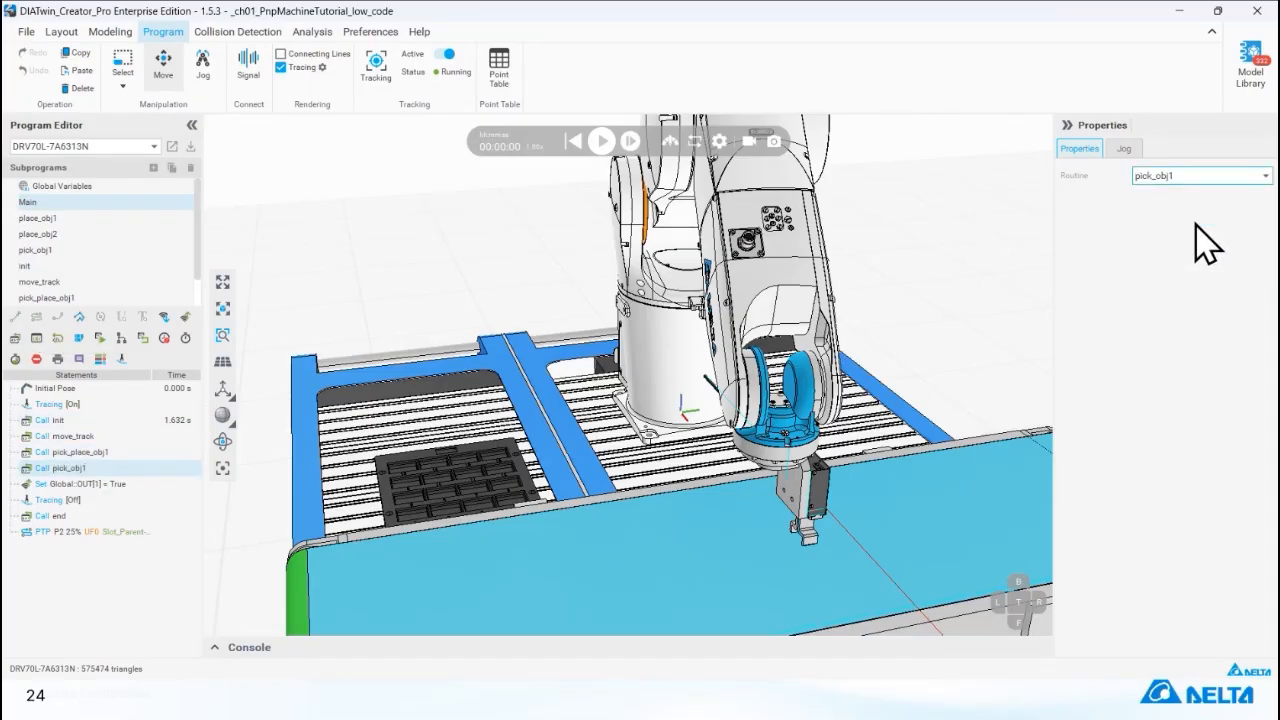
{"action": "left_click", "coordinate": [16, 339]}
{"action": "left_click", "coordinate": [1218, 178]}
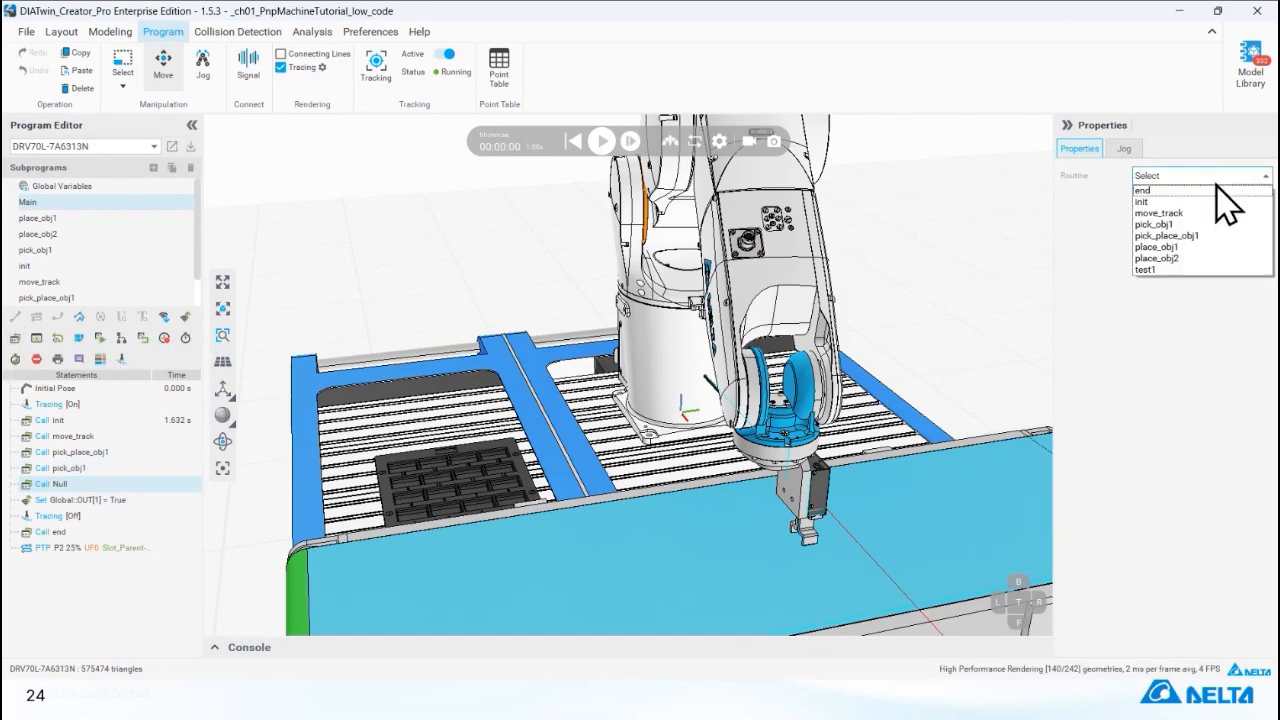
{"action": "left_click", "coordinate": [1204, 259]}
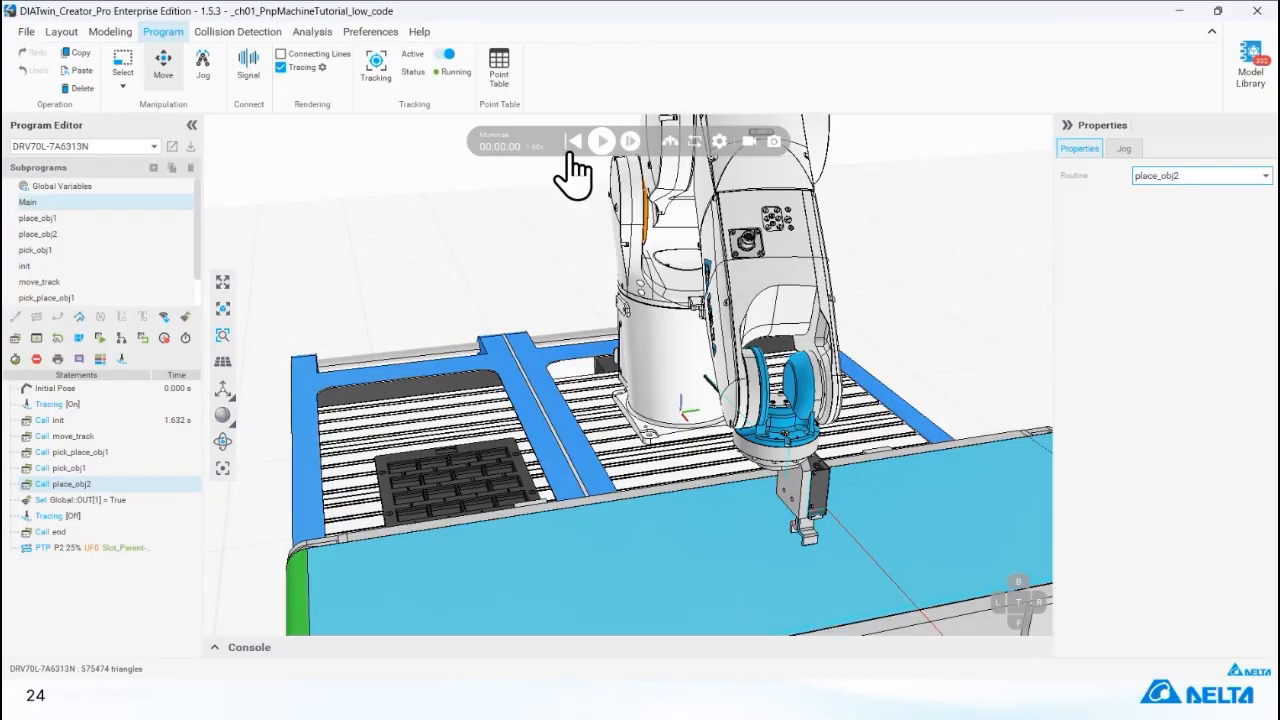
Run the simulation with the extended Main routine to check the second pick-and-place cycle.
{"action": "left_click", "coordinate": [601, 143]}
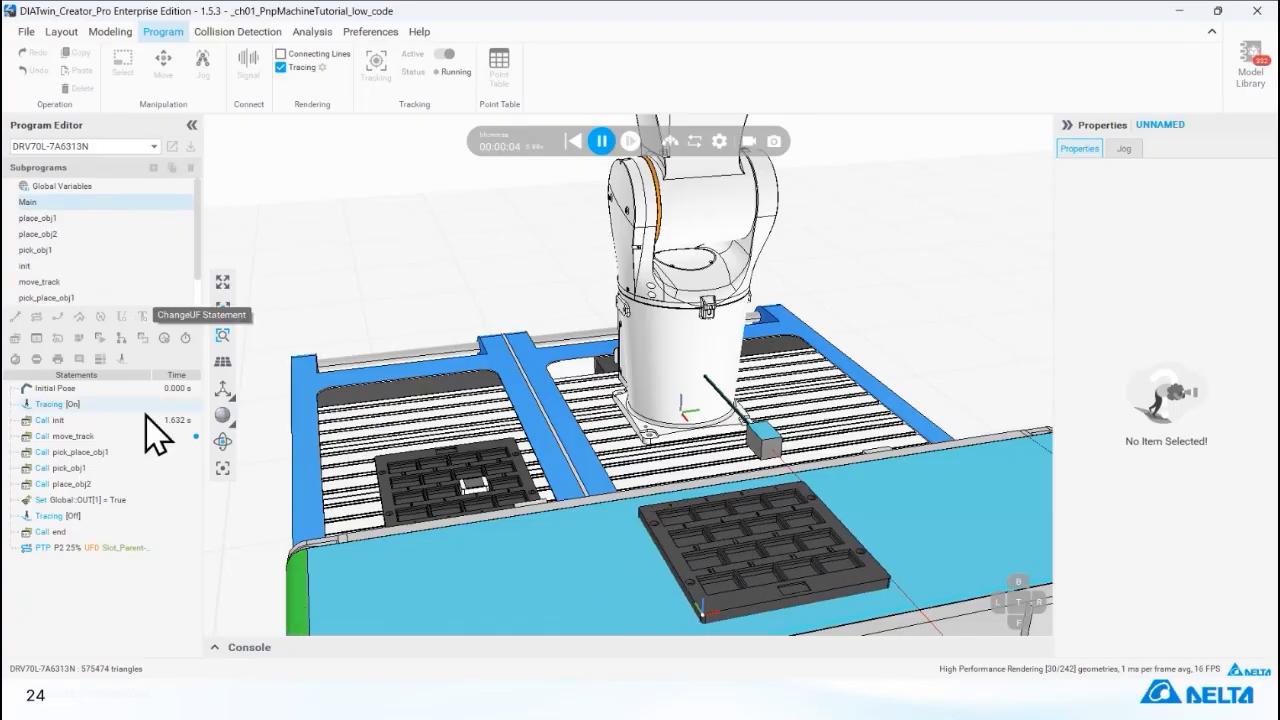
{"action": "left_click", "coordinate": [110, 203]}
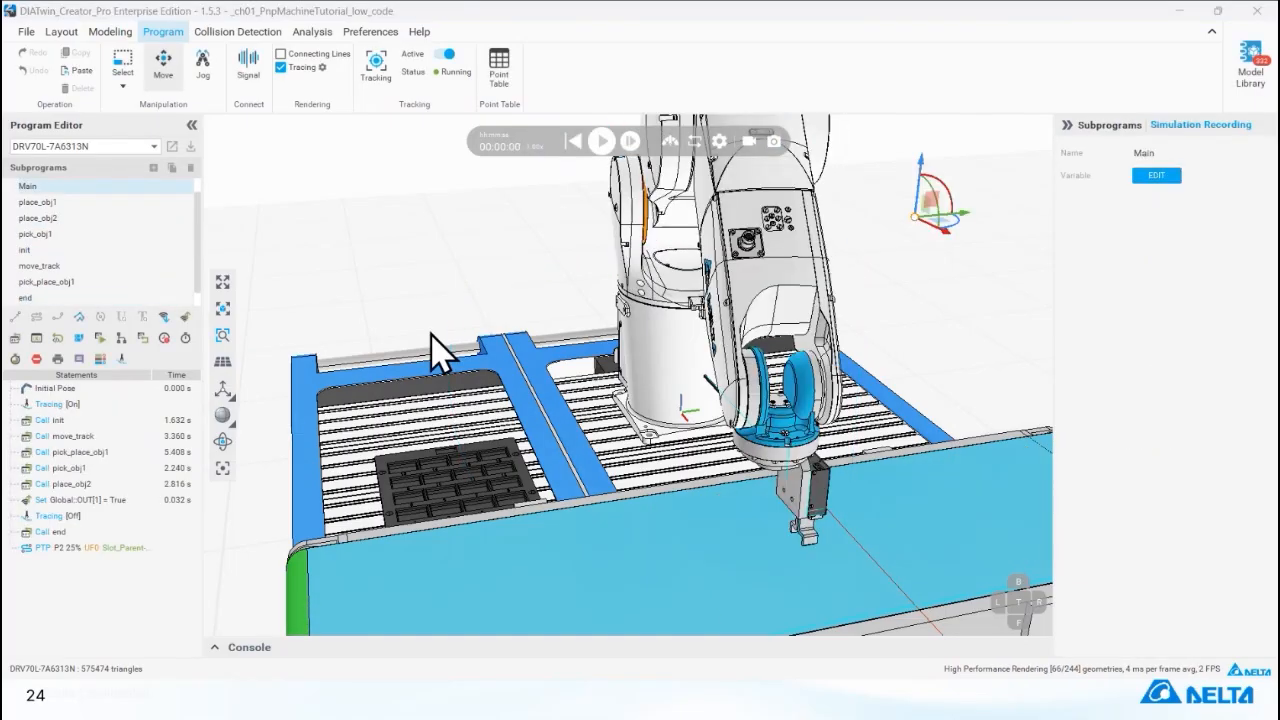
Examine the robot poses of the PTP statements in place_obj2 with jogging active, comparing the home, prepare and place positions.
{"action": "left_click", "coordinate": [38, 220]}
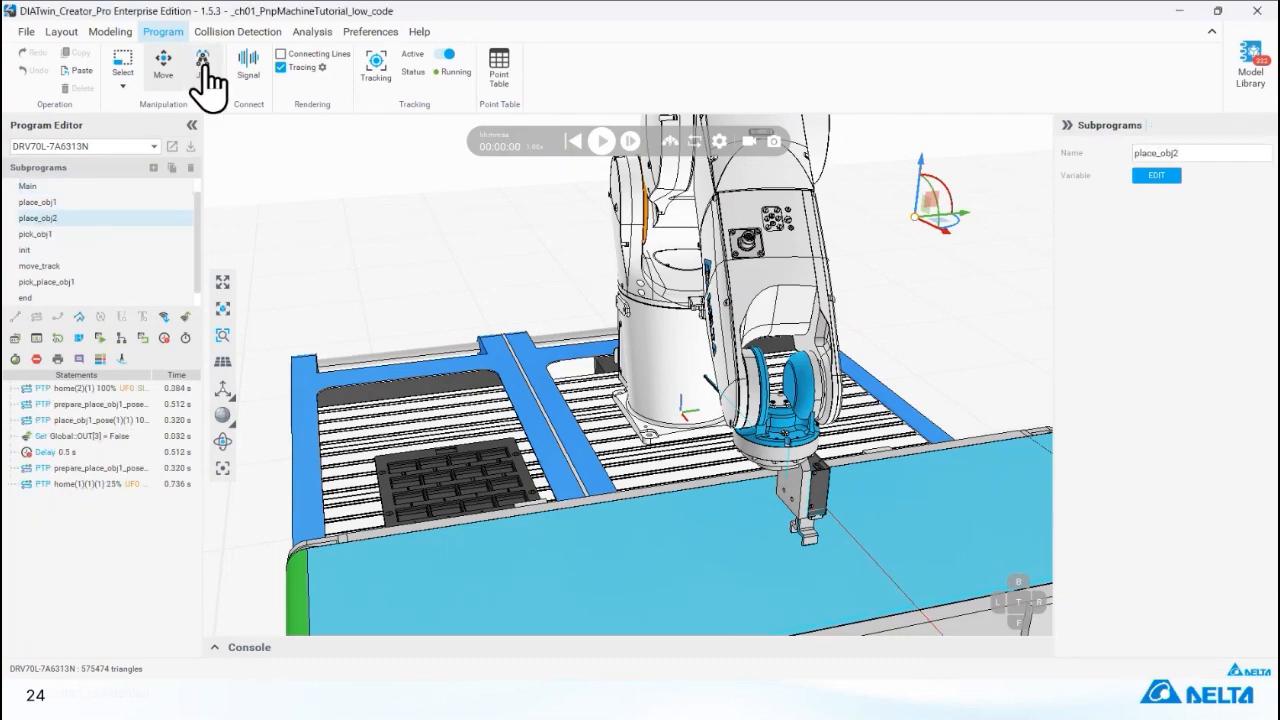
{"action": "left_click", "coordinate": [120, 389]}
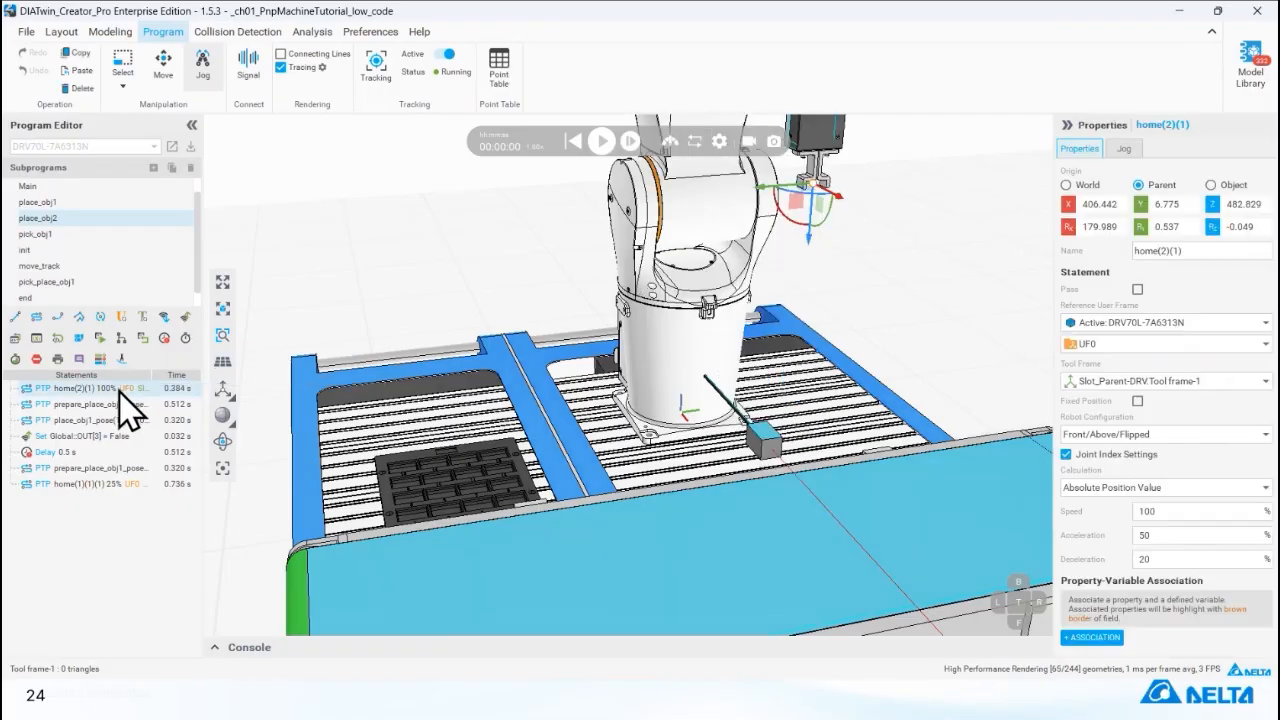
{"action": "left_click", "coordinate": [118, 406]}
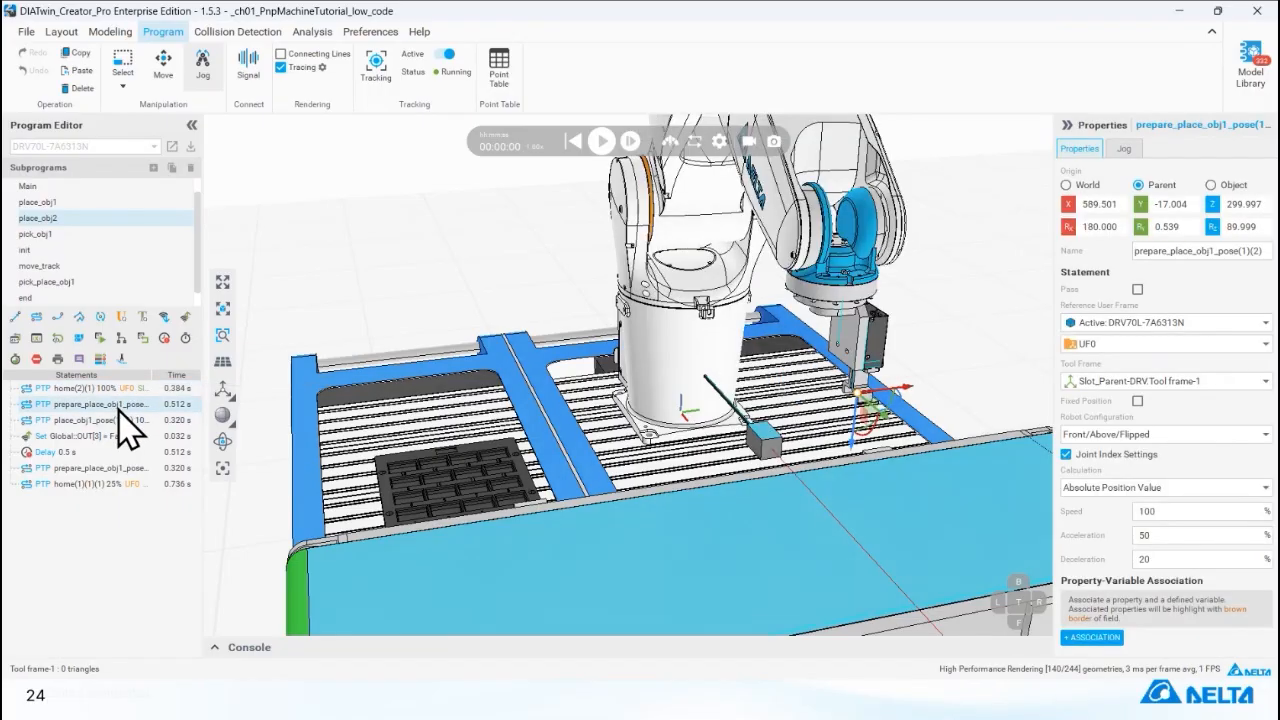
{"action": "left_click", "coordinate": [119, 420]}
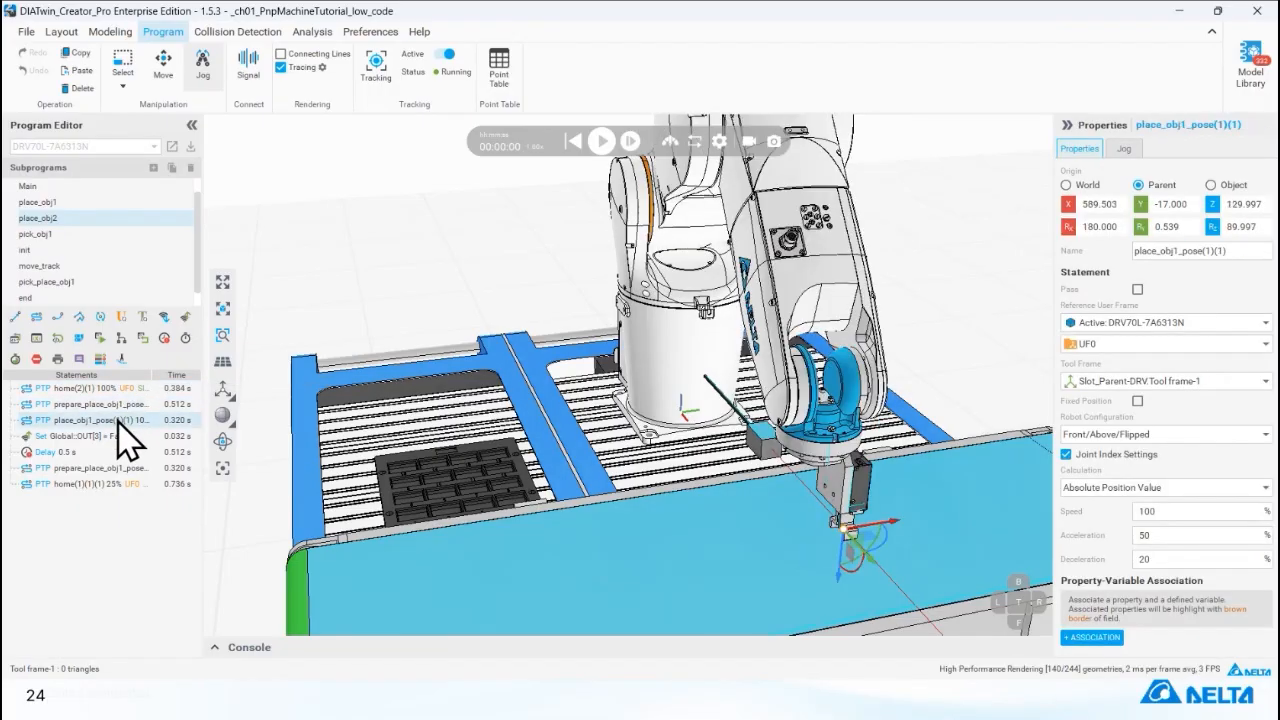
{"action": "left_click", "coordinate": [128, 468]}
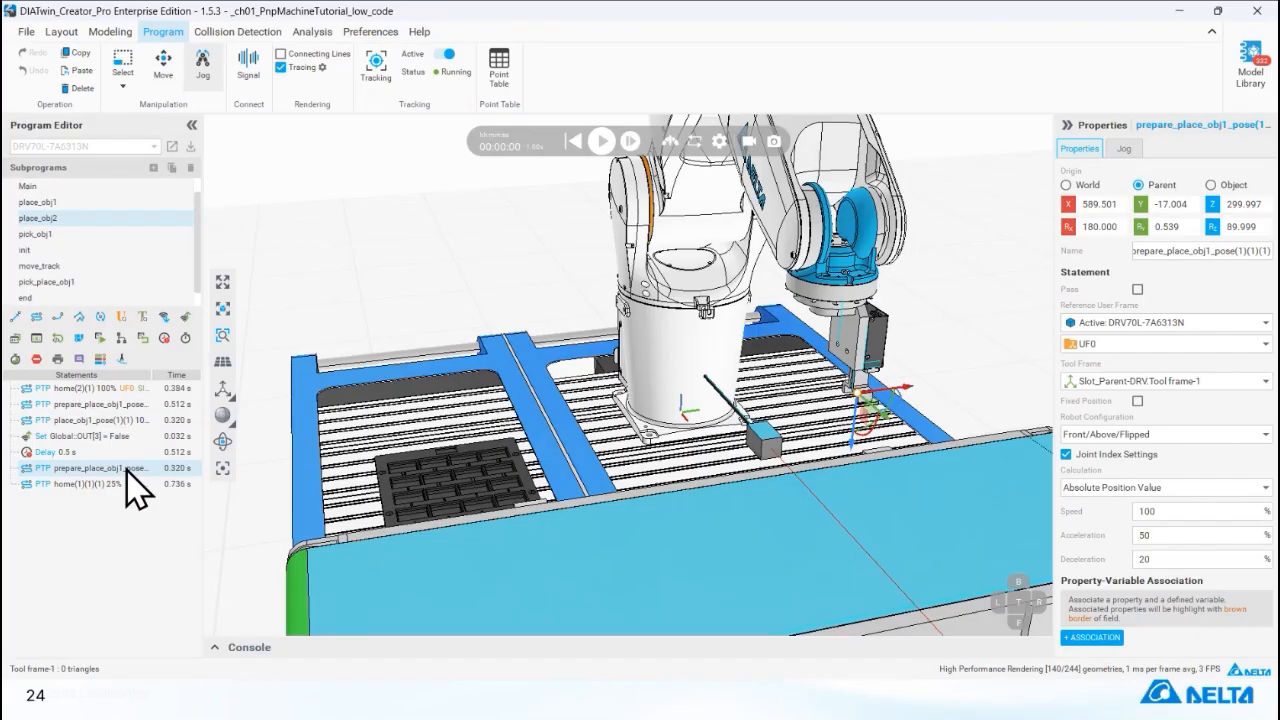
{"action": "left_click", "coordinate": [125, 485]}
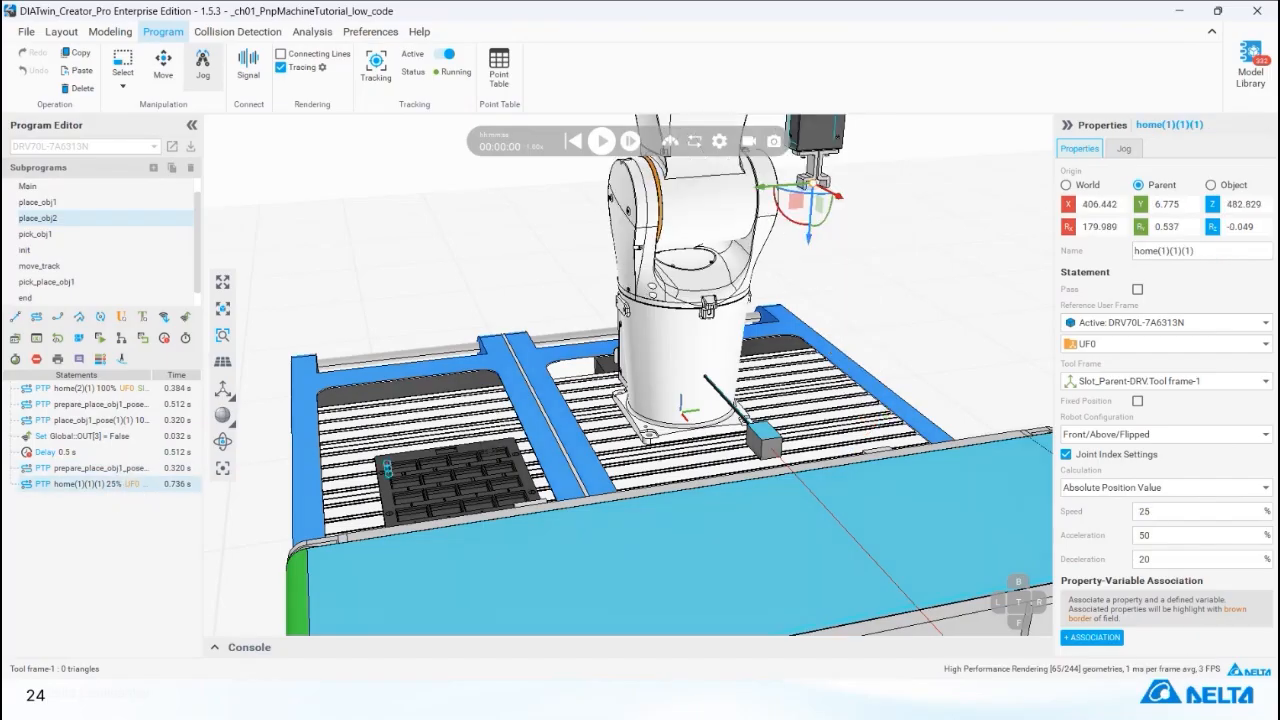
{"action": "middle_click_drag", "start_coordinate": [709, 322], "coordinate": [694, 368]}
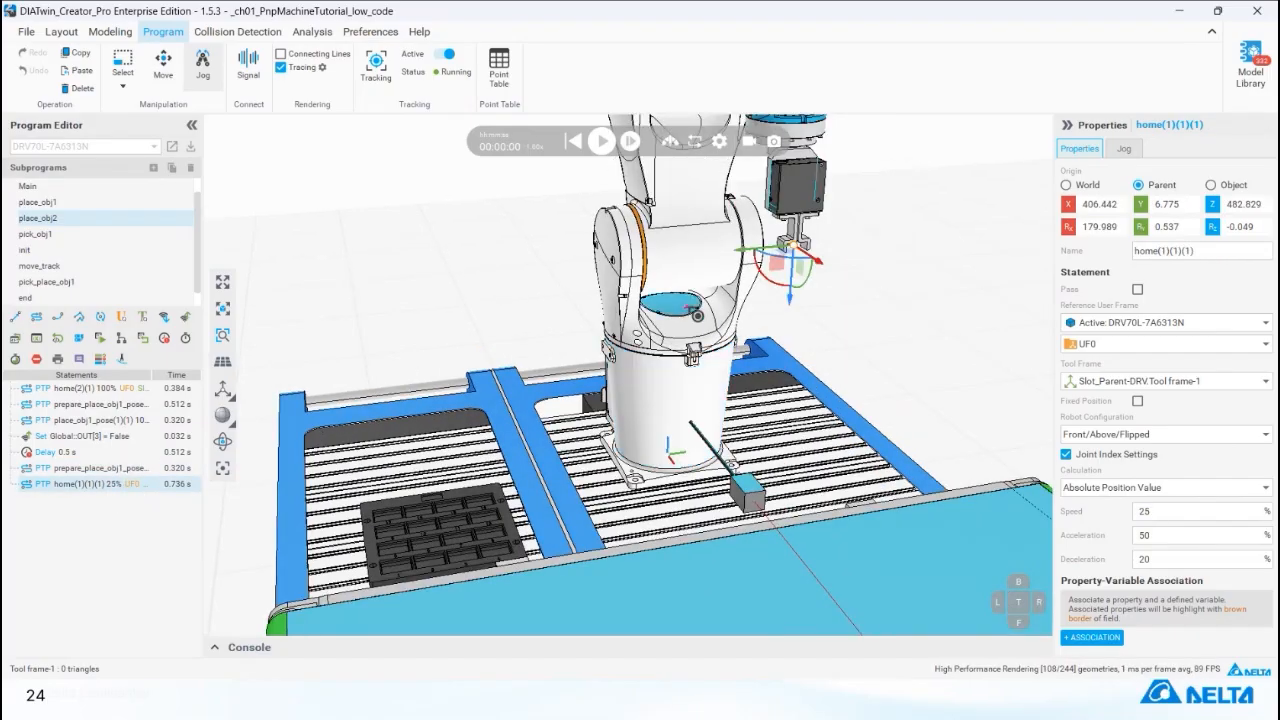
{"action": "left_click", "coordinate": [147, 406]}
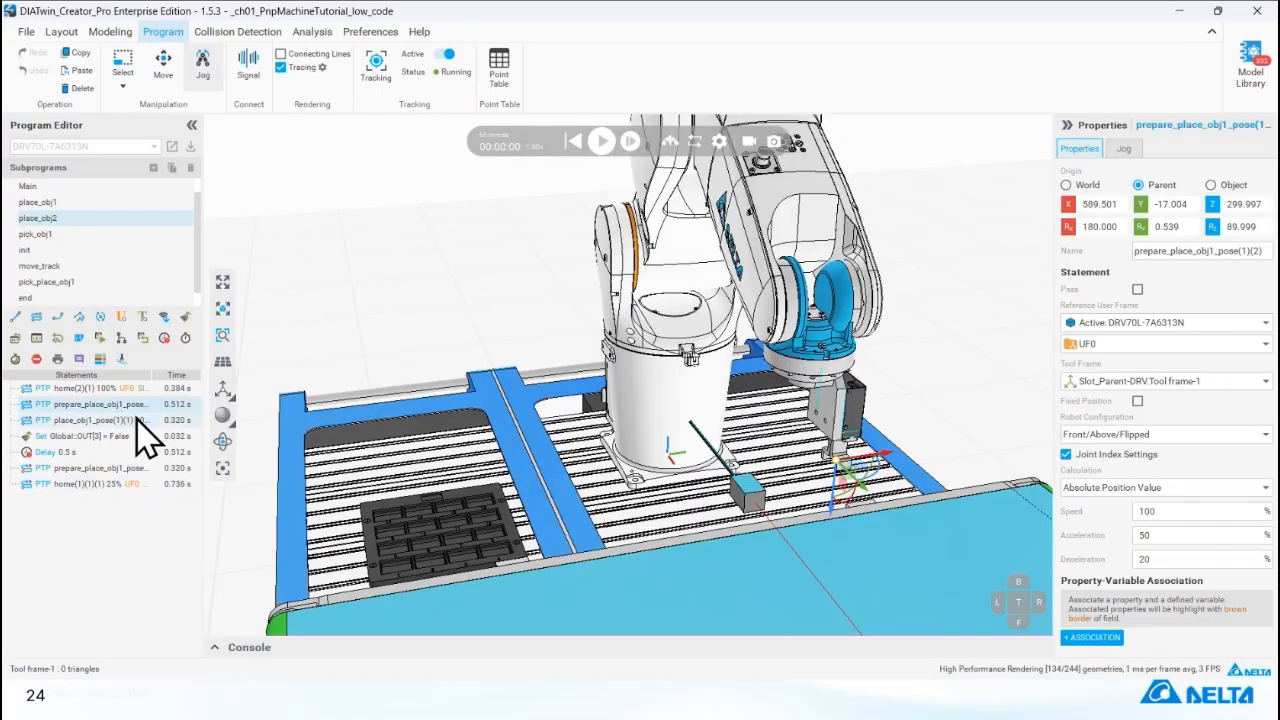
{"action": "left_click", "coordinate": [132, 420]}
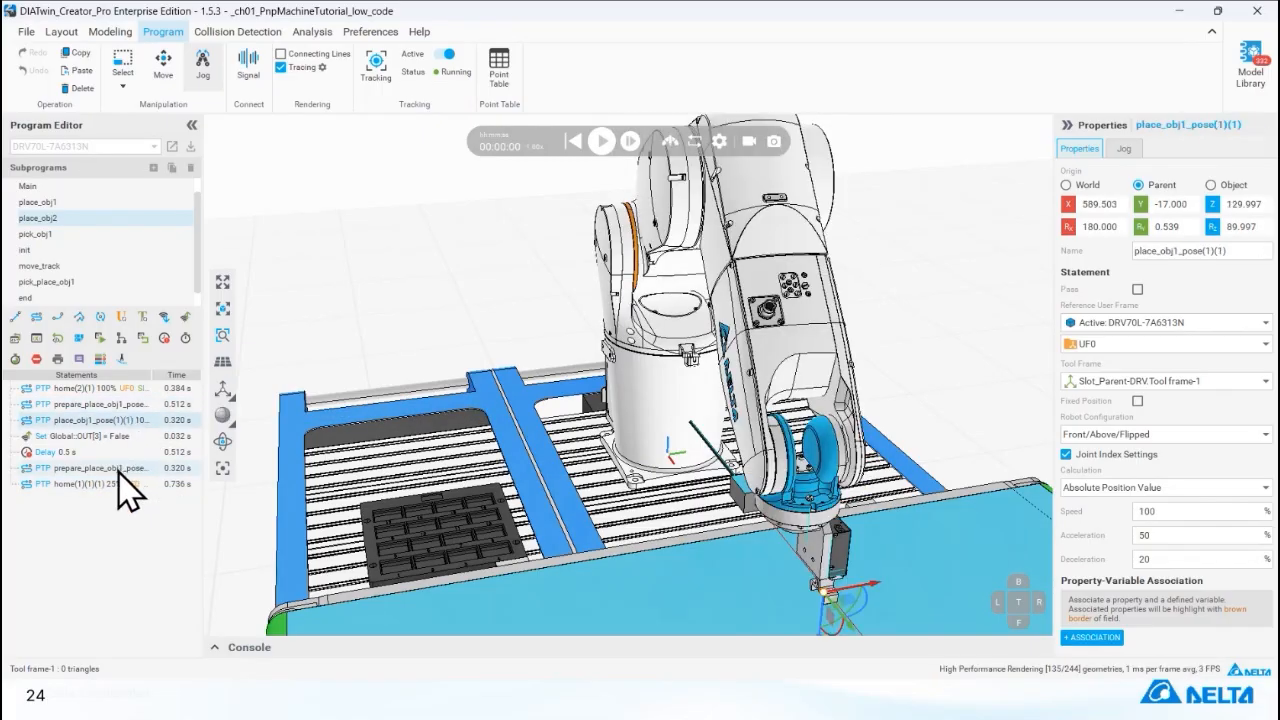
{"action": "left_click", "coordinate": [128, 405]}
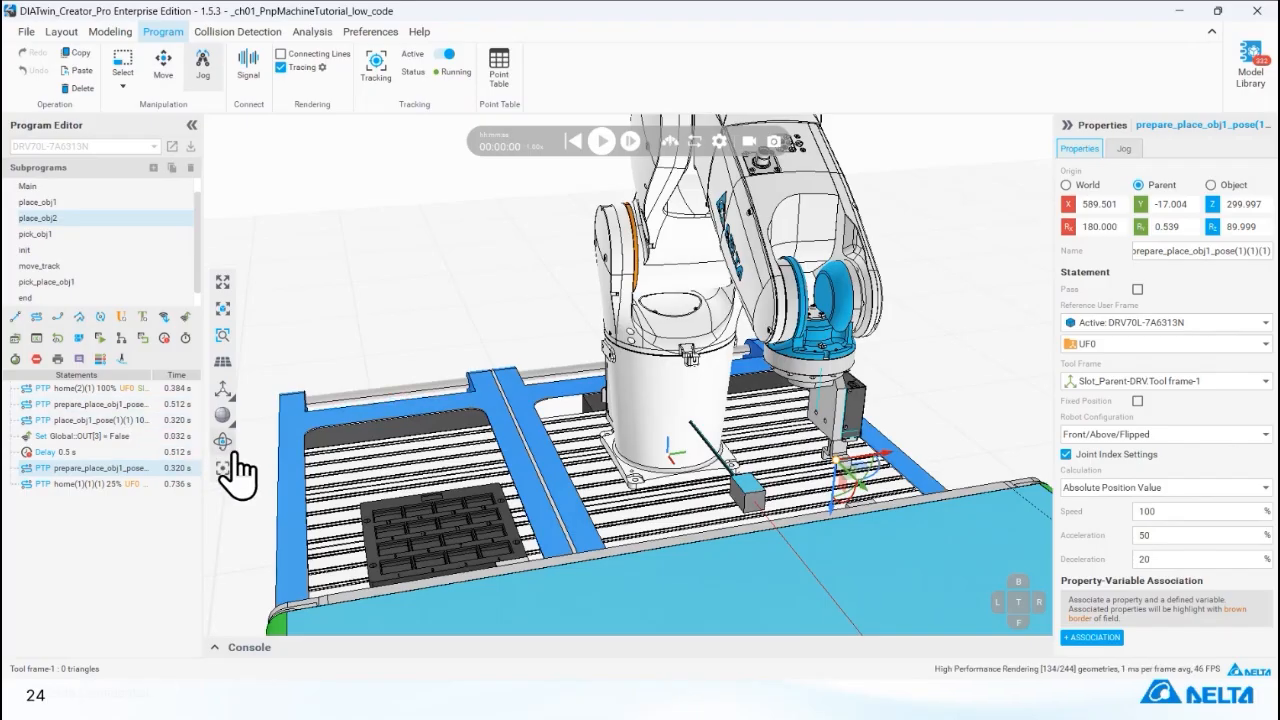
Show frame 262 of Motion Capture 7 and move the Capture Position window aside to reveal the tray beneath the robot.
{"action": "right_click_drag", "start_coordinate": [539, 466], "coordinate": [476, 404]}
{"action": "scroll", "coordinate": [476, 404], "scroll_direction": "down", "scroll_amount": 2}
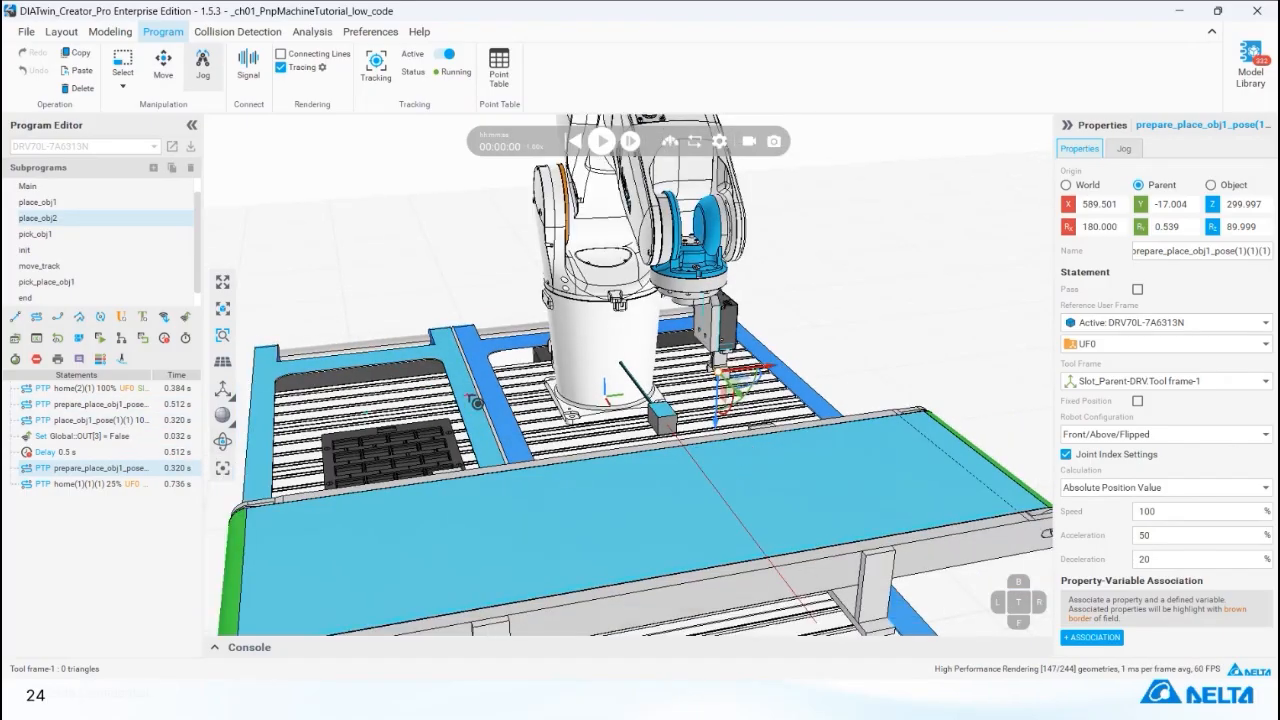
{"action": "scroll", "coordinate": [476, 404], "scroll_direction": "up", "scroll_amount": 2}
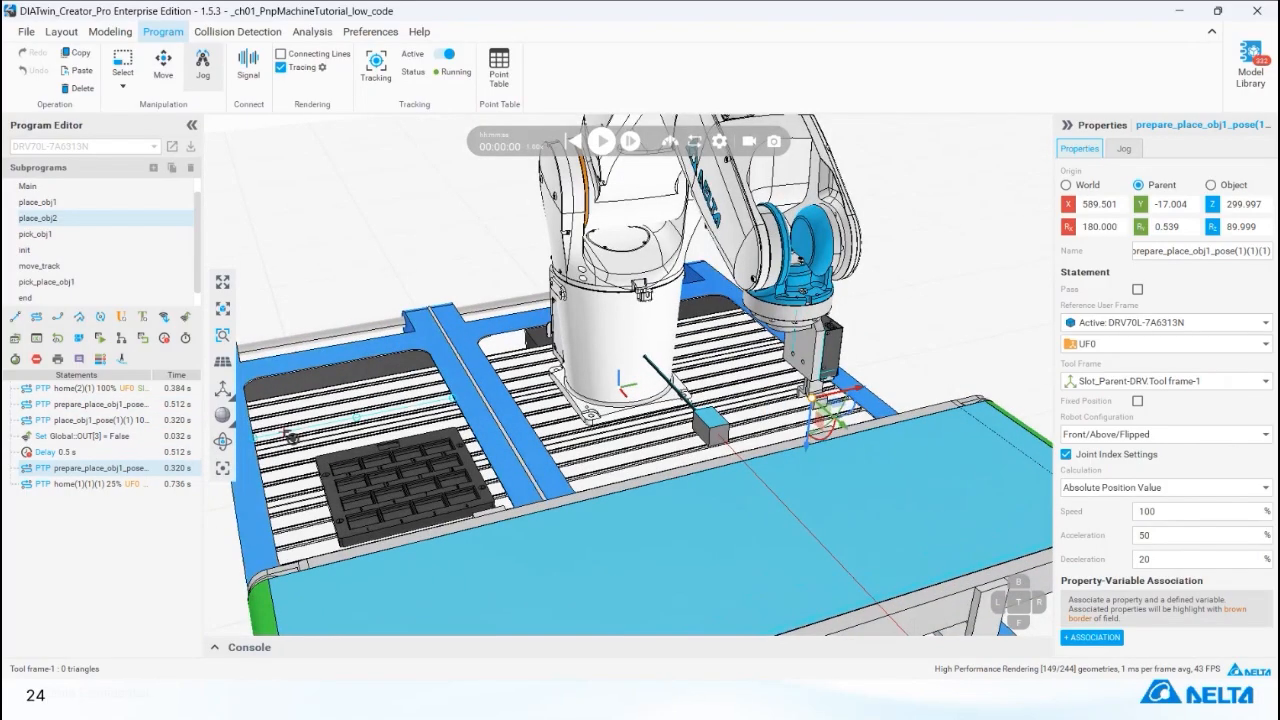
{"action": "left_click", "coordinate": [224, 478]}
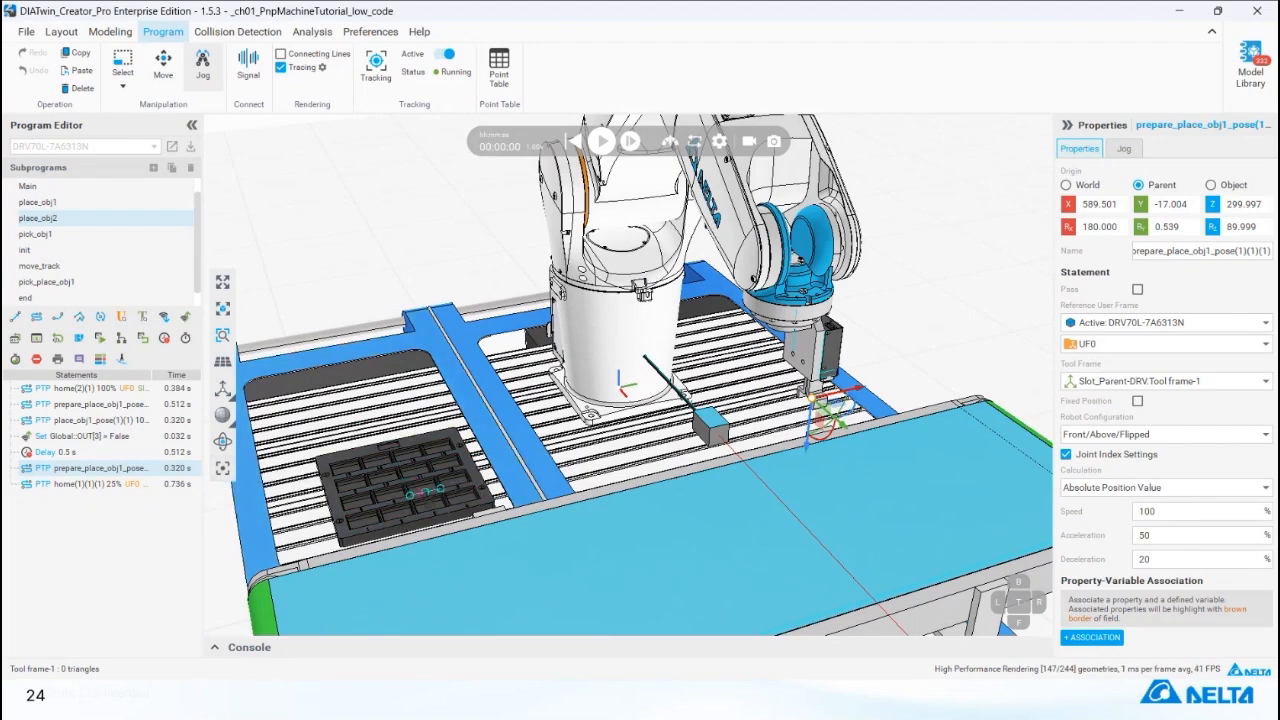
{"action": "left_click", "coordinate": [224, 476]}
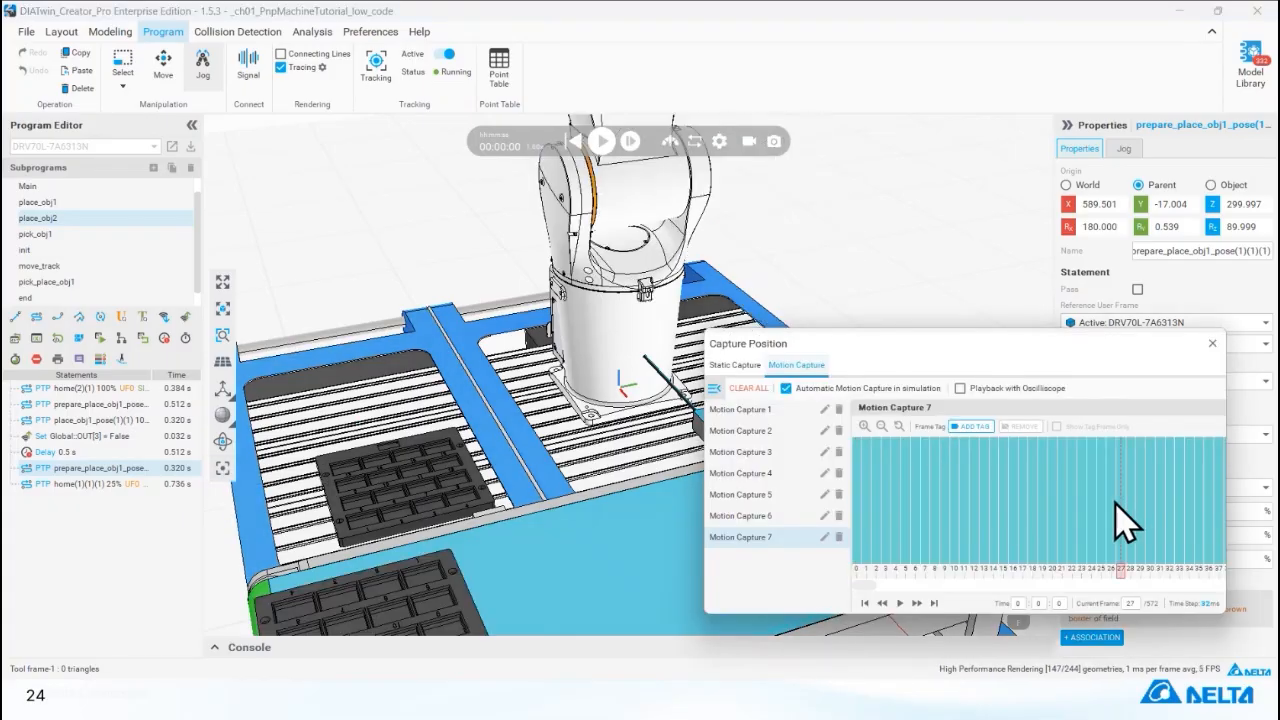
{"action": "left_click", "coordinate": [1015, 586]}
{"action": "left_click", "coordinate": [1155, 502]}
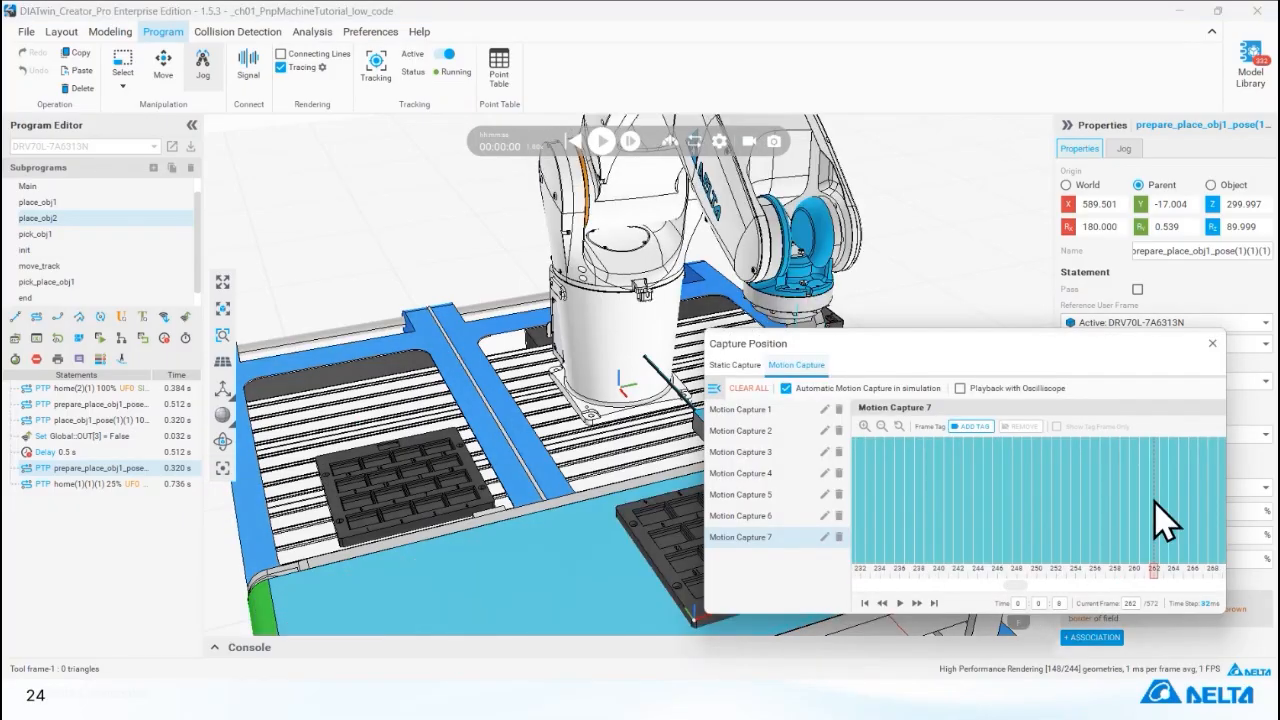
{"action": "left_click_drag", "start_coordinate": [1030, 345], "coordinate": [1135, 86]}
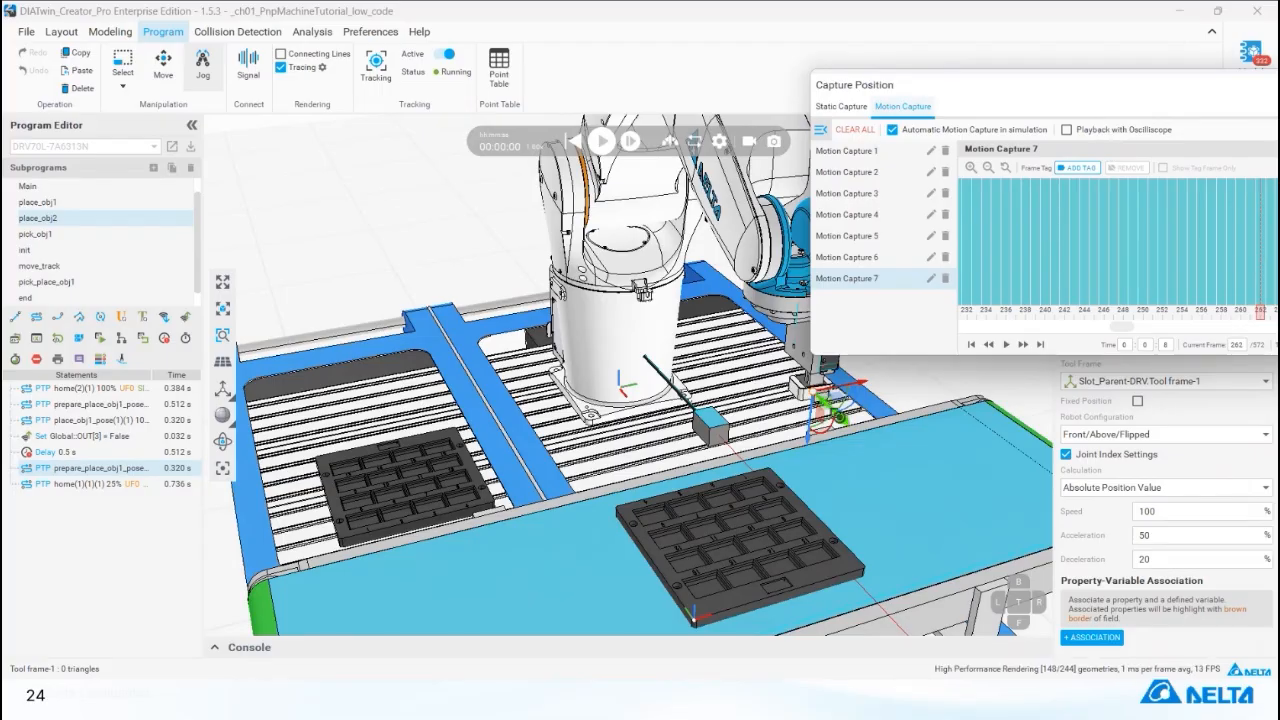
{"action": "scroll", "coordinate": [762, 514], "scroll_direction": "up", "scroll_amount": 5}
{"action": "middle_click_drag", "start_coordinate": [759, 510], "coordinate": [740, 531]}
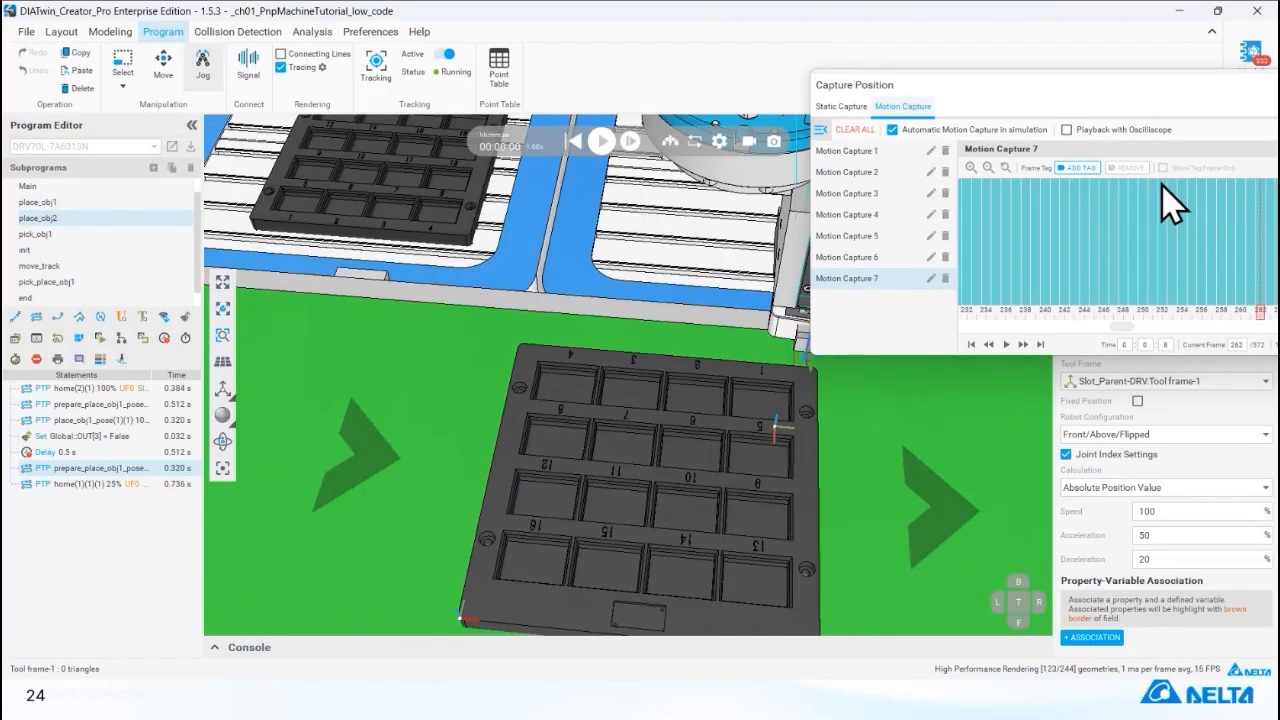
{"action": "scroll", "coordinate": [686, 404], "scroll_direction": "down", "scroll_amount": 3}
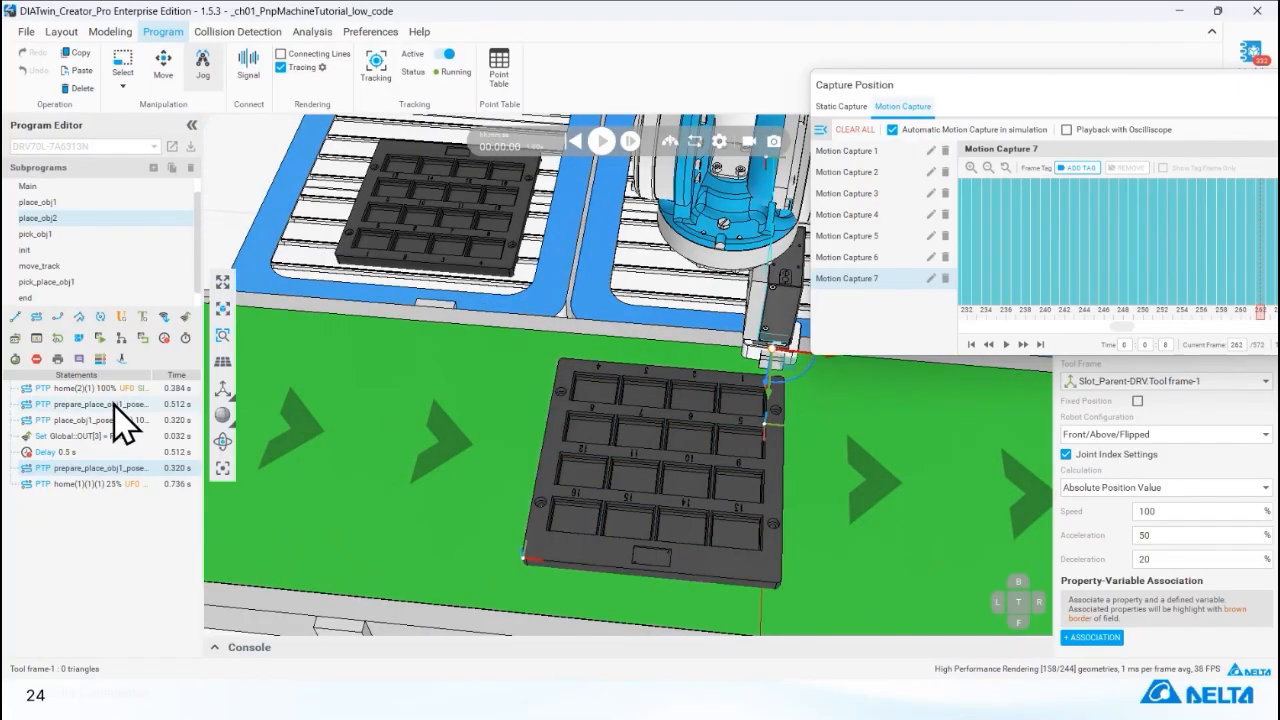
Try jogging the gripper along X from the place_obj1_pose(1)(1) position to the neighbouring tray slot.
{"action": "left_click", "coordinate": [113, 405]}
{"action": "left_click", "coordinate": [122, 413]}
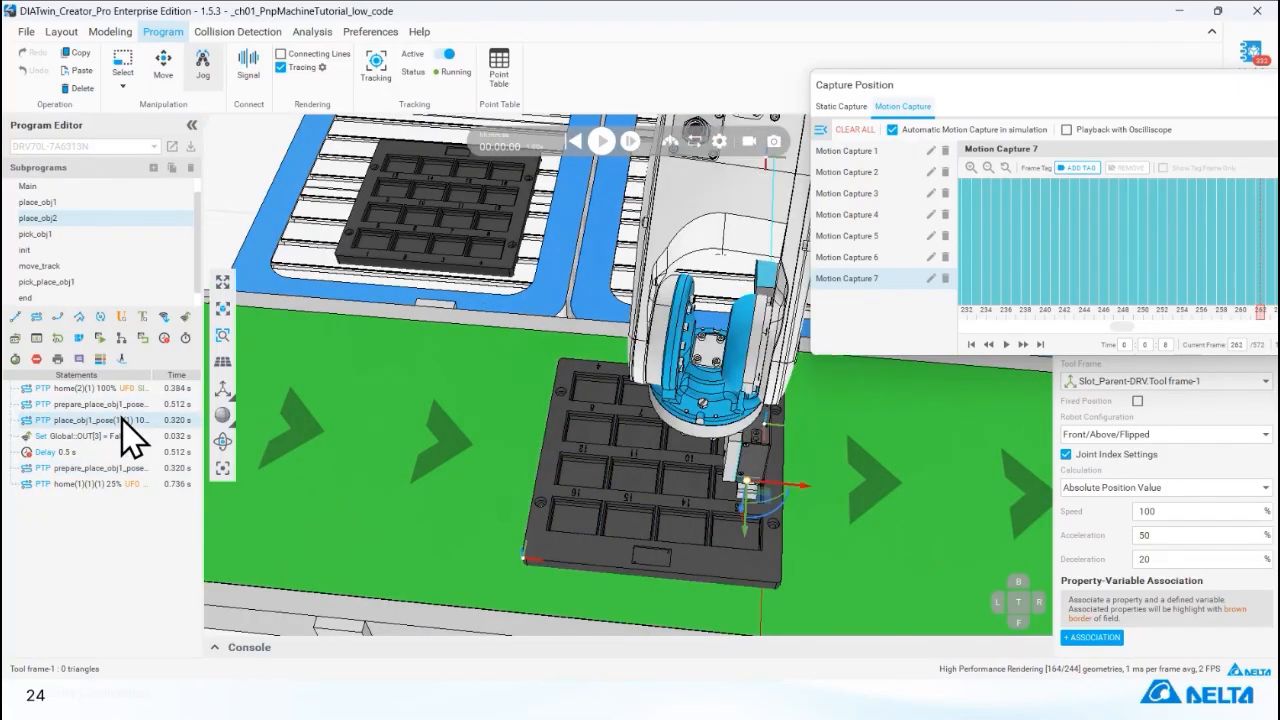
{"action": "right_click_drag", "start_coordinate": [675, 530], "coordinate": [603, 573]}
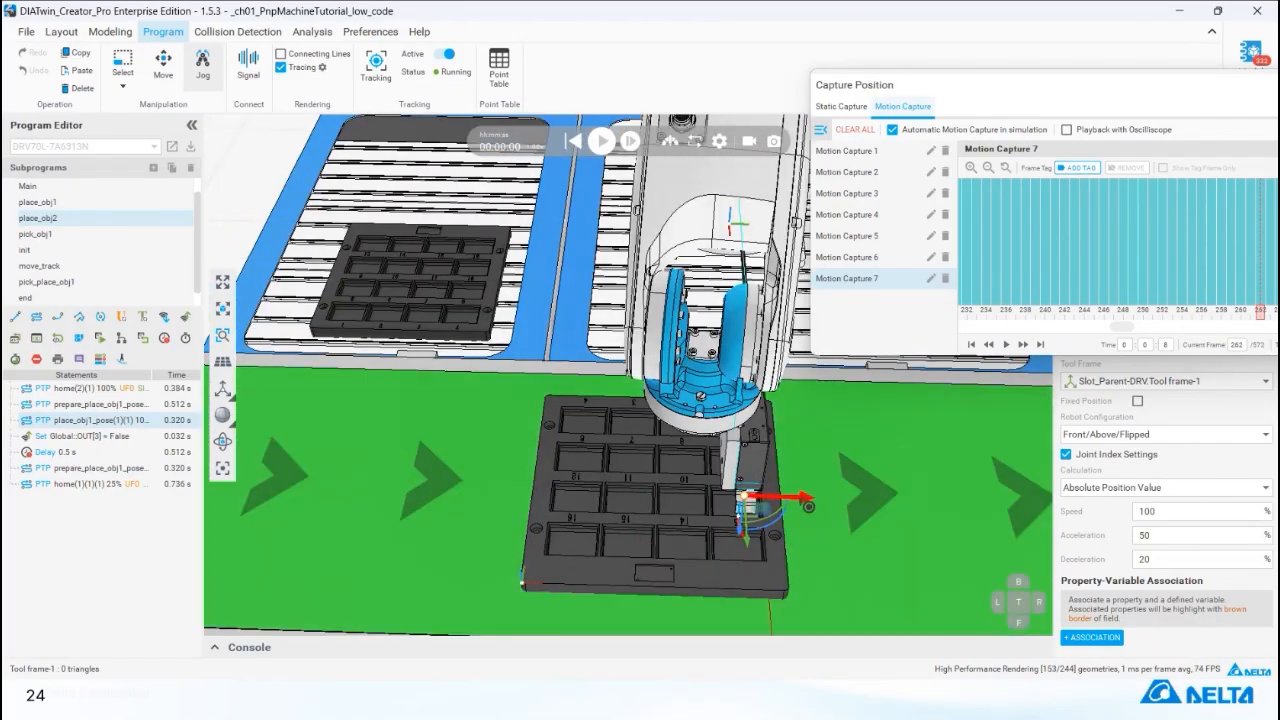
{"action": "left_click_drag", "start_coordinate": [800, 497], "coordinate": [747, 500]}
{"action": "scroll", "coordinate": [746, 508], "scroll_direction": "up", "scroll_amount": 5}
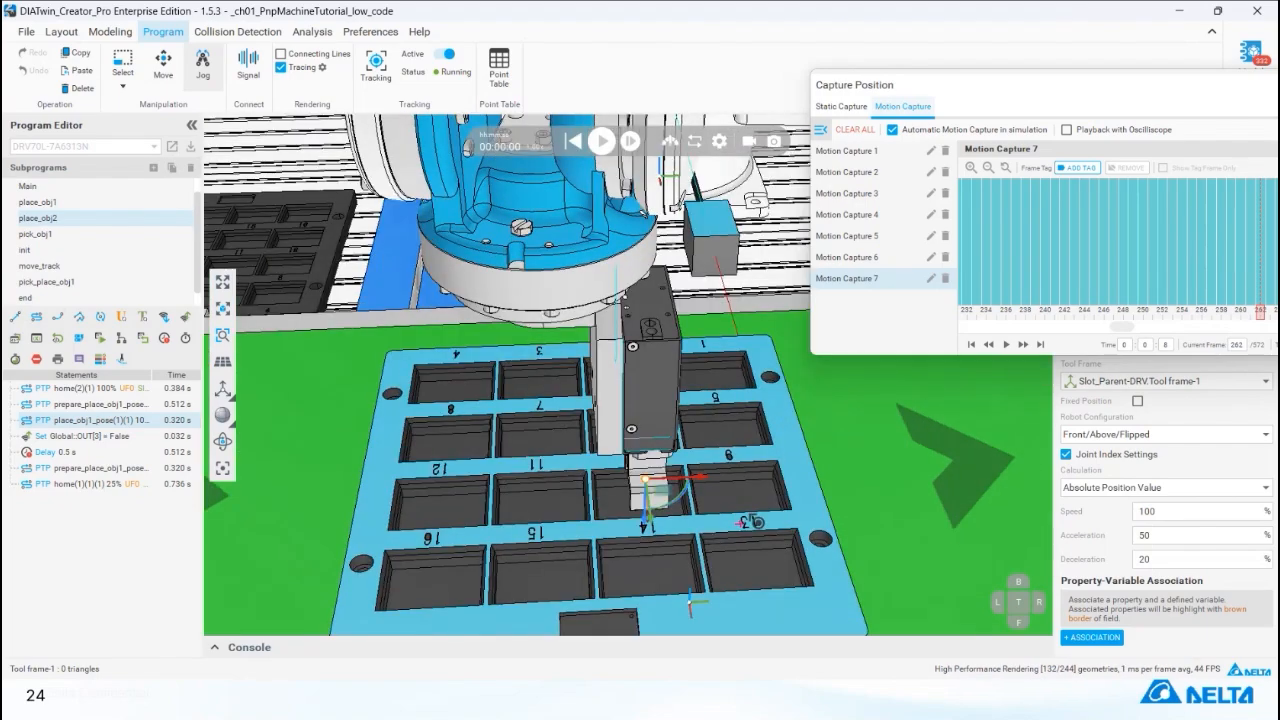
{"action": "mouse_move", "coordinate": [757, 522]}
{"action": "right_mouse_down"}
{"action": "mouse_move", "coordinate": [825, 486]}
{"action": "mouse_move", "coordinate": [660, 488]}
{"action": "mouse_move", "coordinate": [741, 527]}
{"action": "right_mouse_up"}
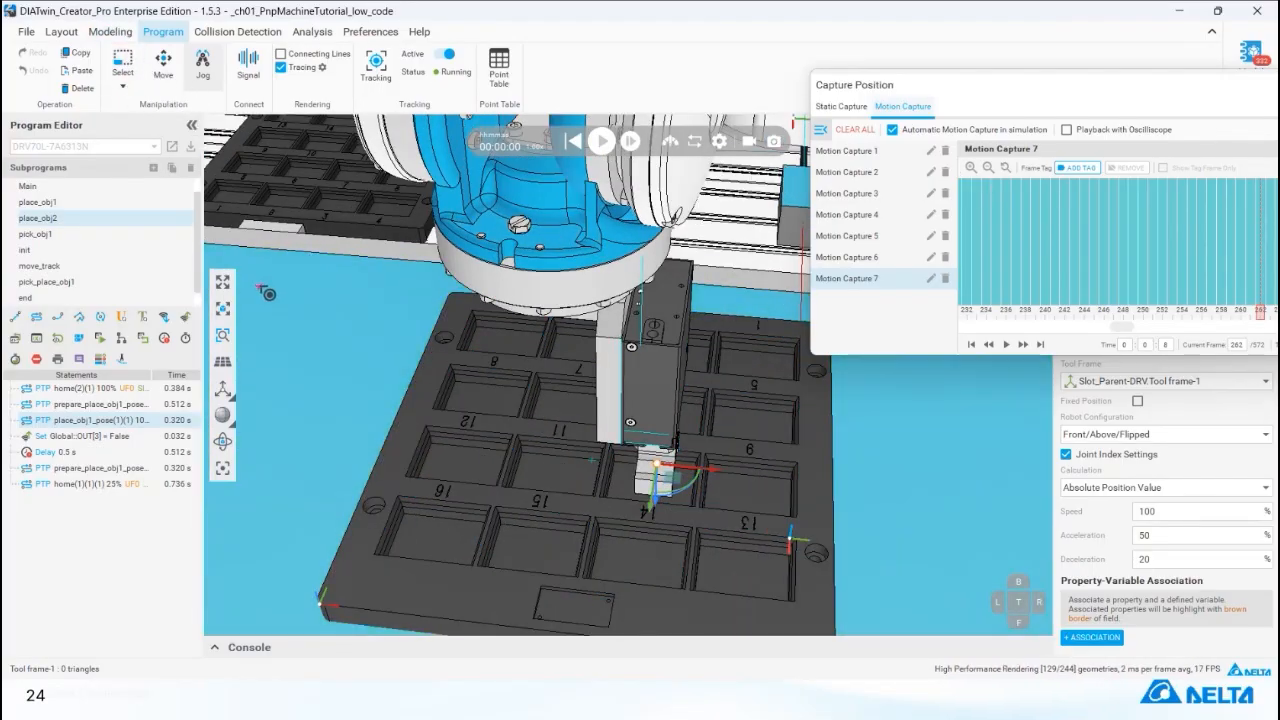
Reposition the Capture Position window and return the robot to the place_obj1_pose(1)(1) position in place_obj2.
{"action": "left_click_drag", "start_coordinate": [919, 86], "coordinate": [857, 363]}
{"action": "left_click", "coordinate": [79, 424]}
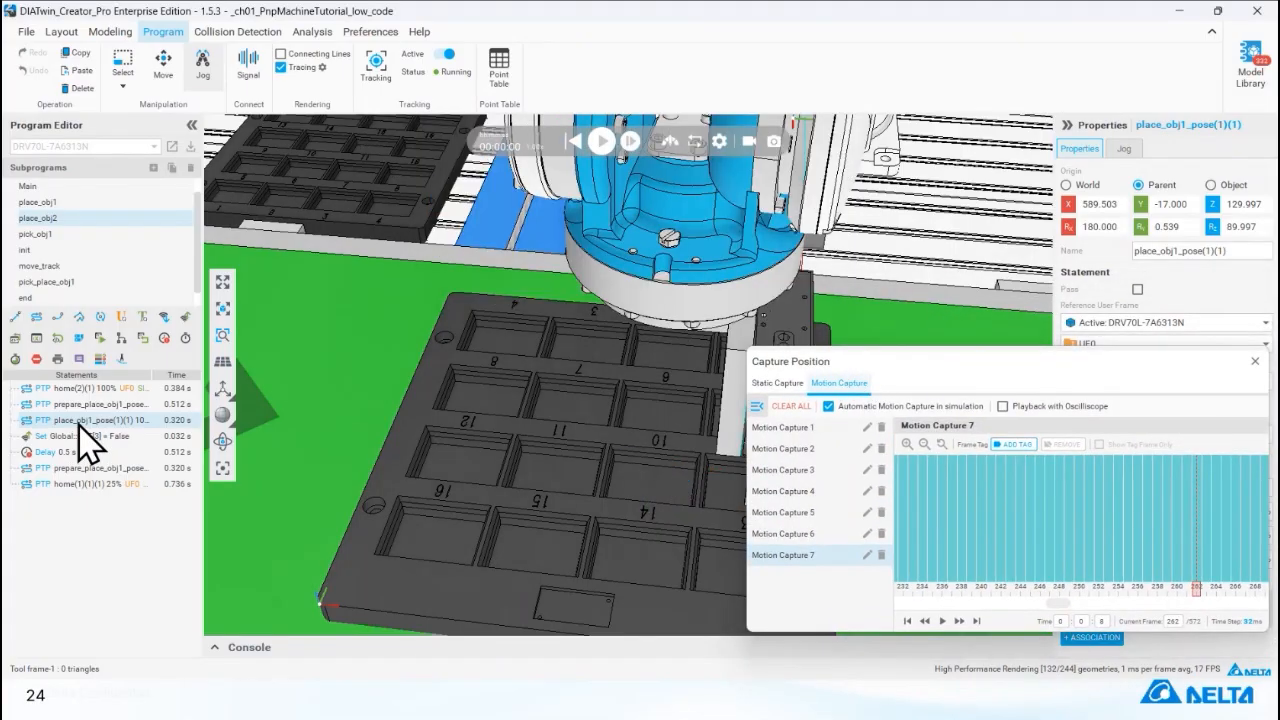
{"action": "left_click", "coordinate": [87, 408]}
{"action": "left_click", "coordinate": [90, 424]}
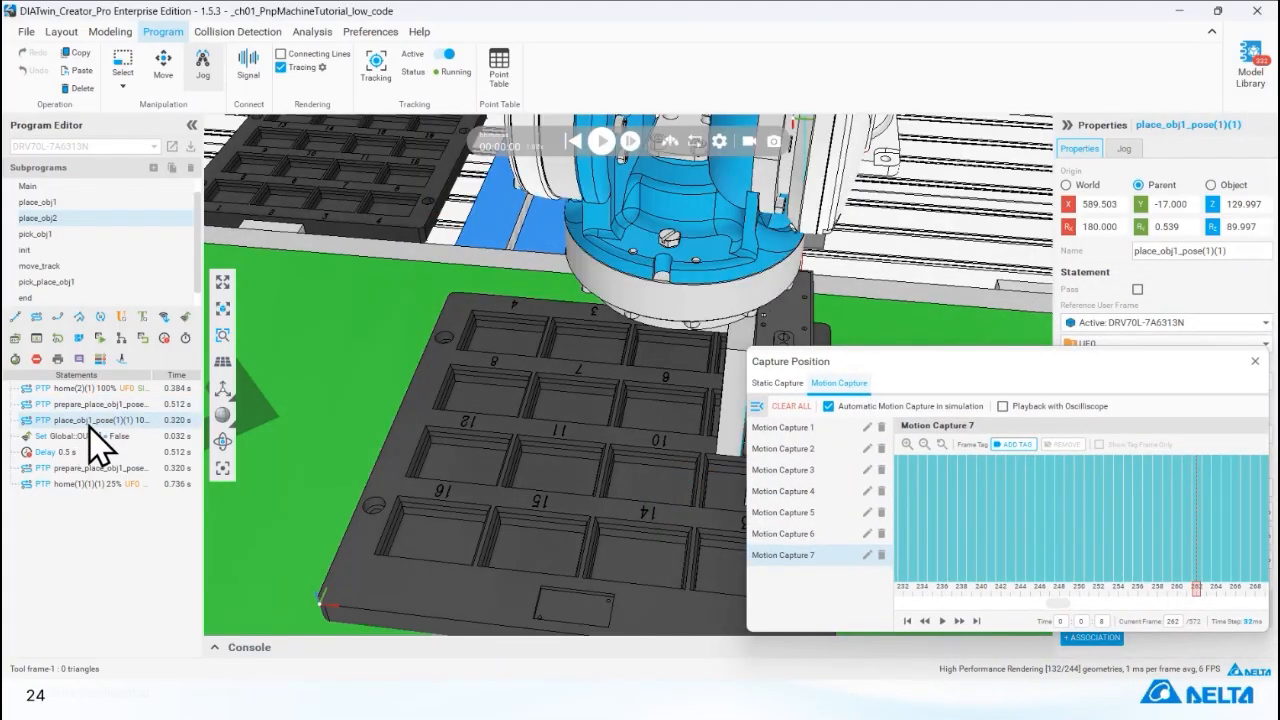
{"action": "middle_click_drag", "start_coordinate": [655, 460], "coordinate": [484, 392]}
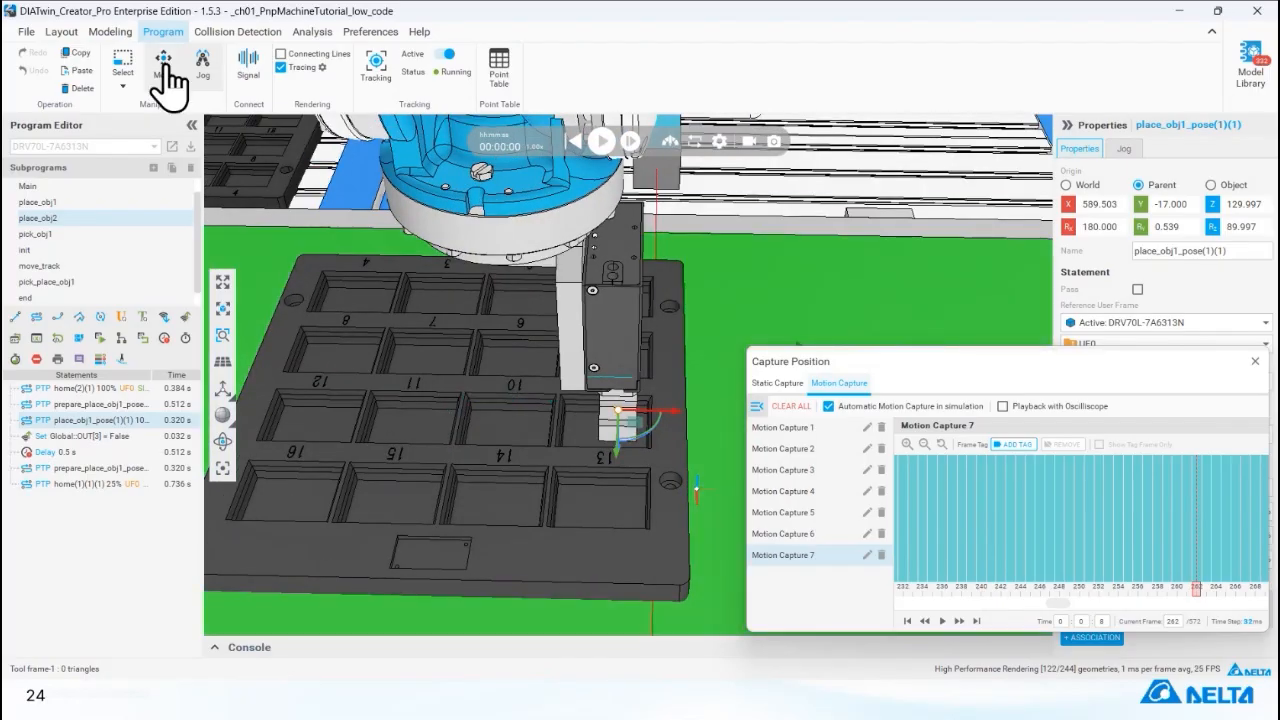
Leave jogging and measure the distance between tray slots 13 and 14.
{"action": "left_click", "coordinate": [163, 68]}
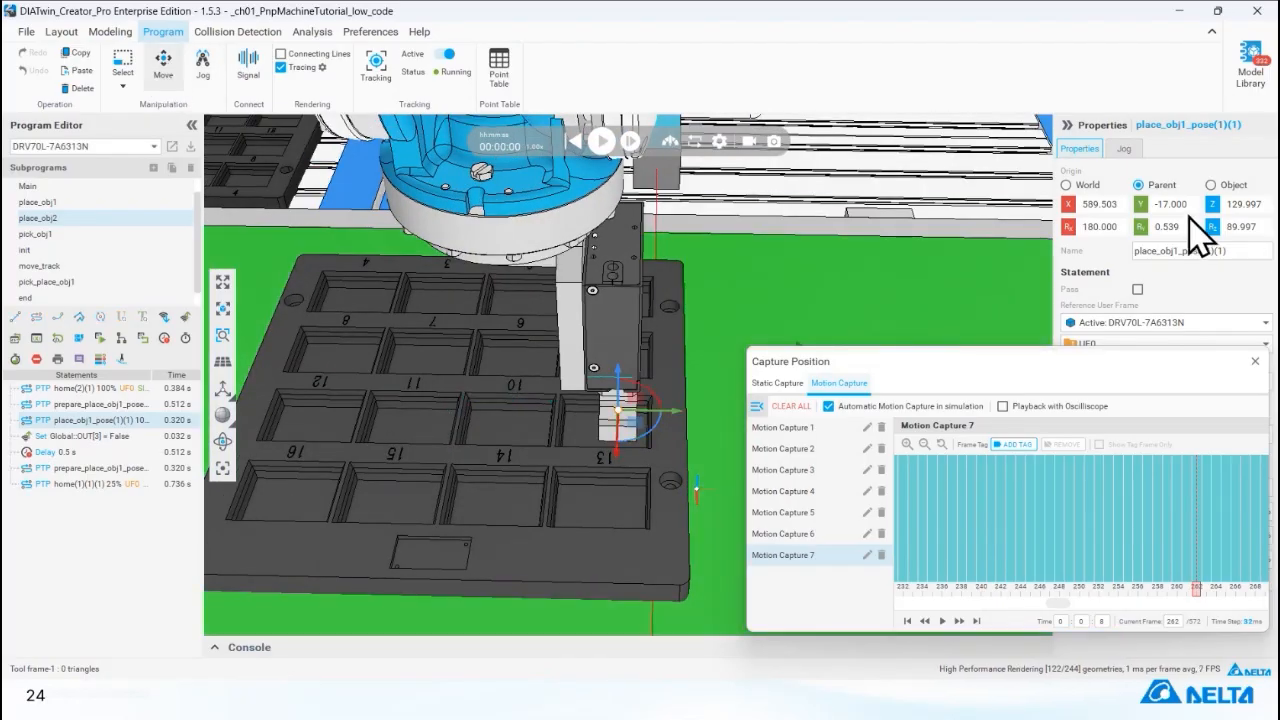
{"action": "left_click", "coordinate": [106, 32]}
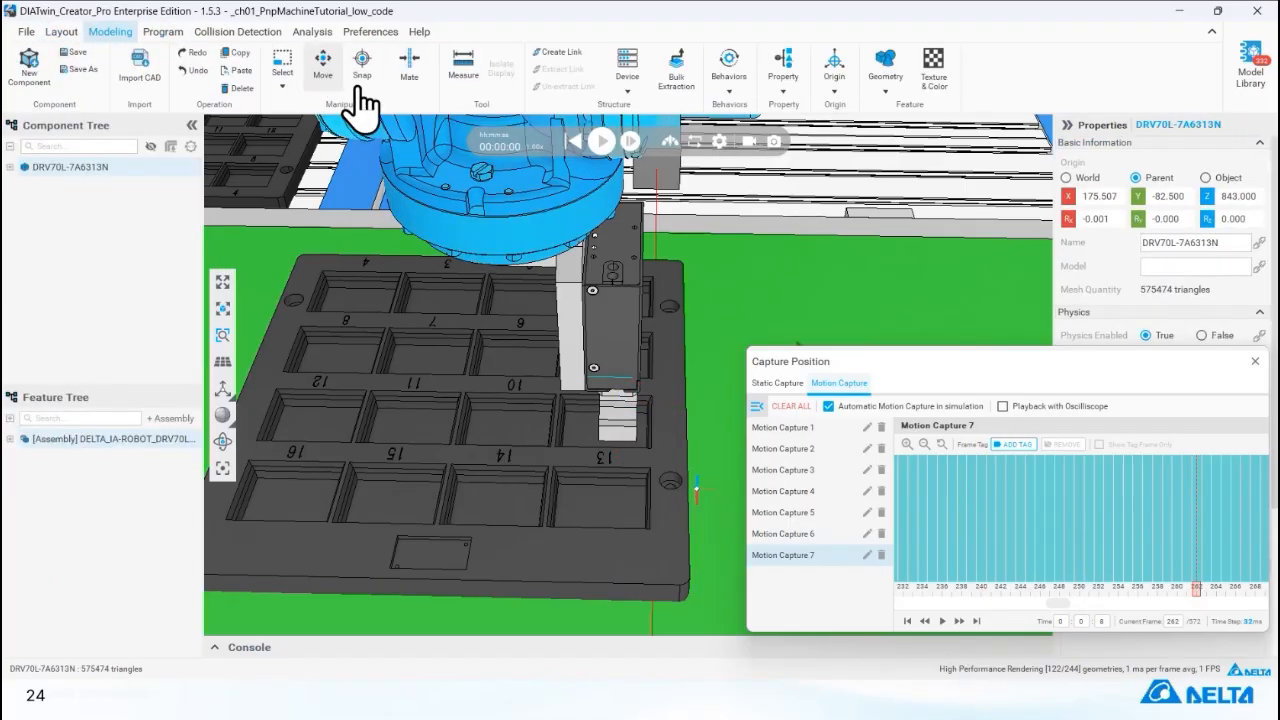
{"action": "left_click", "coordinate": [462, 72]}
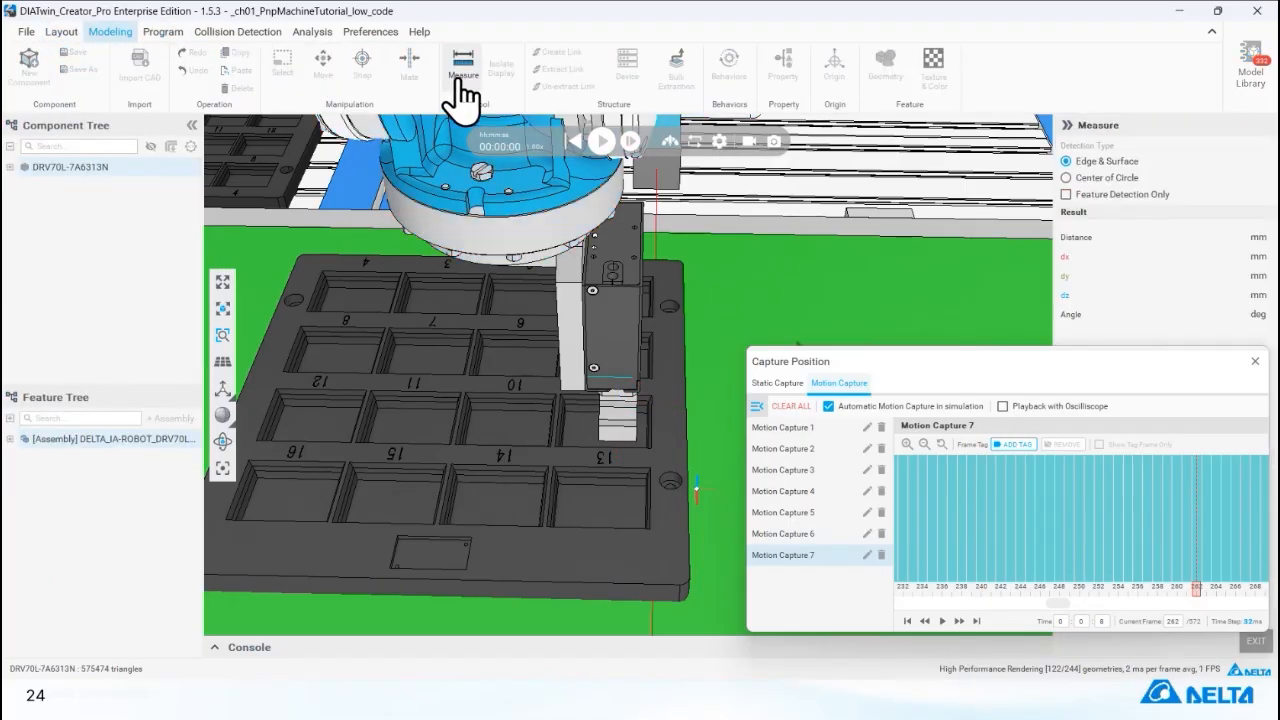
{"action": "left_click", "coordinate": [497, 508]}
{"action": "left_click", "coordinate": [497, 509]}
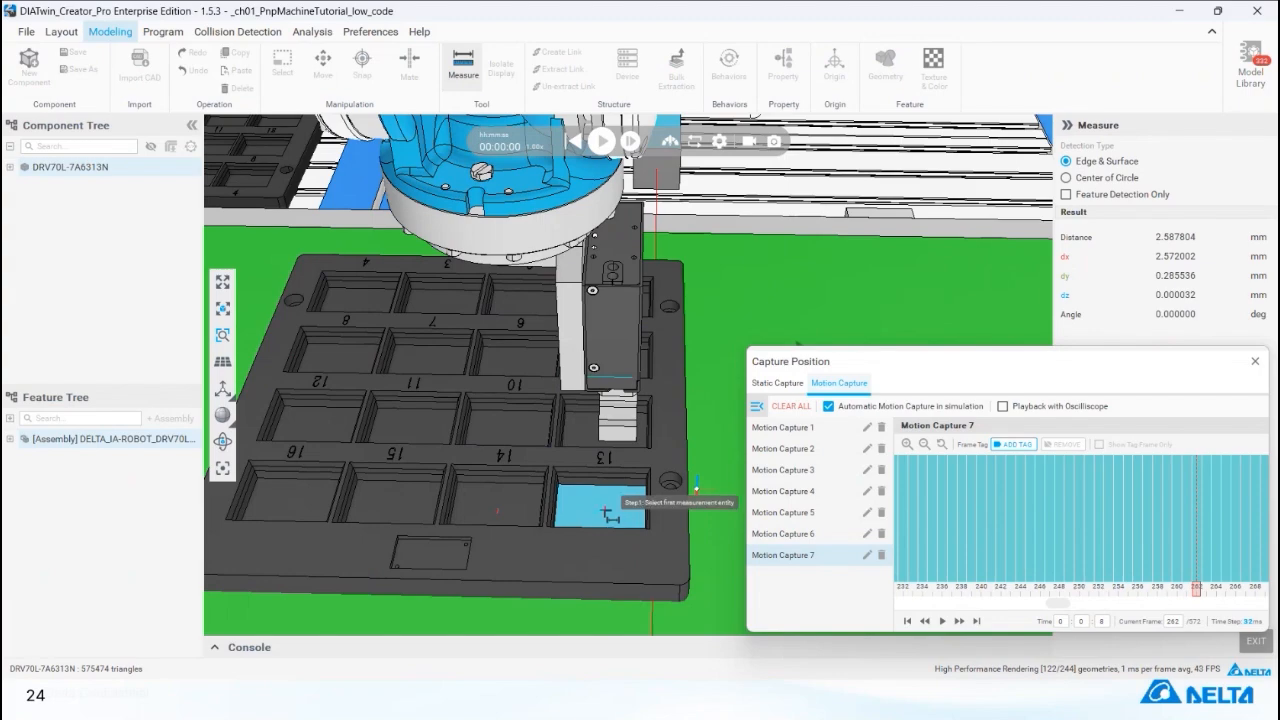
{"action": "left_click", "coordinate": [604, 511]}
{"action": "left_click", "coordinate": [498, 509]}
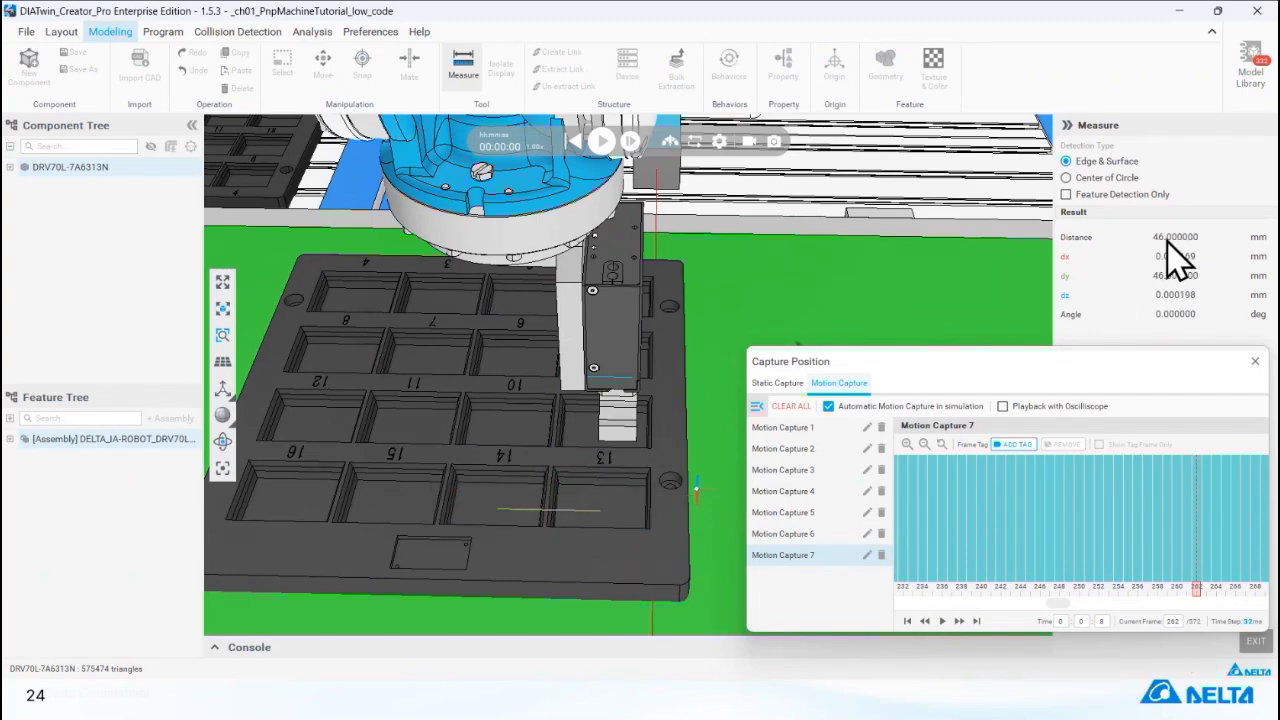
Reactivate jogging in the robot program and jog the gripper along X from place_obj1_pose(1)(1) to the adjacent tray slot.
{"action": "left_click", "coordinate": [161, 31]}
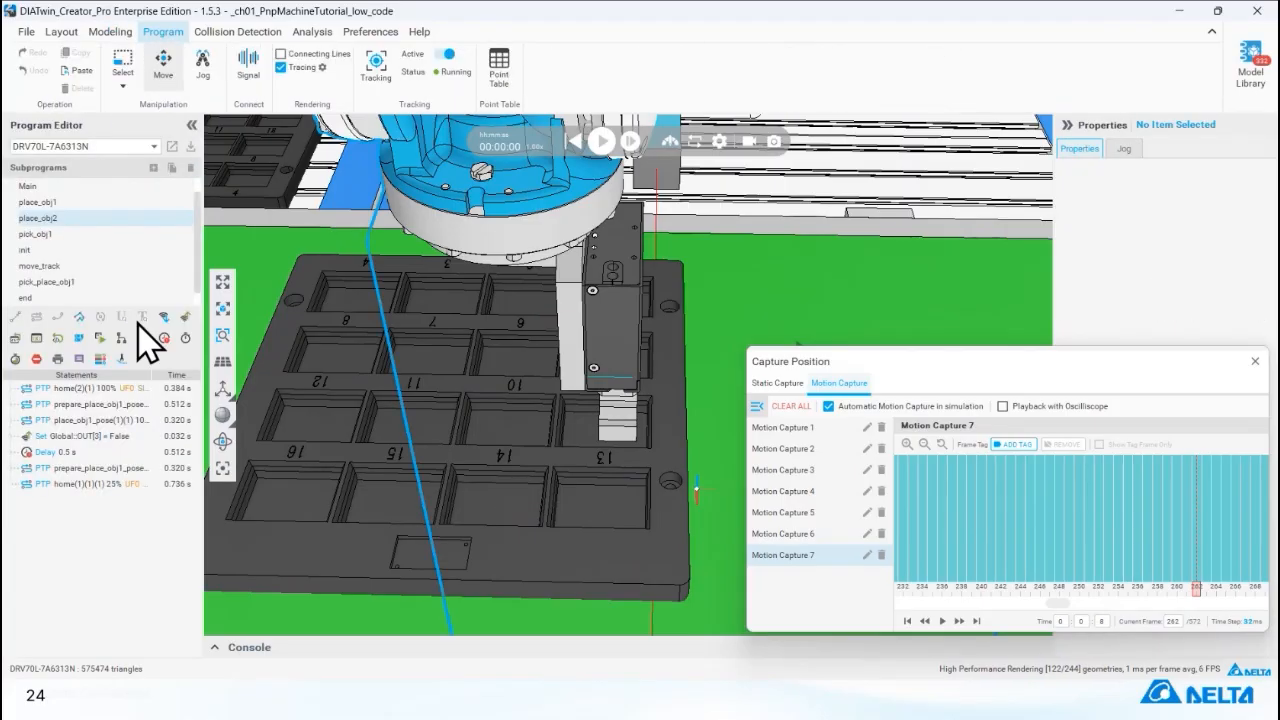
{"action": "left_click", "coordinate": [133, 405]}
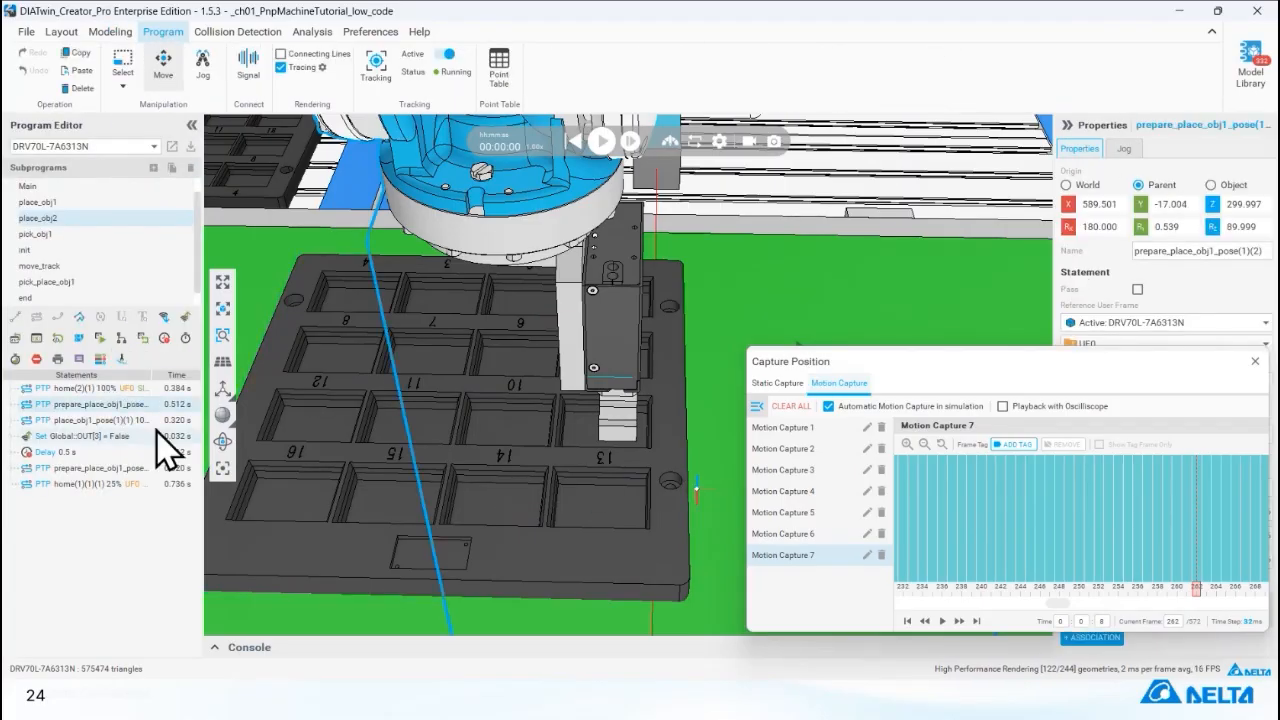
{"action": "left_click", "coordinate": [210, 80]}
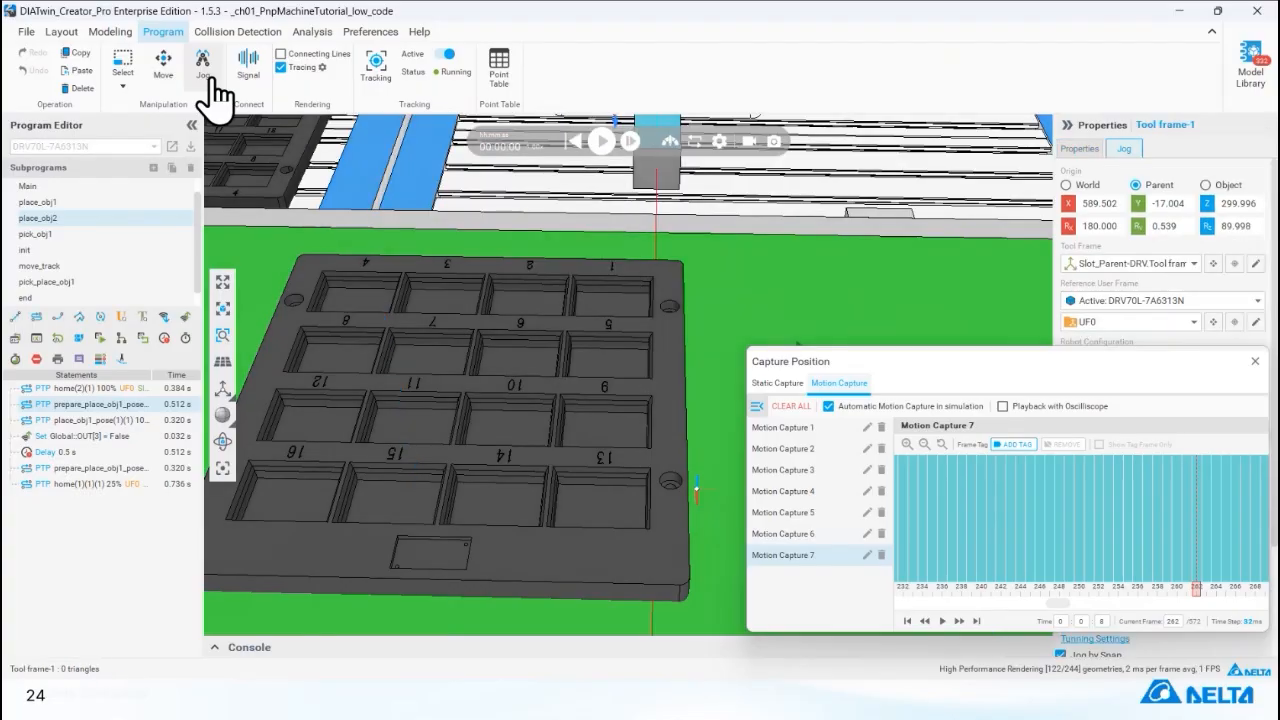
{"action": "left_click", "coordinate": [130, 421]}
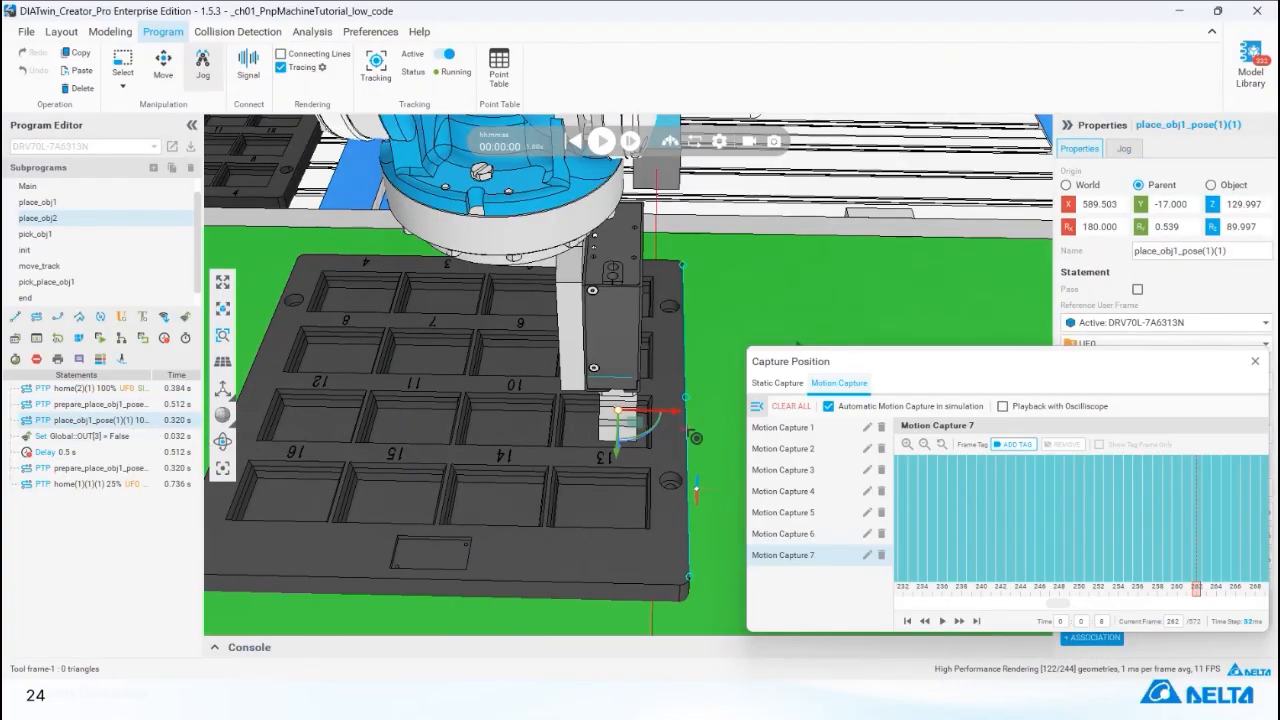
{"action": "left_click_drag", "start_coordinate": [675, 413], "coordinate": [576, 410]}
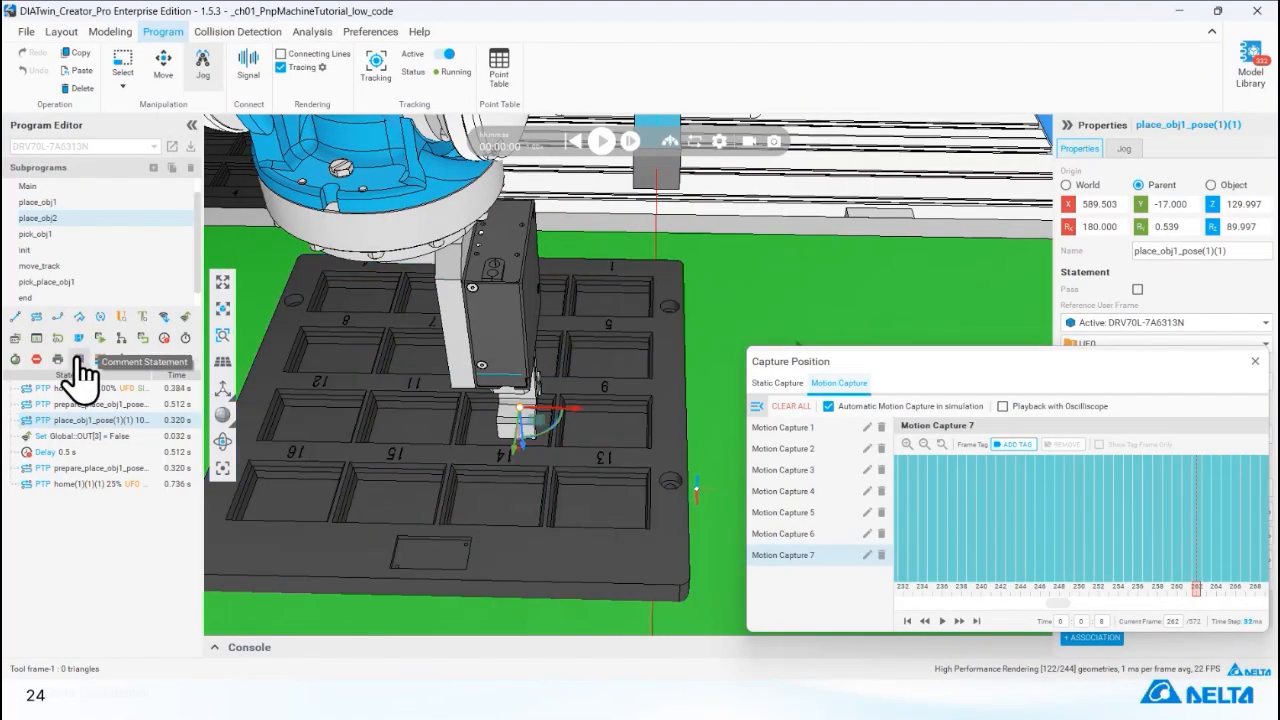
Offset the final prepare_place_obj1 pose in place_obj2 by -46 mm along X in Object coordinates, then recheck its pose.
{"action": "left_click", "coordinate": [143, 468]}
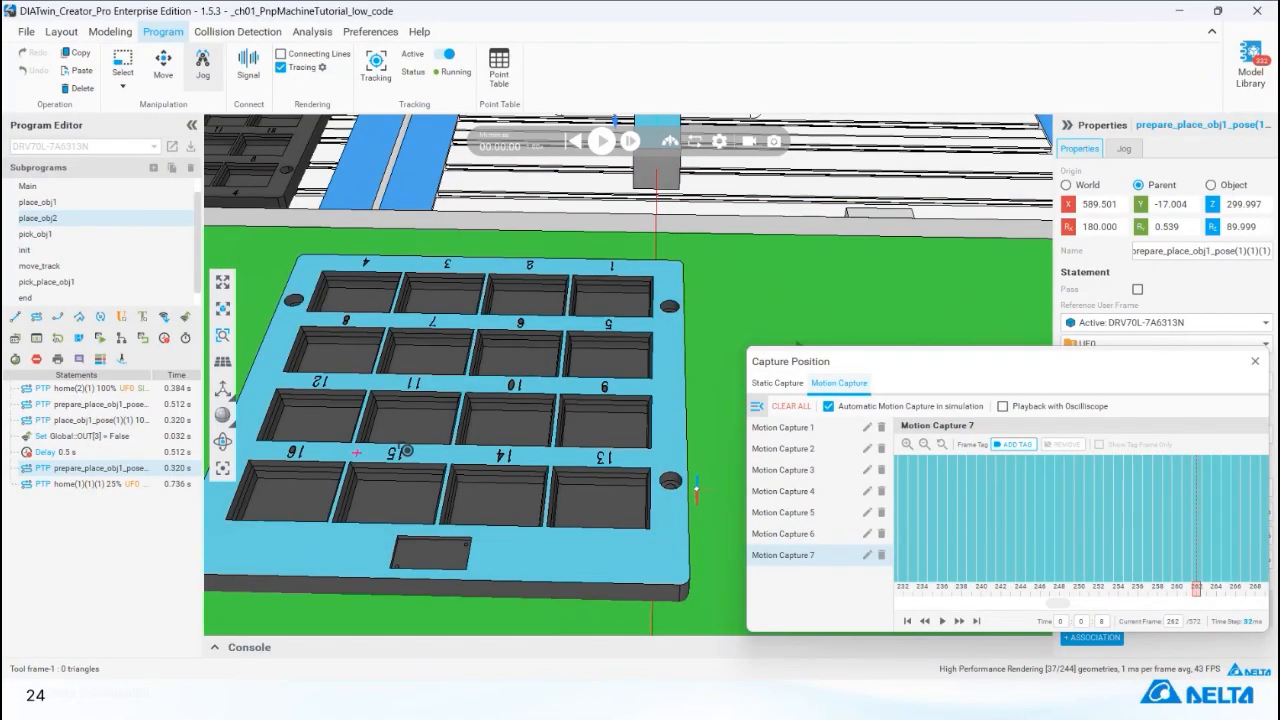
{"action": "scroll", "coordinate": [480, 406], "scroll_direction": "down", "scroll_amount": 5}
{"action": "middle_click_drag", "start_coordinate": [480, 436], "coordinate": [478, 472]}
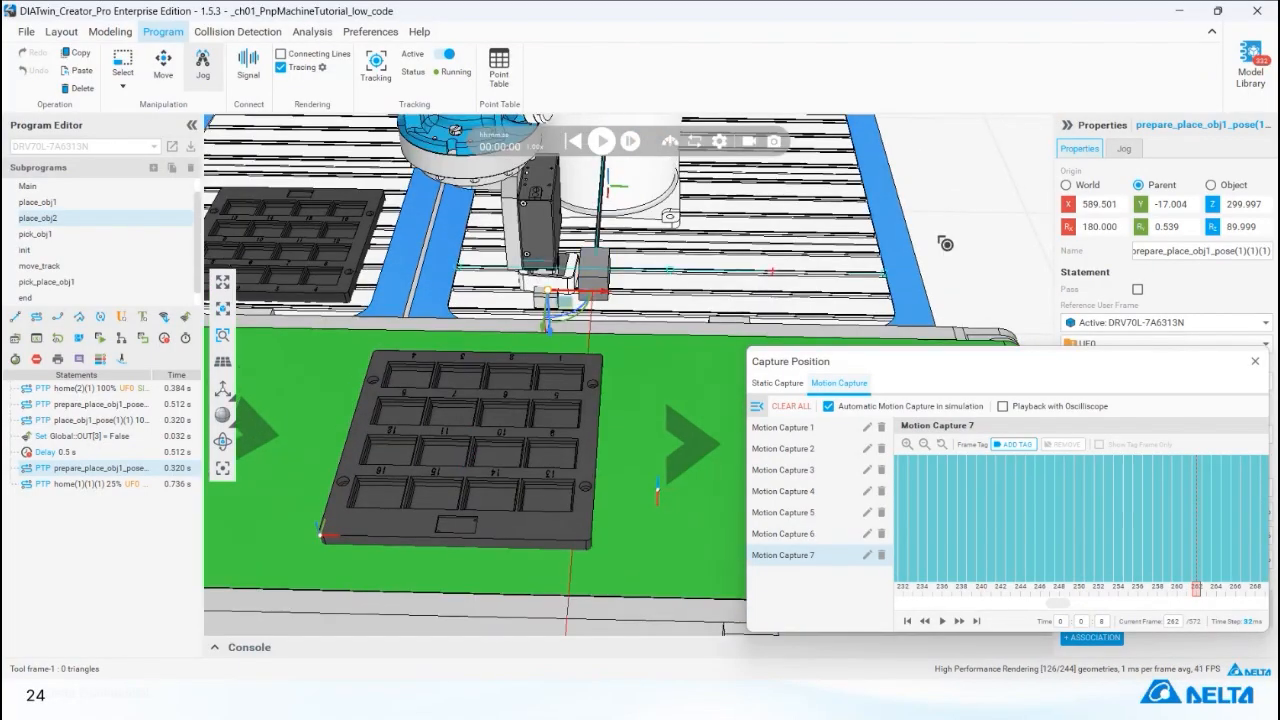
{"action": "left_click", "coordinate": [1210, 185]}
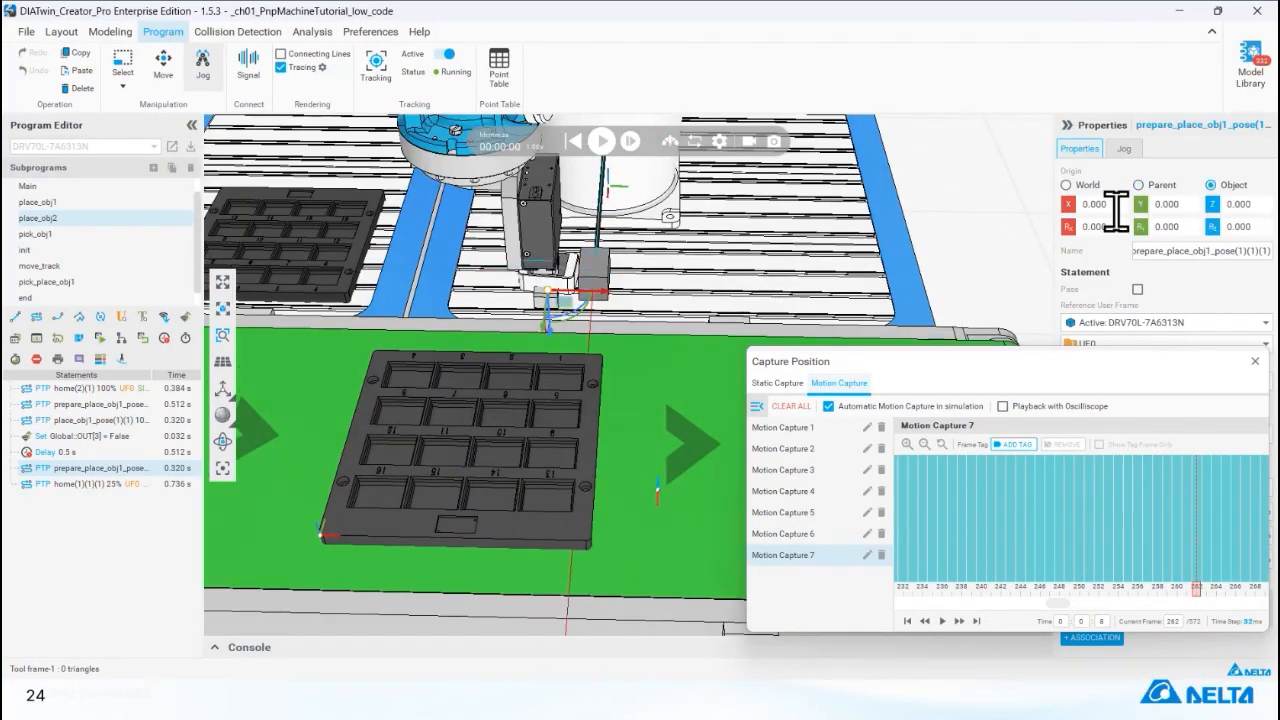
{"action": "double_click", "coordinate": [1117, 204]}
{"action": "key", "text": "Return"}
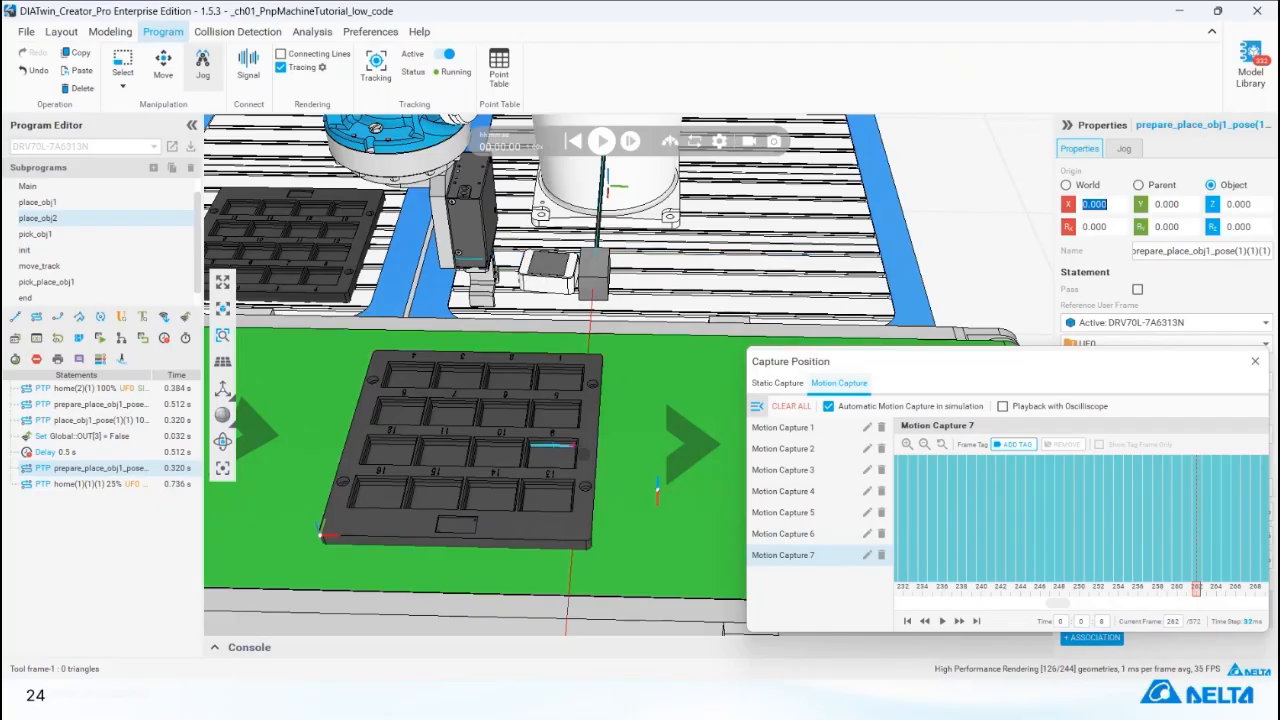
{"action": "mouse_move", "coordinate": [575, 446]}
{"action": "middle_mouse_down"}
{"action": "mouse_move", "coordinate": [640, 442]}
{"action": "mouse_move", "coordinate": [567, 440]}
{"action": "middle_mouse_up"}
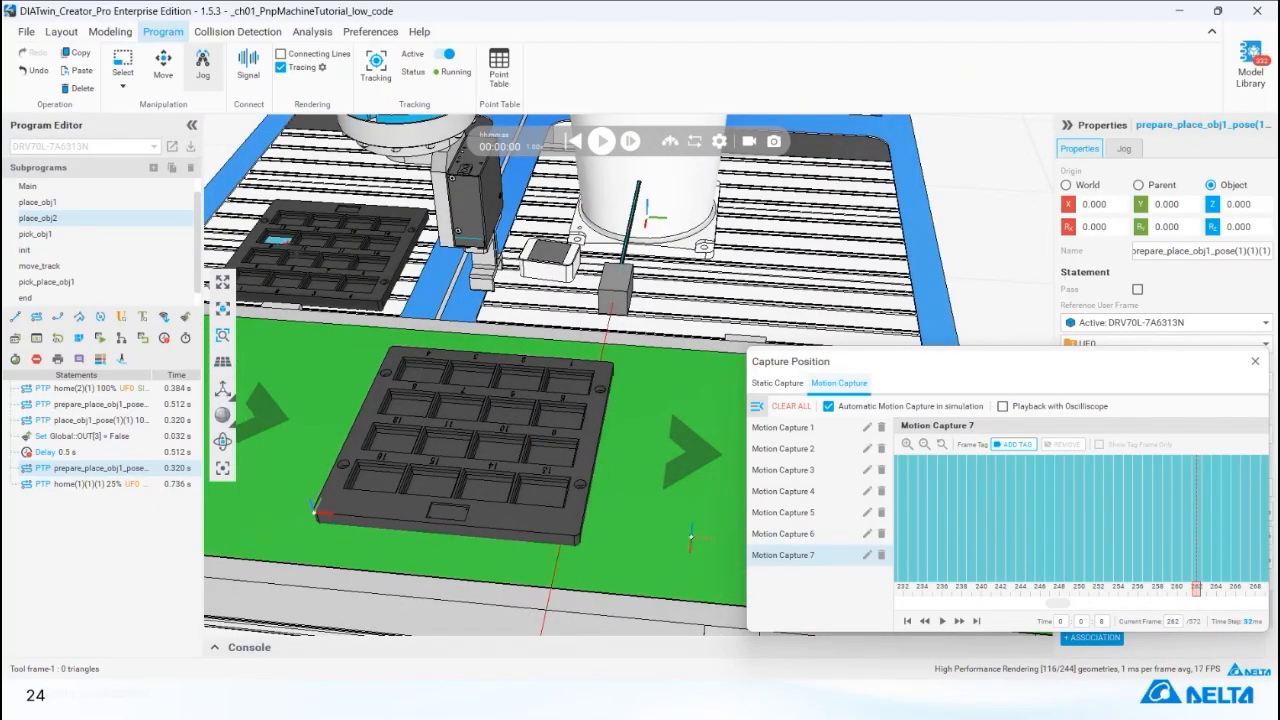
{"action": "left_click", "coordinate": [206, 82]}
{"action": "left_click", "coordinate": [140, 467]}
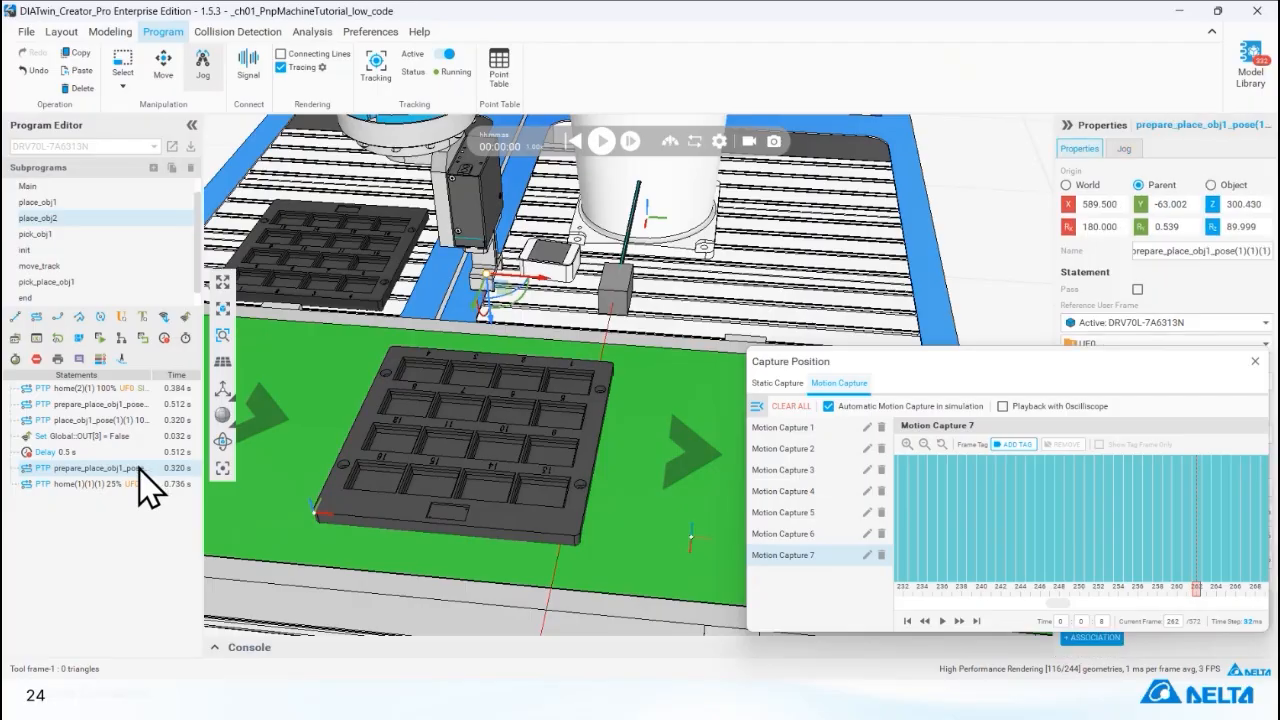
Offset the first prepare_place_obj1 pose in place_obj2, before the place statement, by -46 mm along X in Object coordinates.
{"action": "left_click", "coordinate": [138, 421]}
{"action": "left_click", "coordinate": [137, 468]}
{"action": "left_click", "coordinate": [140, 408]}
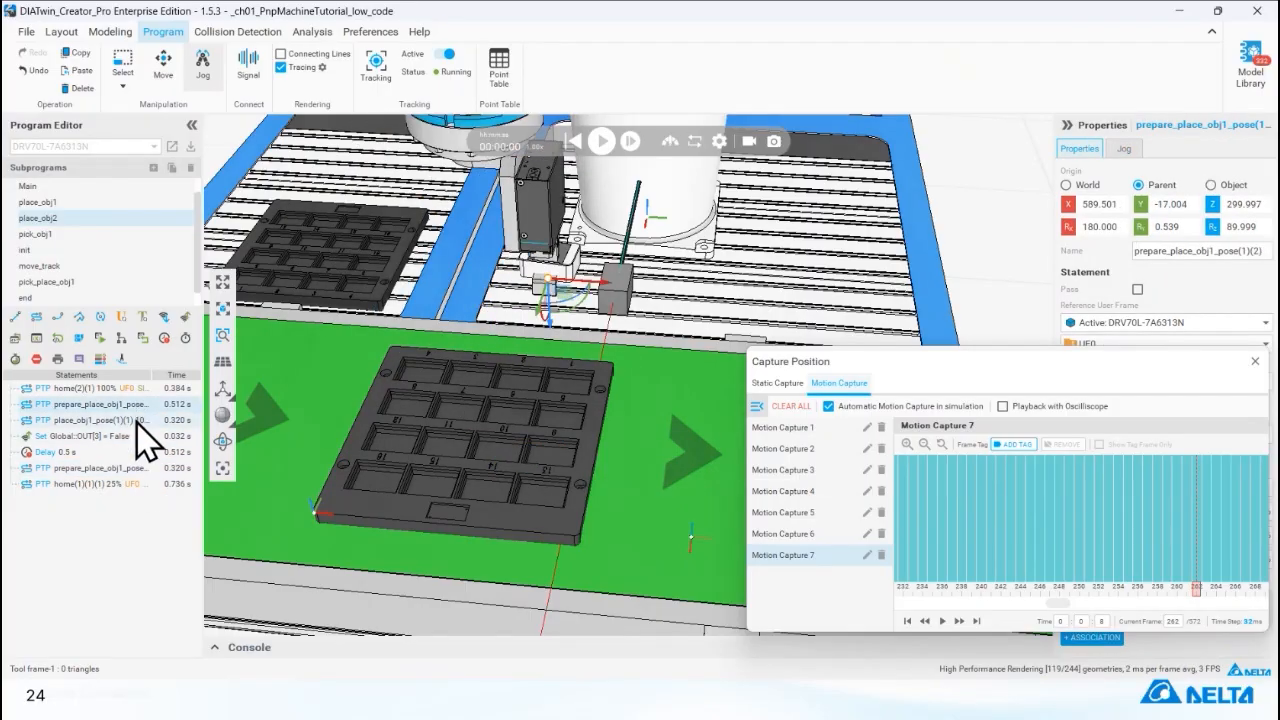
{"action": "left_click", "coordinate": [137, 420]}
{"action": "left_click", "coordinate": [140, 404]}
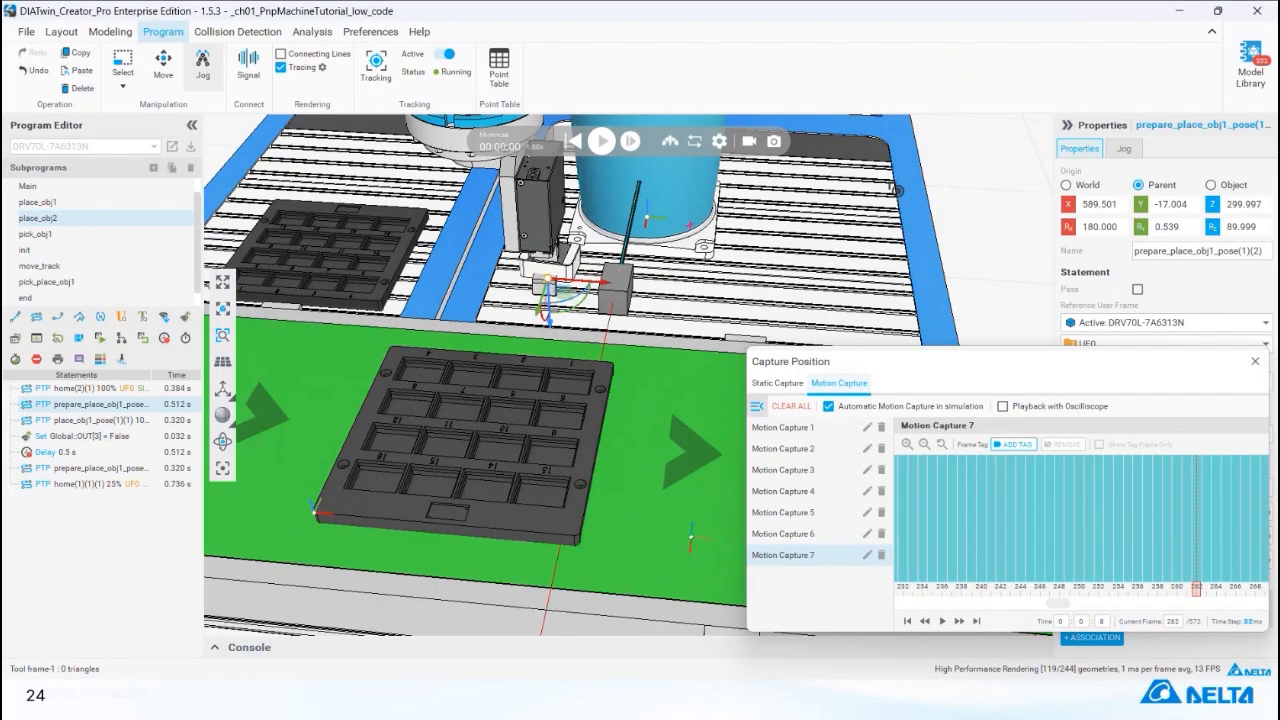
{"action": "left_click", "coordinate": [1211, 185]}
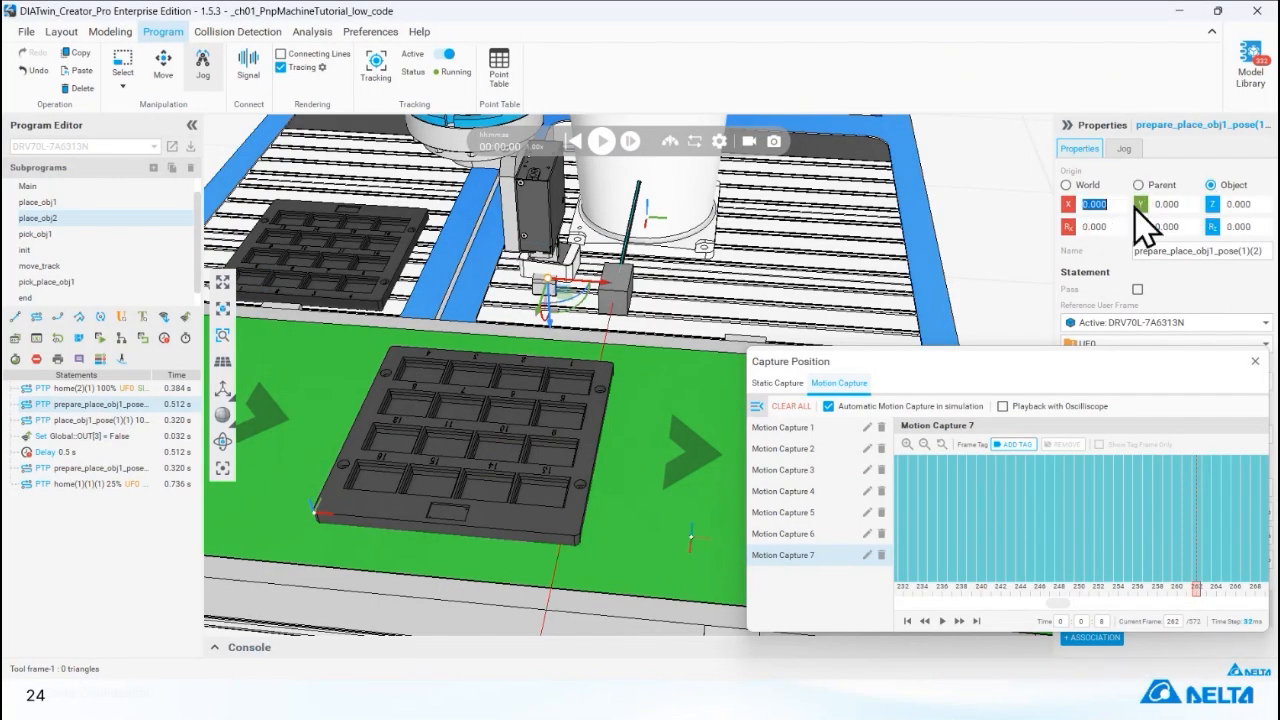
{"action": "type", "text": "-46"}
{"action": "key", "text": "Return"}
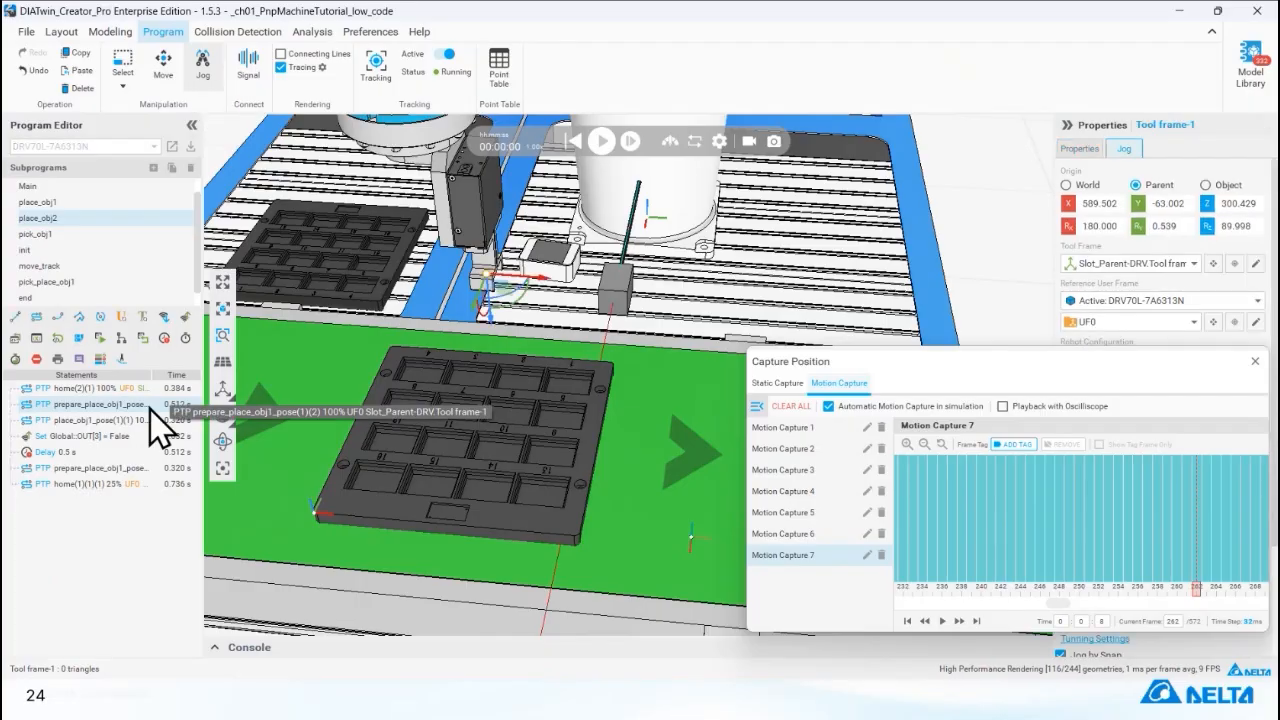
Check the remaining place_obj2 poses and simulate the full pick-and-place program to verify both placements, then stop and reset the simulation.
{"action": "left_click", "coordinate": [147, 421]}
{"action": "left_click", "coordinate": [138, 467]}
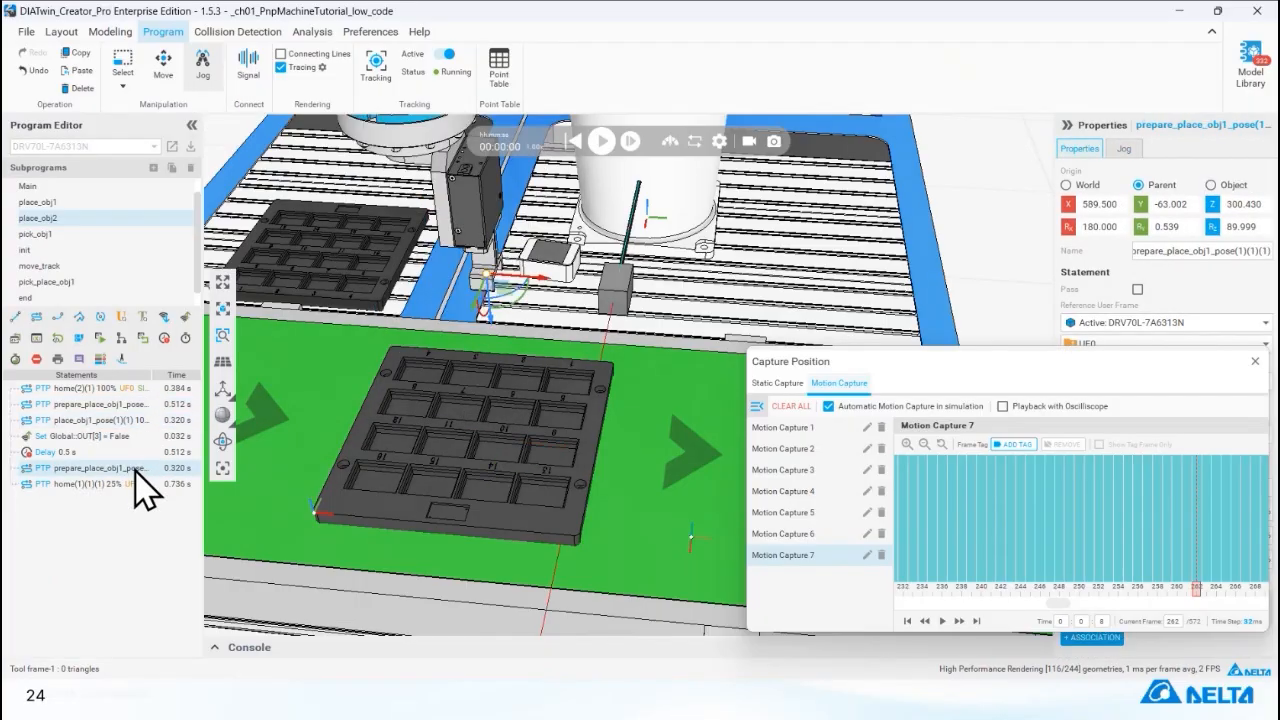
{"action": "left_click", "coordinate": [601, 141]}
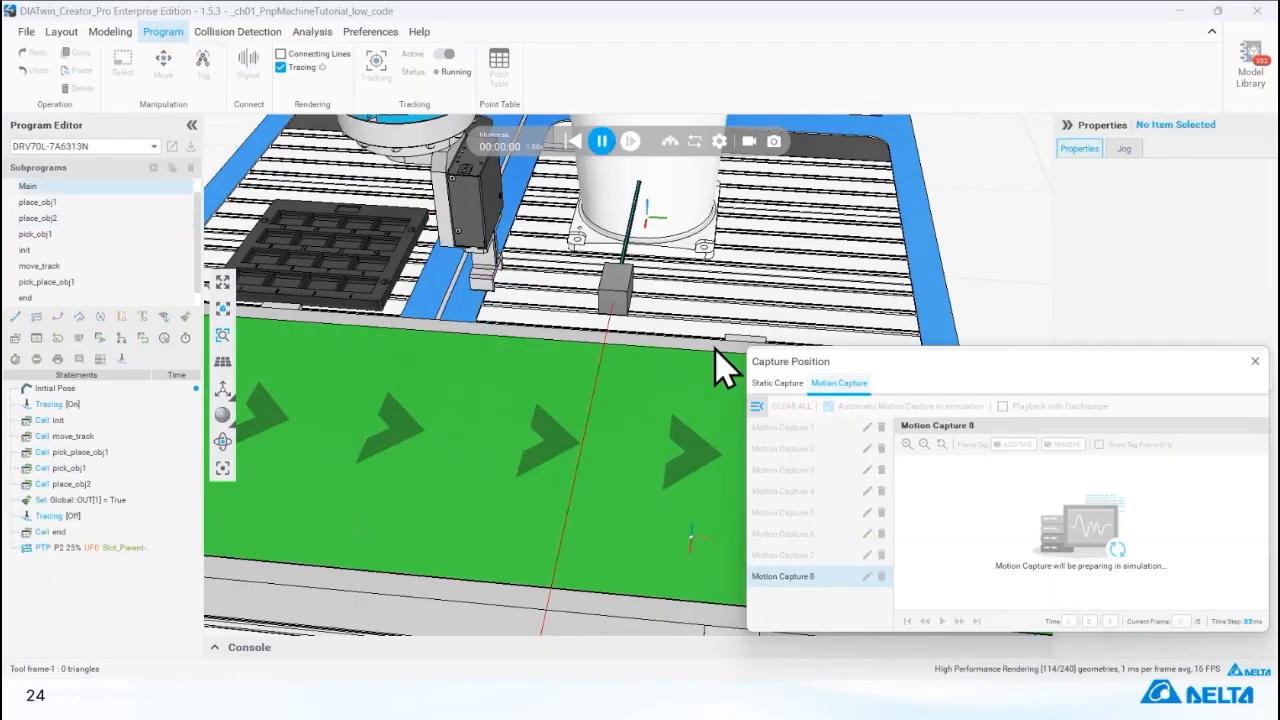
{"action": "left_click", "coordinate": [1252, 364]}
{"action": "scroll", "coordinate": [800, 460], "scroll_direction": "down", "scroll_amount": 5}
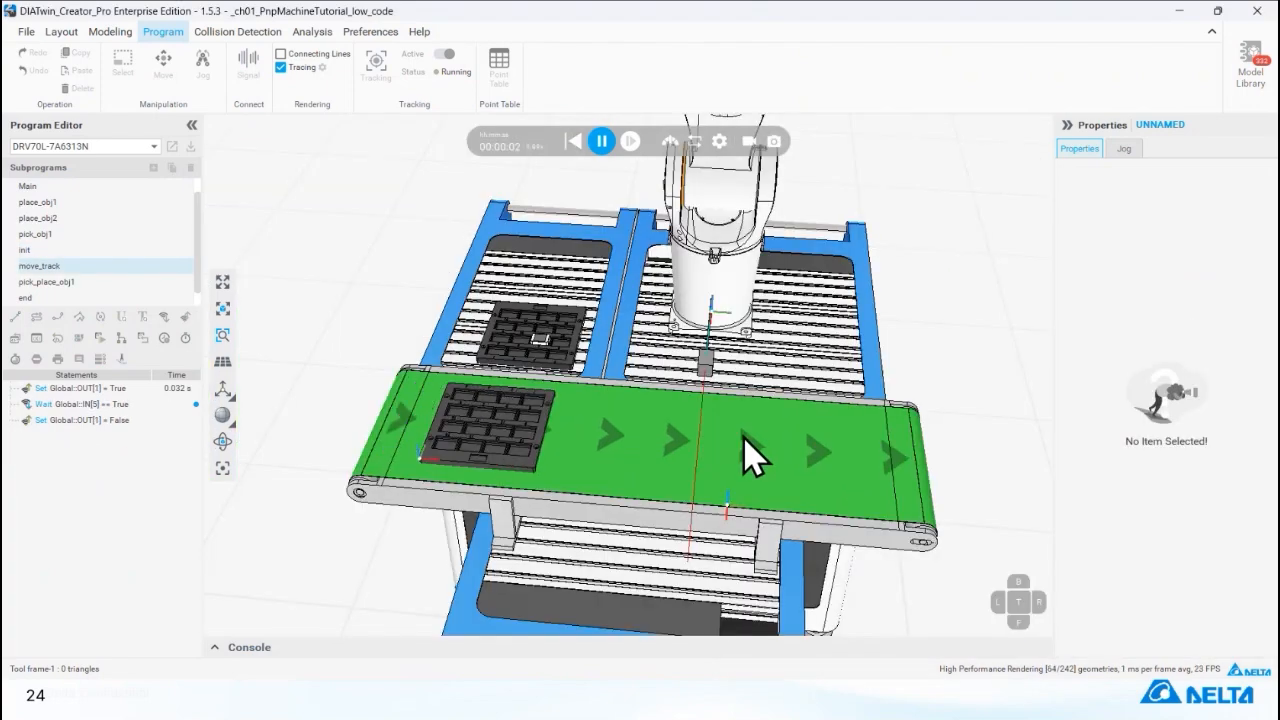
{"action": "middle_click_drag", "start_coordinate": [744, 437], "coordinate": [715, 525]}
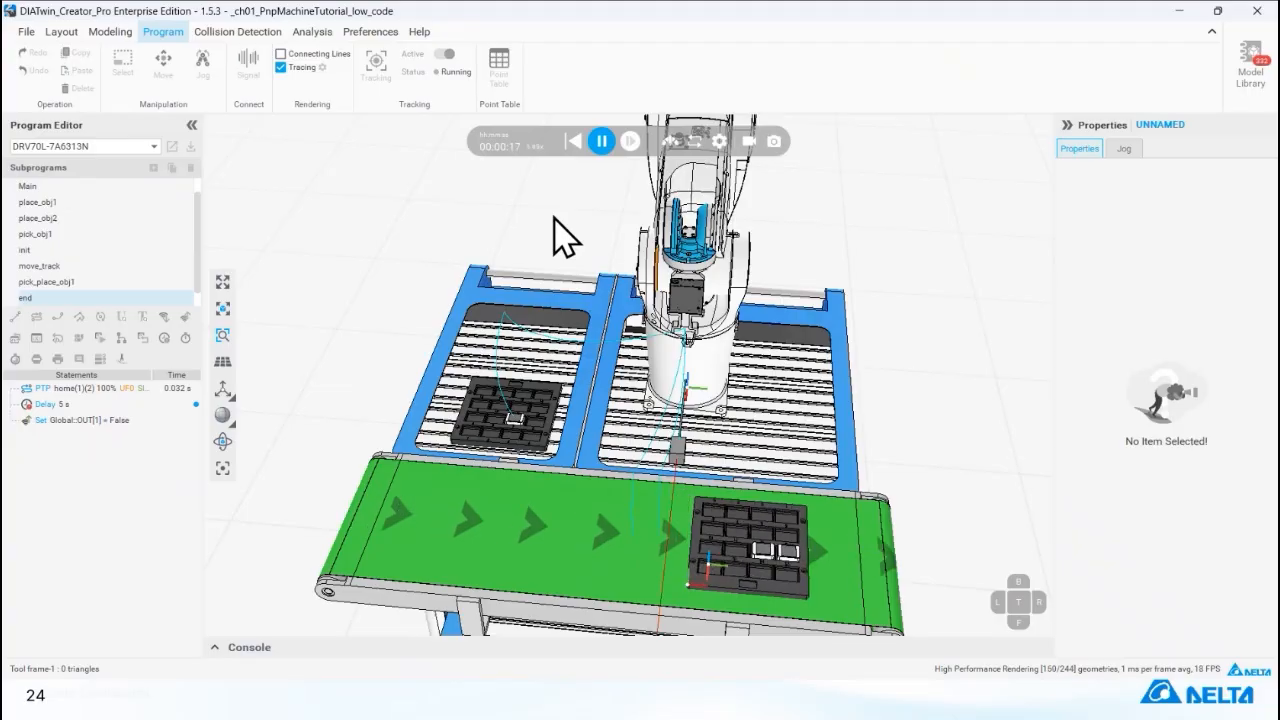
{"action": "left_click", "coordinate": [601, 141]}
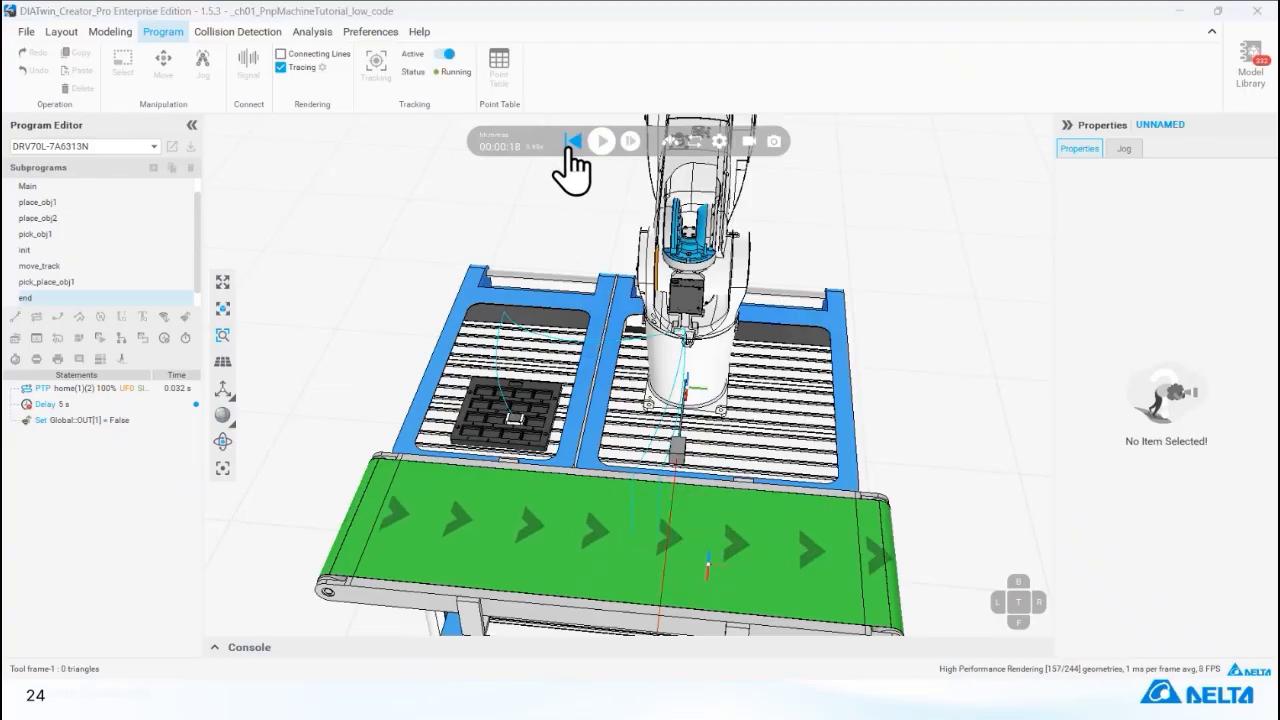
{"action": "left_click", "coordinate": [572, 141]}
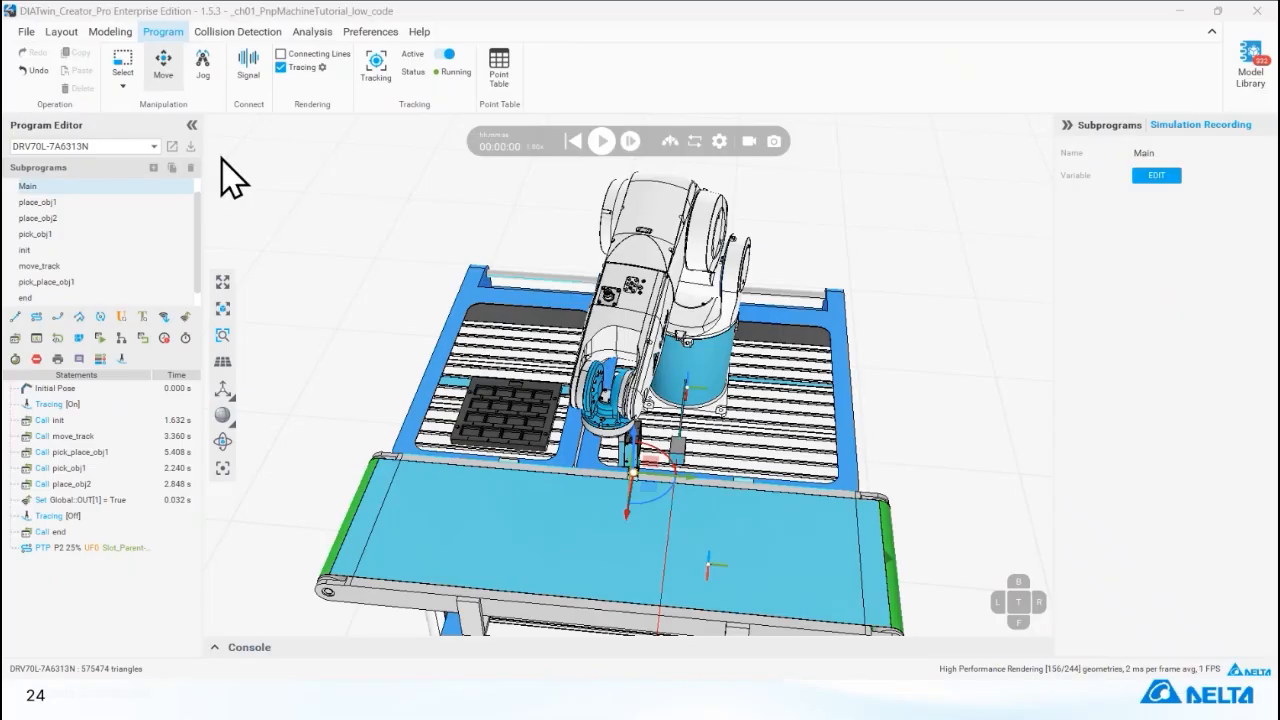
Inspect the settings of the Feeder component's obj2_source_behavior.
{"action": "left_click", "coordinate": [108, 33]}
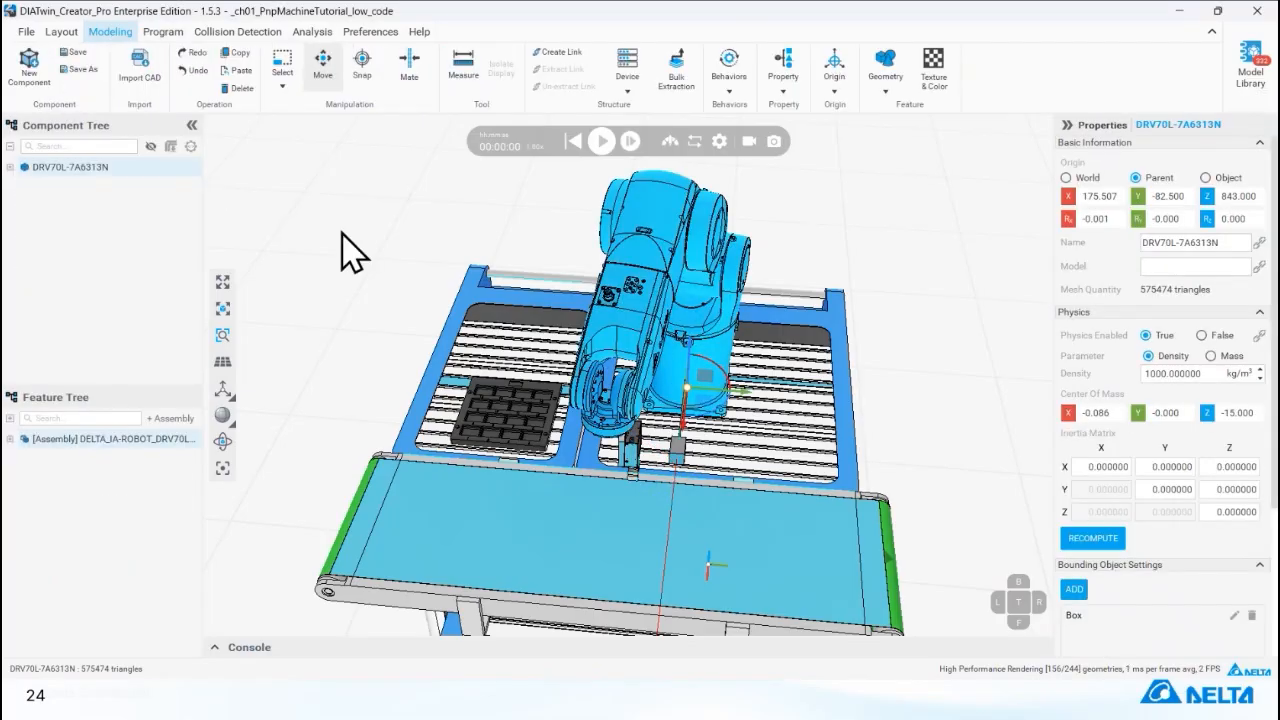
{"action": "left_click", "coordinate": [508, 340]}
{"action": "double_click", "coordinate": [26, 204]}
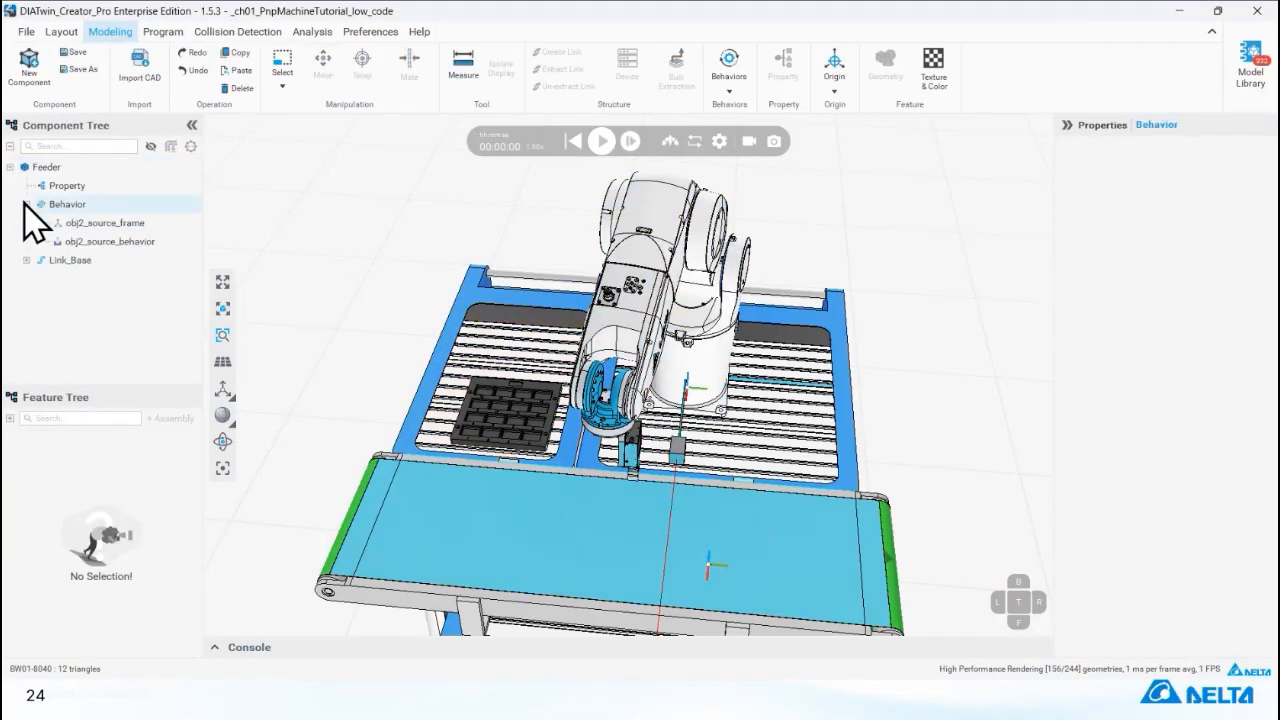
{"action": "left_click", "coordinate": [148, 243]}
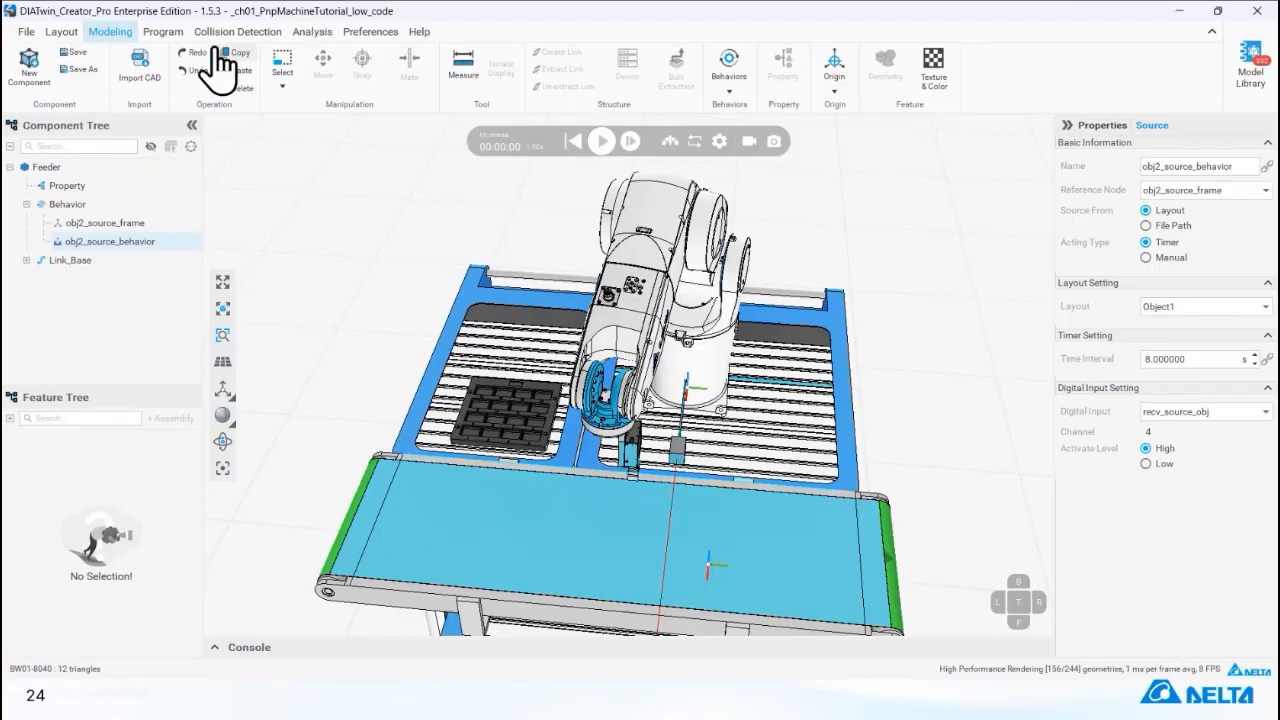
Restore the scene to frame 343 of Motion Capture 8 in the robot program and open the place_obj2 subprogram.
{"action": "left_click", "coordinate": [163, 31]}
{"action": "left_click", "coordinate": [222, 467]}
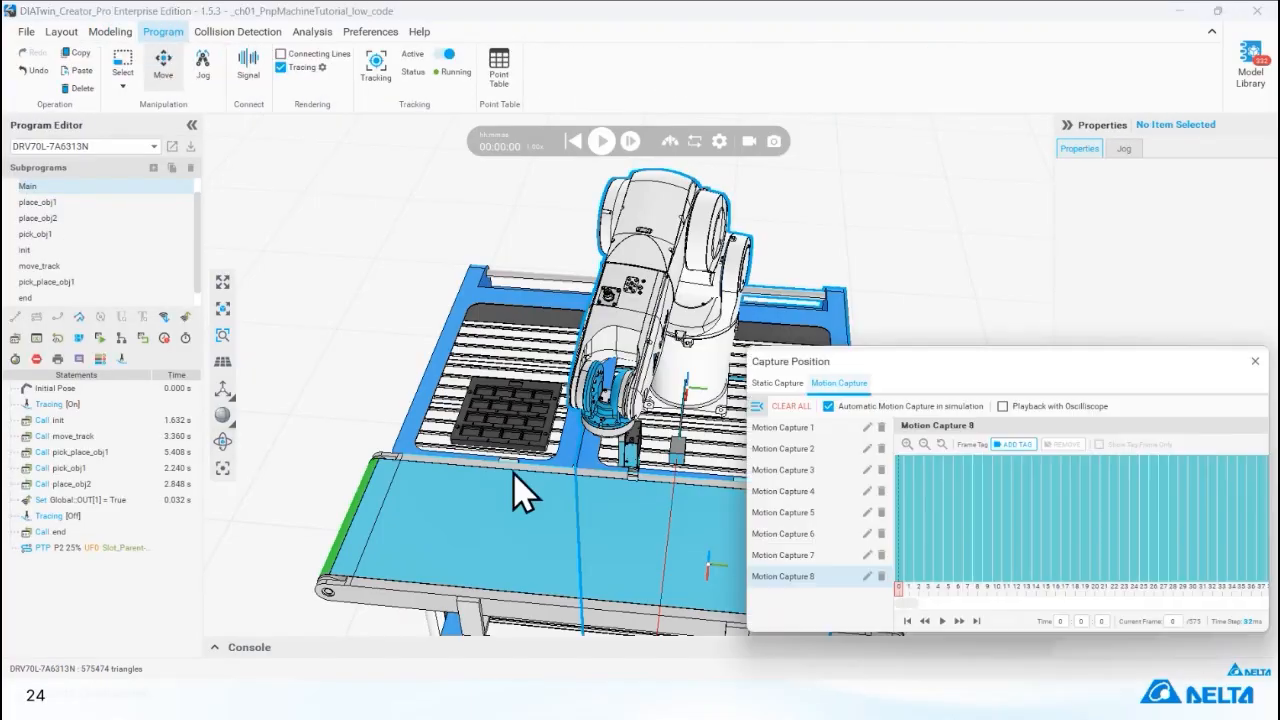
{"action": "left_click", "coordinate": [1192, 542]}
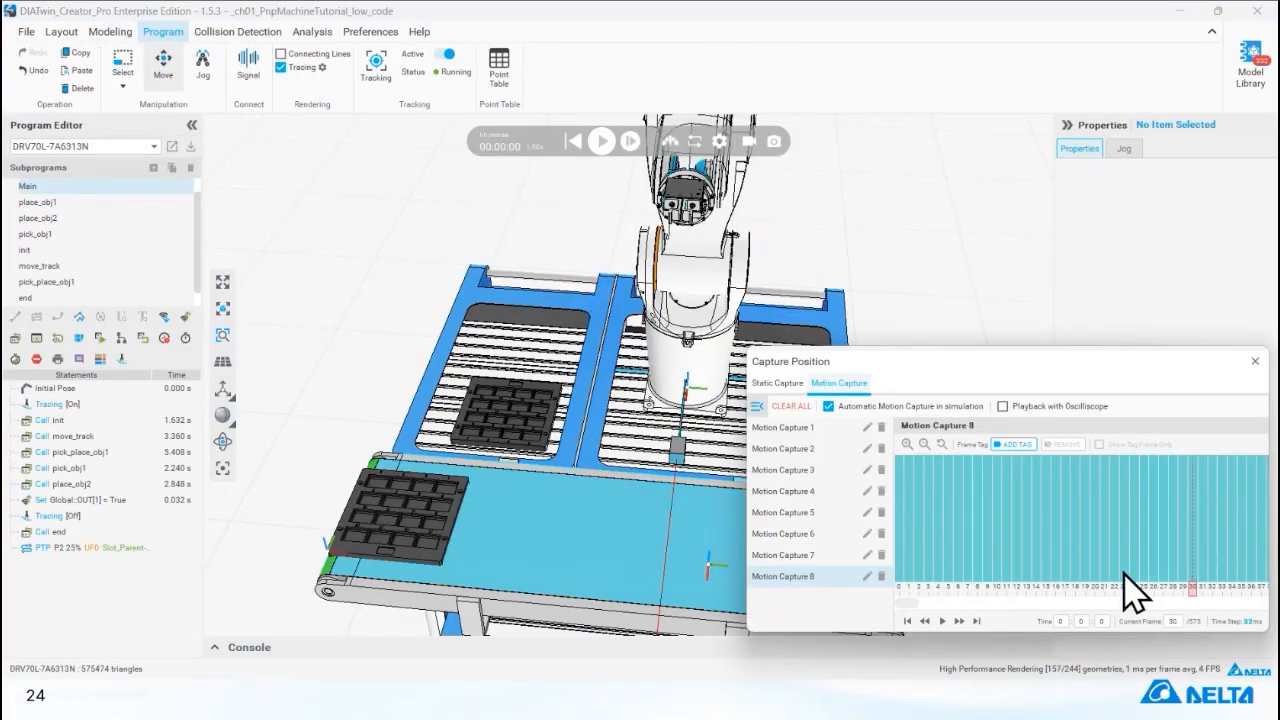
{"action": "left_click_drag", "start_coordinate": [1182, 600], "coordinate": [1114, 603]}
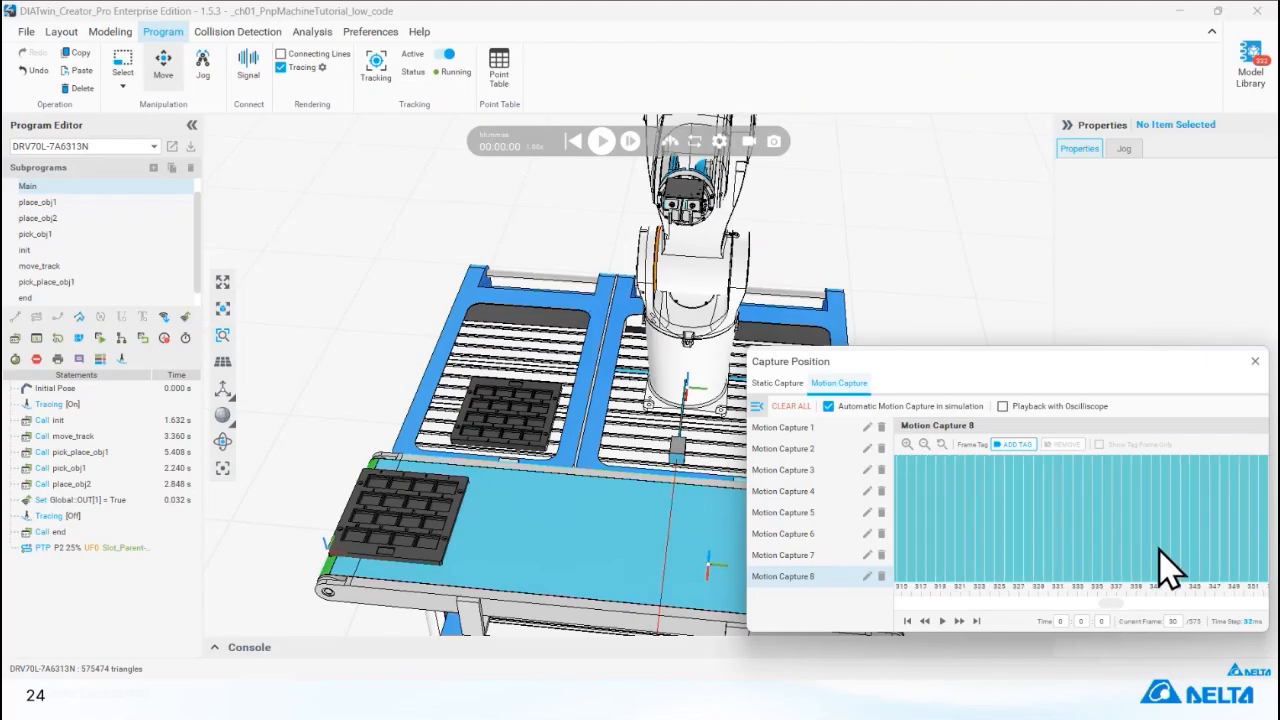
{"action": "left_click", "coordinate": [1174, 562]}
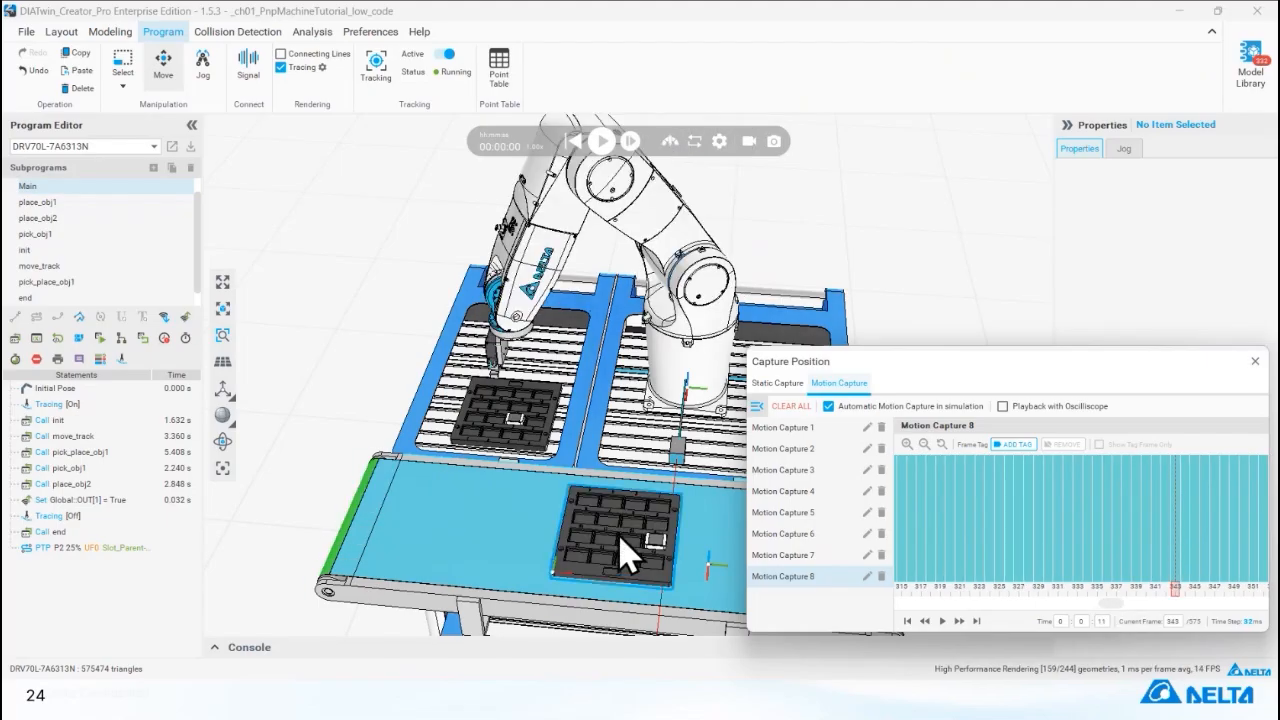
{"action": "left_click", "coordinate": [120, 217]}
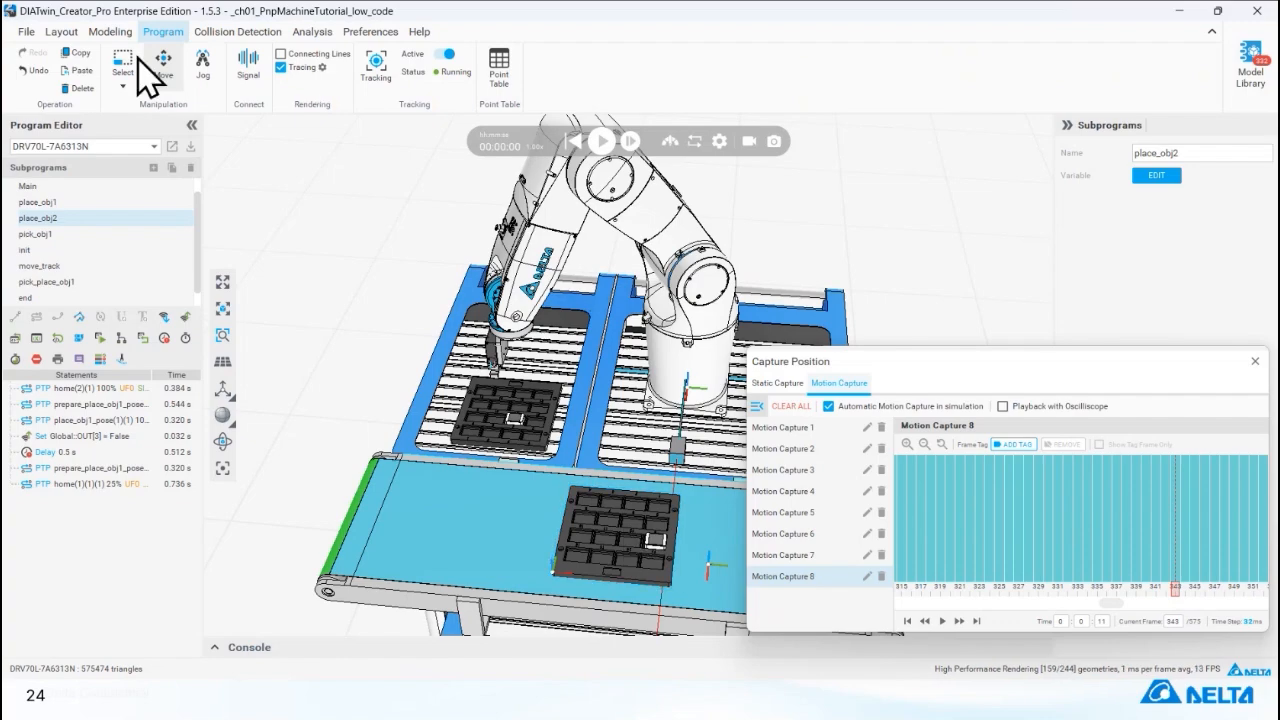
Measure the distance between two adjacent slots in the second row of the conveyor tray, then leave the measurement.
{"action": "left_click", "coordinate": [110, 31]}
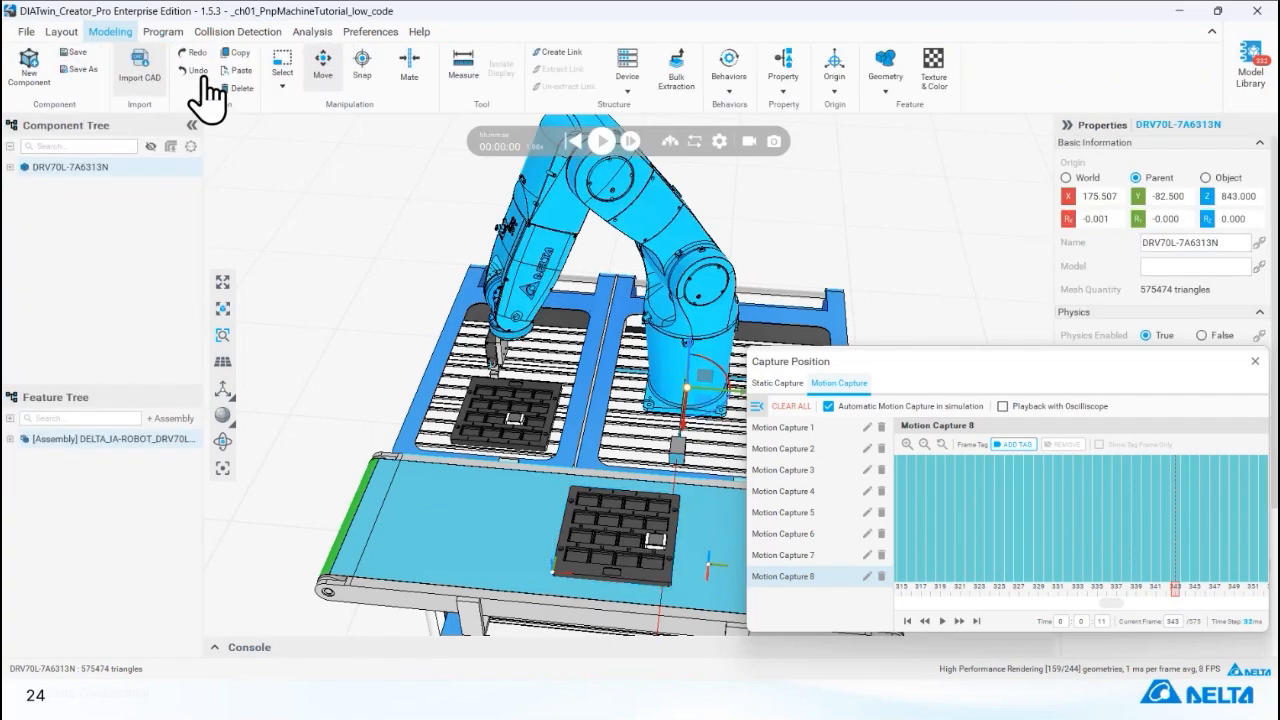
{"action": "left_click", "coordinate": [463, 75]}
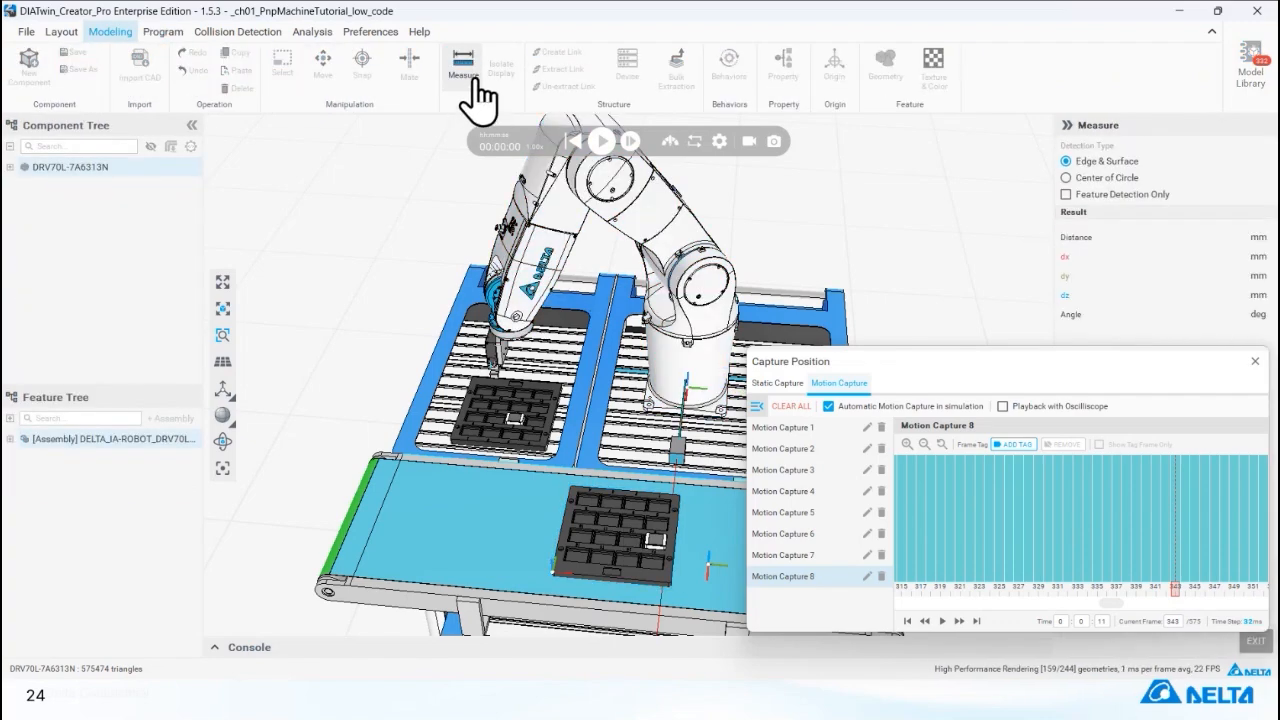
{"action": "scroll", "coordinate": [590, 516], "scroll_direction": "up", "scroll_amount": 5}
{"action": "middle_click_drag", "start_coordinate": [590, 516], "coordinate": [452, 382]}
{"action": "right_click_drag", "start_coordinate": [452, 382], "coordinate": [497, 417]}
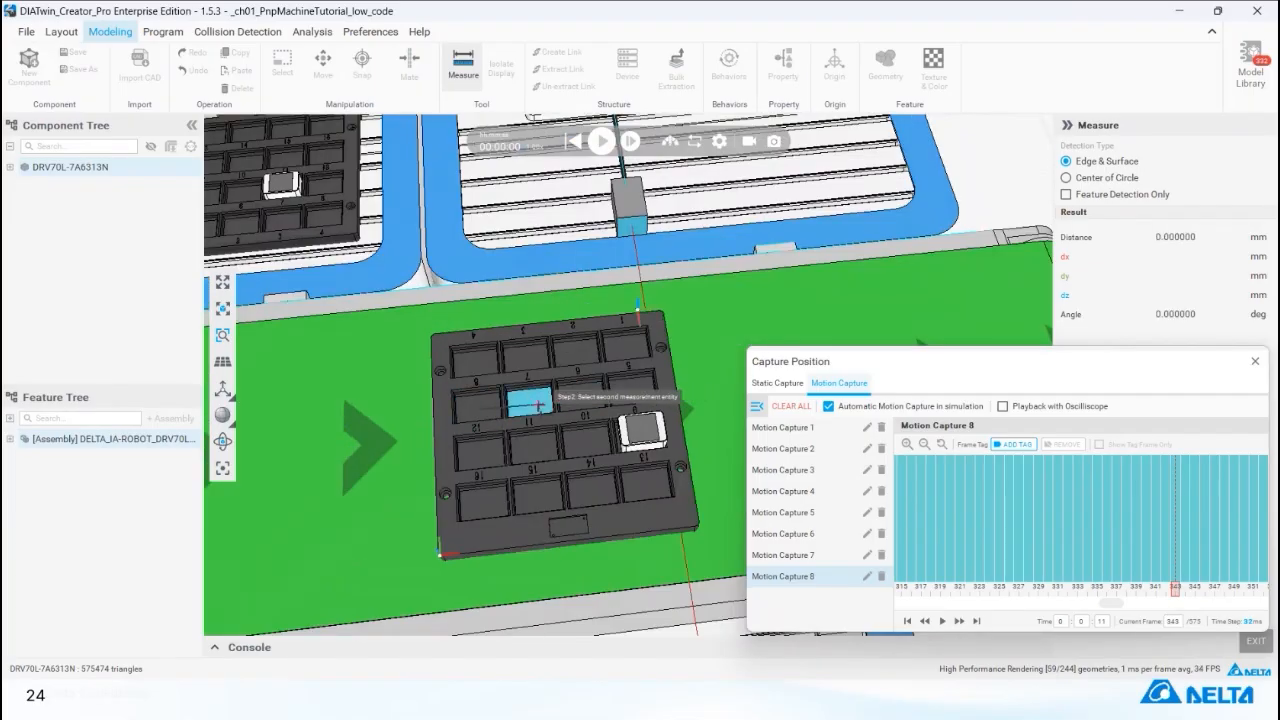
{"action": "left_click", "coordinate": [529, 400]}
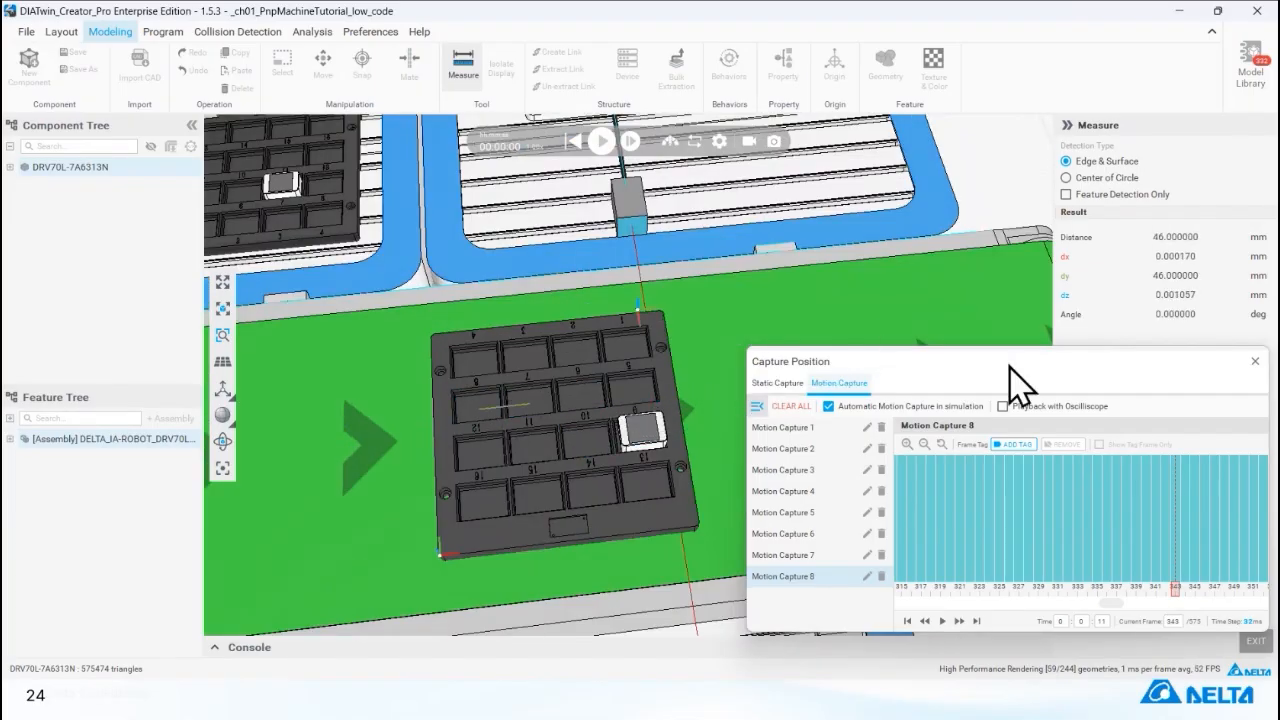
{"action": "left_click_drag", "start_coordinate": [1006, 354], "coordinate": [938, 327]}
{"action": "left_click", "coordinate": [1255, 640]}
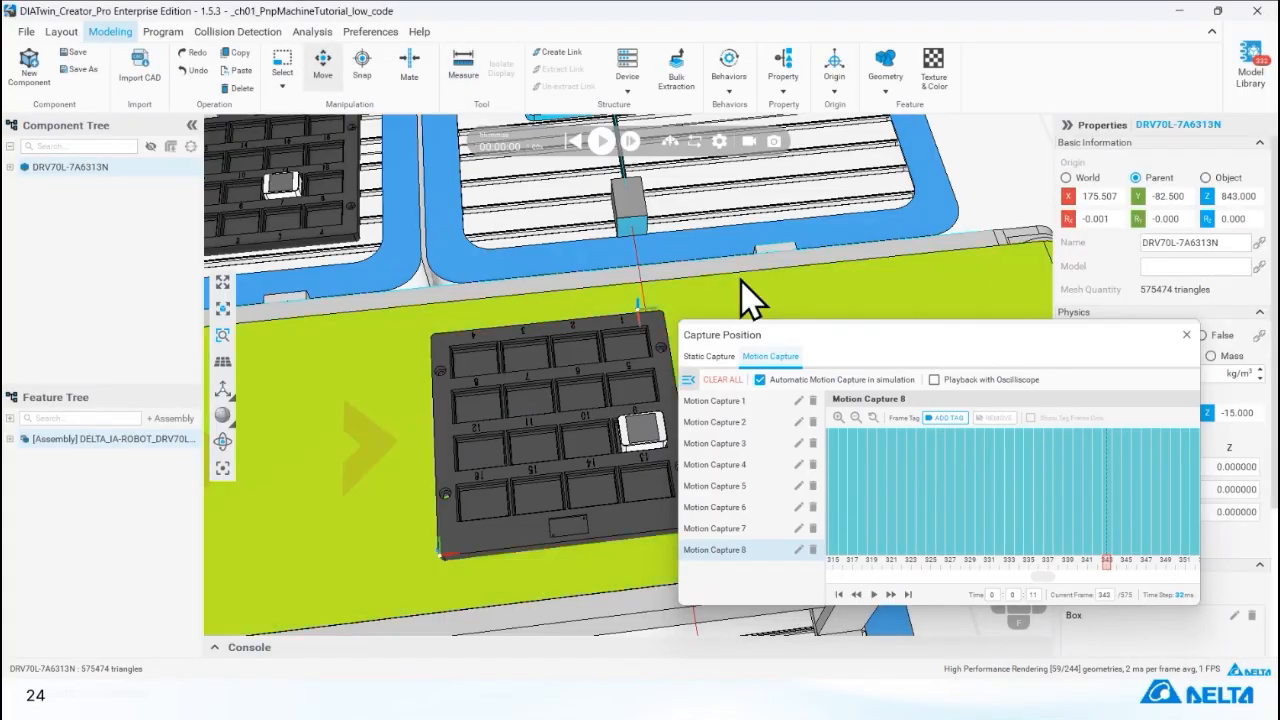
Review the home, prepare and place poses at the start of the place_obj2 subprogram, then bring up the other open windows.
{"action": "left_click", "coordinate": [162, 31]}
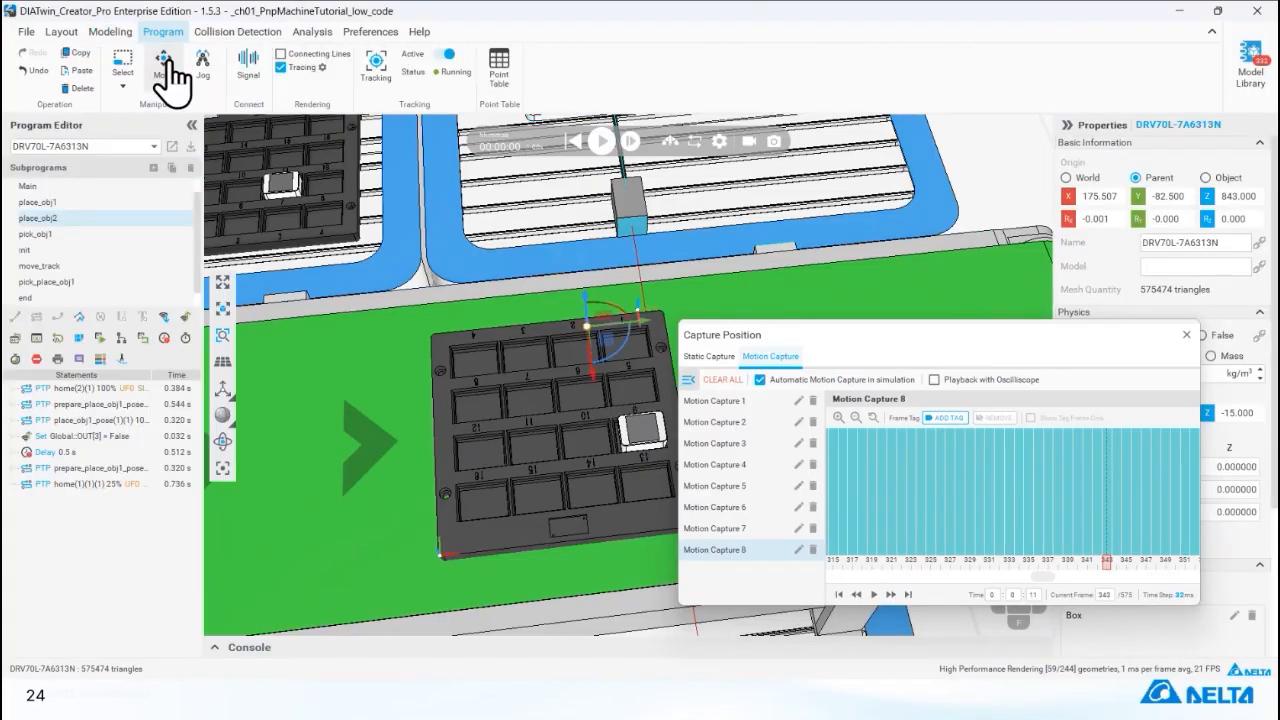
{"action": "left_click", "coordinate": [150, 389]}
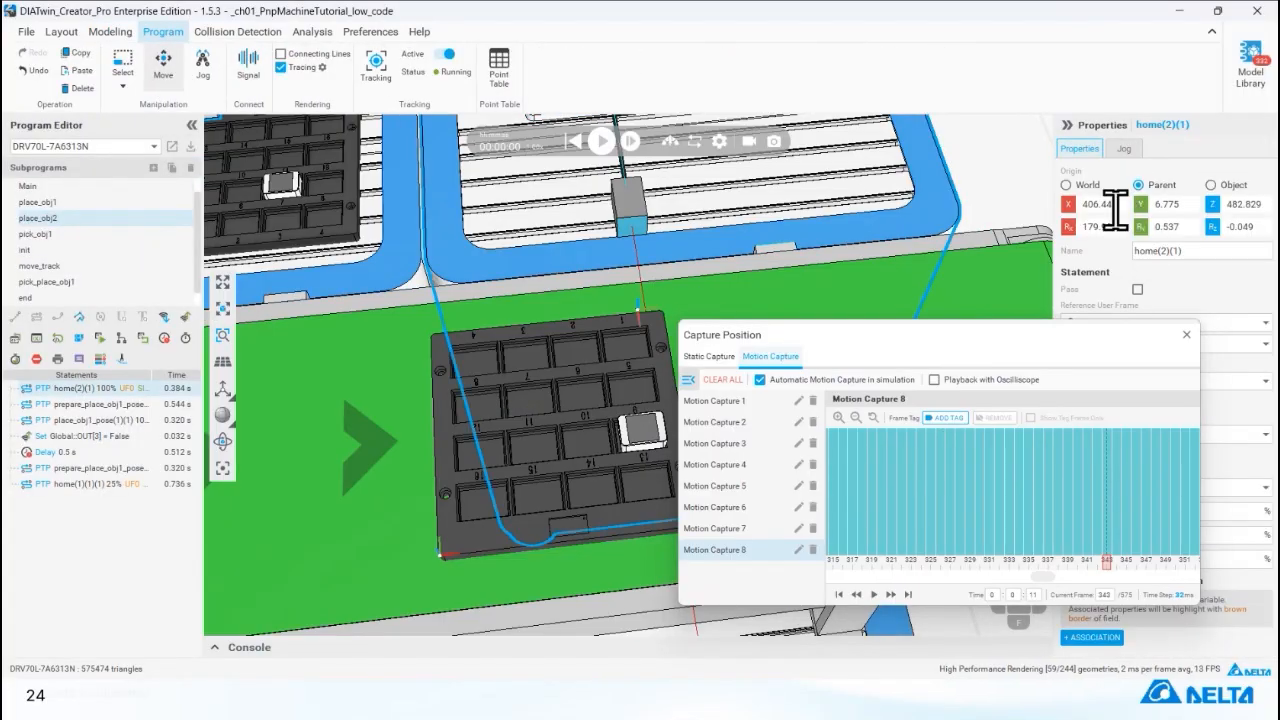
{"action": "left_click", "coordinate": [118, 406]}
{"action": "left_click", "coordinate": [120, 421]}
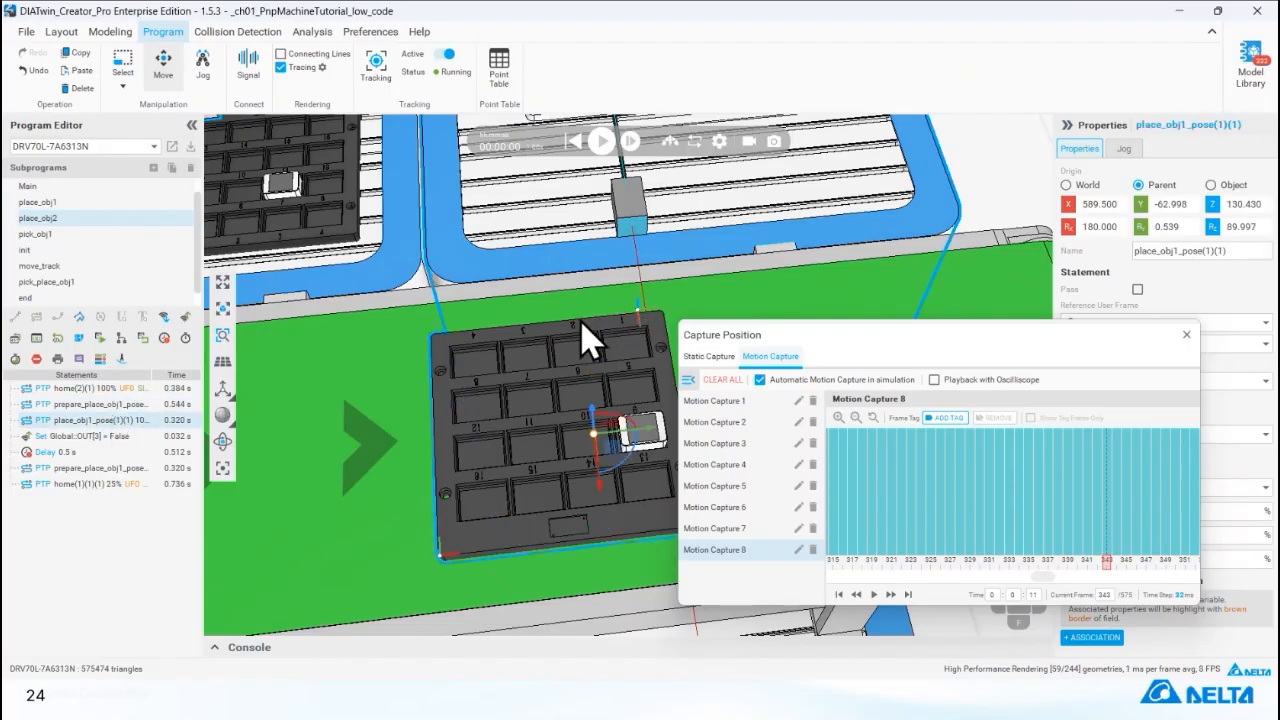
{"action": "key", "text": "alt+Tab"}
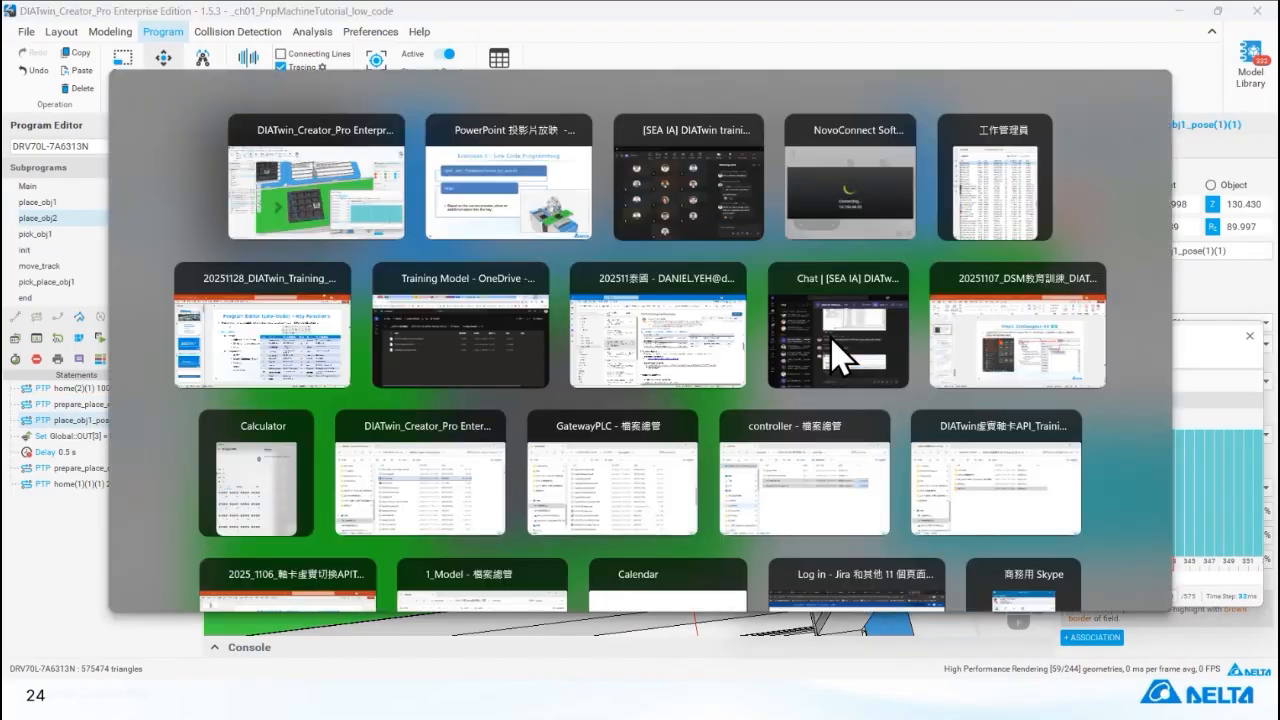